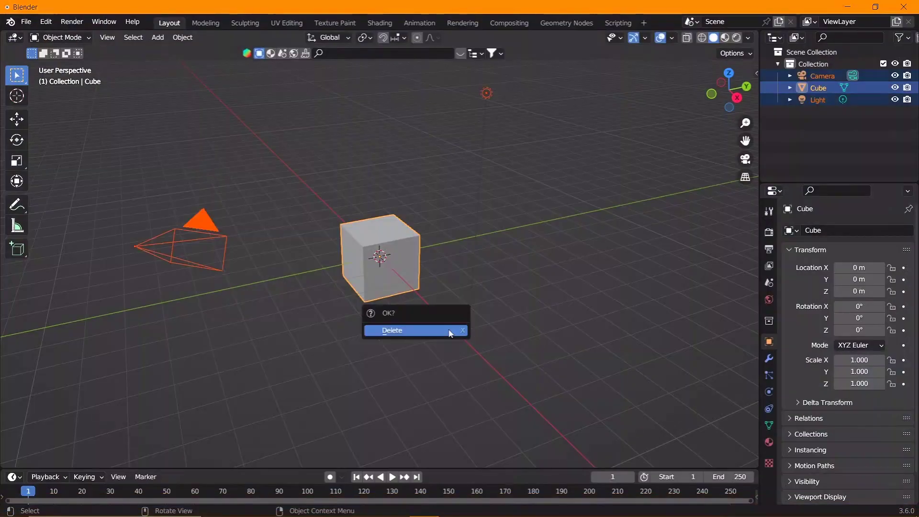
Replace the default objects with a cylinder whose base sits on the ground
key(shift+a)
click(422, 333)
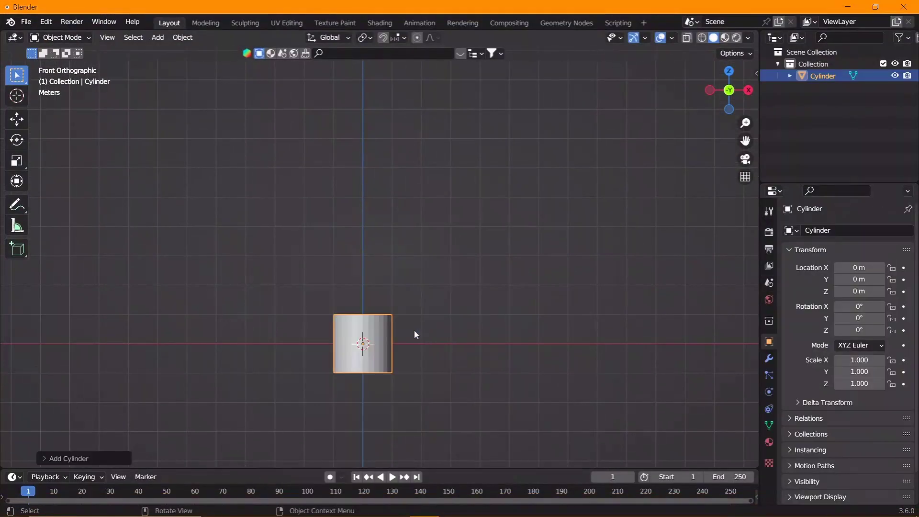
scroll(392, 348, up, 2)
key(Tab)
key(g)
key(z)
click(396, 257)
Stretch the cylinder about 1.77 times taller along Z and rest it on the ground
key(s)
key(z)
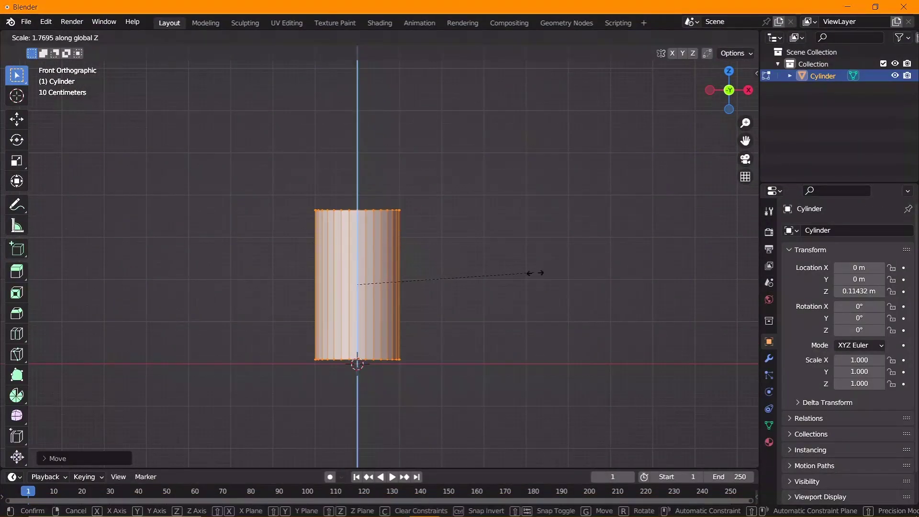
click(542, 275)
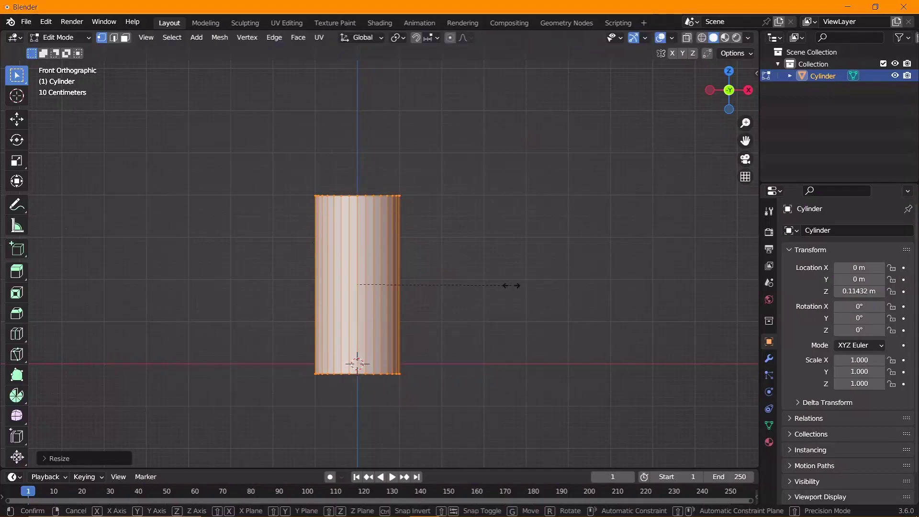
key(g)
key(z)
click(502, 280)
Bevel the cylinder's bottom rim into a rounded base
middle_drag(502, 280, 493, 249)
scroll(493, 249, up, 3)
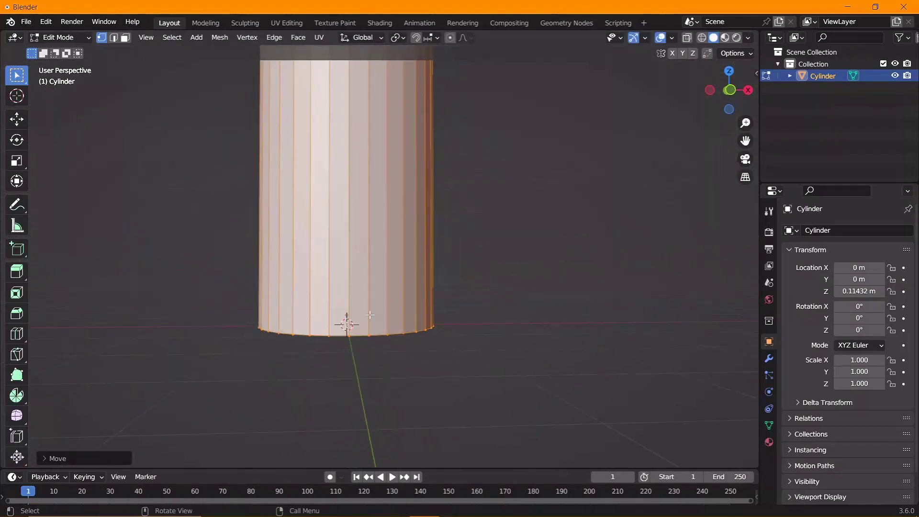
key(ctrl+b)
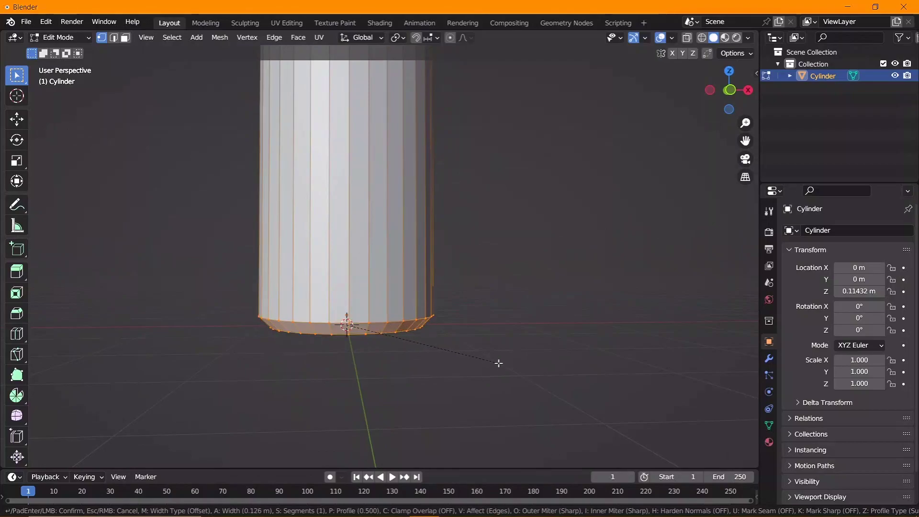
key(KP_1)
mouse_move(444, 351)
shift+middle_down()
mouse_move(392, 239)
mouse_move(389, 159)
mouse_move(385, 192)
shift+middle_up()
Extrude the top face upward a short distance and narrow it to about 0.38
key(KP_1)
key(3)
key(e)
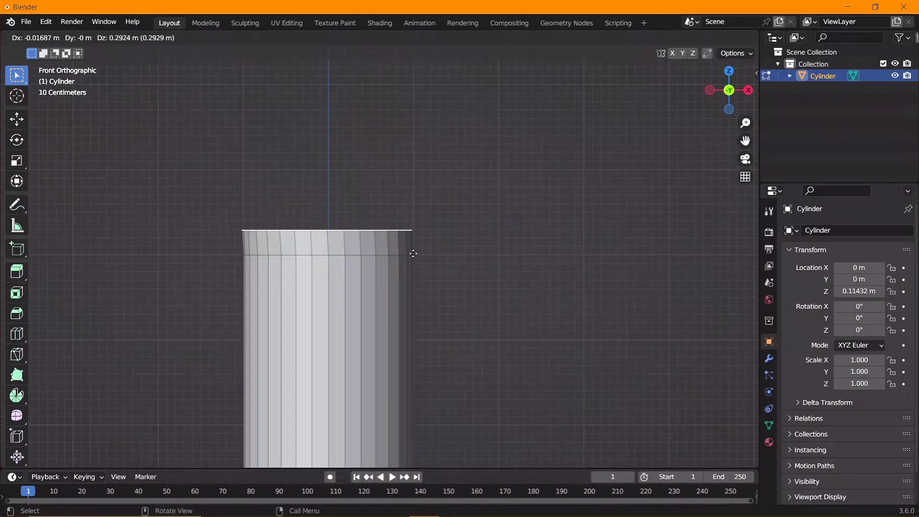
click(455, 225)
key(s)
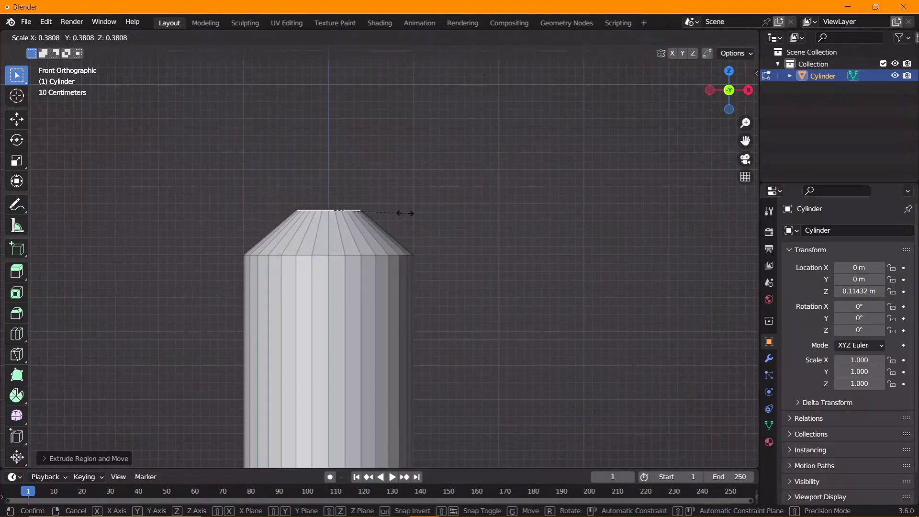
click(404, 213)
scroll(389, 211, down, 1)
Lower the narrowed top slightly and bevel the shoulder edges into a dome
key(g)
key(z)
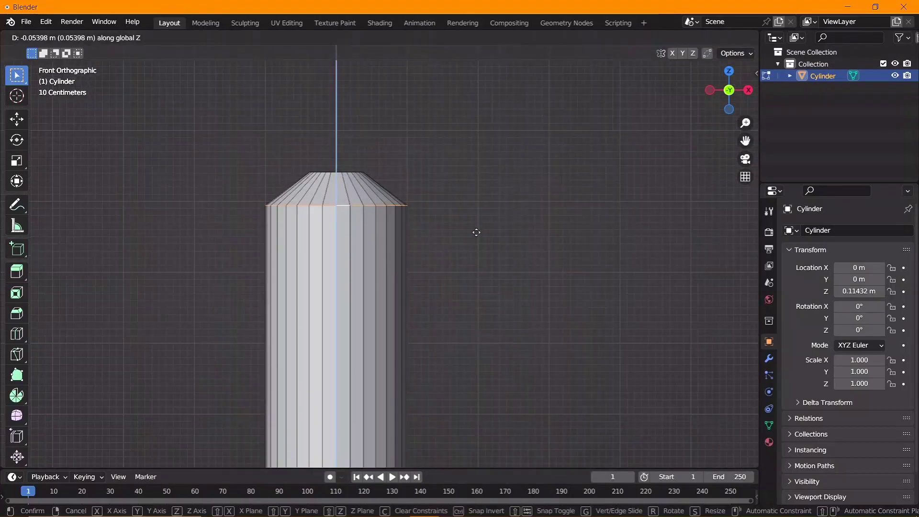
click(476, 232)
key(ctrl+b)
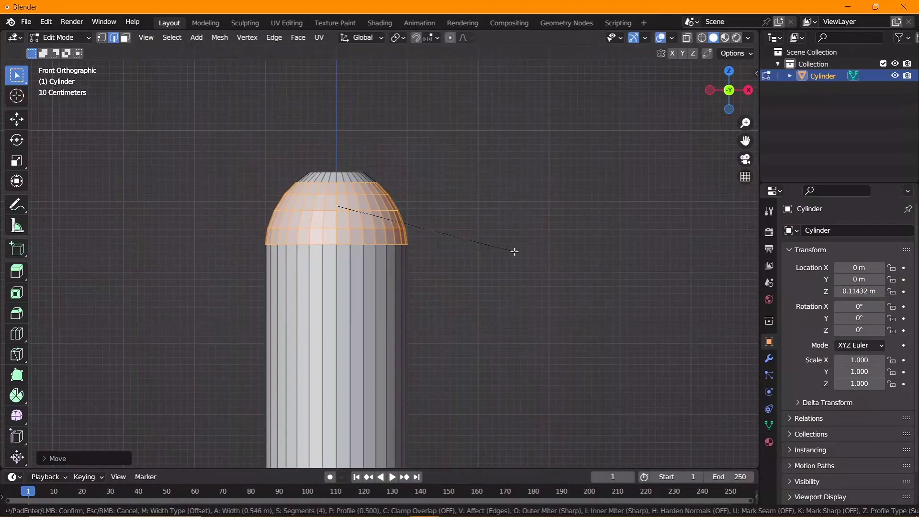
scroll(347, 254, down, 3)
key(Tab)
key(s)
key(Escape)
key(Tab)
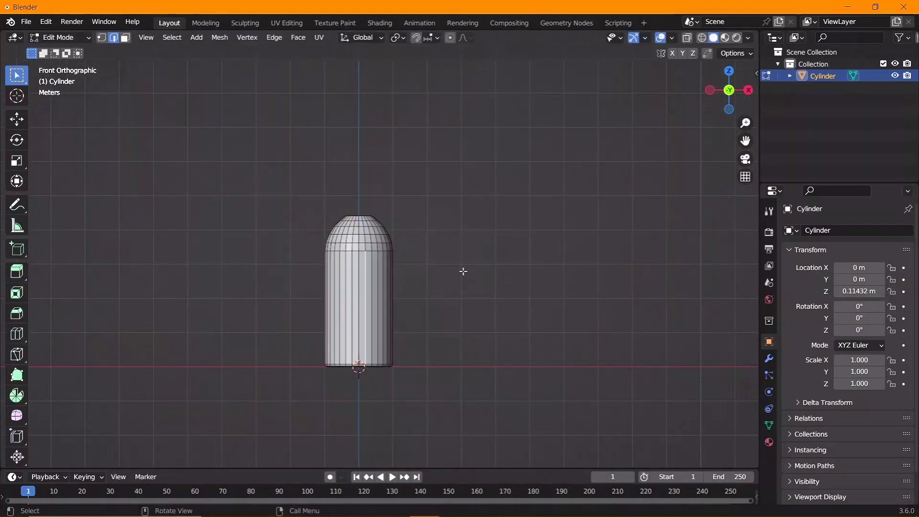
Scale the whole body taller along Z and reposition it vertically
key(a)
key(s)
key(z)
click(488, 272)
key(g)
key(z)
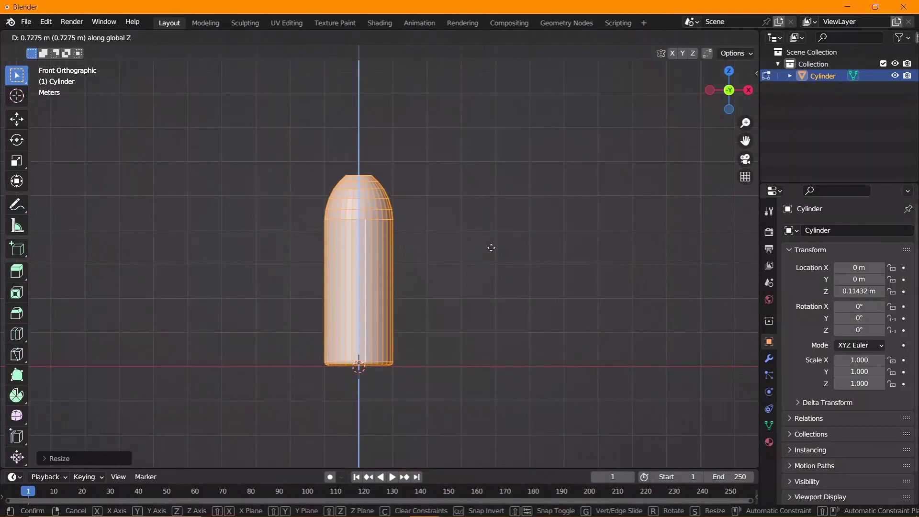
click(491, 247)
Raise the top along Z to lengthen the bottle's shoulder
key(g)
key(z)
click(534, 219)
scroll(421, 254, up, 3)
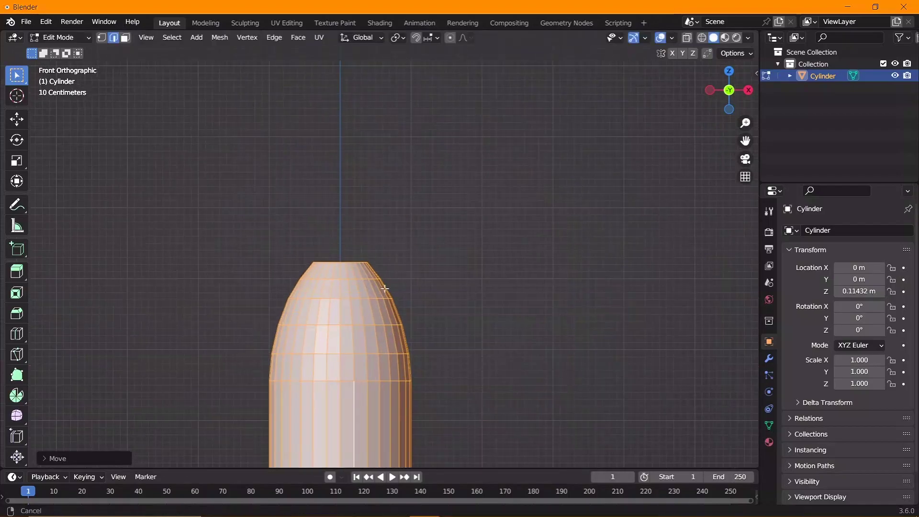
key(alt+a)
scroll(421, 254, up, 2)
mouse_move(421, 254)
middle_down()
mouse_move(431, 249)
mouse_move(422, 254)
middle_up()
scroll(421, 254, up, 2)
Extrude the top upward to start the neck
key(e)
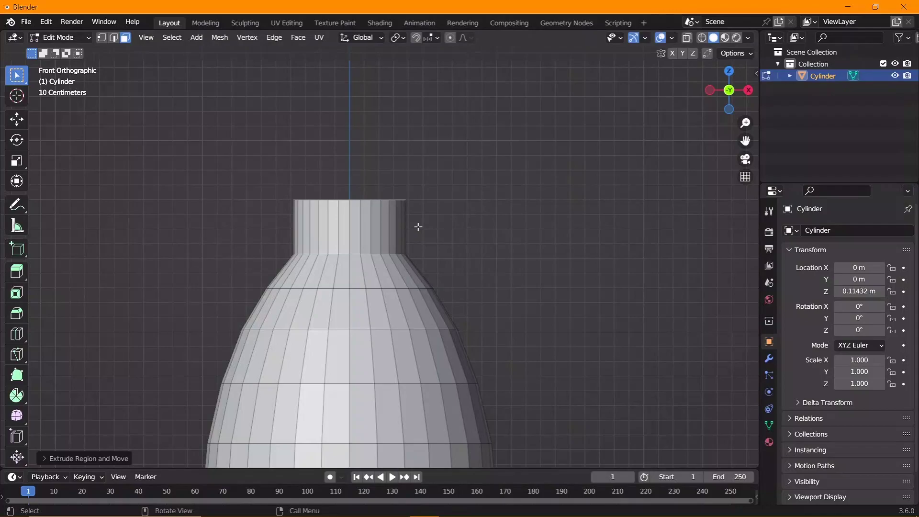
shift+scroll(371, 192, down, 2)
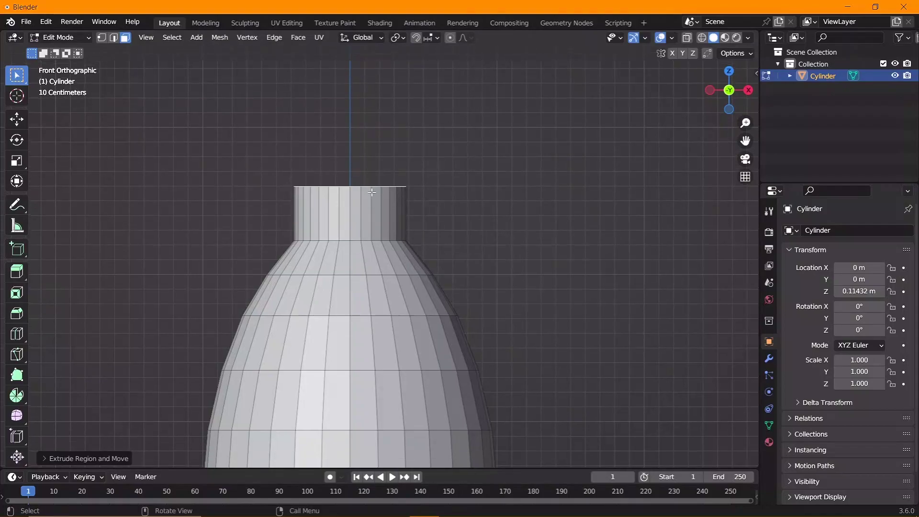
scroll(431, 200, down, 2)
mouse_move(432, 199)
middle_down()
mouse_move(413, 242)
mouse_move(460, 232)
middle_up()
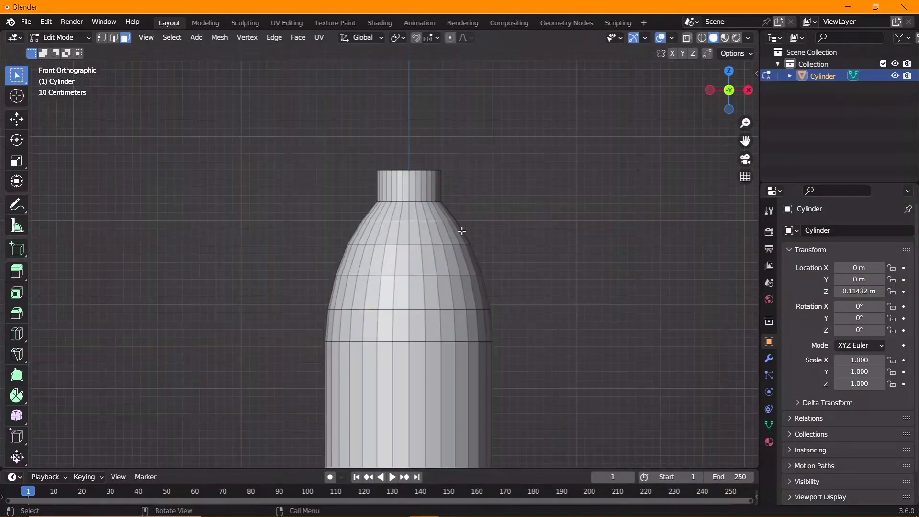
scroll(408, 187, up, 1)
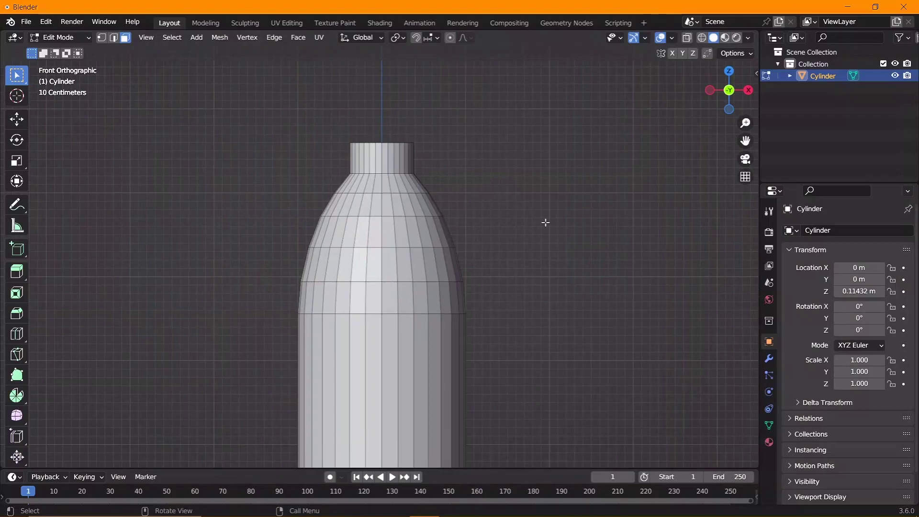
scroll(569, 248, up, 2)
scroll(431, 206, up, 2)
mouse_move(431, 206)
middle_down()
mouse_move(412, 225)
mouse_move(424, 201)
middle_up()
click(466, 222)
Shrink the new top ring to about half width and slightly widen the collar
key(s)
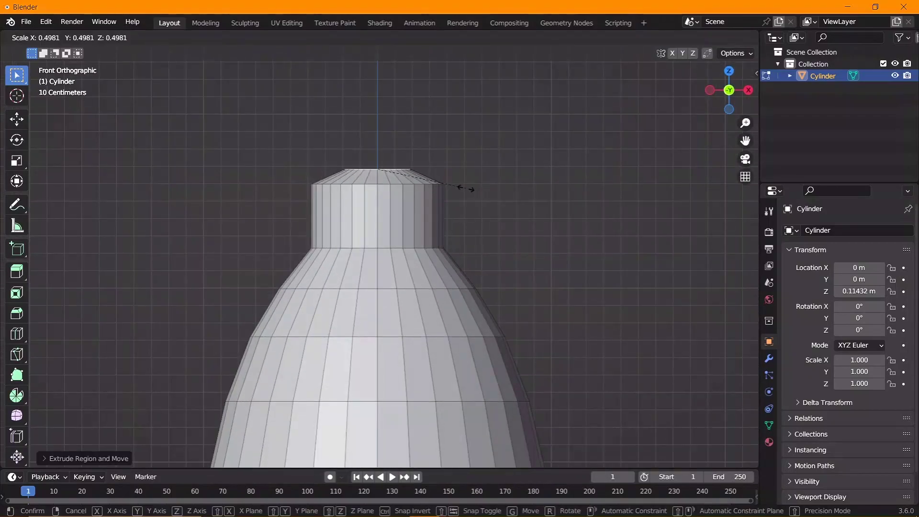
click(448, 183)
middle_drag(448, 183, 385, 159)
key(s)
key(x)
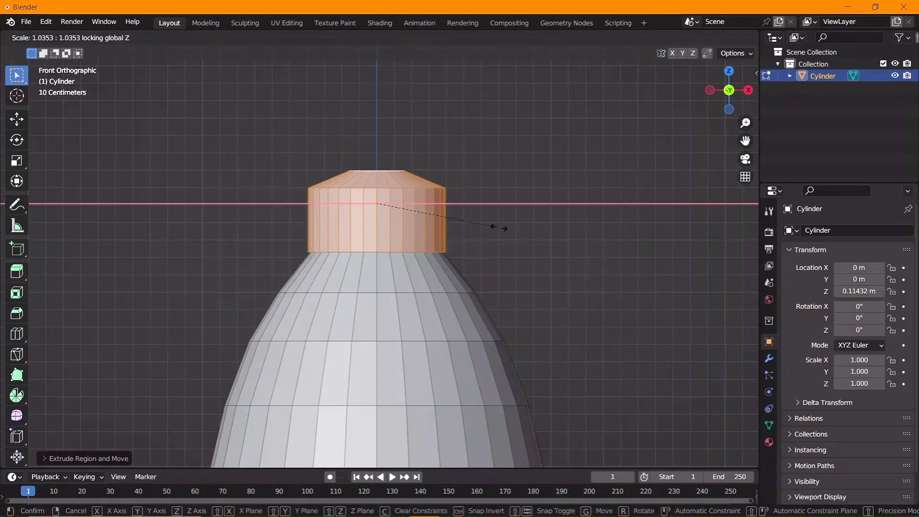
click(495, 228)
Set the collar's height and raise a narrow neck above it
key(g)
key(z)
click(495, 222)
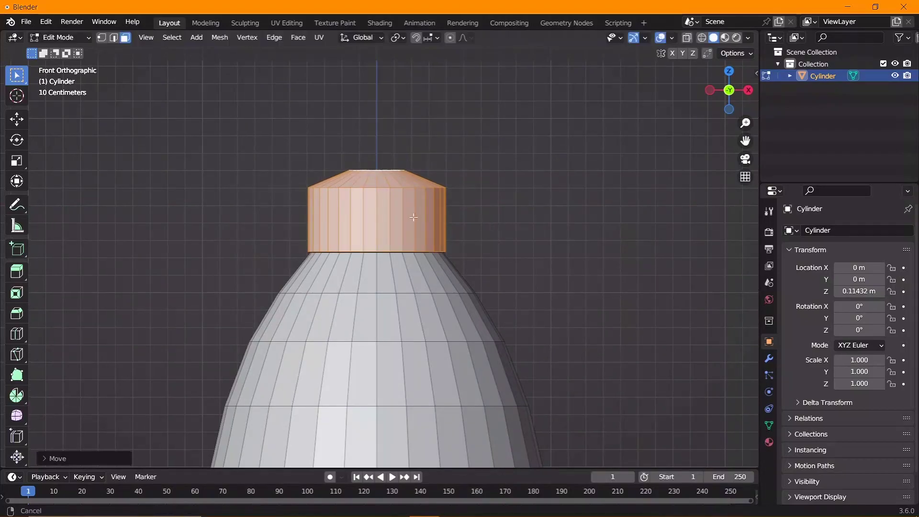
mouse_move(495, 222)
middle_down()
mouse_move(479, 210)
mouse_move(499, 254)
middle_up()
click(499, 254)
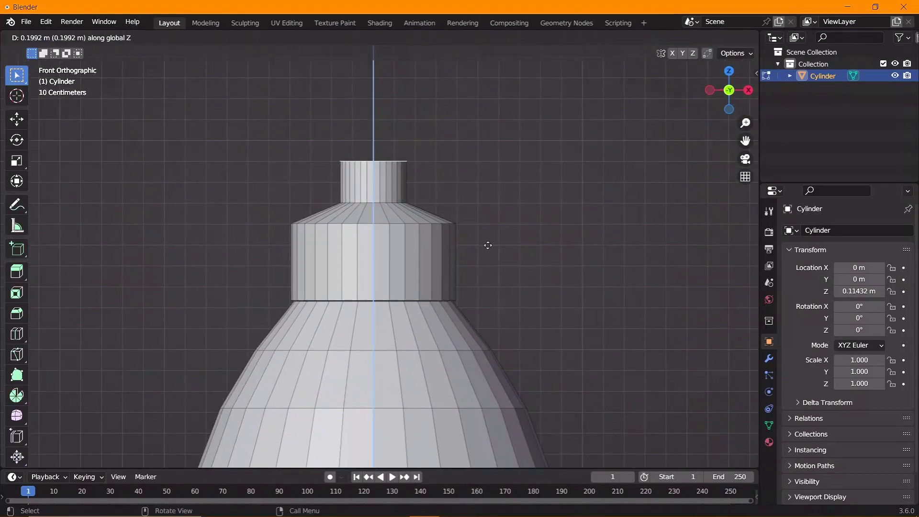
click(486, 246)
middle_drag(384, 170, 431, 249)
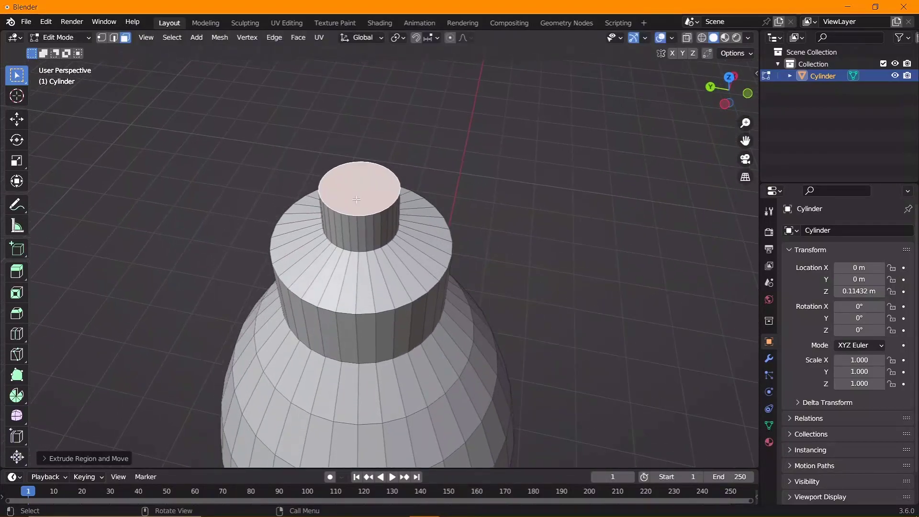
scroll(437, 268, down, 5)
Add a cube, lift it above the bottle and shrink it
key(shift+a)
click(356, 273)
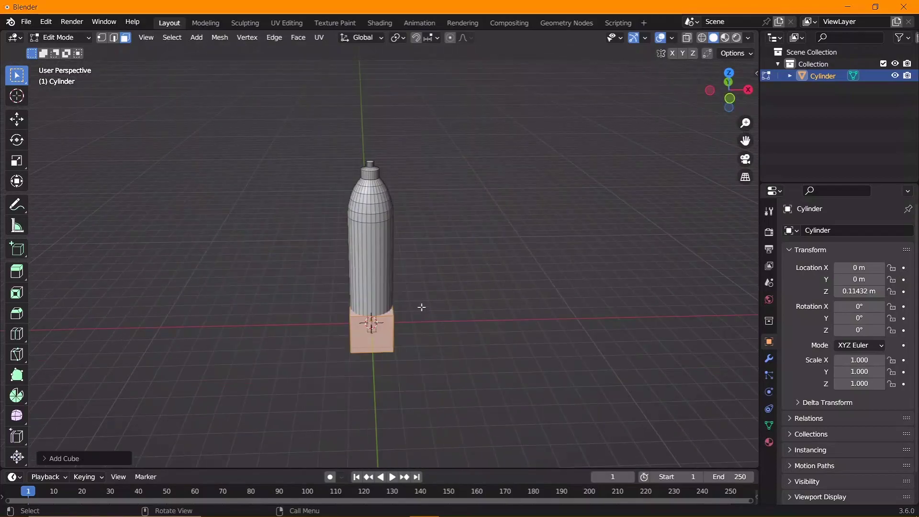
key(g)
key(z)
click(474, 154)
scroll(473, 154, up, 3)
key(s)
click(426, 233)
Lower the cube onto the neck, flatten it into a thin slab and widen it sideways
key(g)
key(z)
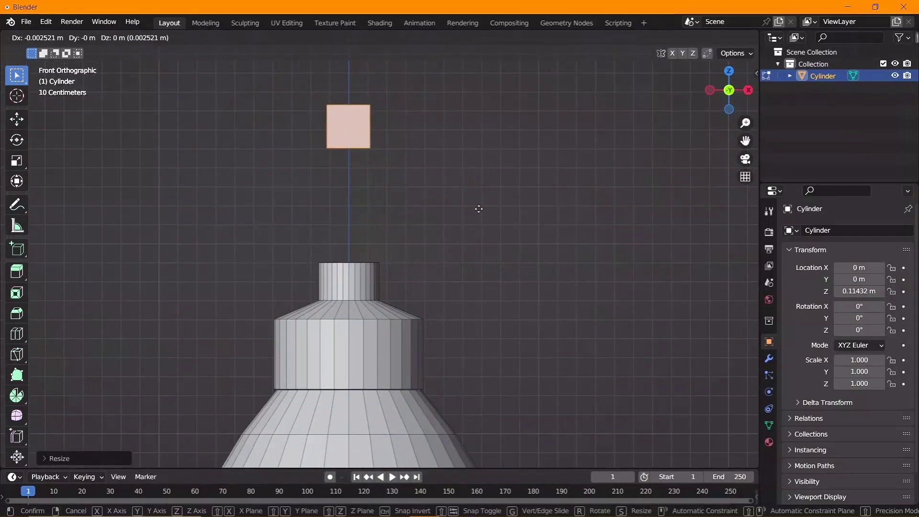
click(390, 283)
scroll(390, 283, up, 3)
key(s)
key(z)
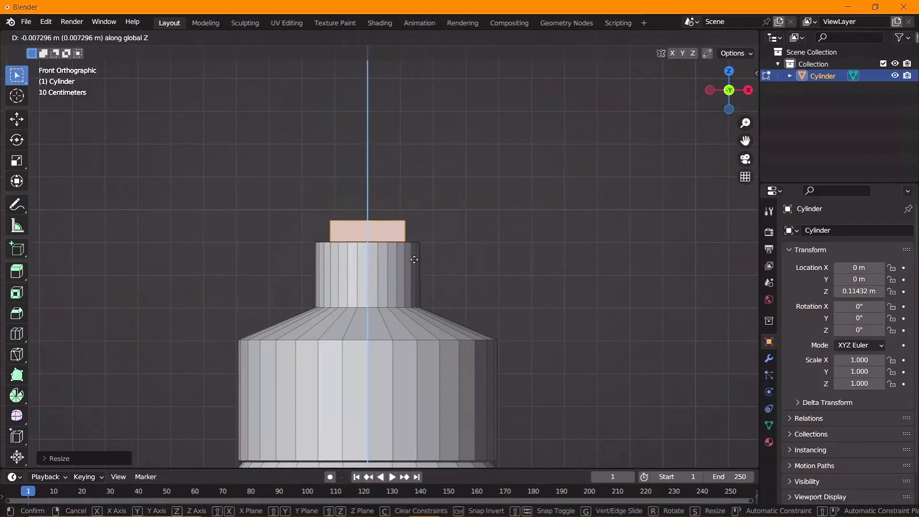
click(414, 259)
key(s)
key(x)
click(433, 257)
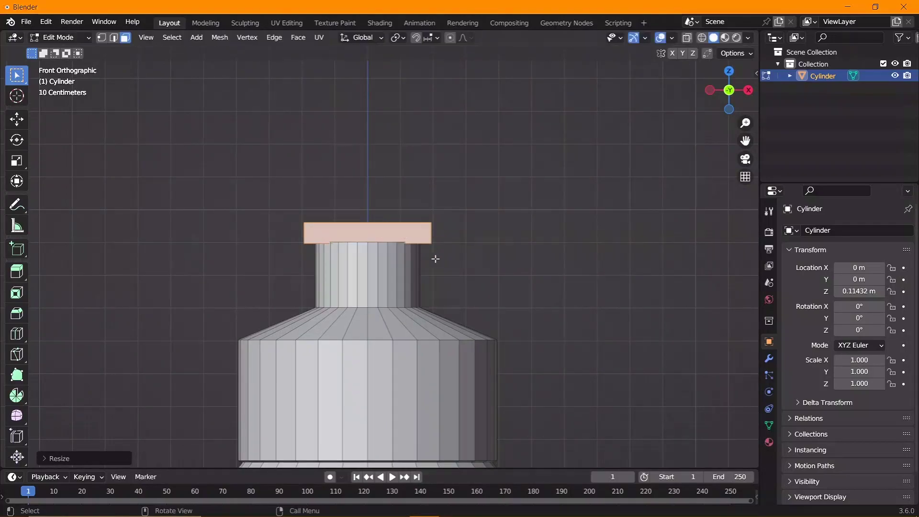
mouse_move(433, 257)
middle_down()
mouse_move(299, 261)
mouse_move(376, 307)
middle_up()
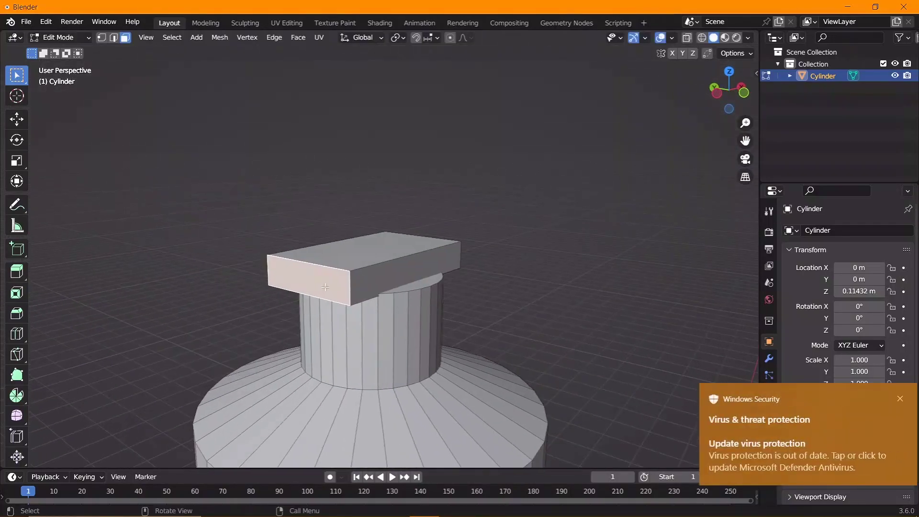
Bevel the slab's two back vertical edges to round its corners
click(266, 271)
shift+click(352, 290)
key(ctrl+b)
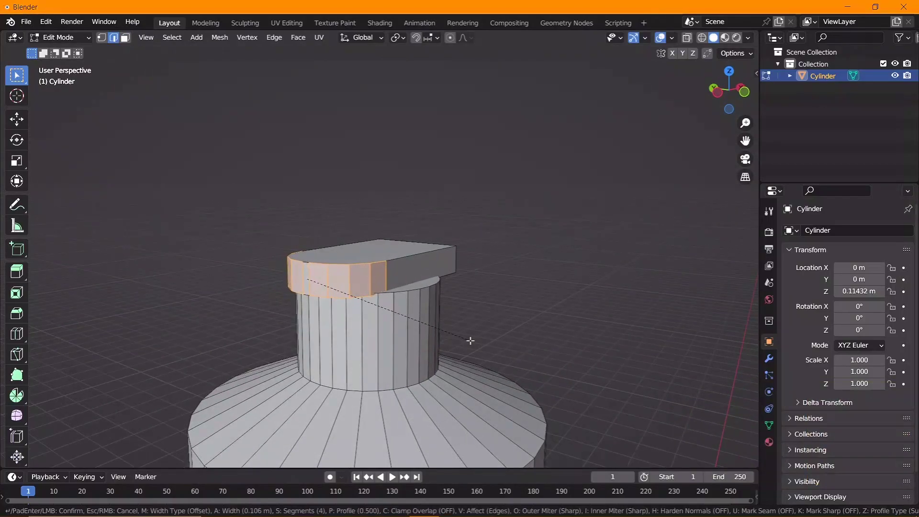
click(467, 341)
middle_drag(468, 340, 453, 277)
Tilt the slab's front end face downward and extrude it into a spout
click(453, 277)
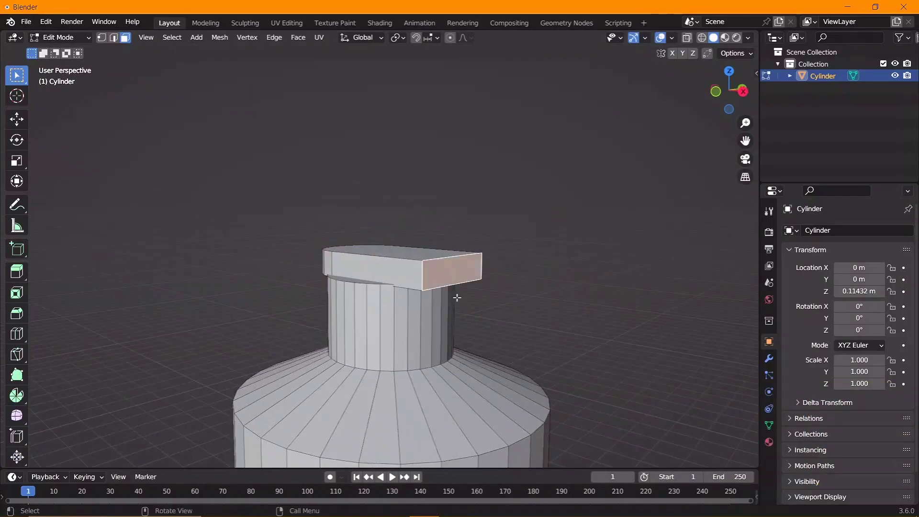
key(KP_1)
key(r)
key(z)
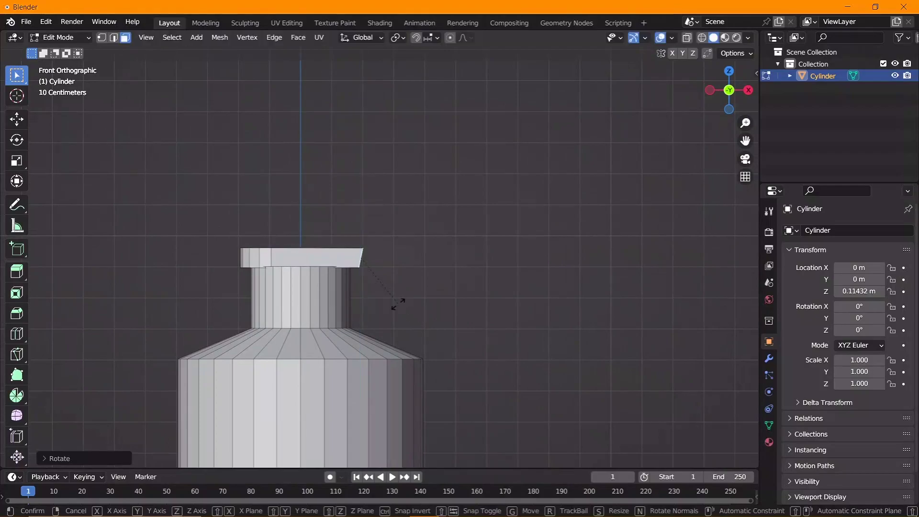
click(398, 304)
key(e)
click(479, 342)
Taper the spout tip to a smaller size
key(s)
click(484, 318)
mouse_move(484, 318)
middle_down()
mouse_move(314, 261)
mouse_move(367, 241)
mouse_move(373, 261)
mouse_move(454, 331)
middle_up()
key(2)
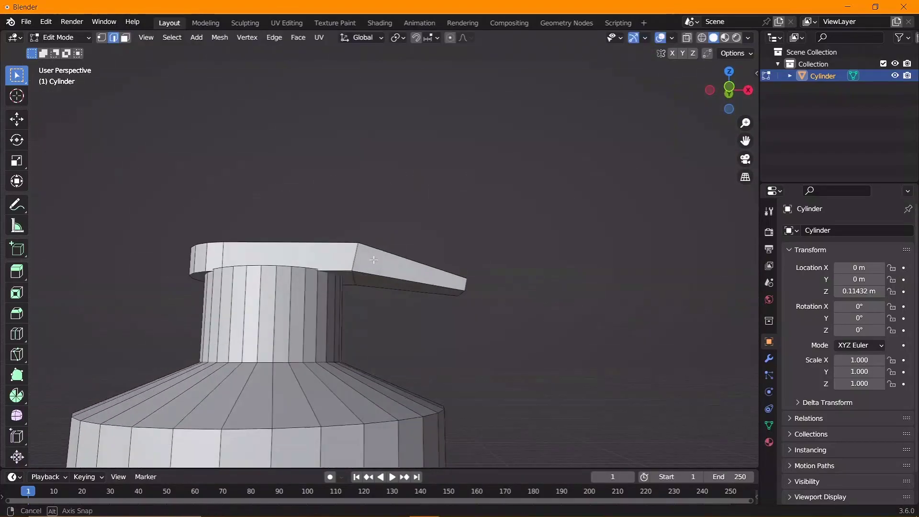
key(KP_1)
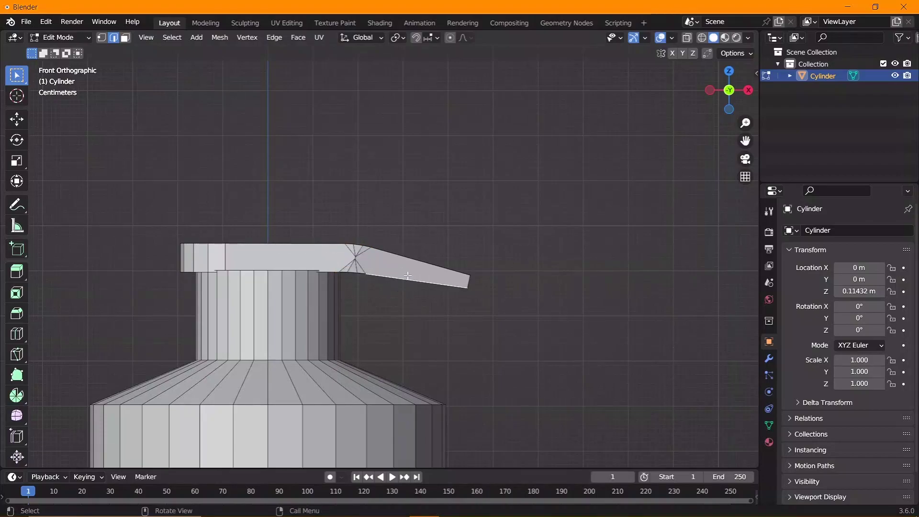
middle_drag(375, 256, 459, 262)
Select the linked pump head and raise it slightly along Z
key(l)
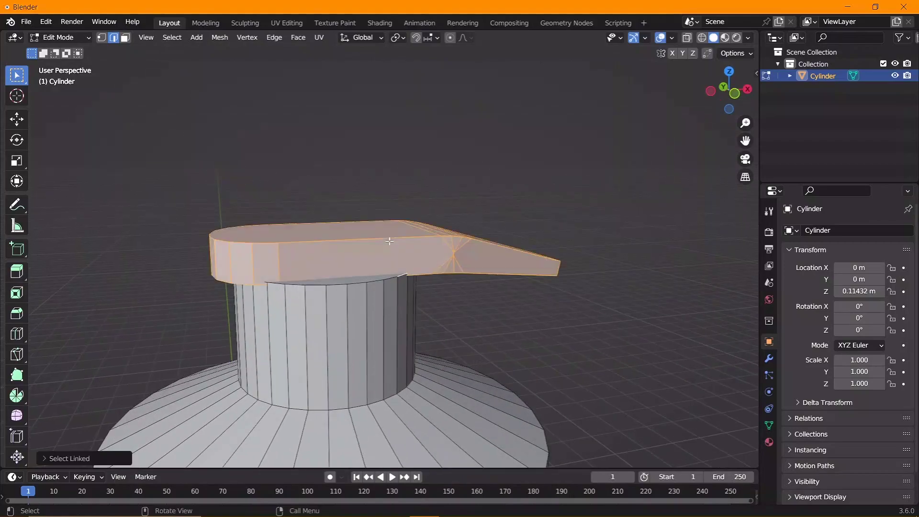
key(KP_1)
key(g)
key(z)
key(Escape)
key(l)
key(g)
key(z)
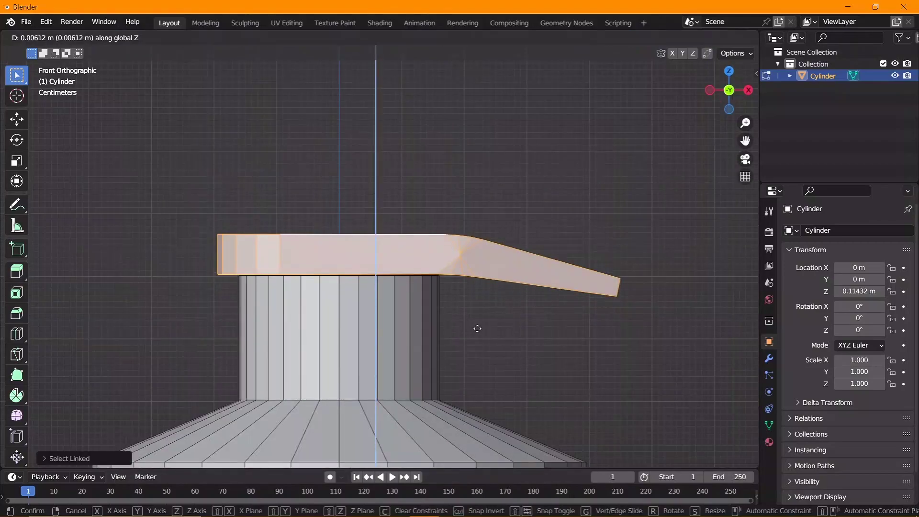
click(477, 329)
middle_drag(477, 329, 507, 306)
Extrude the spout's tip face, shrinking it evenly and flattening it vertically
click(529, 276)
key(KP_3)
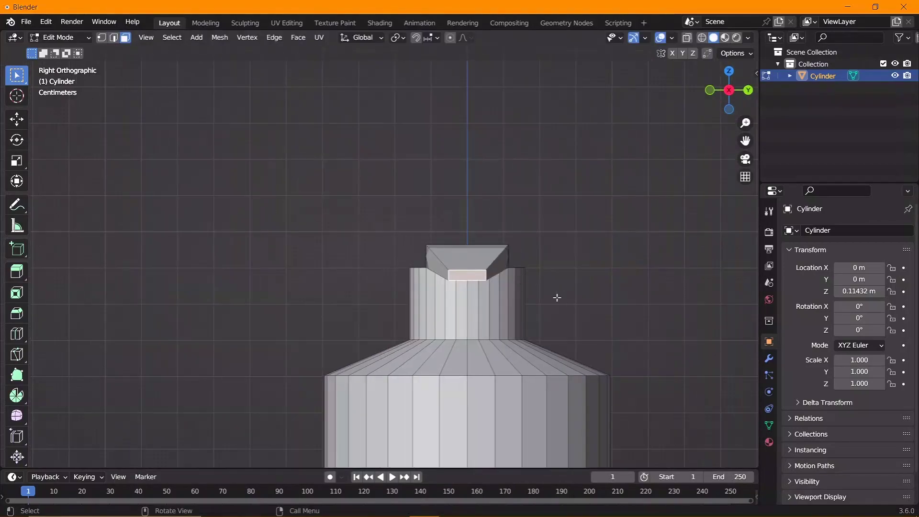
key(e)
click(620, 307)
key(s)
click(616, 311)
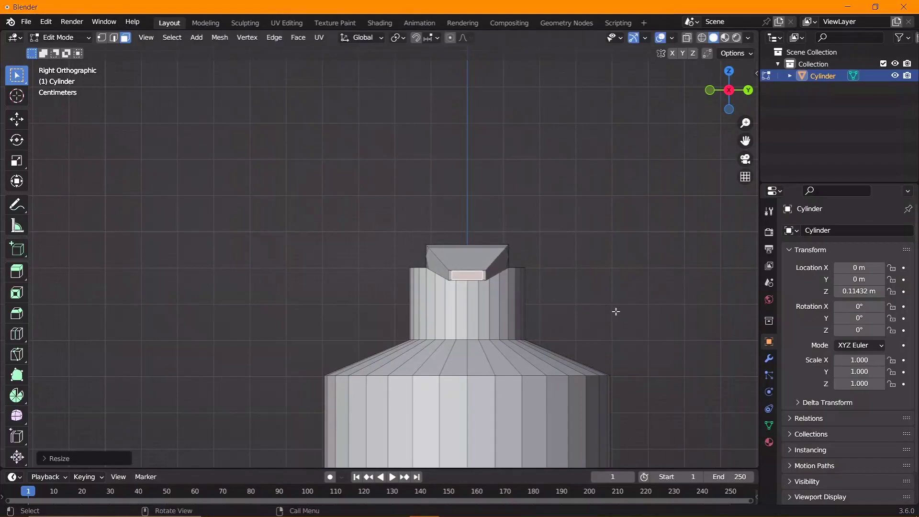
key(s)
key(z)
click(558, 300)
Extend the spout farther outward, position its end, and leave Edit Mode
key(KP_1)
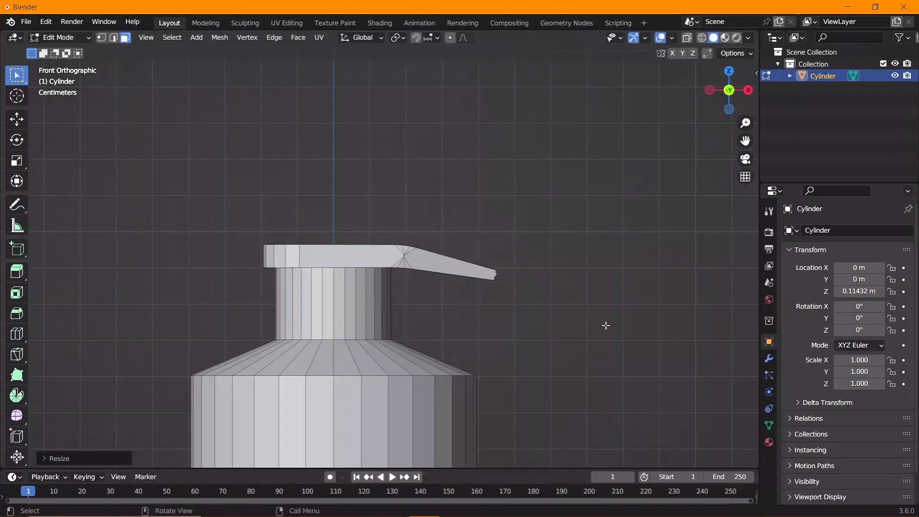
click(571, 318)
scroll(582, 293, up, 5)
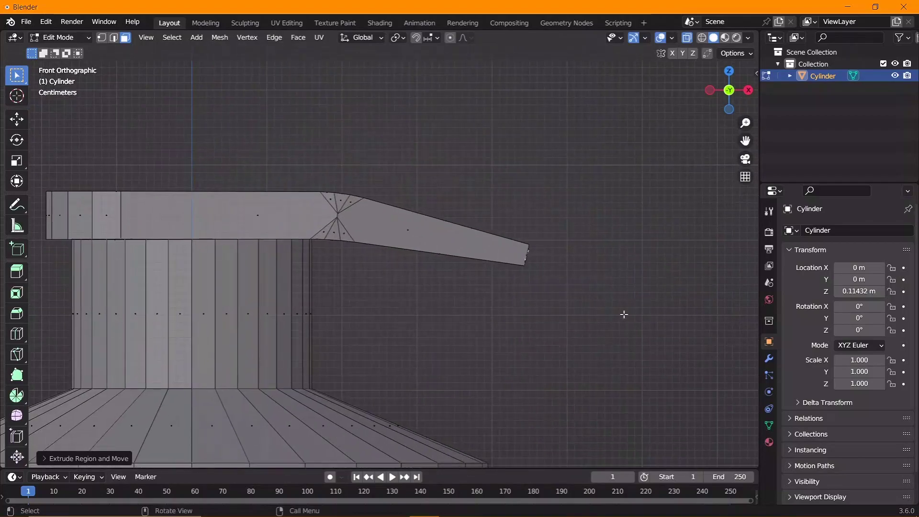
key(g)
click(484, 292)
scroll(523, 283, down, 3)
key(Tab)
mouse_move(523, 283)
middle_down()
mouse_move(506, 259)
mouse_move(383, 334)
middle_up()
Bevel the edge loop at the base of the pump neck with Ctrl+B
scroll(378, 261, up, 3)
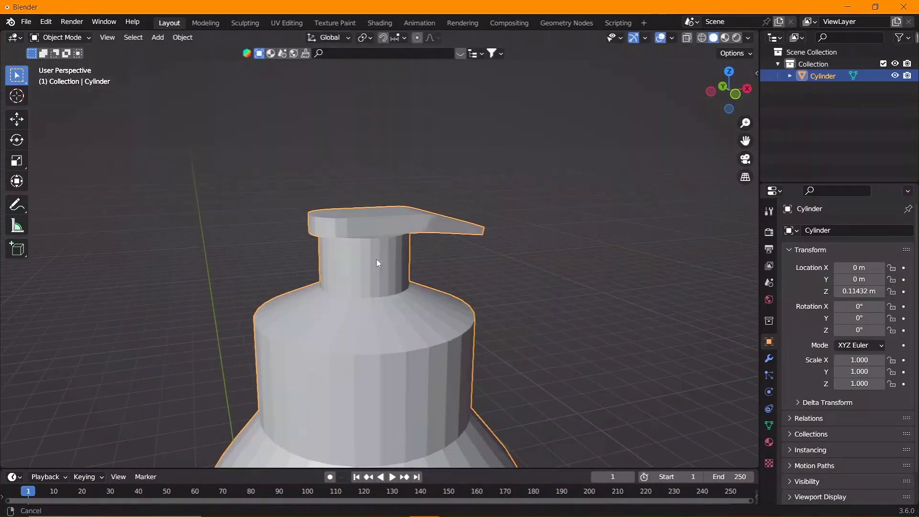
scroll(378, 269, down, 1)
key(Tab)
click(374, 286)
scroll(374, 286, up, 3)
key(2)
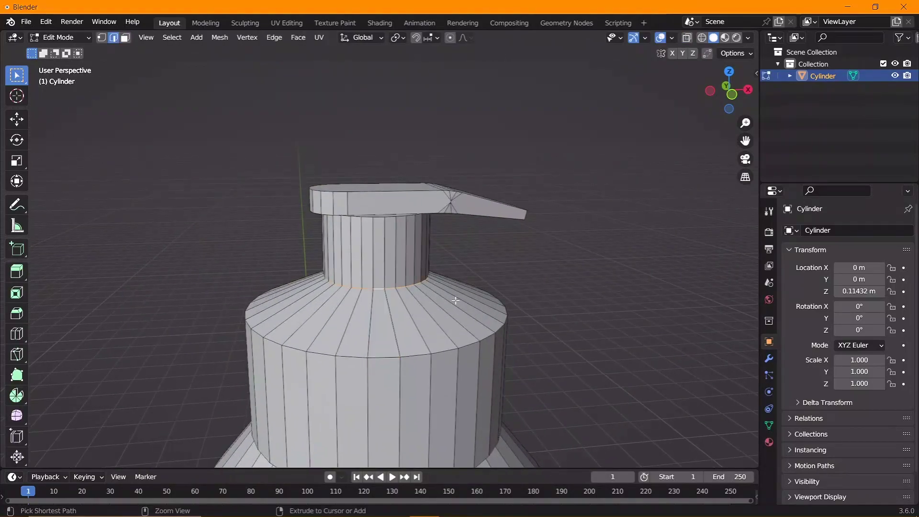
key(ctrl+b)
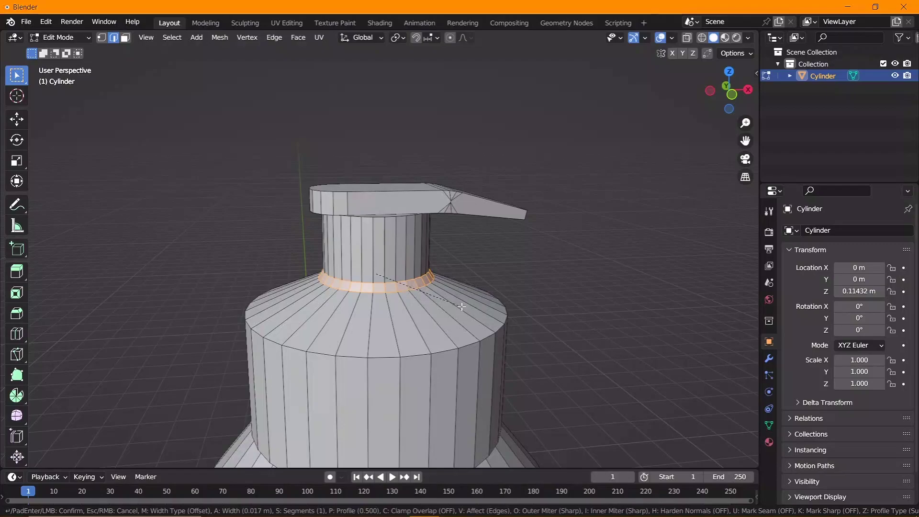
click(465, 308)
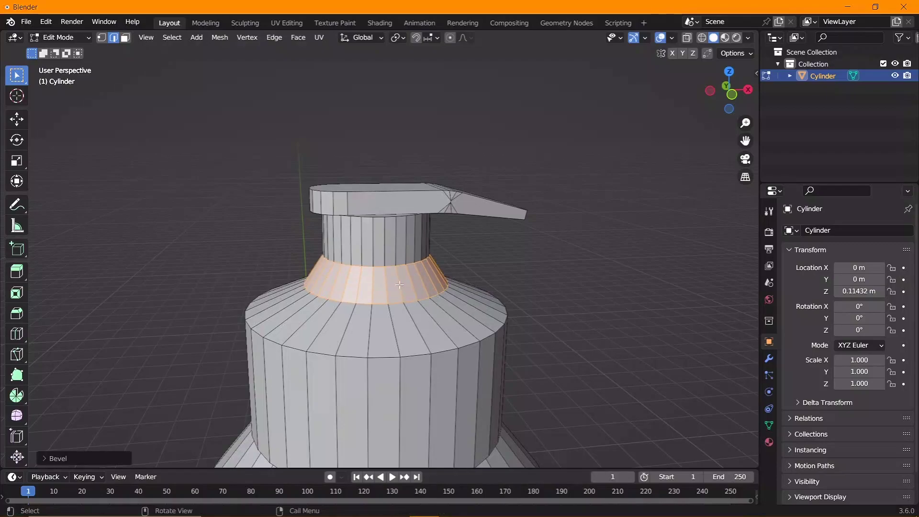
click(461, 280)
scroll(460, 282, up, 3)
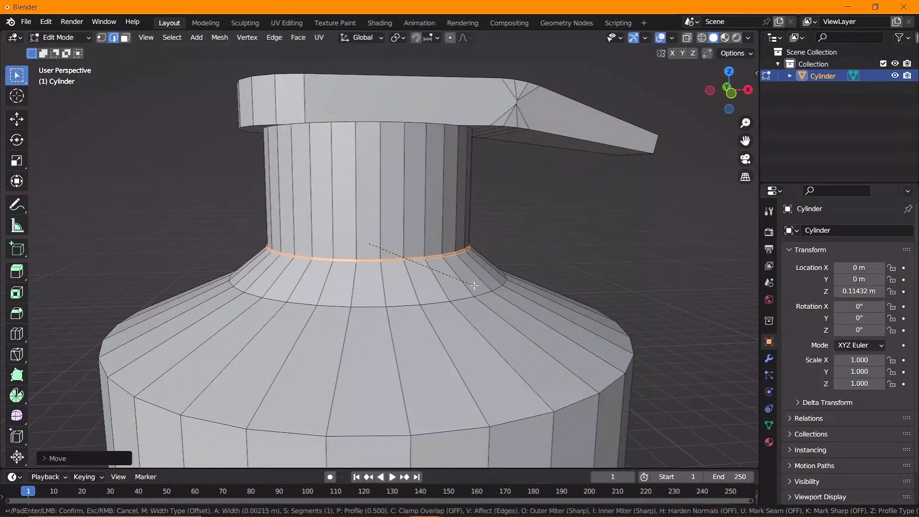
Widen the neck-base loop horizontally with a Shift+Z-constrained scale
key(s)
key(z)
key(shift+z)
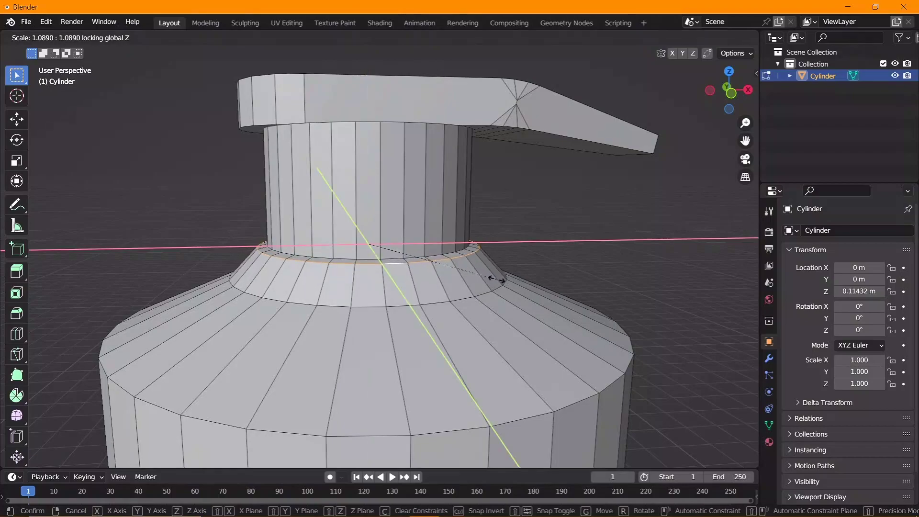
click(501, 280)
middle_drag(501, 280, 474, 254)
scroll(474, 251, up, 2)
Loop-cut a new ring around the neck and pull it inward as a groove
key(ctrl+r)
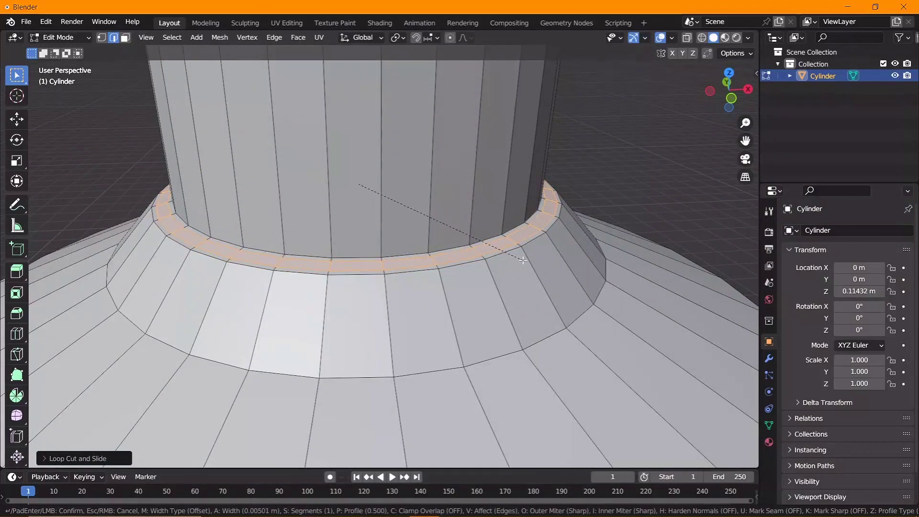
click(522, 260)
scroll(536, 263, up, 1)
scroll(572, 269, up, 1)
click(572, 275)
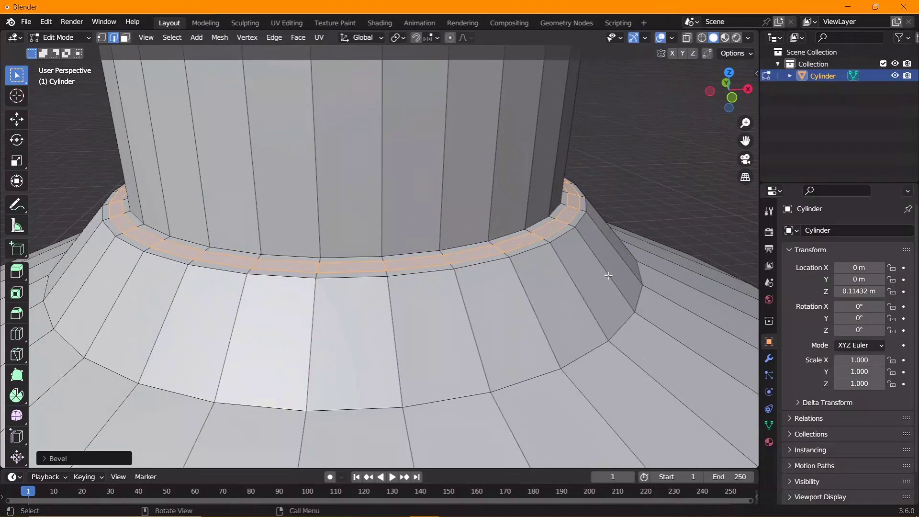
key(s)
key(shift+z)
click(593, 270)
key(g)
key(z)
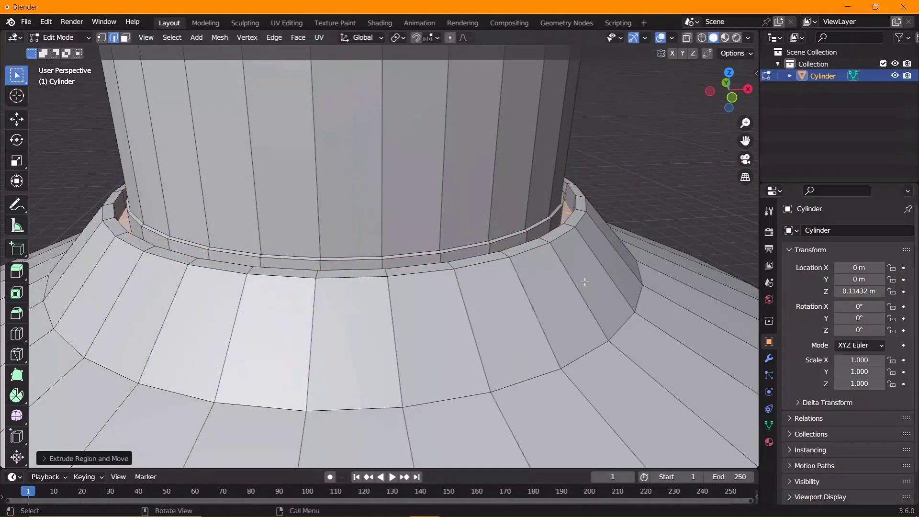
scroll(585, 282, down, 2)
Shade the bottle smooth in Object Mode
key(Tab)
scroll(478, 278, down, 3)
right_click(390, 271)
click(411, 277)
scroll(430, 279, up, 3)
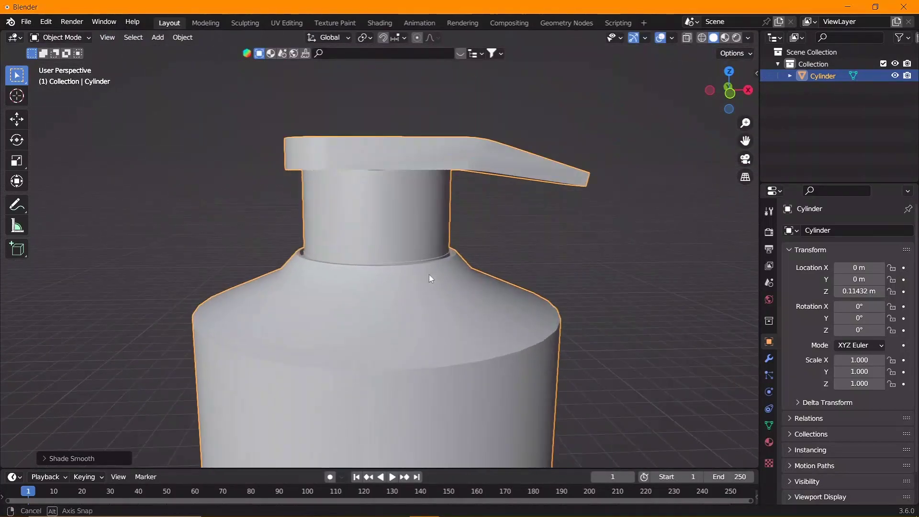
scroll(430, 279, down, 1)
Scale the shoulder loops horizontally to start the shoulder groove
key(Tab)
scroll(426, 291, up, 3)
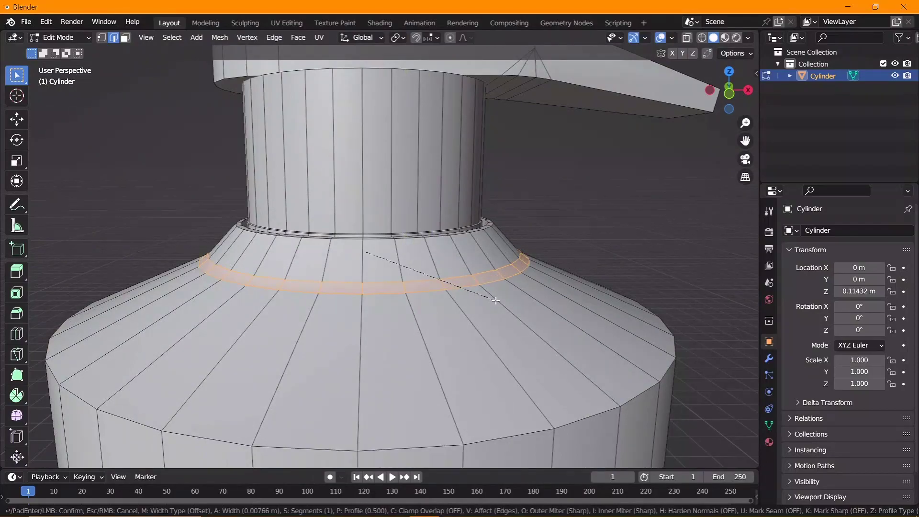
key(s)
key(shift+z)
click(533, 300)
key(Tab)
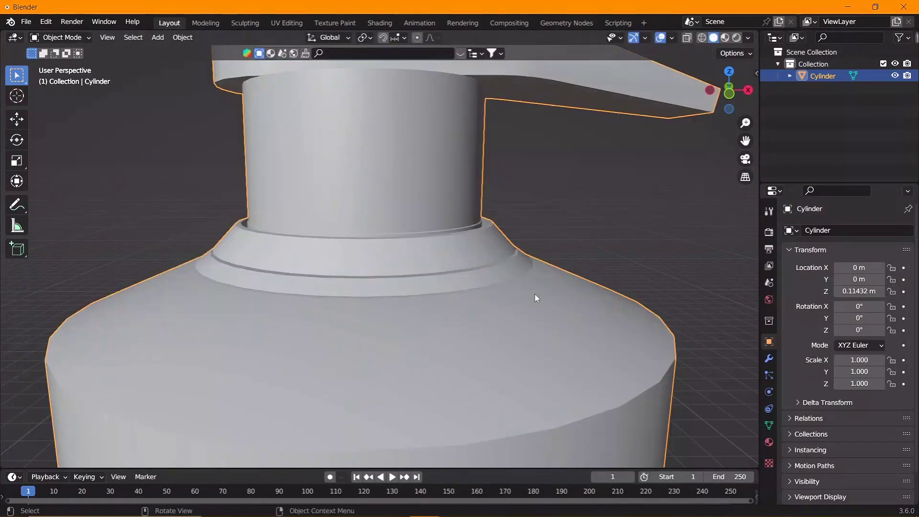
scroll(479, 287, down, 3)
key(Tab)
scroll(430, 291, up, 8)
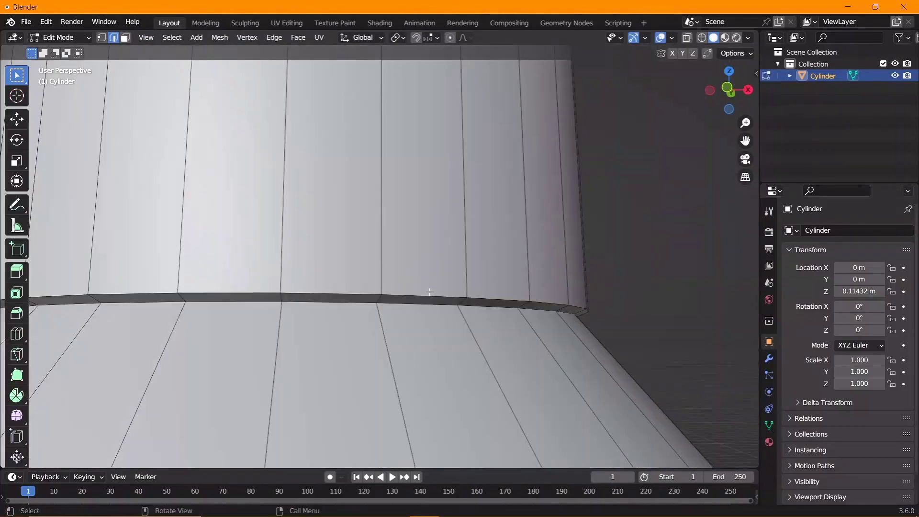
Bevel the shoulder ring and extrude its faces to finish the groove
click(591, 314)
middle_drag(590, 314, 456, 291)
alt+click(440, 297)
key(e)
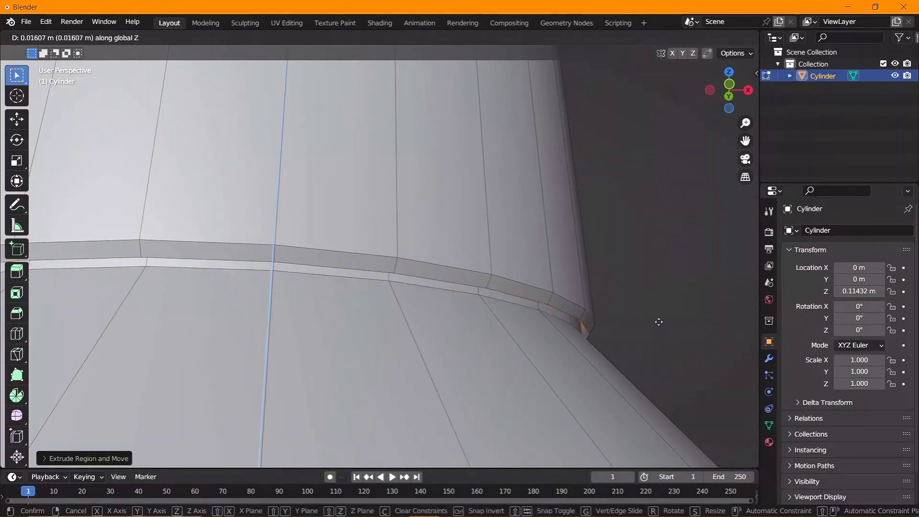
click(659, 315)
key(Tab)
scroll(521, 334, down, 6)
middle_drag(521, 335, 445, 318)
Select an edge loop on the bottle body and switch to front view
scroll(396, 295, down, 2)
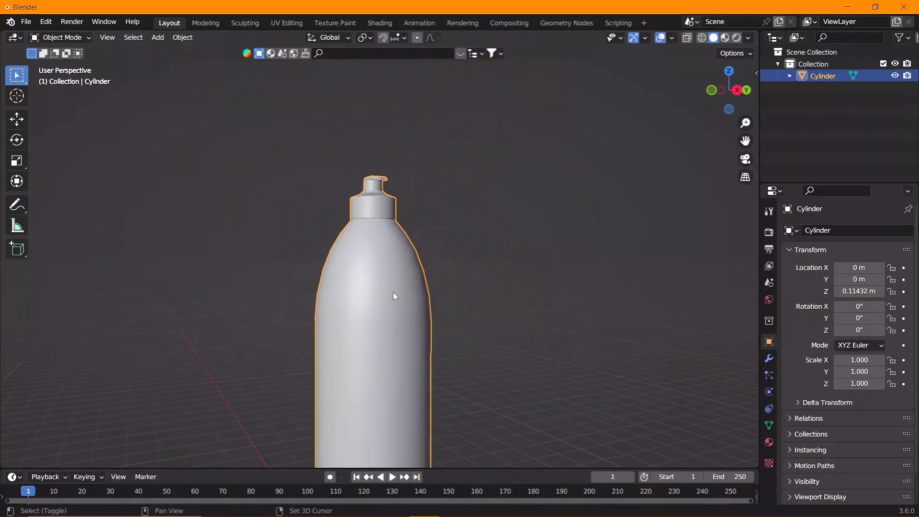
key(Tab)
scroll(391, 260, up, 2)
click(420, 289)
alt+click(424, 289)
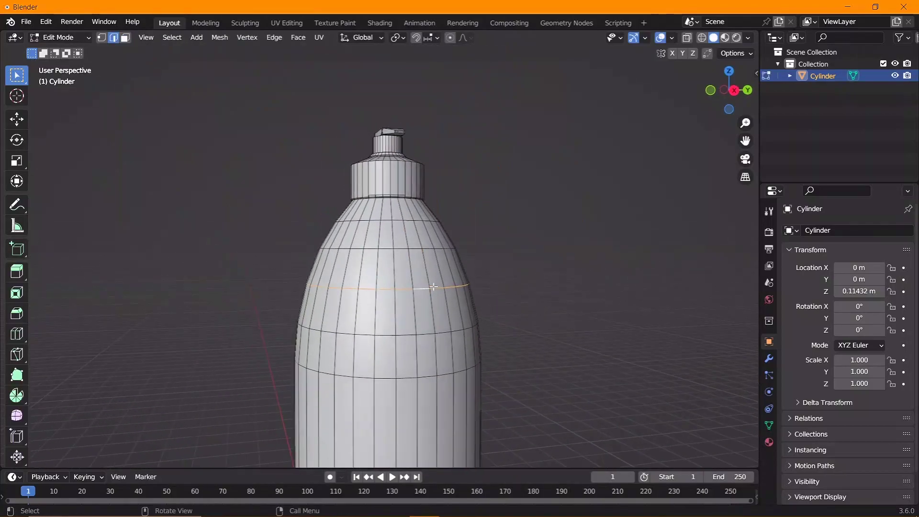
key(KP_1)
Narrow the selected body loop by scaling it inward
key(s)
click(547, 316)
scroll(548, 316, down, 3)
key(s)
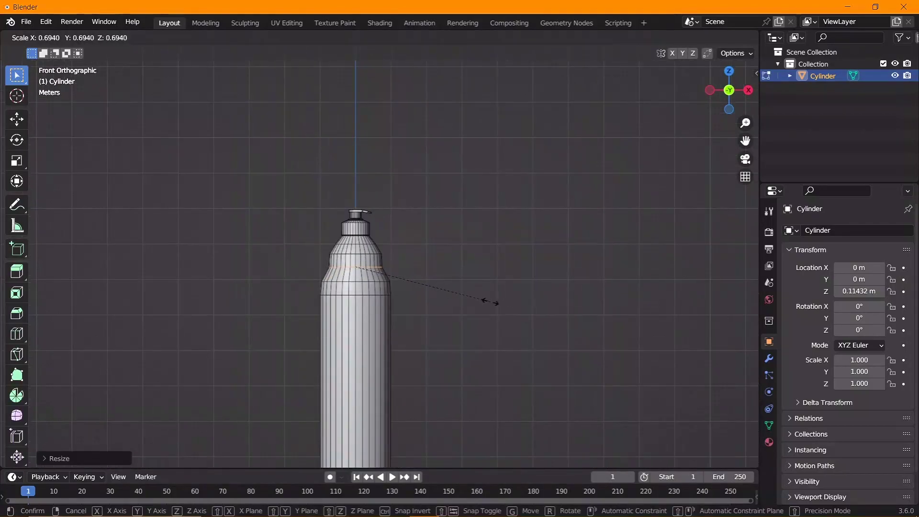
key(Escape)
shift+middle_drag(473, 297, 518, 250)
key(s)
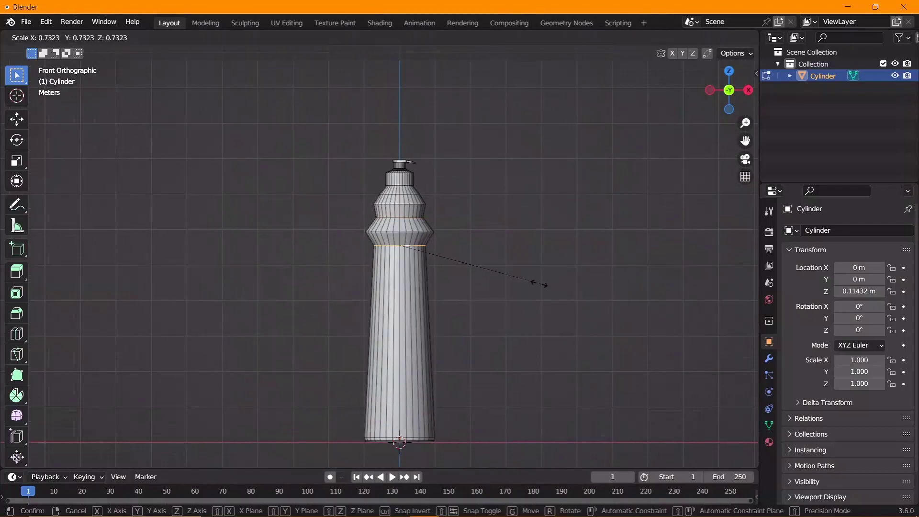
click(542, 286)
Lower the bottom loop and set the whole bottle's base on the ground line
drag(512, 438, 357, 370)
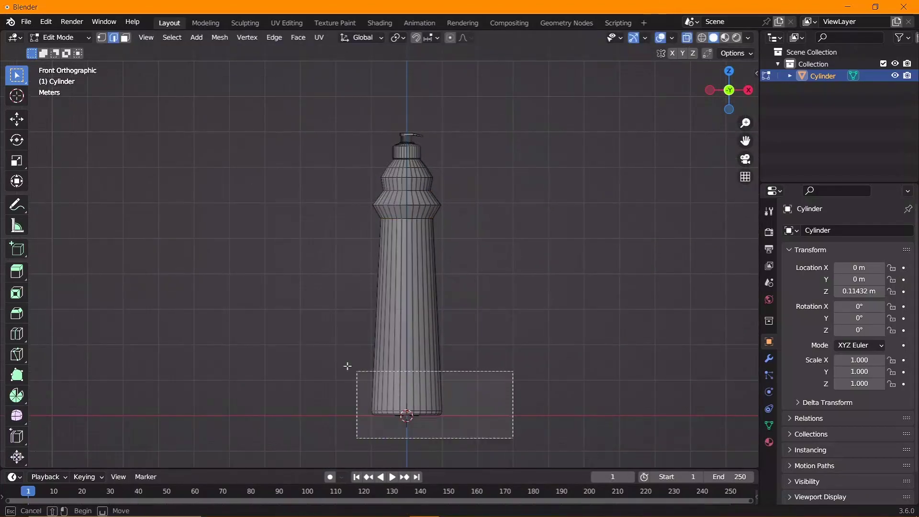
key(g)
key(z)
click(466, 285)
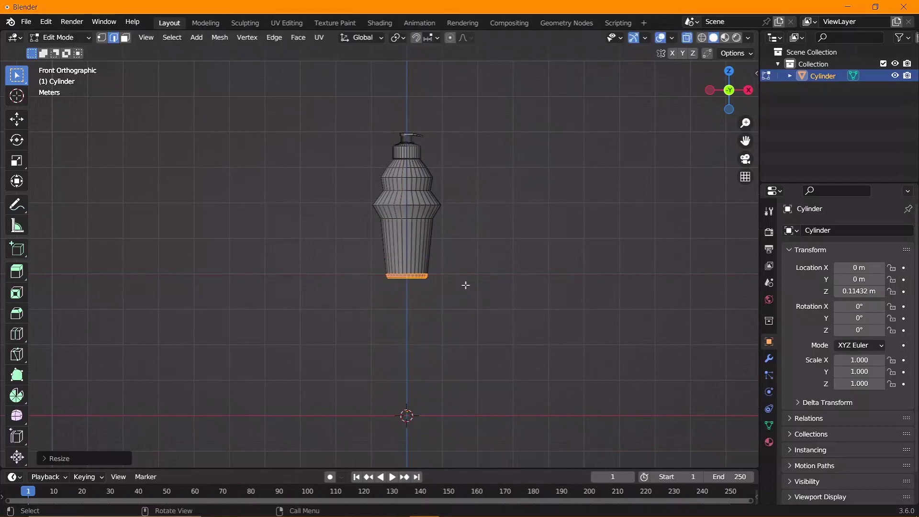
key(a)
key(g)
key(z)
click(504, 425)
Resize the middle body loop and move it down along Z
scroll(504, 425, up, 4)
alt+click(421, 246)
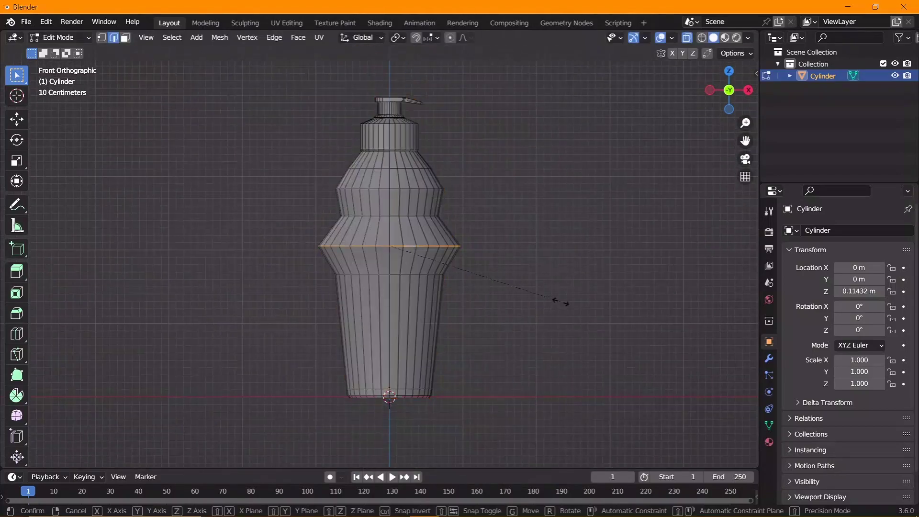
key(s)
click(496, 277)
key(g)
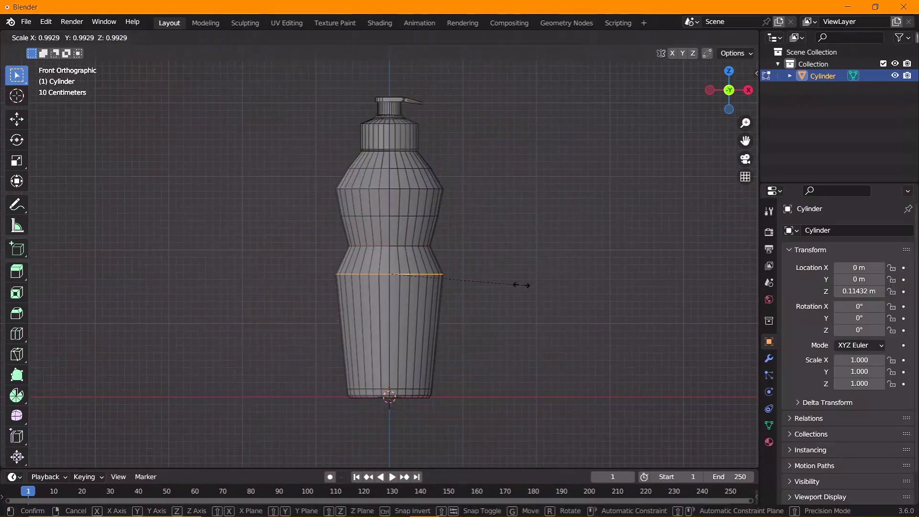
key(z)
click(480, 321)
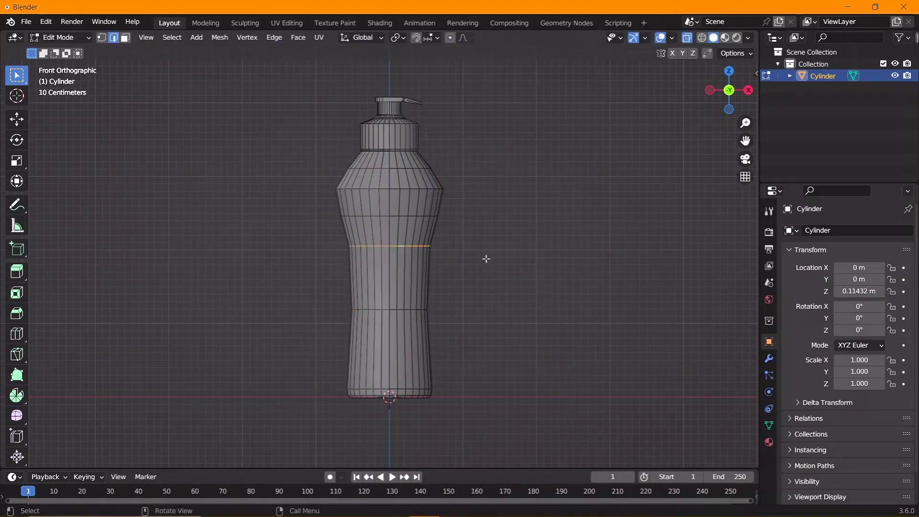
key(g)
key(z)
click(457, 257)
Shrink the shoulder ring and the ring just below it
alt+click(396, 187)
key(s)
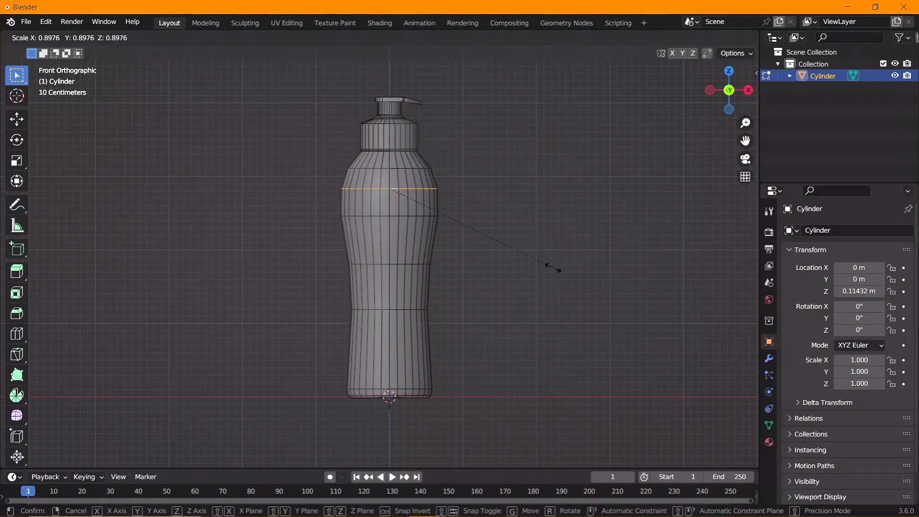
click(509, 245)
key(s)
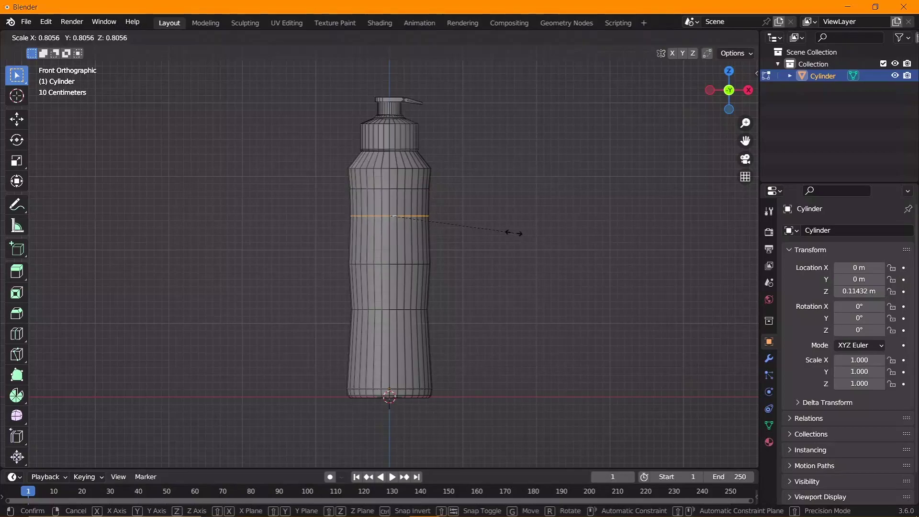
click(513, 232)
alt+click(424, 264)
key(s)
click(524, 269)
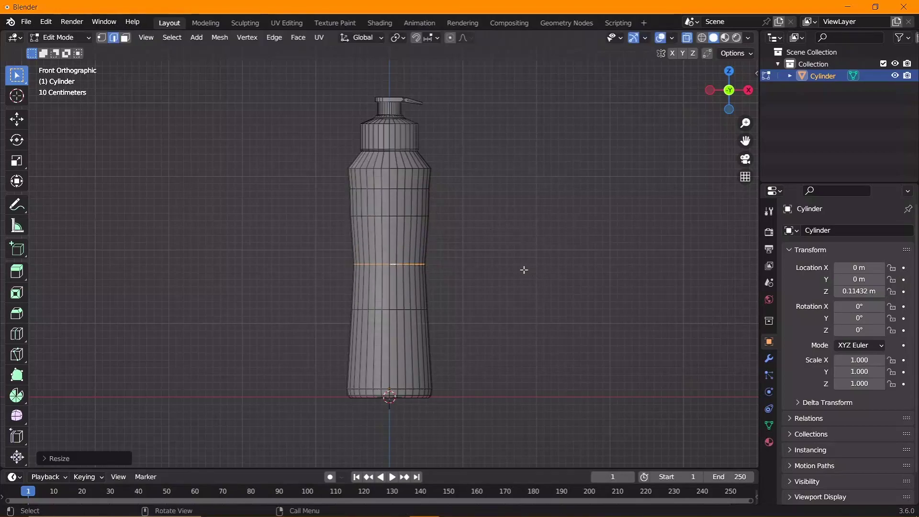
Resize three more body rings and bevel the lower one into a wider band
alt+click(404, 214)
key(s)
click(560, 259)
alt+click(389, 264)
key(s)
click(502, 263)
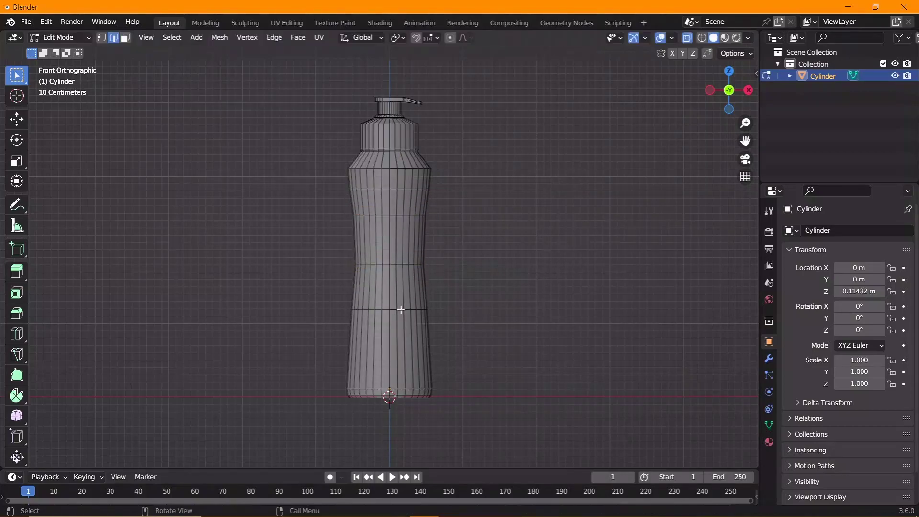
alt+click(401, 309)
key(s)
click(490, 310)
key(ctrl+b)
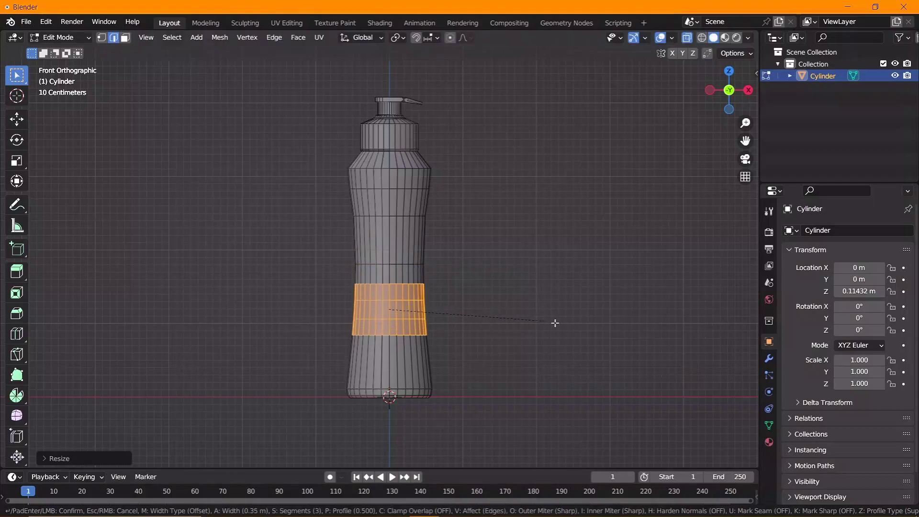
click(554, 323)
Slightly widen an upper body ring after checking the profile in Object Mode
key(Tab)
mouse_move(591, 300)
middle_down()
mouse_move(405, 361)
mouse_move(417, 286)
mouse_move(397, 263)
middle_up()
scroll(397, 263, up, 3)
key(Tab)
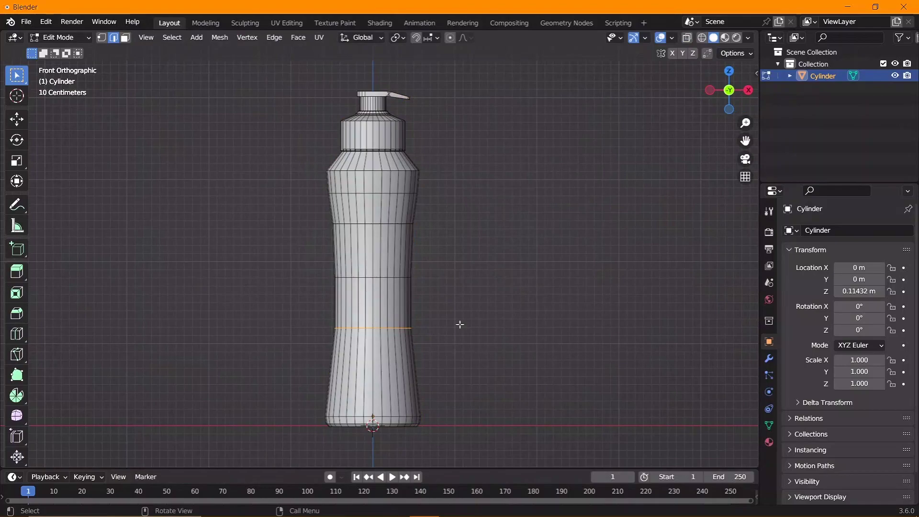
alt+click(368, 223)
key(s)
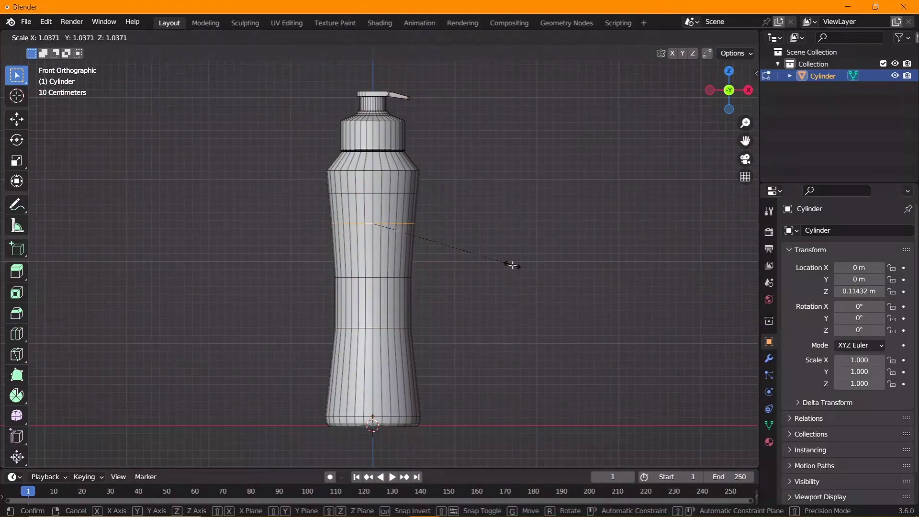
click(512, 264)
key(Tab)
mouse_move(511, 264)
middle_down()
mouse_move(384, 289)
mouse_move(424, 232)
middle_up()
scroll(378, 285, down, 3)
Add a Bevel modifier to the bottle with a 0.91 m amount
scroll(431, 239, up, 5)
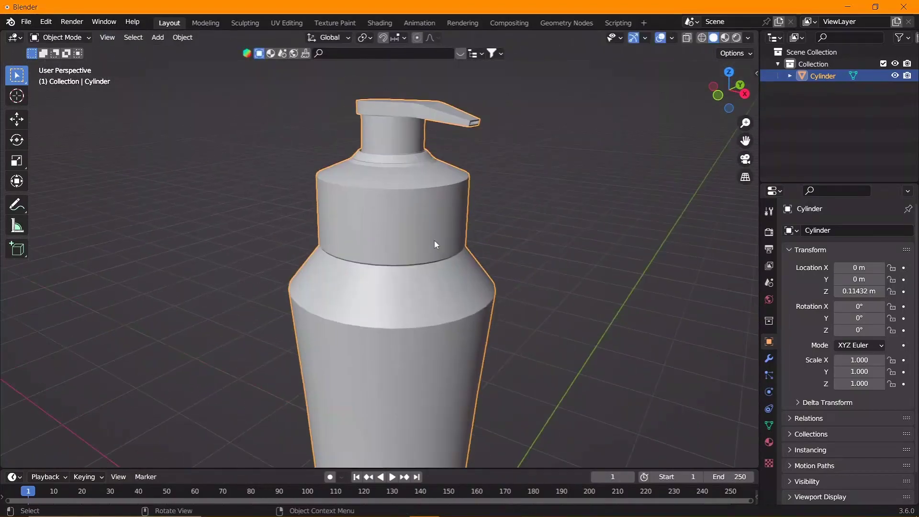
scroll(436, 245, down, 3)
middle_drag(438, 289, 421, 268)
scroll(421, 268, up, 3)
click(768, 358)
click(847, 230)
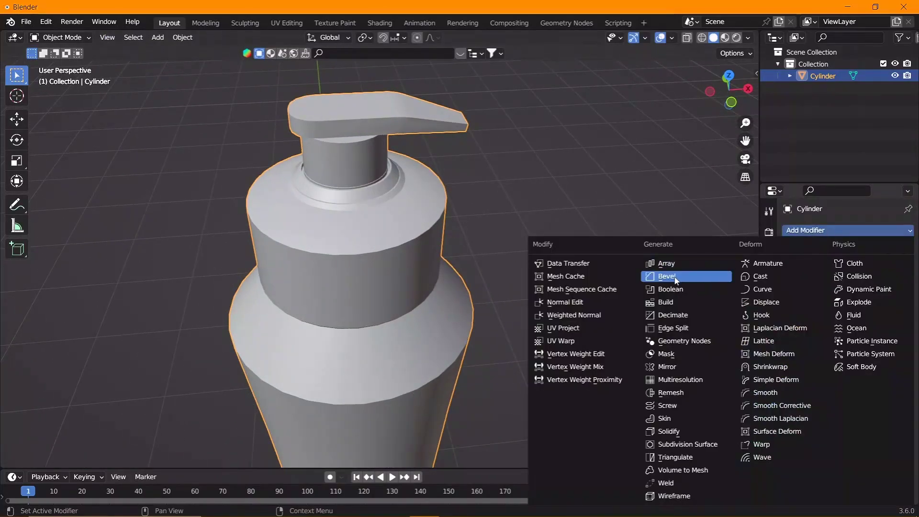
click(676, 276)
drag(864, 322, 885, 322)
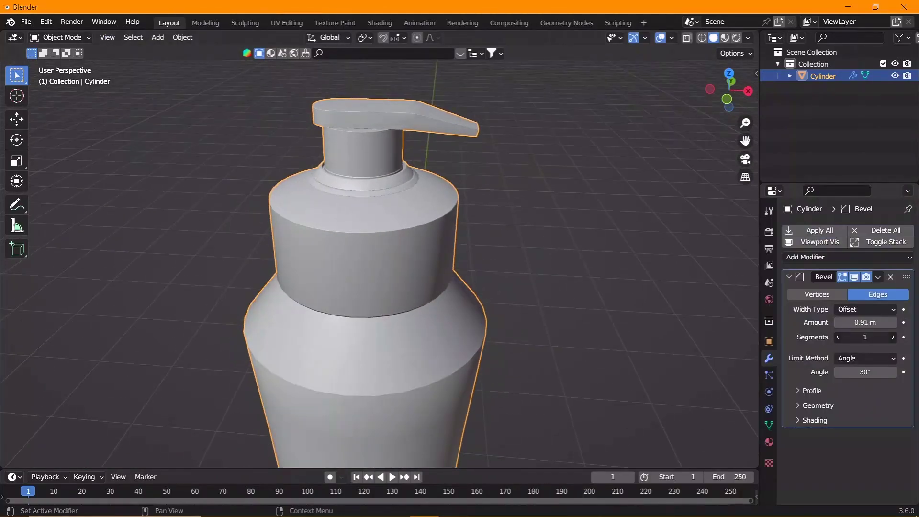
Enable Cavity viewport shading to highlight the bottle's edges
click(747, 38)
click(681, 301)
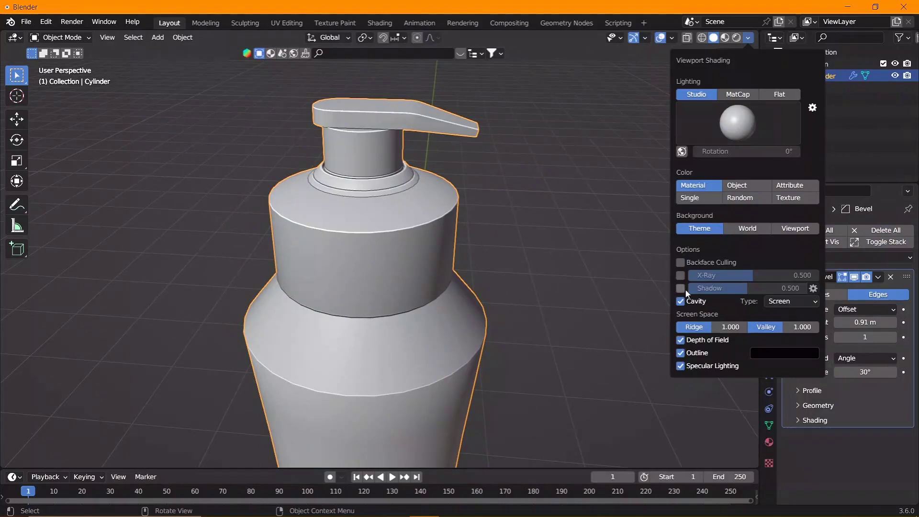
scroll(407, 331, up, 4)
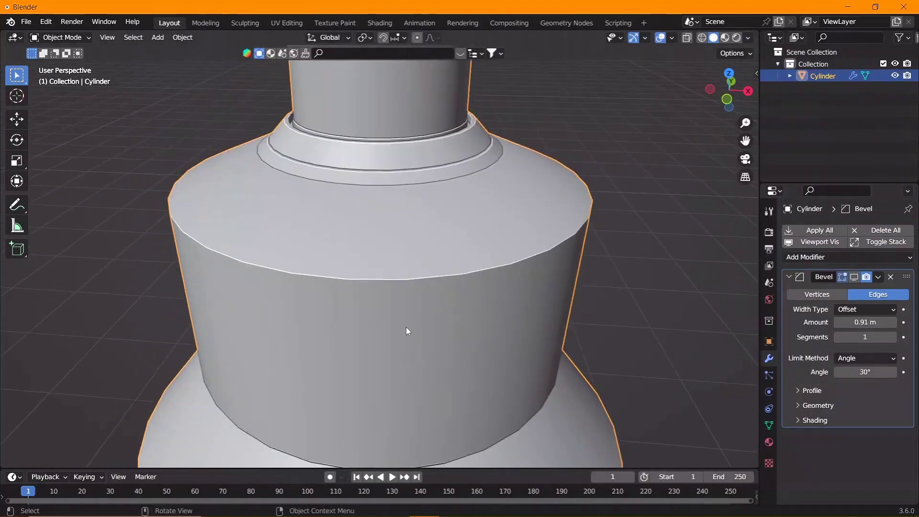
middle_drag(407, 331, 412, 311)
Add a Subdivision Surface modifier after the Bevel
click(847, 257)
click(682, 472)
scroll(371, 269, down, 5)
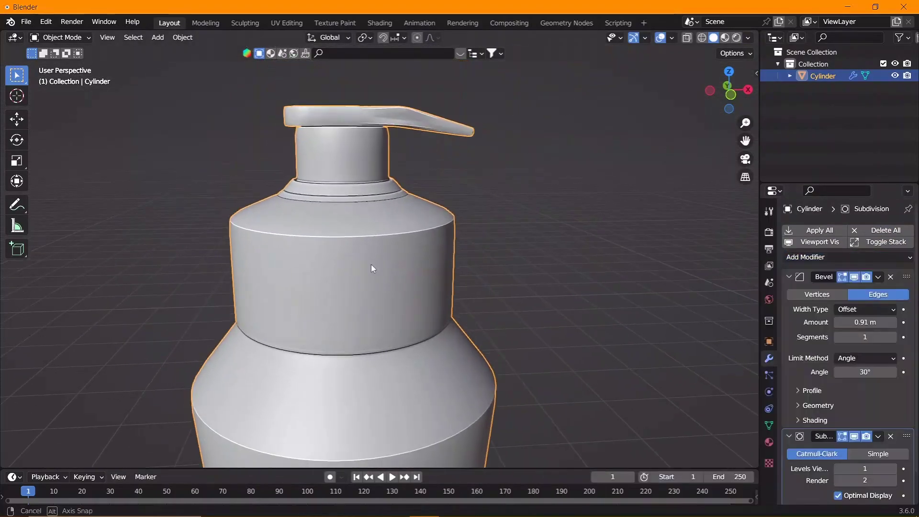
scroll(437, 213, down, 2)
scroll(385, 248, up, 1)
scroll(387, 303, up, 5)
mouse_move(388, 304)
middle_down()
mouse_move(431, 320)
mouse_move(421, 262)
mouse_move(455, 253)
middle_up()
scroll(455, 254, down, 3)
Try moving Subdivision above Bevel, then undo the reordering
drag(906, 407, 906, 277)
scroll(392, 230, down, 5)
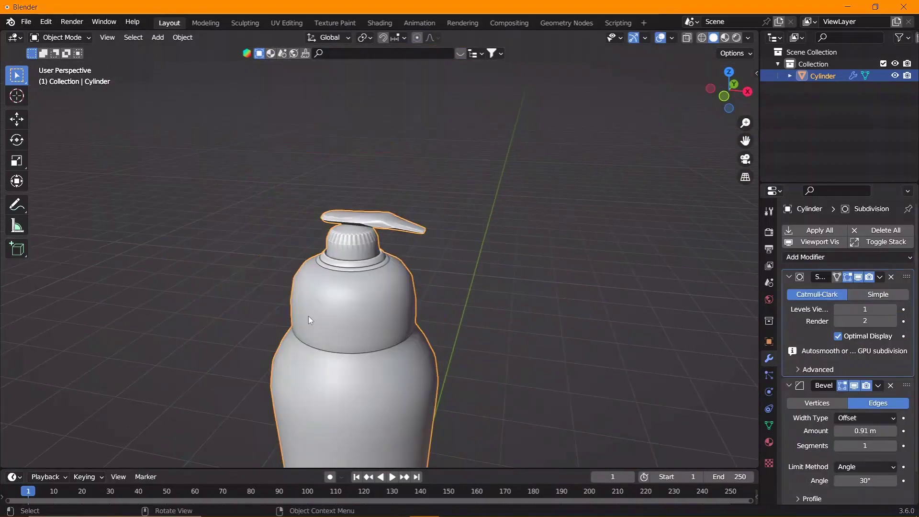
scroll(391, 230, down, 2)
scroll(304, 268, up, 3)
middle_drag(304, 268, 402, 280)
key(ctrl+z)
scroll(358, 247, down, 3)
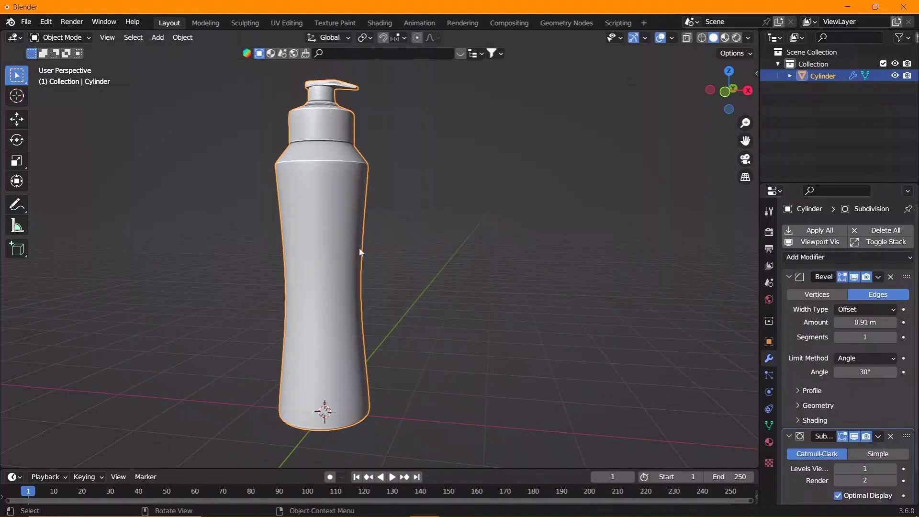
scroll(358, 247, up, 5)
scroll(358, 247, down, 5)
mouse_move(358, 247)
middle_down()
mouse_move(322, 207)
mouse_move(390, 279)
mouse_move(395, 252)
middle_up()
scroll(390, 279, down, 3)
Try applying the modifiers and checking in Edit Mode, then undo it
click(813, 231)
key(Tab)
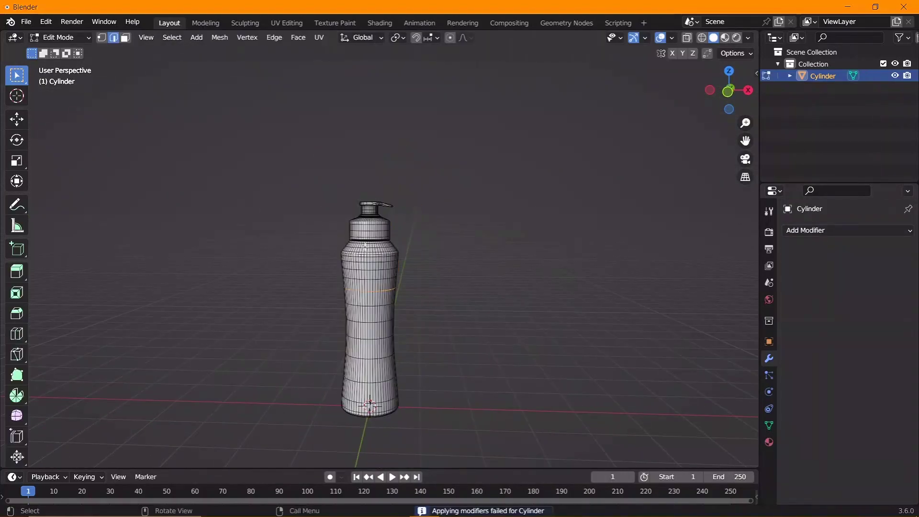
scroll(379, 271, up, 3)
key(Tab)
key(Tab)
key(ctrl+z)
scroll(363, 261, down, 3)
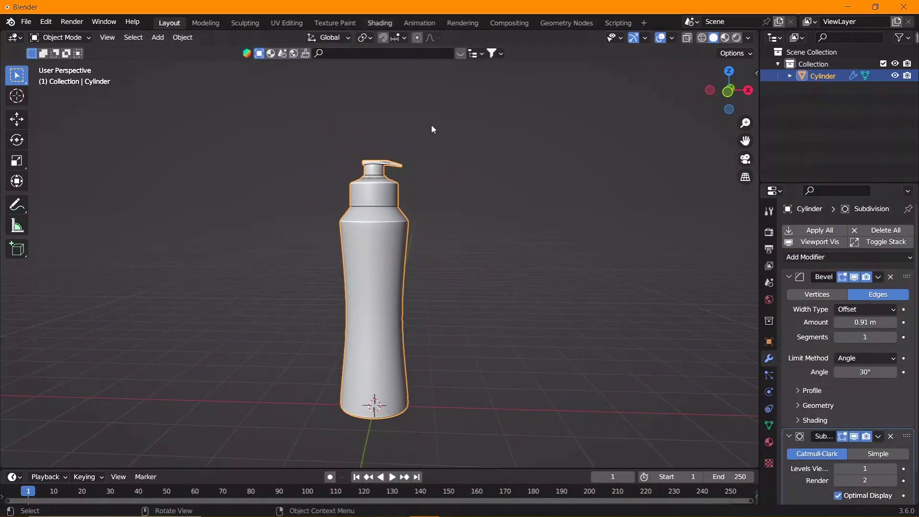
Switch to the Shading workspace
click(380, 22)
scroll(439, 210, up, 3)
scroll(439, 201, up, 2)
In Edit Mode face select, brush-select the pump cap's faces
key(Tab)
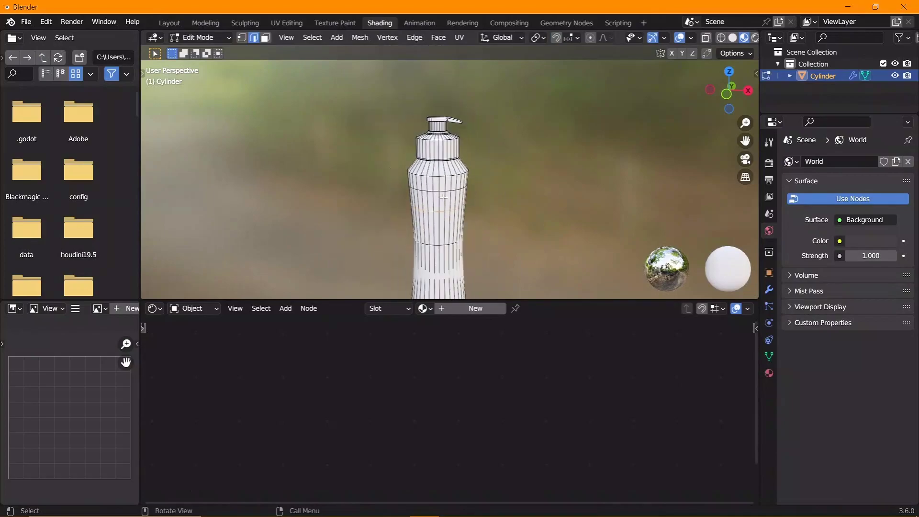
mouse_move(443, 197)
shift+middle_down()
mouse_move(425, 141)
mouse_move(488, 182)
mouse_move(554, 191)
mouse_move(488, 183)
mouse_move(477, 161)
shift+middle_up()
scroll(426, 140, up, 8)
key(3)
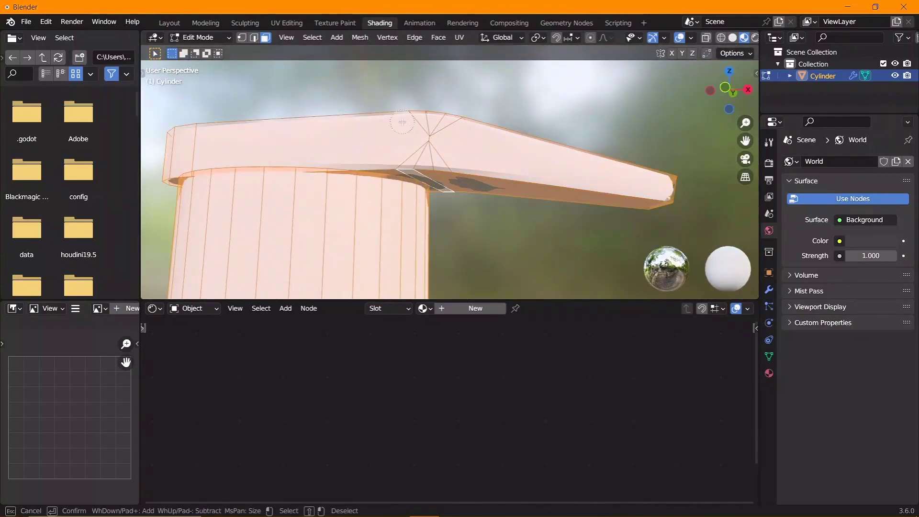
mouse_move(402, 122)
middle_down()
mouse_move(427, 164)
mouse_move(455, 121)
middle_up()
key(c)
click(769, 289)
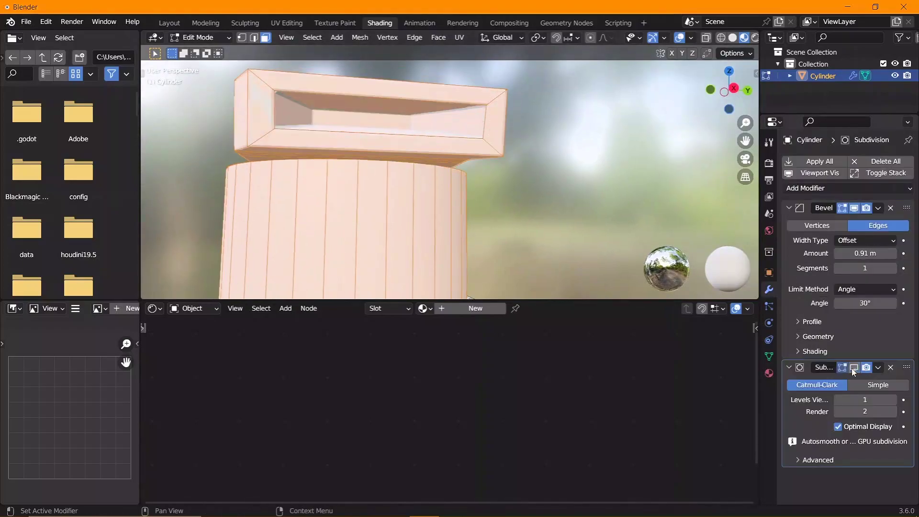
mouse_move(373, 143)
middle_down()
mouse_move(332, 157)
mouse_move(390, 177)
mouse_move(201, 96)
middle_up()
scroll(364, 167, up, 3)
scroll(390, 177, up, 2)
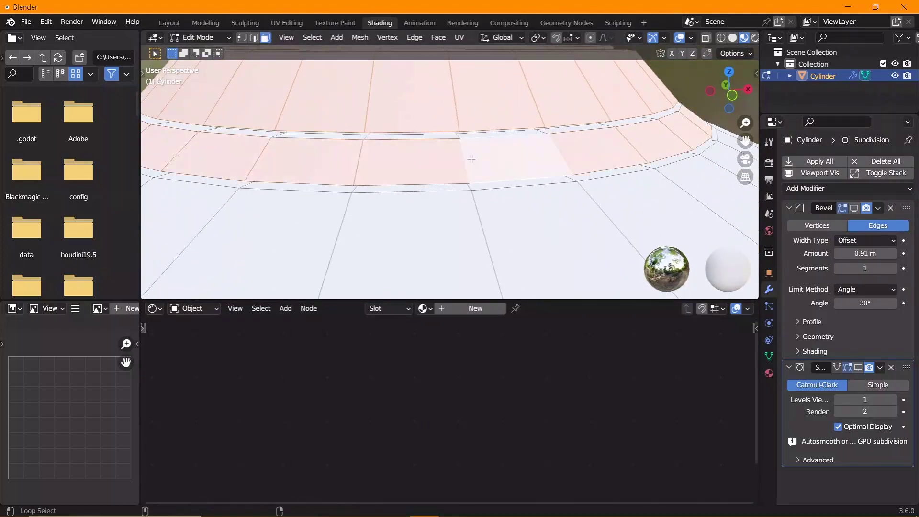
Give the cap a second material slot with a new dark metallic material
click(769, 374)
click(909, 162)
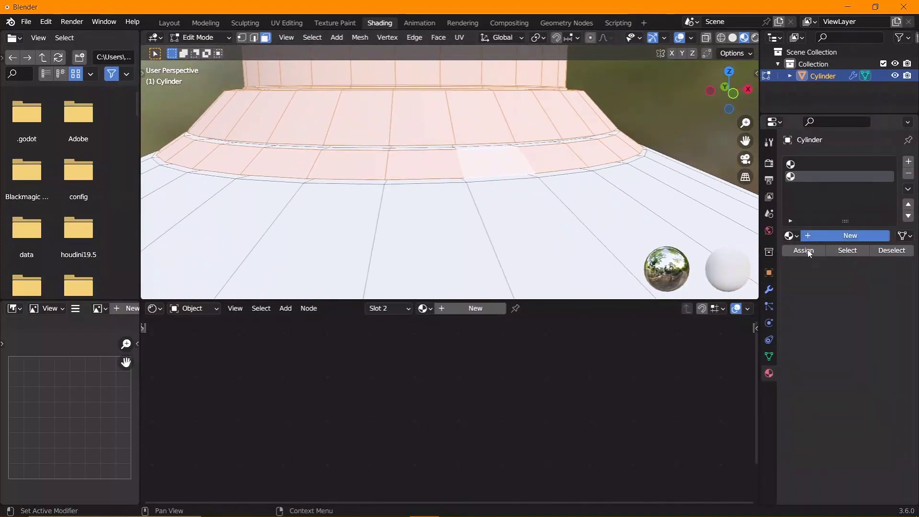
click(828, 235)
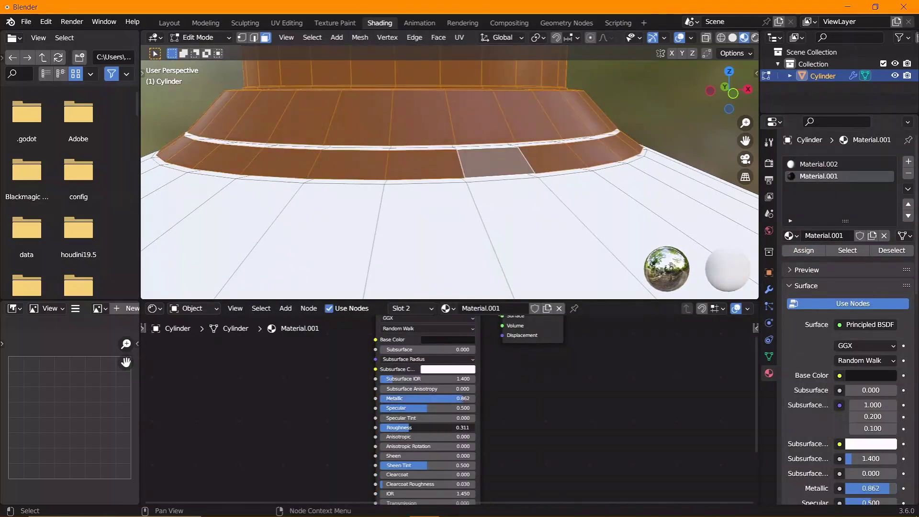
key(Tab)
scroll(469, 173, down, 5)
scroll(480, 185, up, 4)
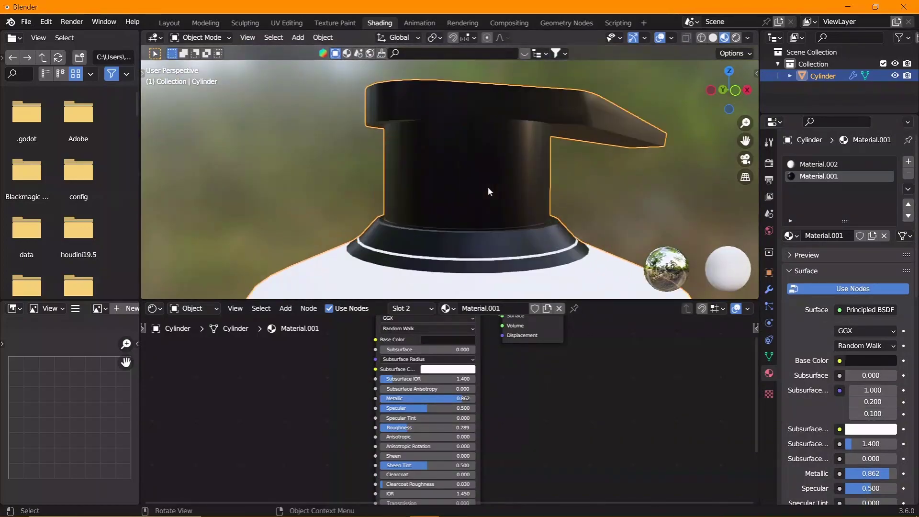
Apply Shade Smooth to the bottle in Object Mode
right_click(501, 154)
click(502, 154)
scroll(468, 160, down, 4)
scroll(487, 239, up, 4)
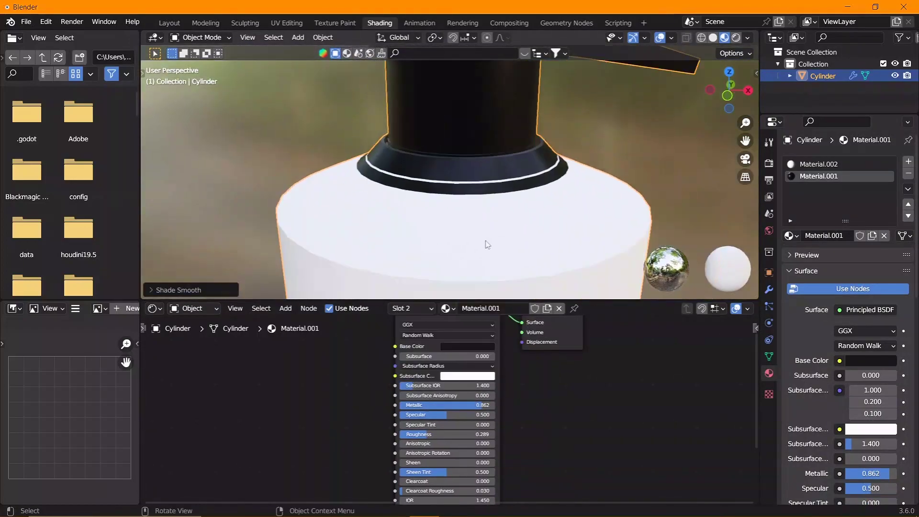
scroll(501, 174, down, 4)
middle_drag(501, 173, 508, 160)
Back in Edit Mode, switch to the body's first material slot
key(Tab)
scroll(470, 179, up, 4)
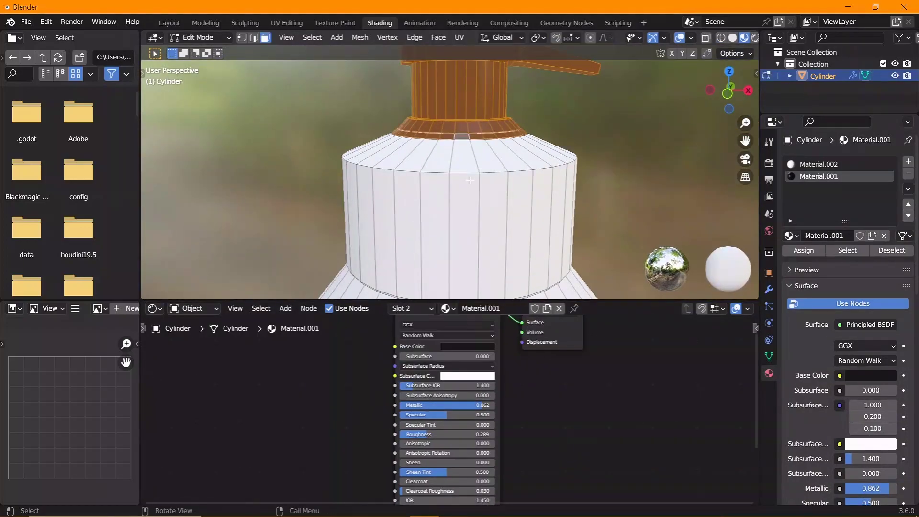
mouse_move(473, 220)
shift+middle_down()
mouse_move(478, 158)
mouse_move(488, 154)
shift+middle_up()
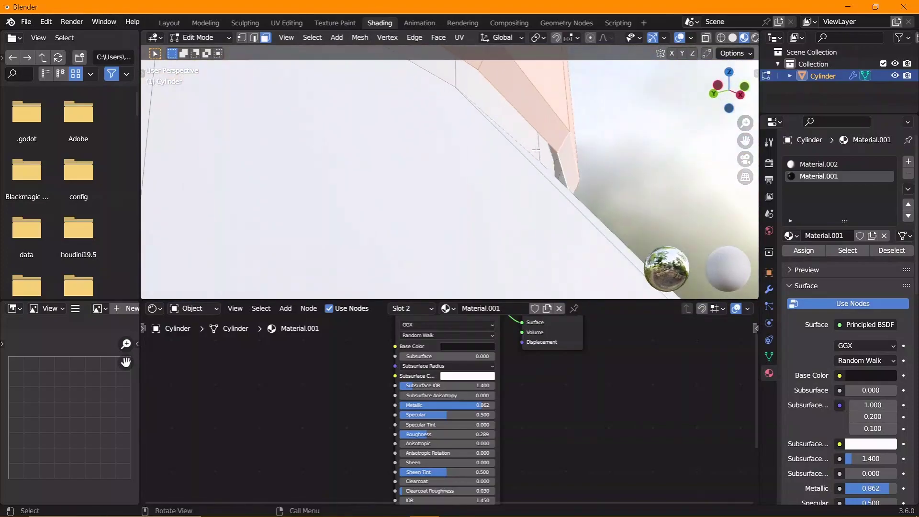
scroll(487, 154, down, 5)
click(411, 308)
click(381, 334)
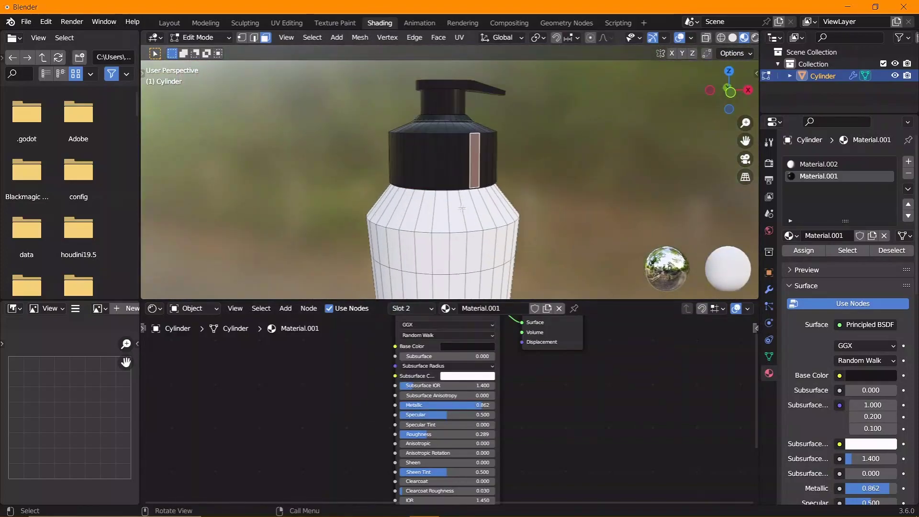
scroll(435, 194, down, 2)
shift+middle_drag(435, 195, 462, 148)
scroll(462, 148, down, 2)
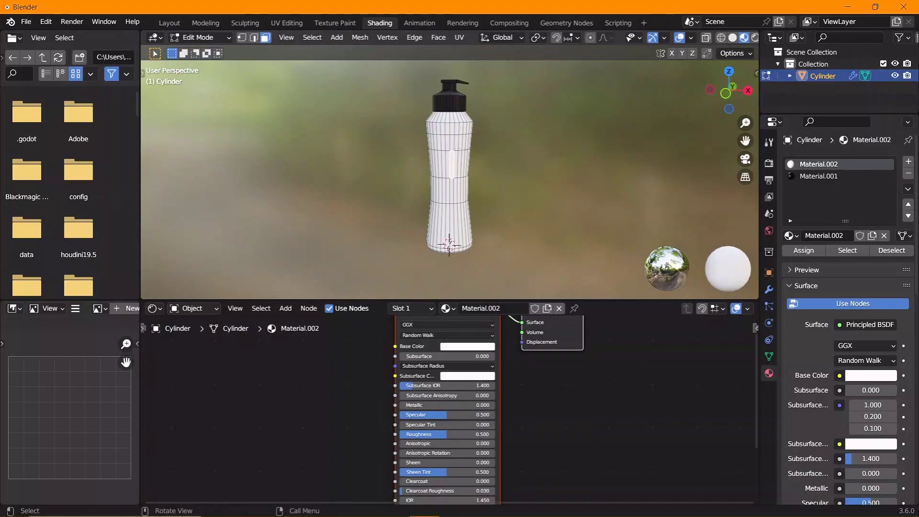
Select the whole mesh, UV-unwrap it and return to Object Mode
key(a)
key(u)
click(497, 159)
key(Tab)
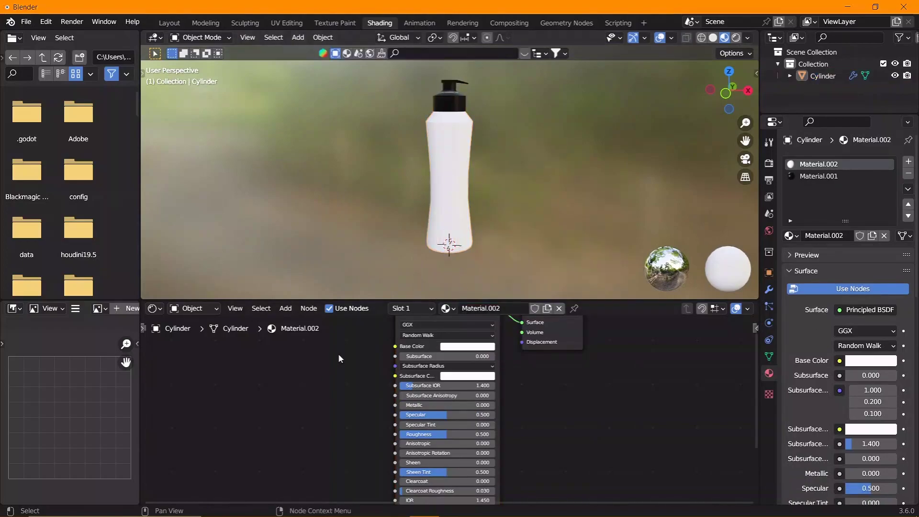
key(Home)
Replace the surface shader with a Mix Shader and a Glossy BSDF node
key(x)
key(shift+a)
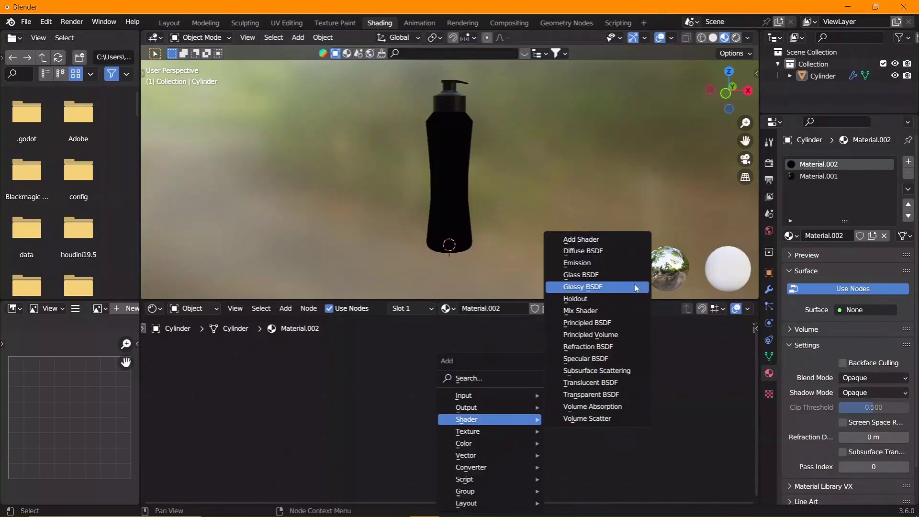
click(596, 287)
key(Escape)
key(shift+a)
click(588, 263)
click(546, 383)
drag(600, 394, 619, 398)
key(shift+a)
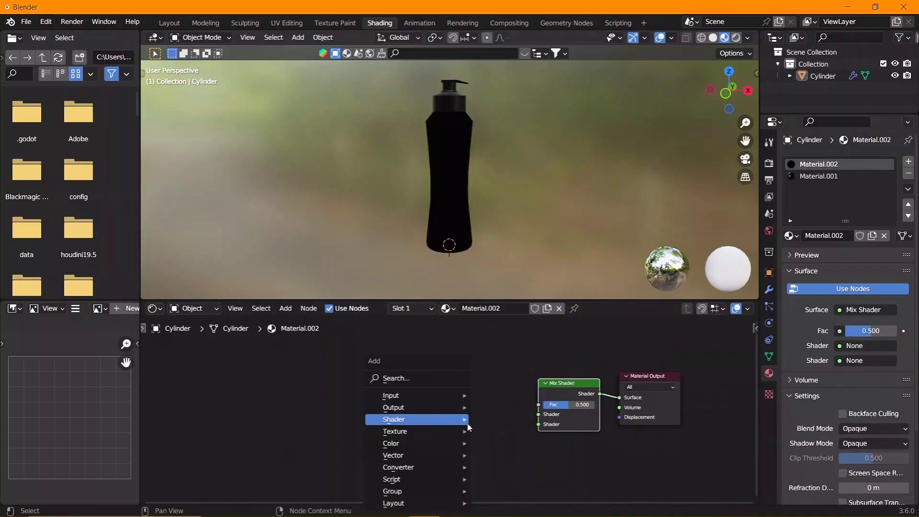
click(522, 277)
click(415, 417)
Add a Diffuse BSDF and wire Diffuse and Glossy into the Mix Shader's inputs
key(shift+a)
click(460, 389)
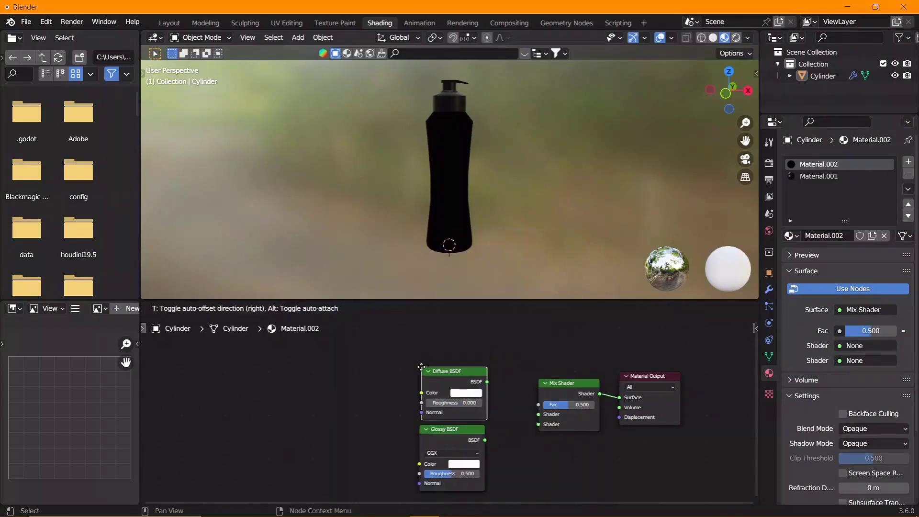
drag(540, 419, 539, 414)
drag(485, 440, 540, 424)
scroll(526, 407, down, 1)
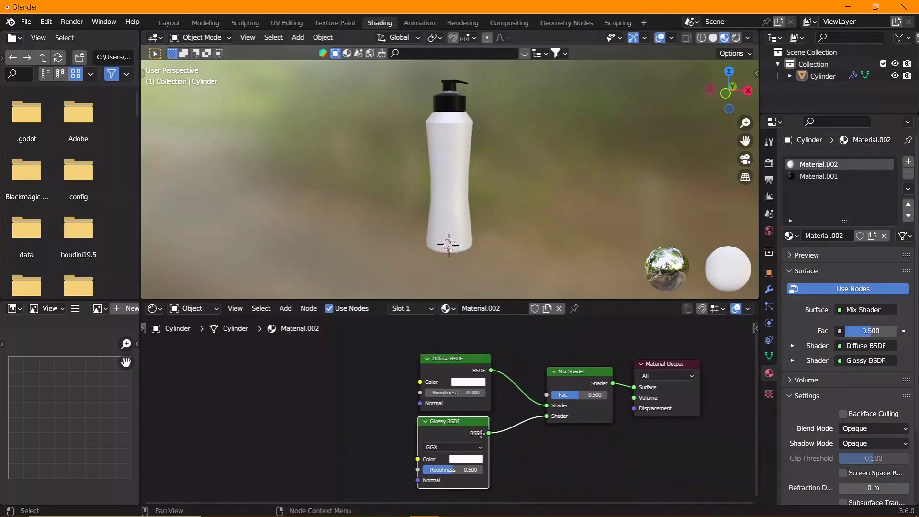
mouse_move(454, 383)
mouse_down()
mouse_move(461, 403)
mouse_move(472, 405)
mouse_up()
Add a Musgrave Texture and a Color Ramp feeding both Diffuse and Glossy colours
key(shift+a)
click(508, 363)
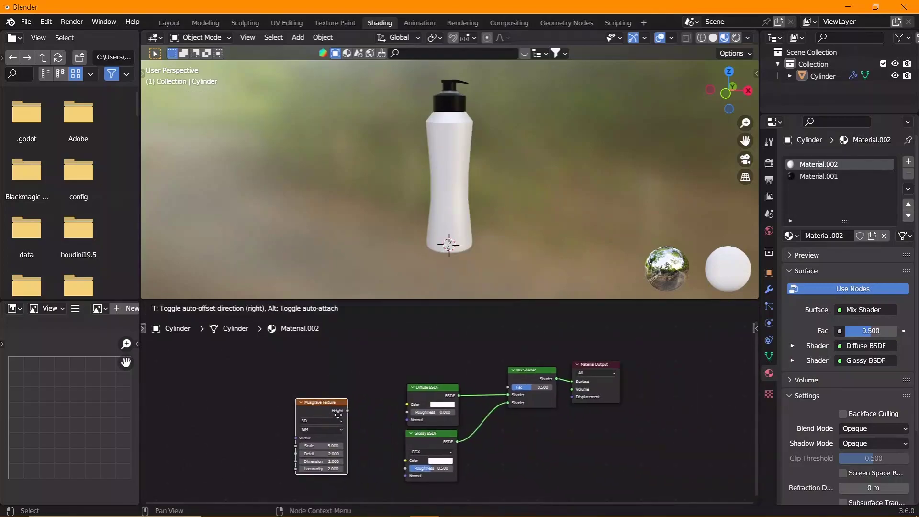
key(shift+a)
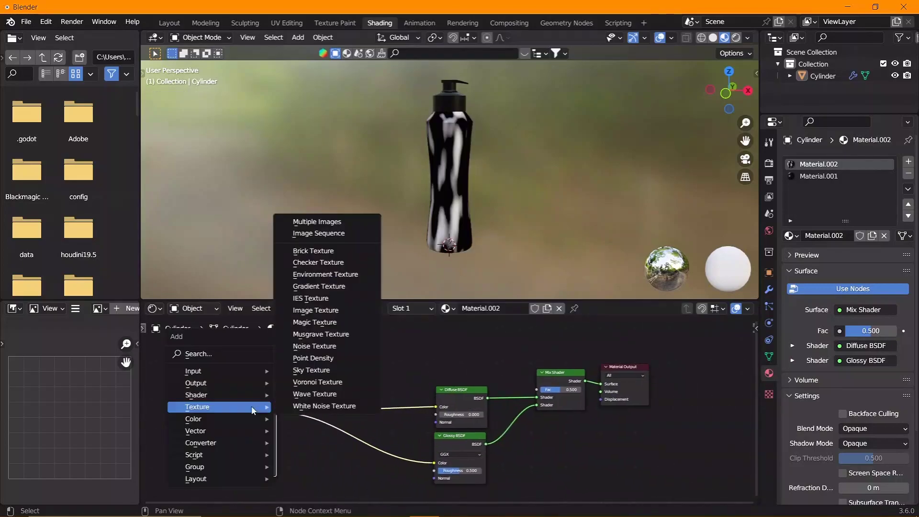
click(308, 295)
click(357, 387)
mouse_move(357, 387)
mouse_down()
mouse_move(378, 387)
mouse_move(433, 462)
mouse_up()
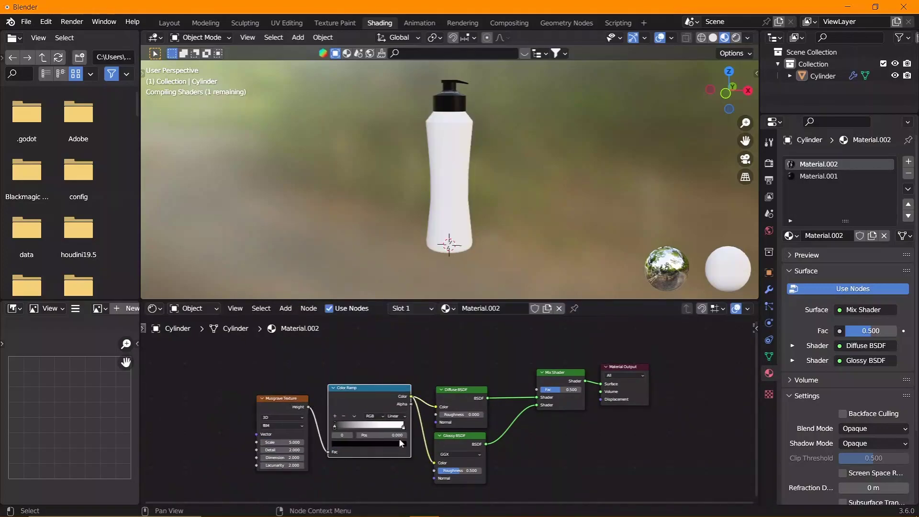
key(Home)
drag(146, 301, 3, 301)
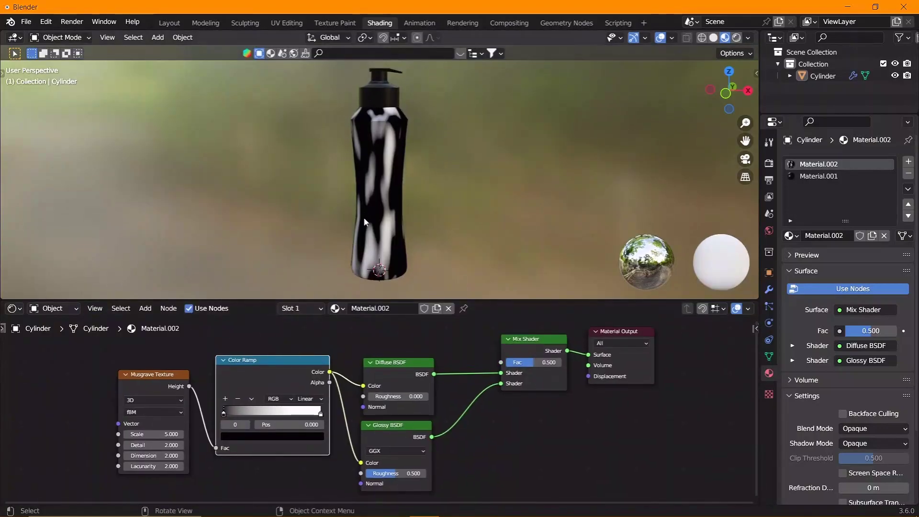
Set the ramp stops to white and orange, then add Texture Coordinate and Mapping nodes
click(275, 433)
click(308, 301)
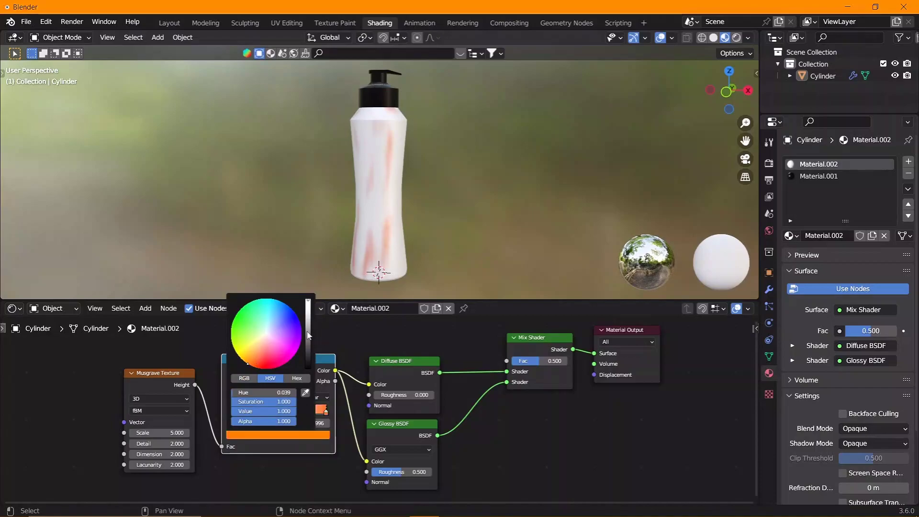
middle_drag(299, 463, 326, 461)
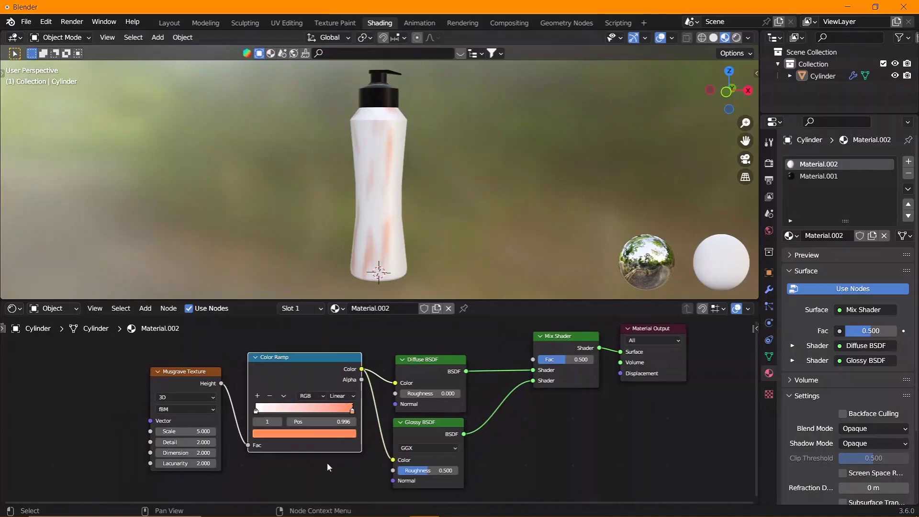
mouse_move(257, 407)
mouse_down()
mouse_move(296, 407)
mouse_move(300, 423)
mouse_up()
scroll(296, 415, up, 1)
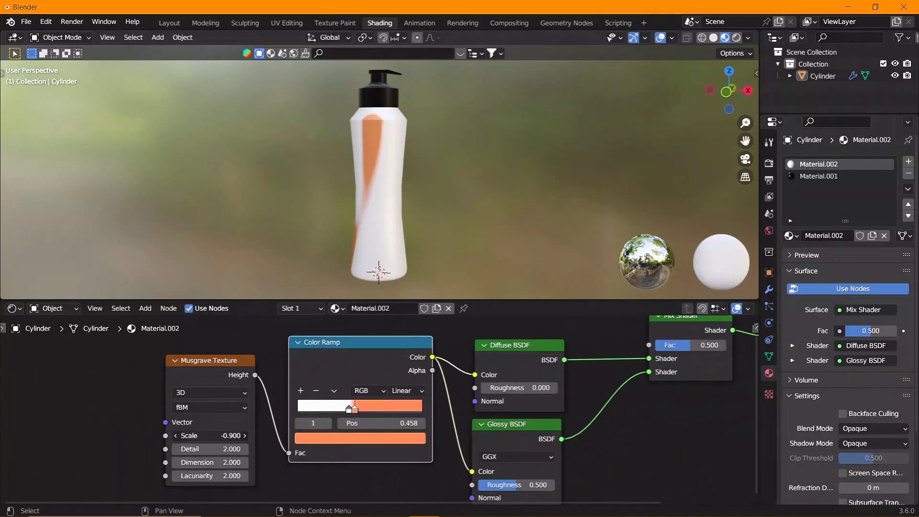
scroll(234, 381, down, 2)
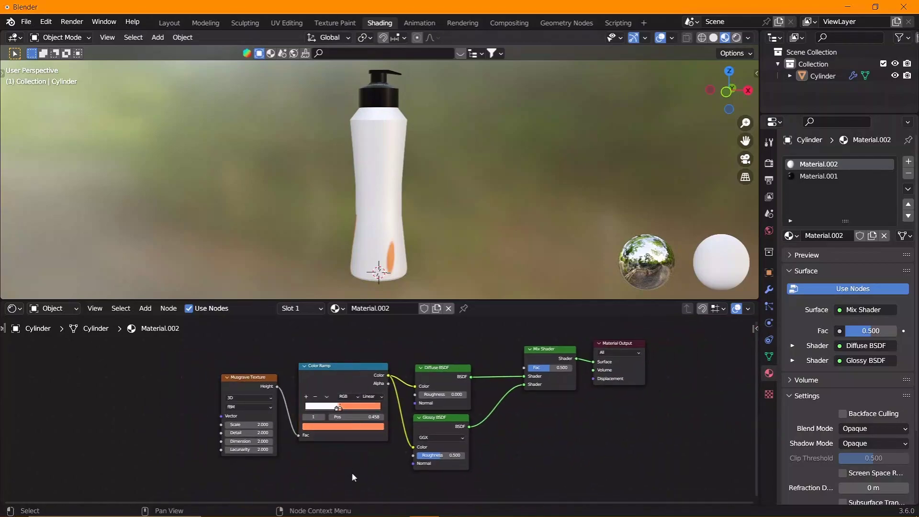
key(ctrl+t)
Tweak the Musgrave Mapping values (scale 0.2, 0.2, 0.1) and check the bottle
scroll(251, 381, up, 2)
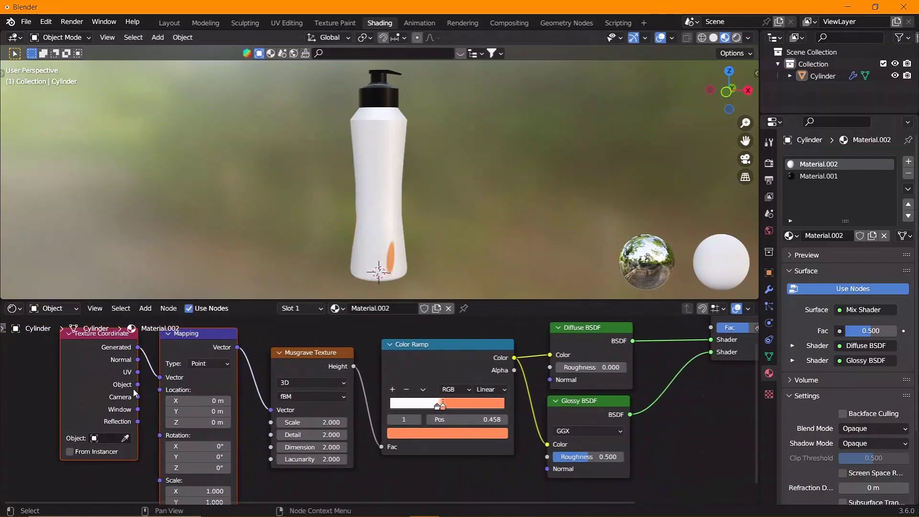
middle_drag(200, 406, 209, 392)
drag(209, 388, 182, 387)
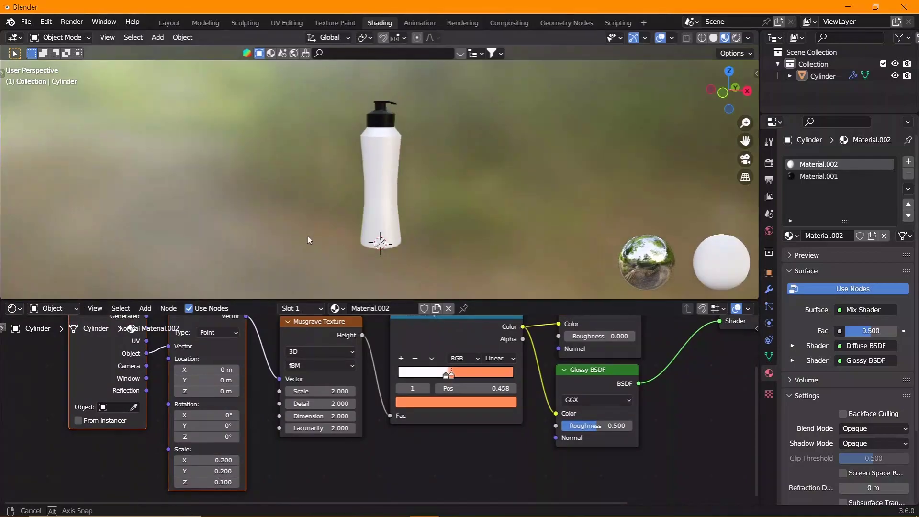
middle_drag(373, 211, 338, 219)
scroll(382, 407, down, 3)
mouse_move(561, 382)
middle_down()
mouse_move(489, 438)
mouse_move(446, 495)
middle_up()
Duplicate the Color Ramp and link the copy to the Mix Shader Fac
key(shift+a)
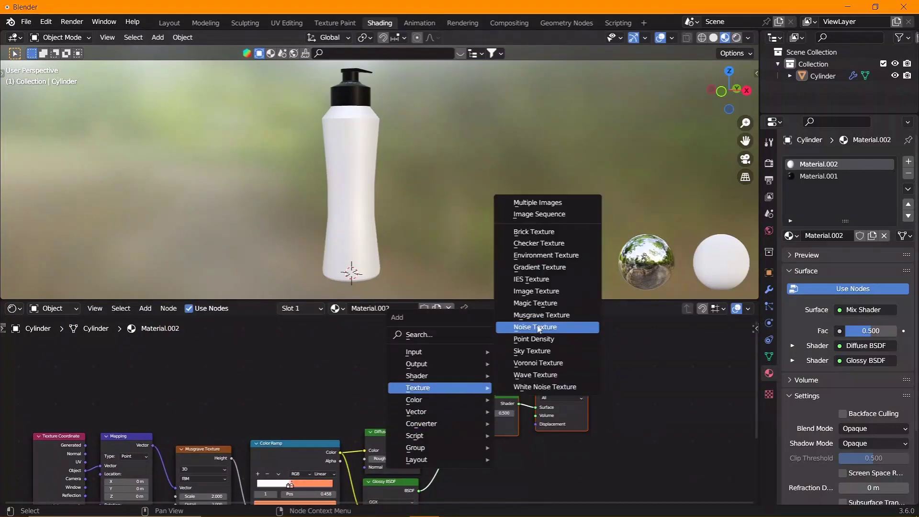
key(shift+d)
click(374, 355)
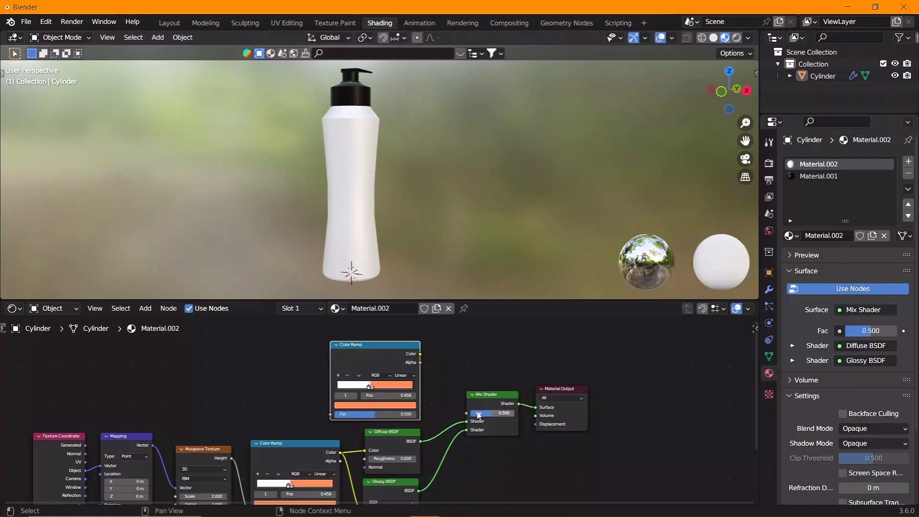
drag(419, 353, 466, 413)
middle_drag(283, 395, 361, 408)
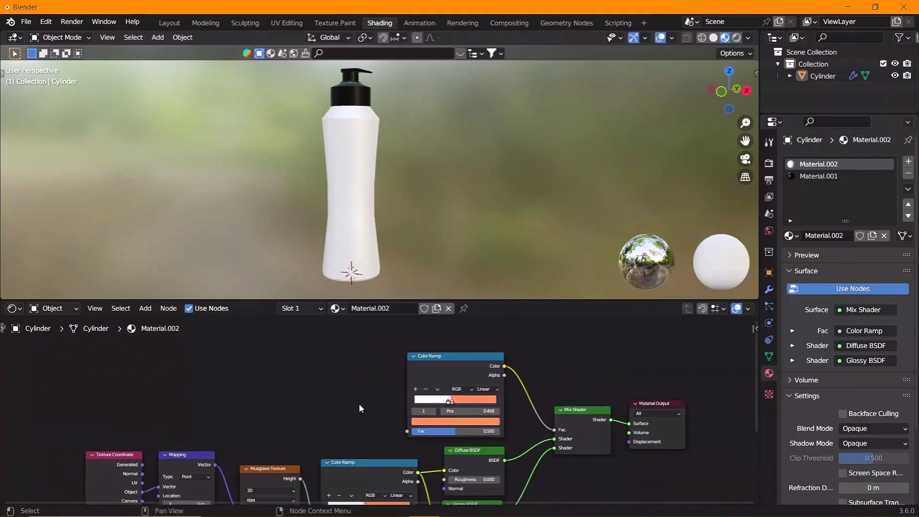
scroll(378, 409, down, 1)
Move the new ramp's stop to about 0.273 and give it its own Mapping node
click(449, 421)
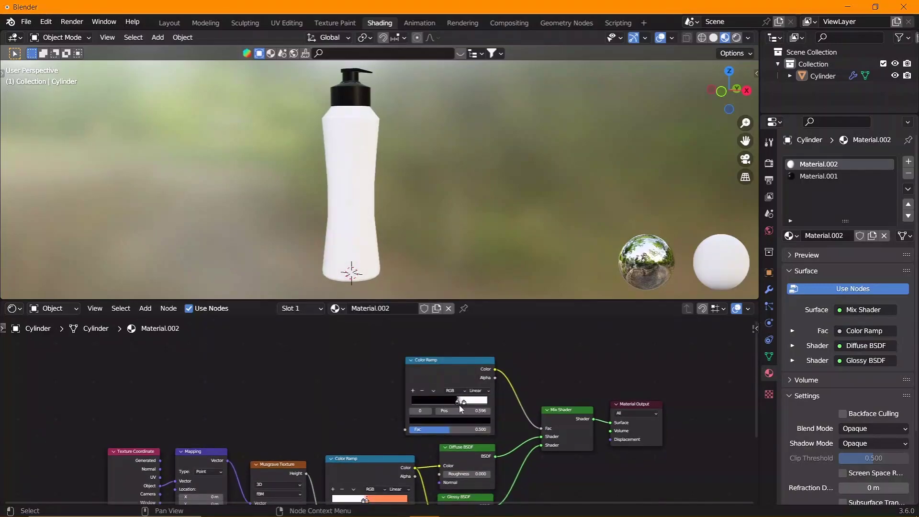
drag(460, 409, 432, 402)
scroll(446, 367, down, 1)
key(ctrl+t)
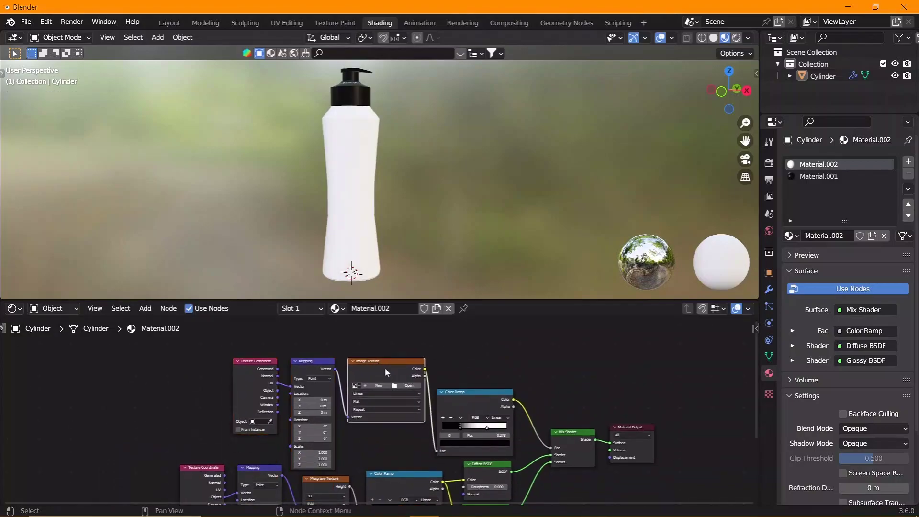
key(ctrl+x)
scroll(364, 421, up, 2)
drag(279, 375, 306, 375)
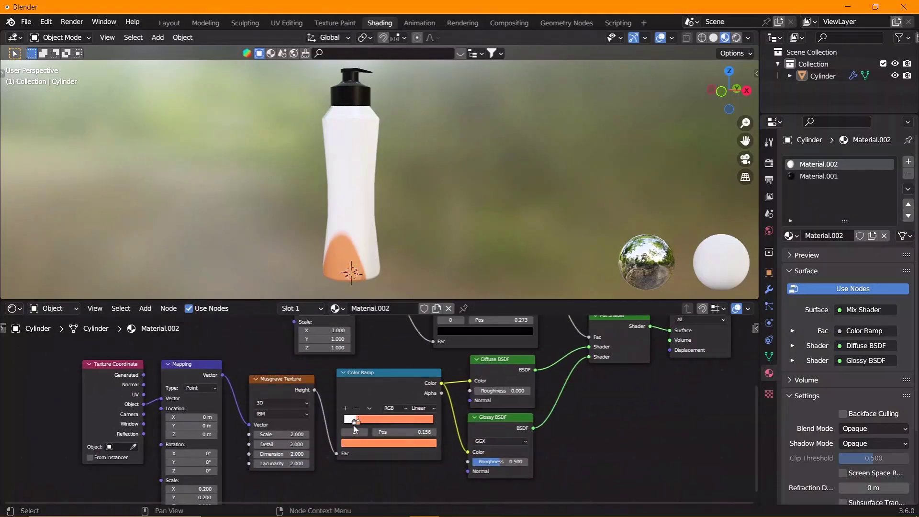
Set the Color Ramp to Constant interpolation and Mapping X location to 0.6 m
key(KP_Decimal)
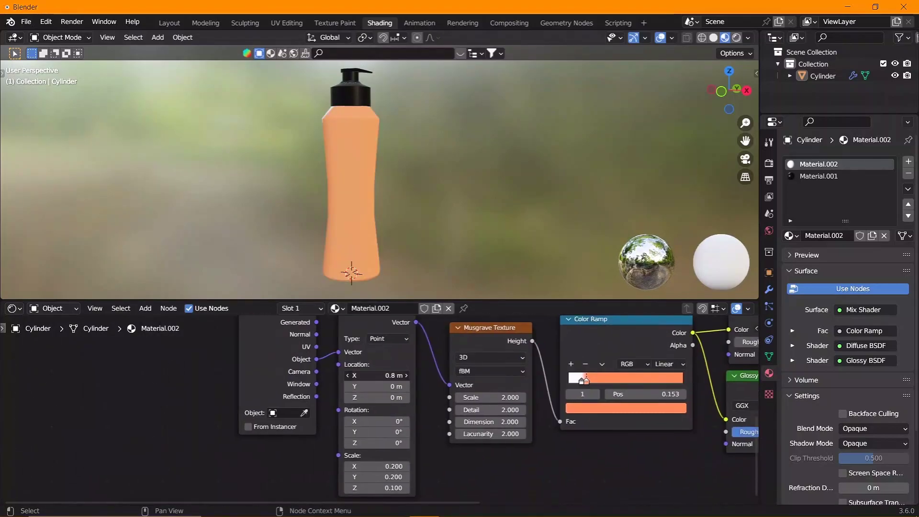
middle_drag(375, 275, 641, 389)
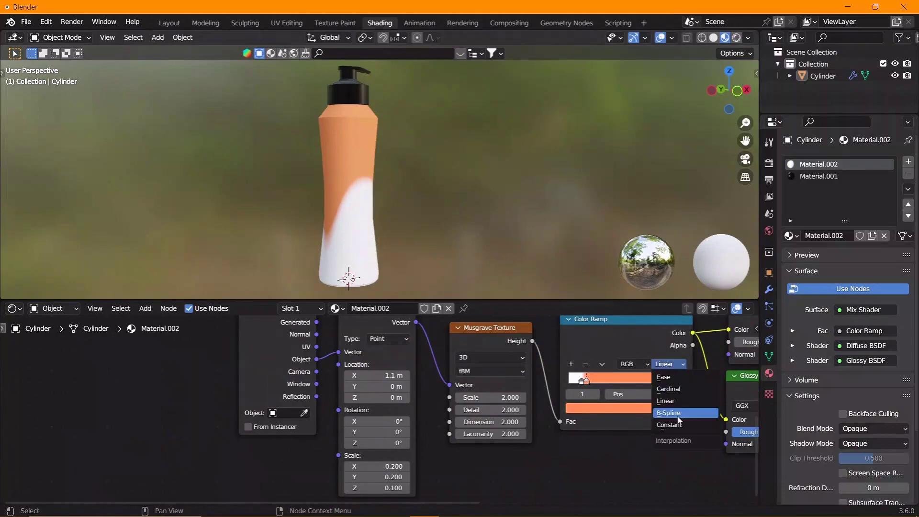
click(676, 424)
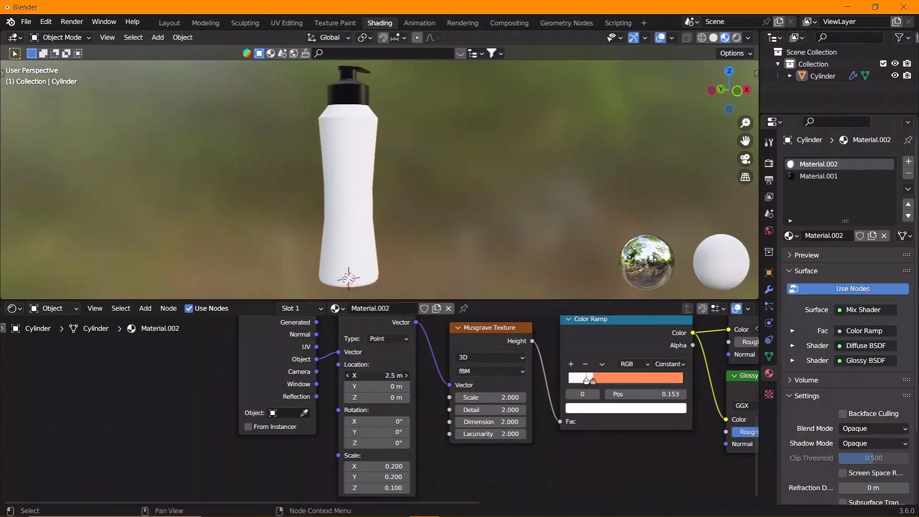
drag(378, 375, 364, 375)
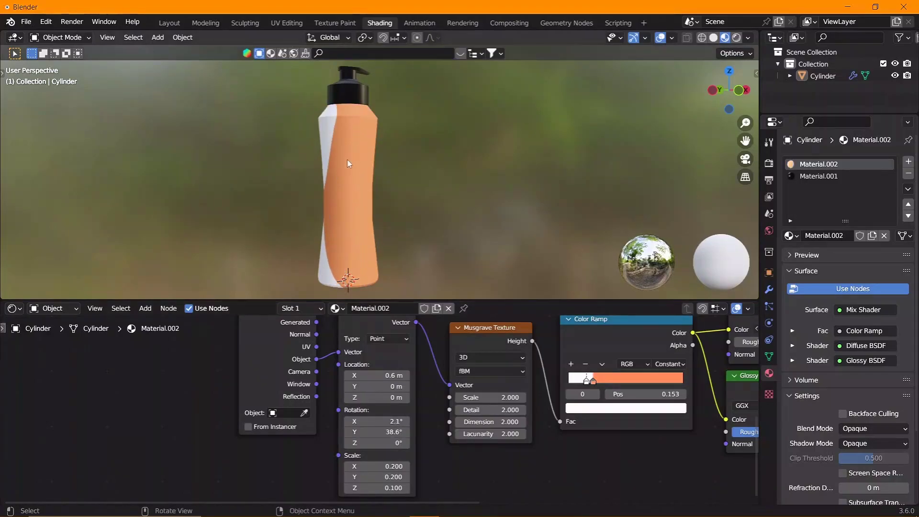
Reset the Mapping scale to 1.0 and review the Musgrave settings, checking the orange patches
middle_drag(349, 164, 425, 214)
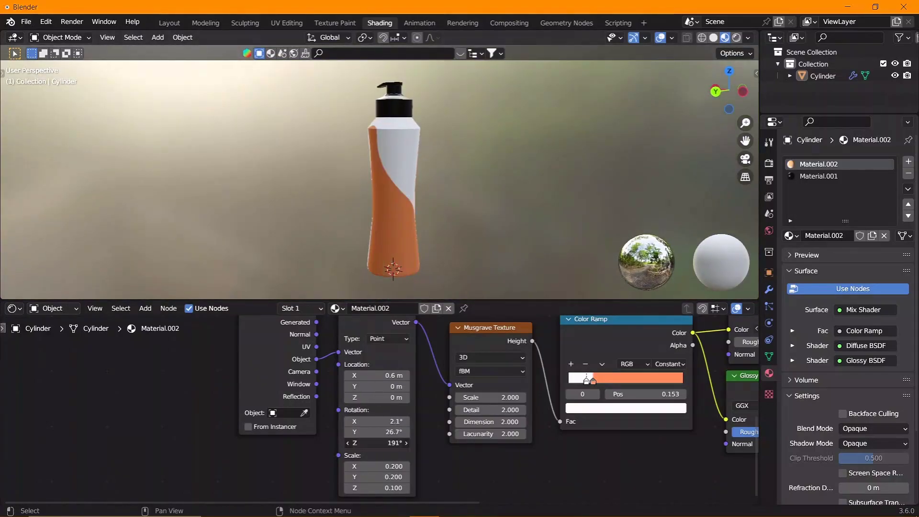
middle_drag(401, 256, 424, 436)
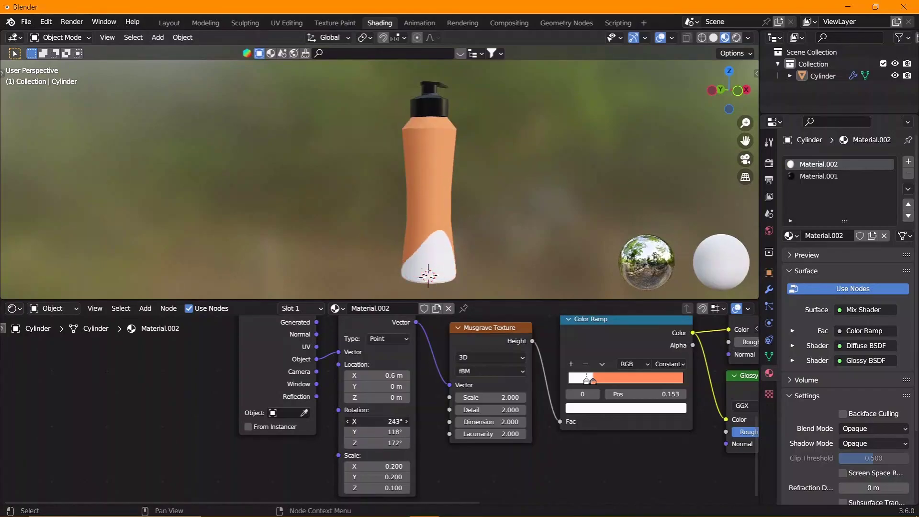
key(BackSpace)
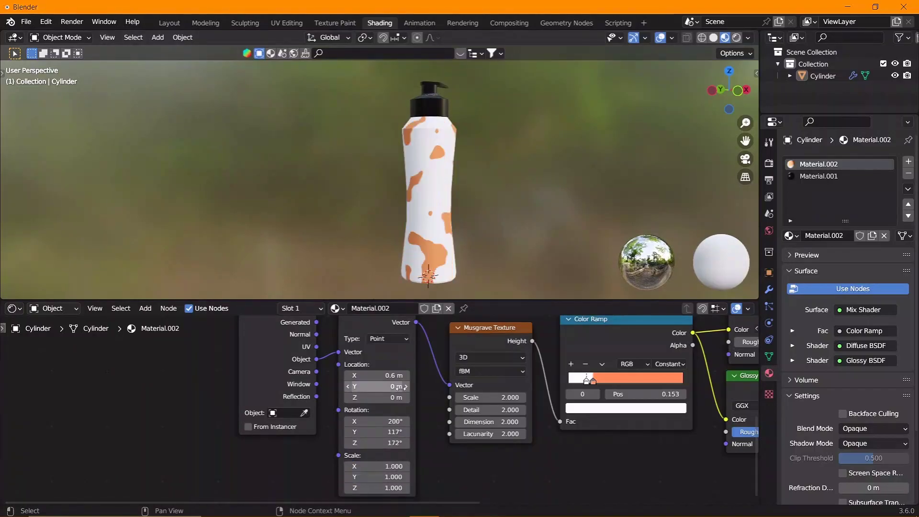
middle_drag(489, 396, 466, 403)
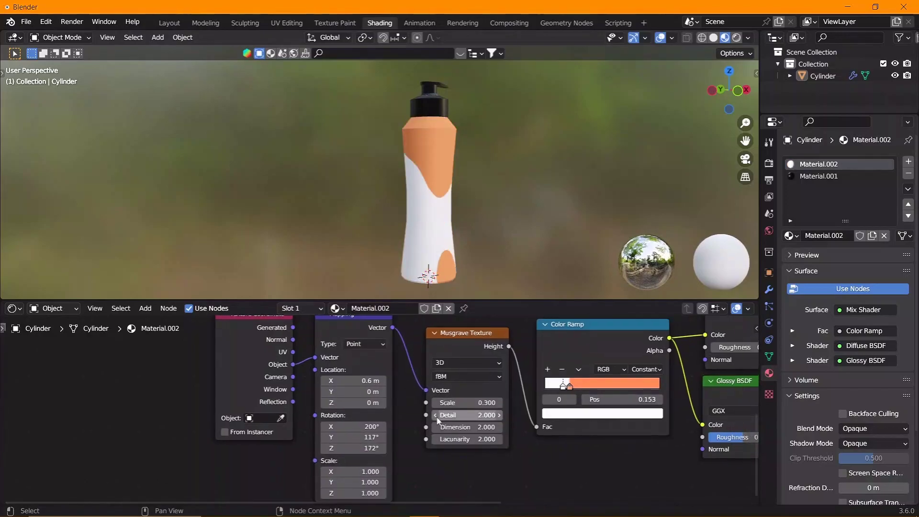
middle_drag(527, 259, 498, 281)
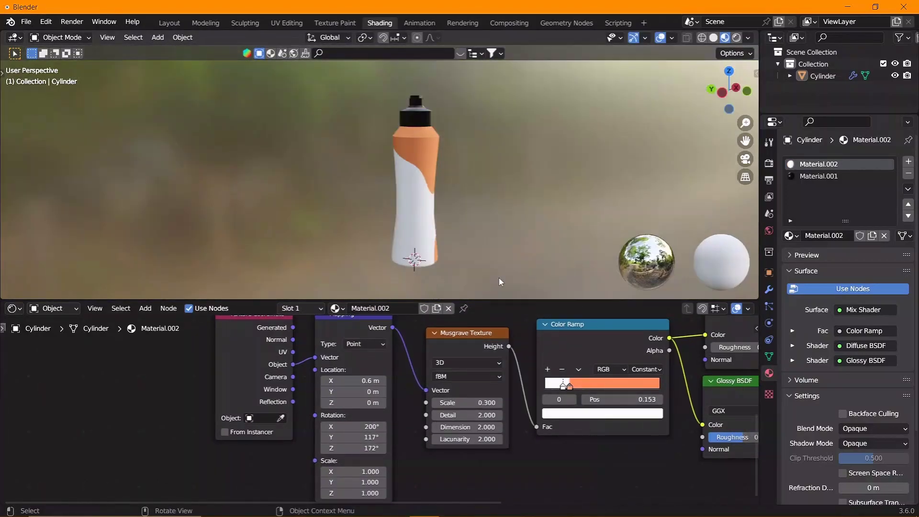
middle_drag(526, 363, 212, 383)
Switch to rendered shading and swap the viewport and node editor areas
click(736, 37)
right_click(235, 301)
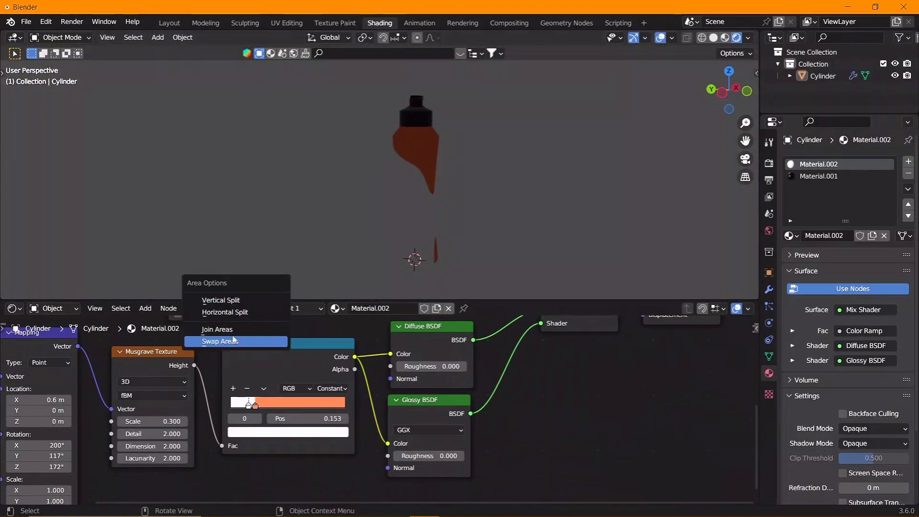
click(277, 295)
drag(278, 287, 545, 287)
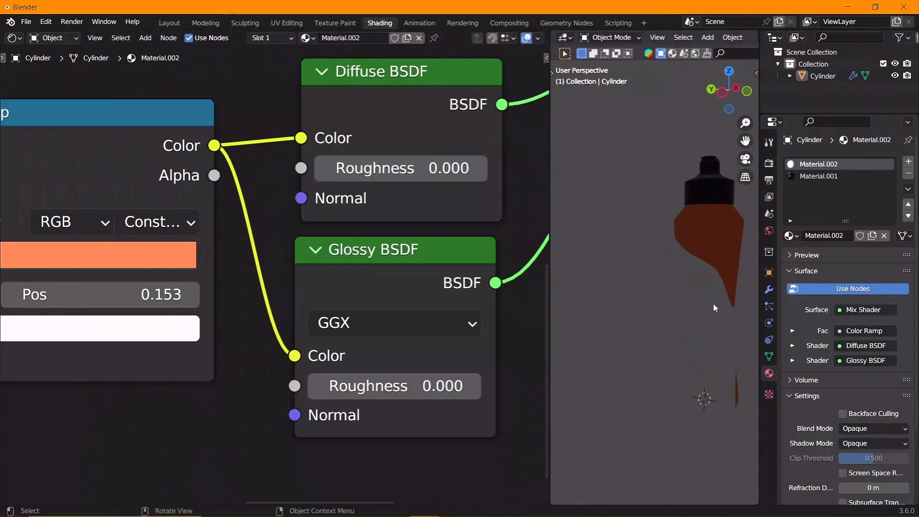
Add a plane beneath the bottle from the front view and scale it up
key(KP_1)
key(shift+a)
click(708, 277)
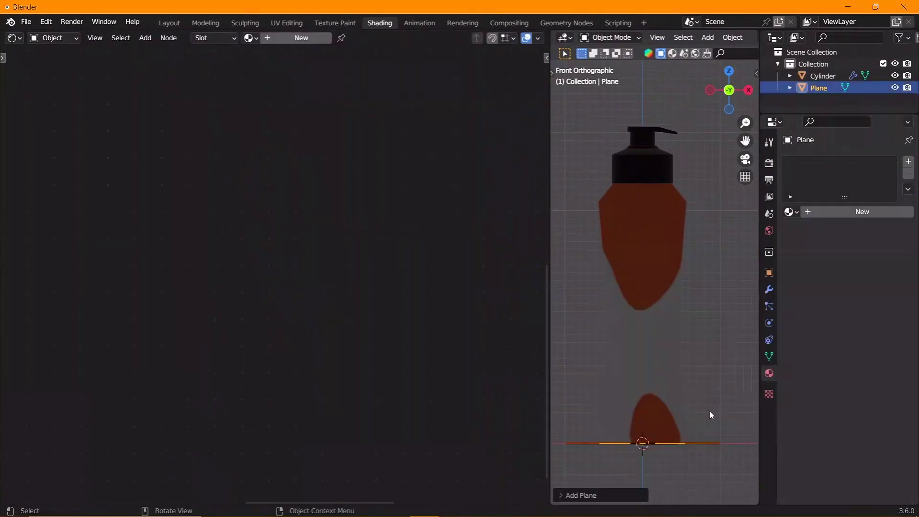
key(s)
middle_drag(669, 452, 547, 272)
drag(547, 273, 434, 272)
Extrude the plane's back edge upward and bevel the fold into a curved backdrop
key(Tab)
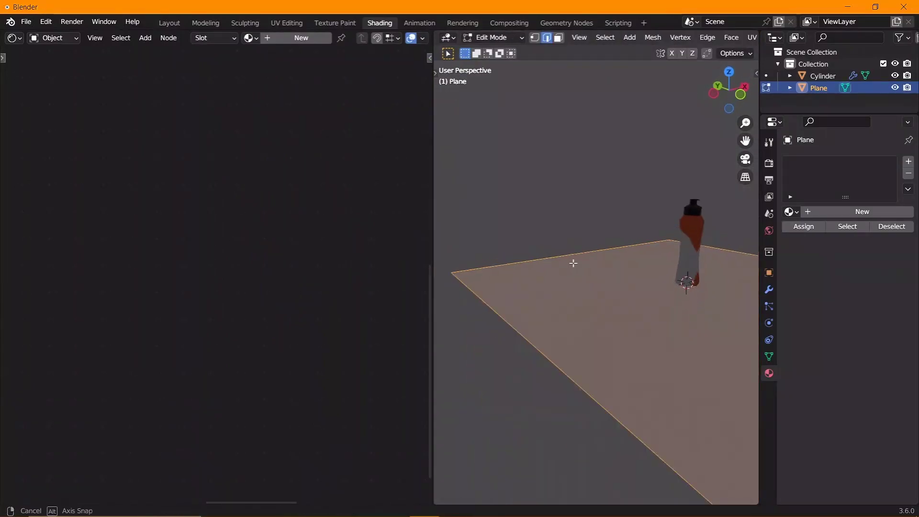
click(555, 259)
key(e)
key(a)
key(ctrl+b)
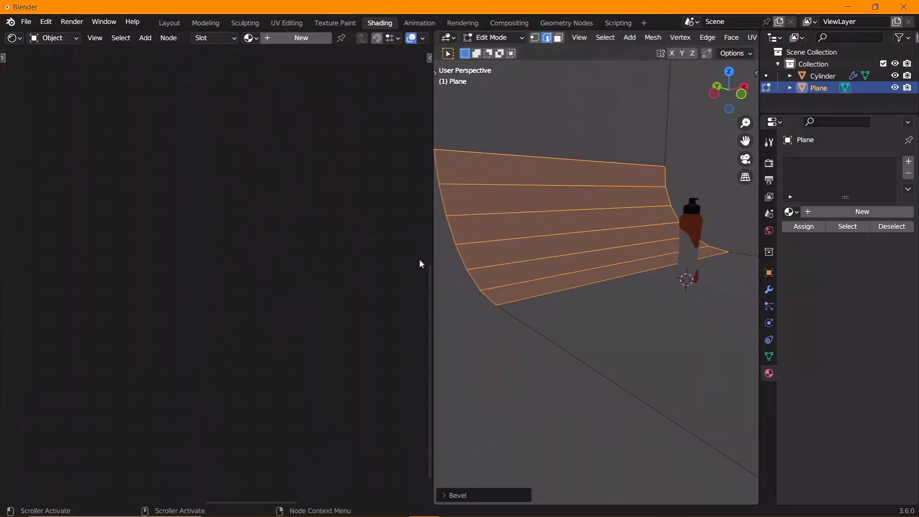
key(Tab)
Shade the backdrop plane smooth and select the bottle
key(KP_1)
right_click(567, 191)
click(568, 210)
scroll(628, 283, up, 5)
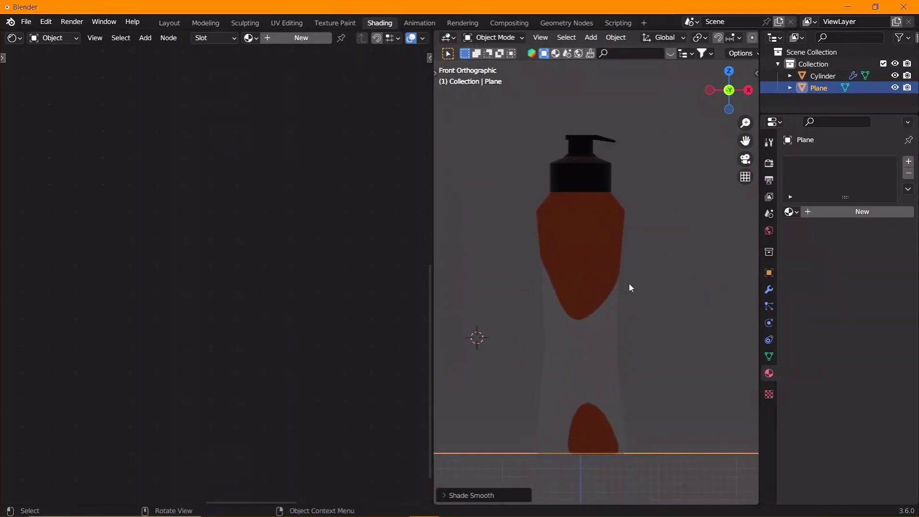
scroll(633, 296, up, 1)
click(636, 325)
Use an HDRI from the Documents HDRIs folder as the world's environment texture
click(769, 231)
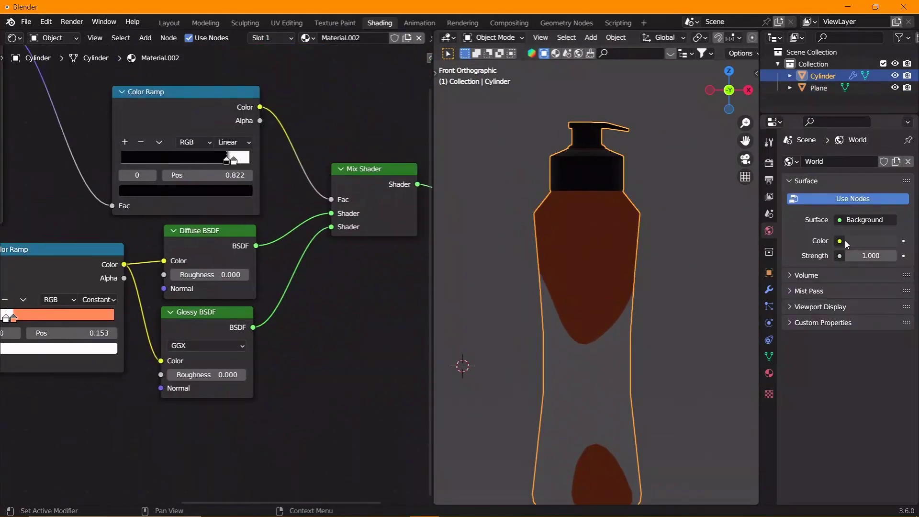
click(845, 240)
click(586, 295)
click(884, 256)
click(182, 341)
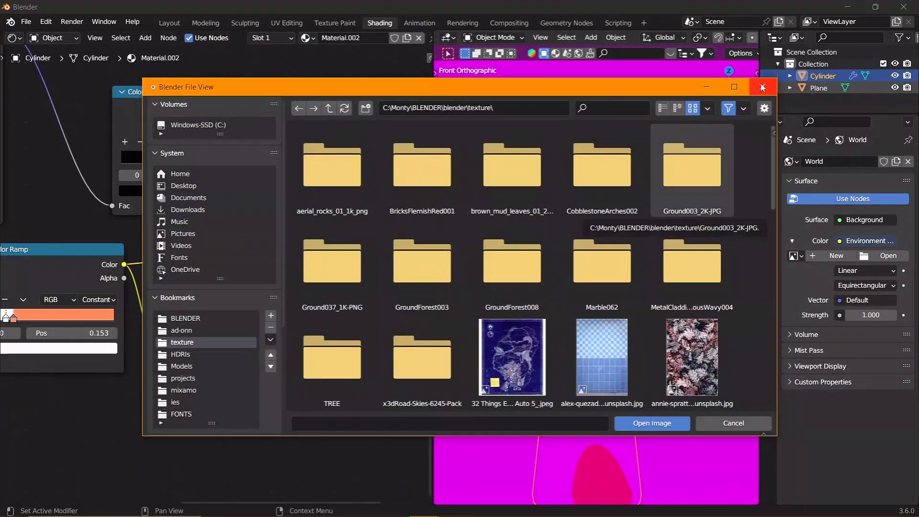
click(188, 197)
click(179, 353)
double_click(601, 166)
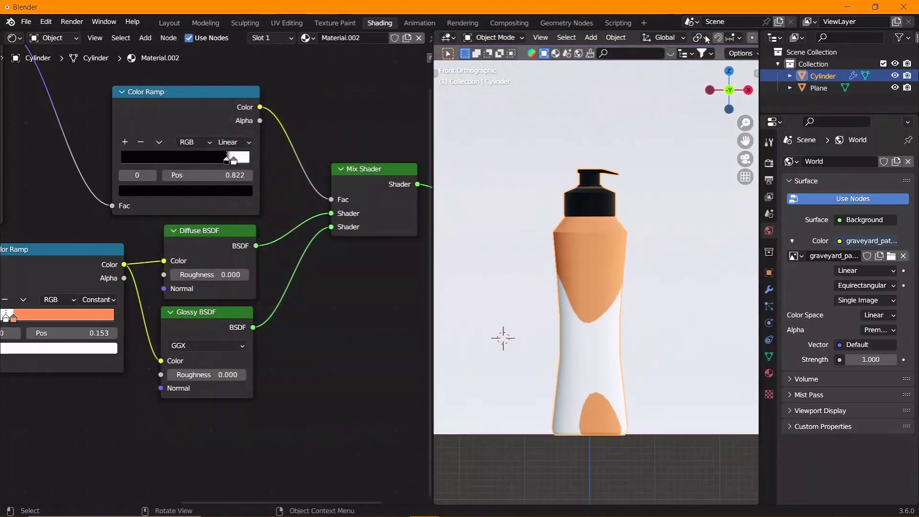
Replace the HDRI with a Nishita sky texture: ozone 6.119, strength 0.5, sun rotated
scroll(503, 307, down, 3)
scroll(621, 294, up, 4)
scroll(586, 298, up, 2)
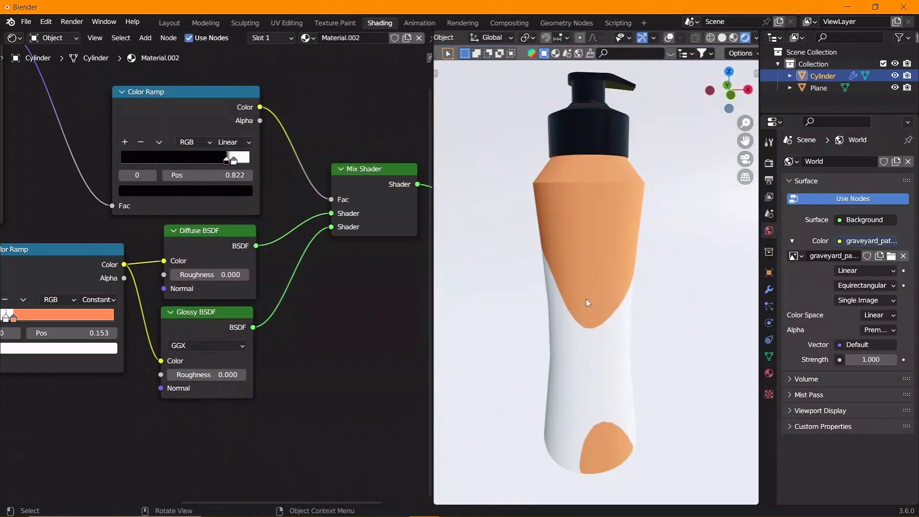
mouse_move(586, 298)
middle_down()
mouse_move(568, 325)
mouse_move(585, 318)
middle_up()
click(839, 240)
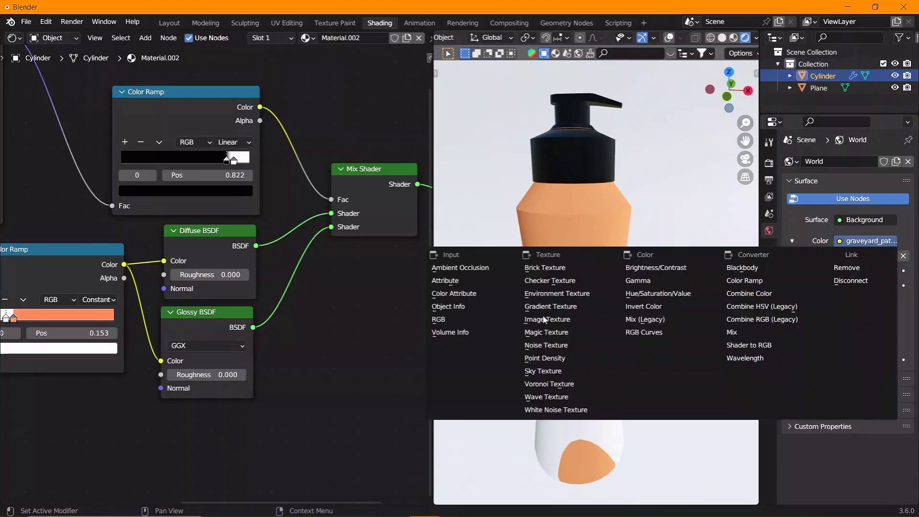
click(552, 371)
drag(865, 392, 894, 392)
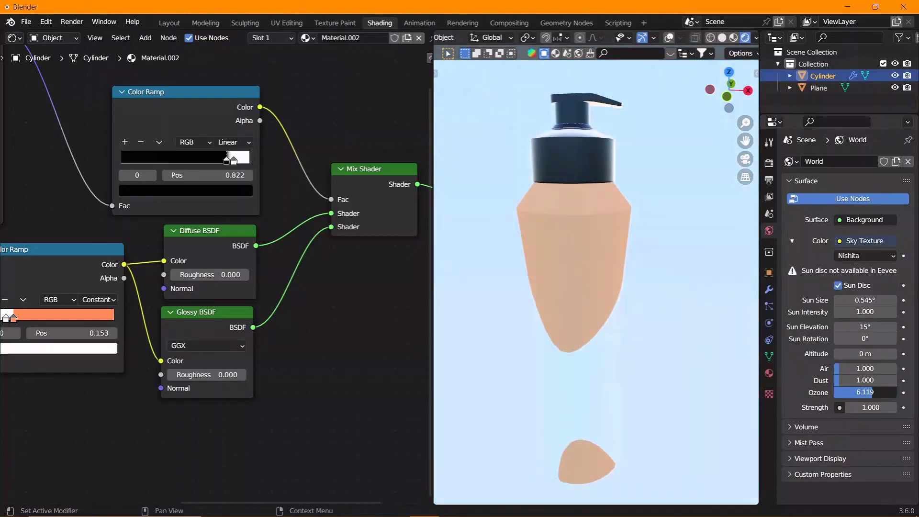
key(Return)
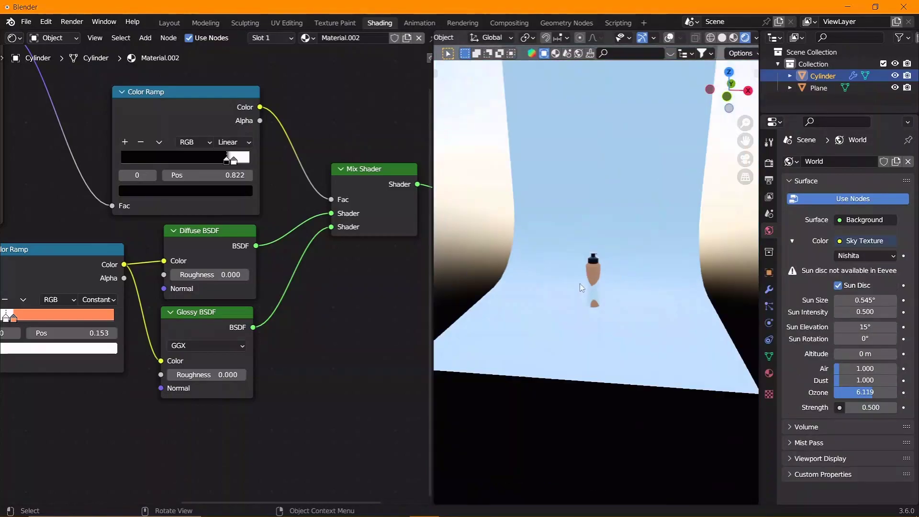
drag(864, 339, 880, 338)
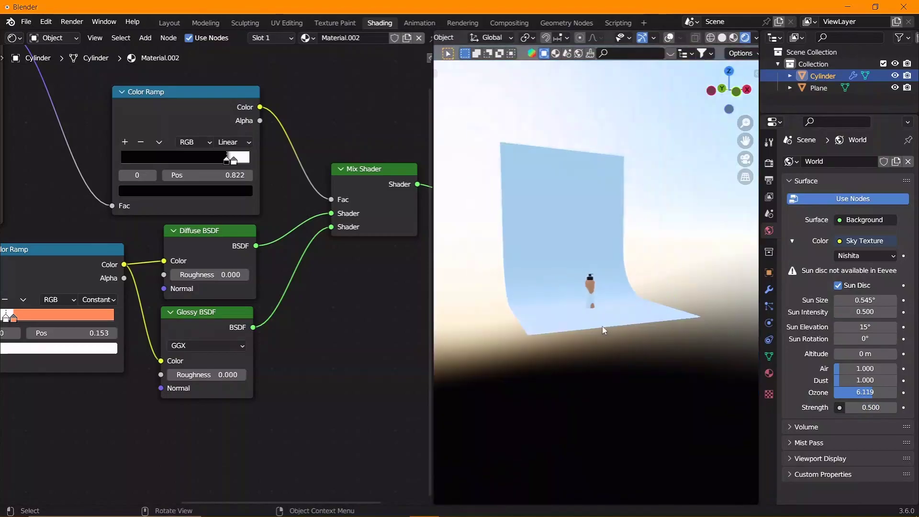
Enable Screen Space Reflections and switch the render engine to Cycles
click(769, 163)
click(797, 309)
scroll(652, 322, up, 5)
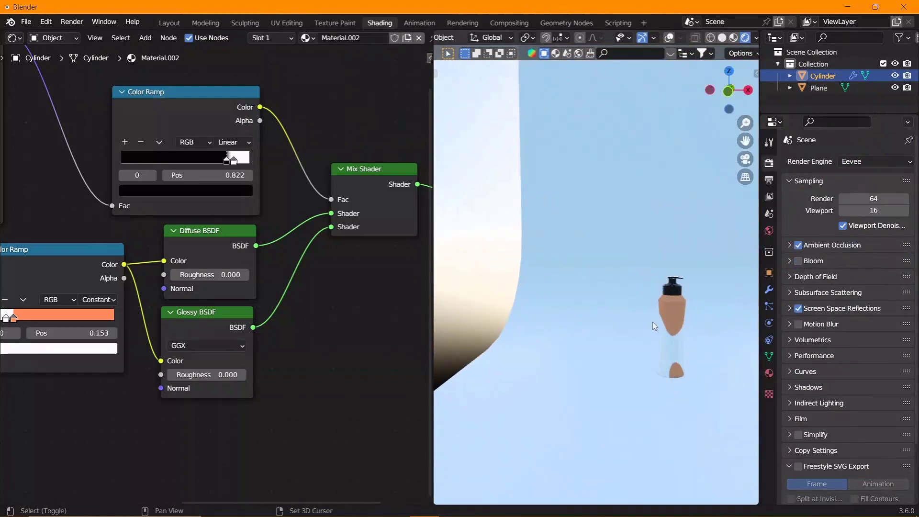
click(865, 162)
click(854, 201)
scroll(598, 290, up, 5)
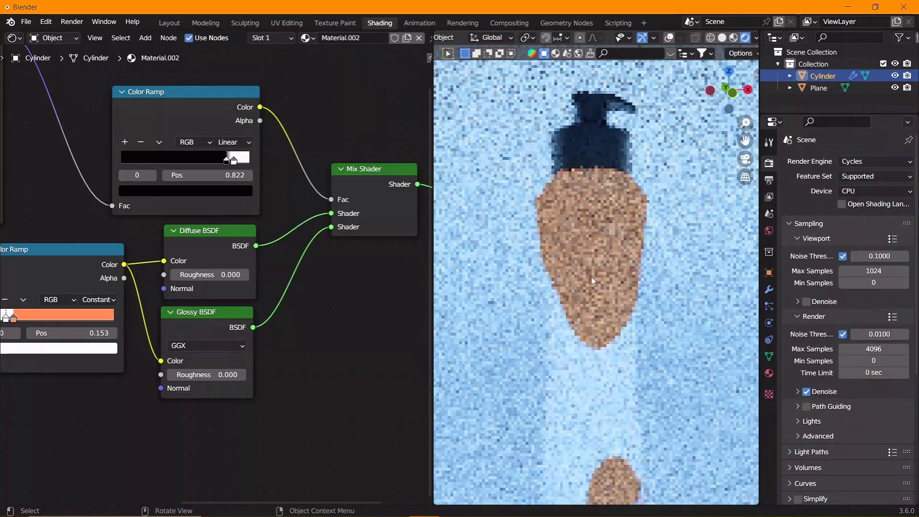
Rotate the sky's sun to 72.7° to reshape the bottle's lighting and shadow
click(768, 231)
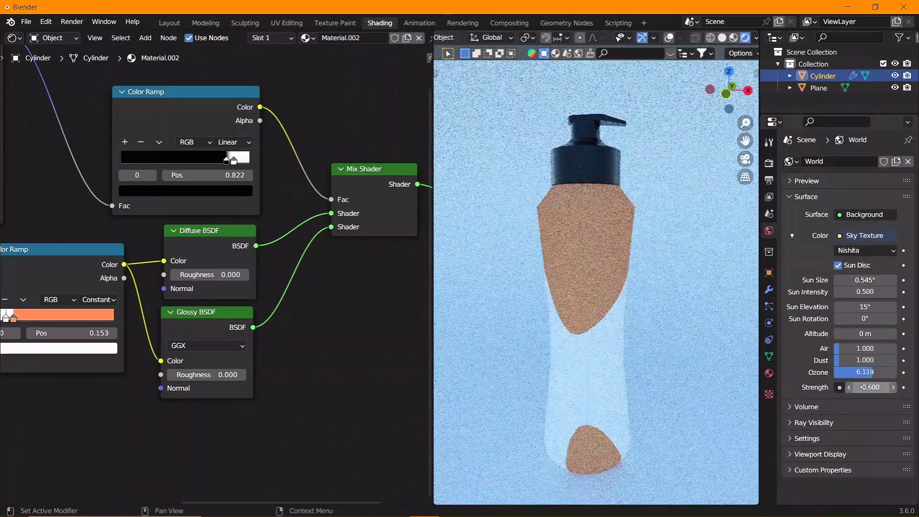
mouse_move(865, 319)
mouse_down()
mouse_move(885, 319)
mouse_move(842, 318)
mouse_up()
scroll(659, 258, down, 3)
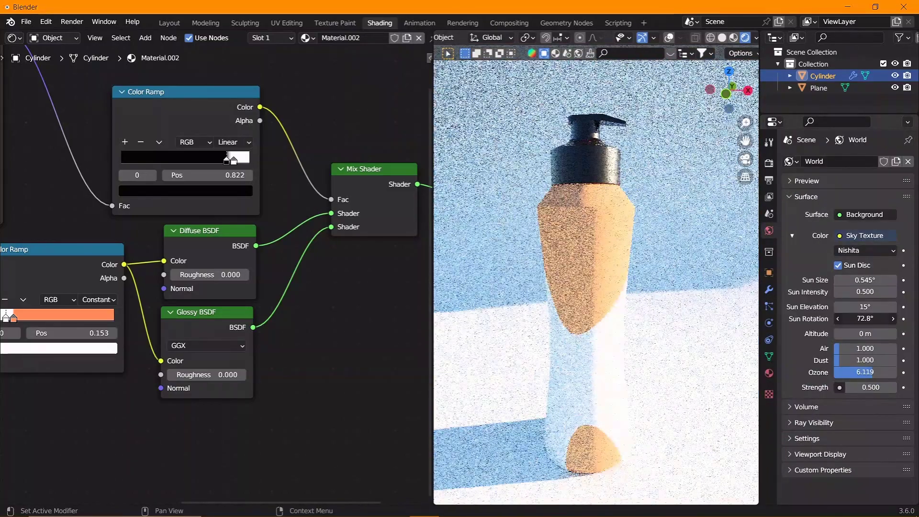
scroll(659, 258, down, 3)
click(659, 259)
Stretch the backdrop plane wider along X and add a camera
key(s)
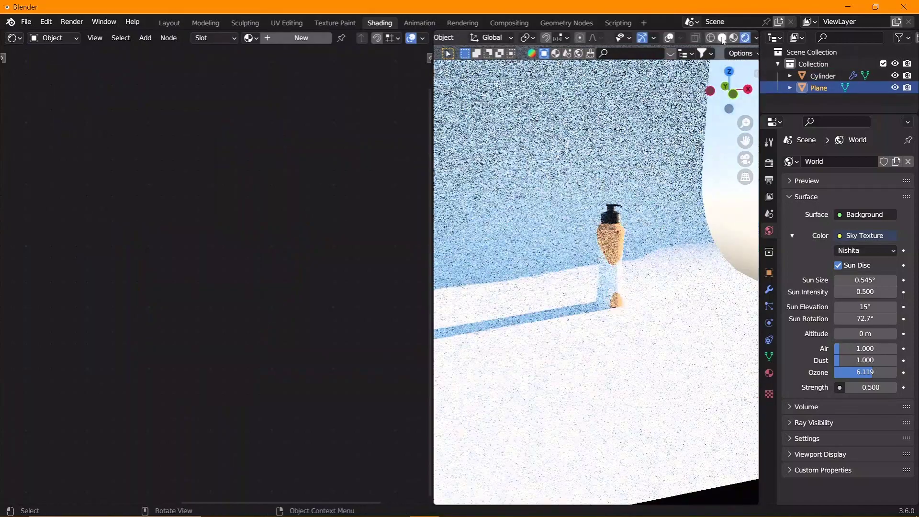
key(x)
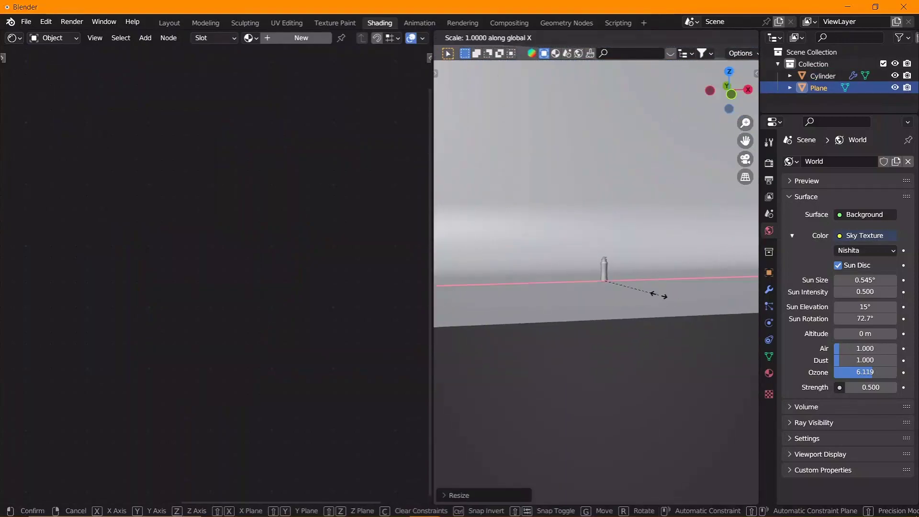
click(644, 296)
key(shift+a)
click(574, 452)
Fly the camera into position framing the bottle with a 70 mm lens
key(ctrl+alt+KP_0)
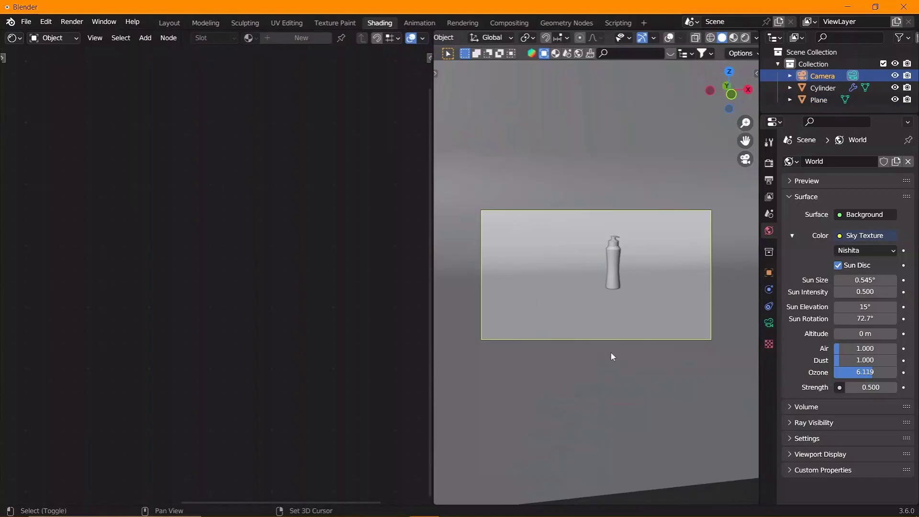
key(shift+grave)
key(w)
scroll(627, 310, up, 1)
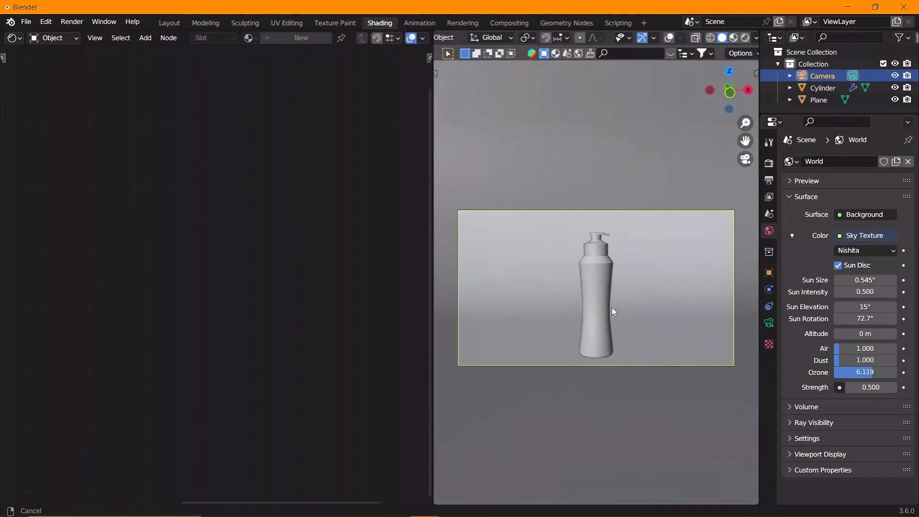
scroll(617, 312, up, 1)
click(769, 322)
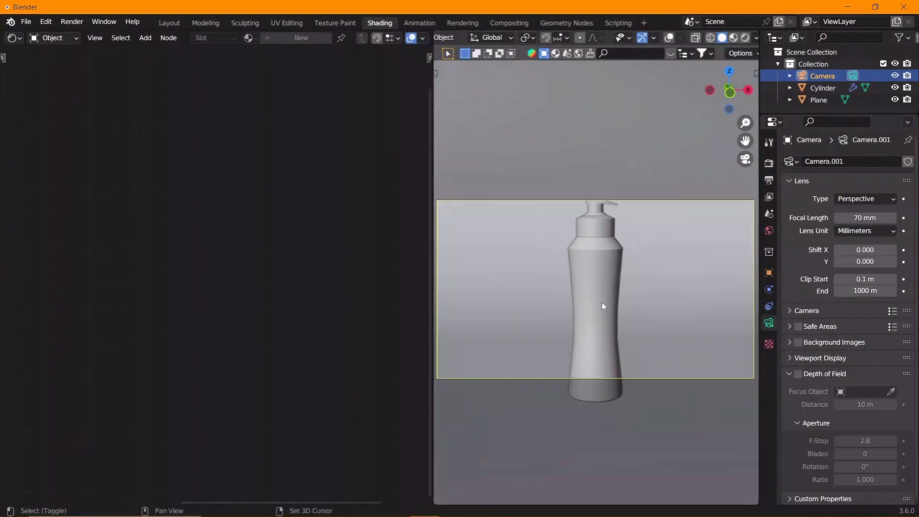
key(shift+grave)
key(s)
click(595, 322)
scroll(595, 322, up, 2)
scroll(595, 322, up, 1)
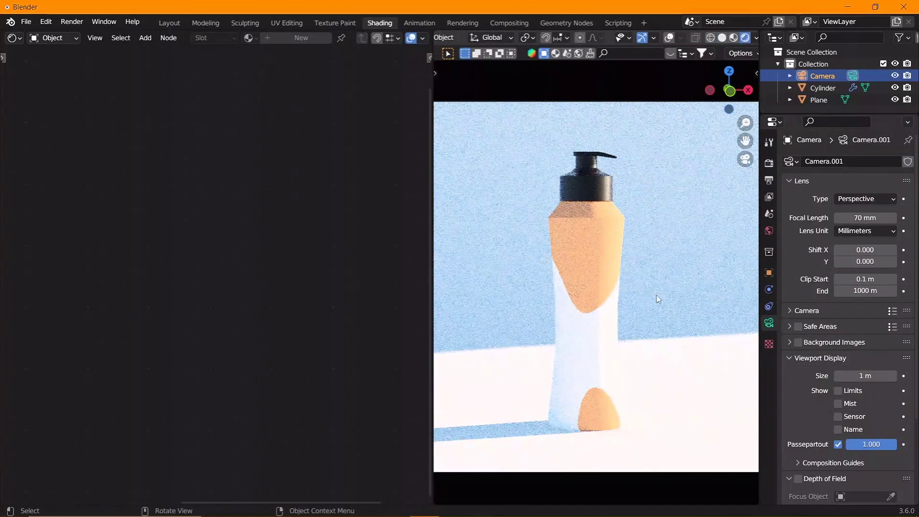
Give the backdrop plane a new material and open its base colour picker
click(658, 299)
click(850, 219)
click(870, 314)
Make Material.003's base colour blue and set roughness, metallic and specular to 0
drag(857, 190, 861, 151)
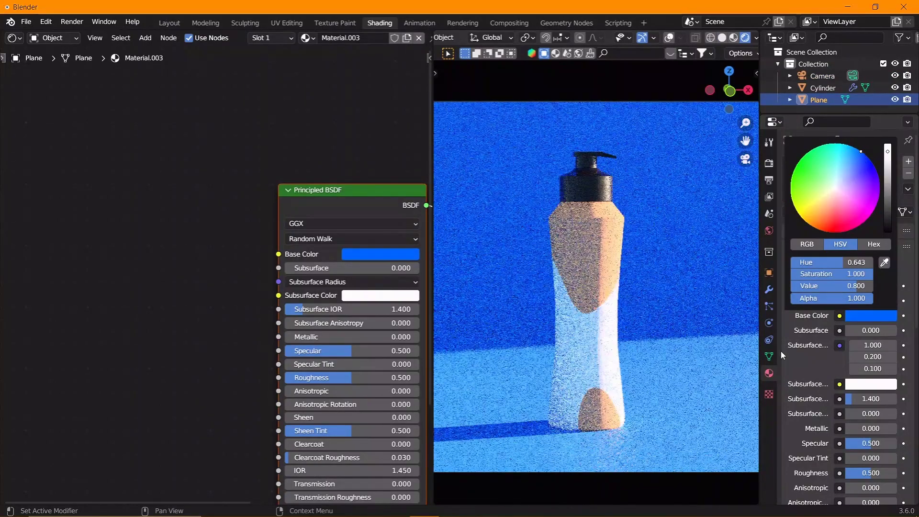
key(Home)
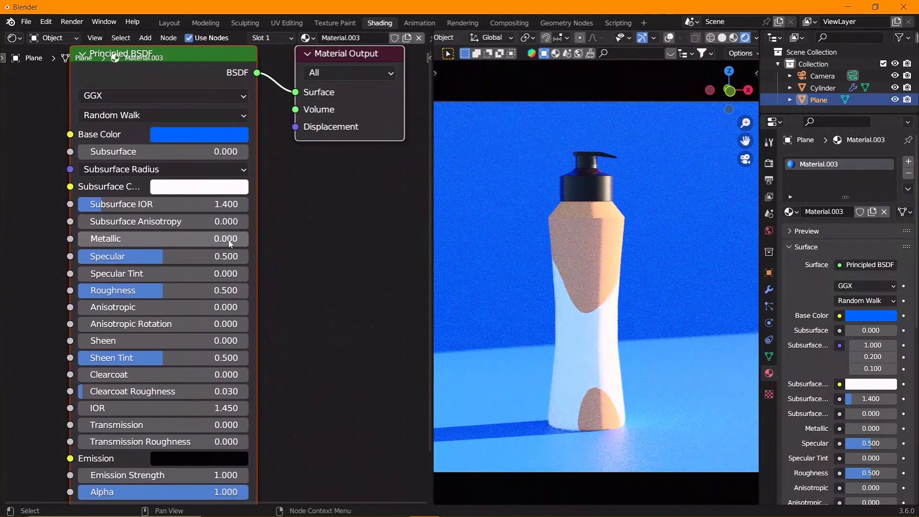
drag(141, 291, 82, 291)
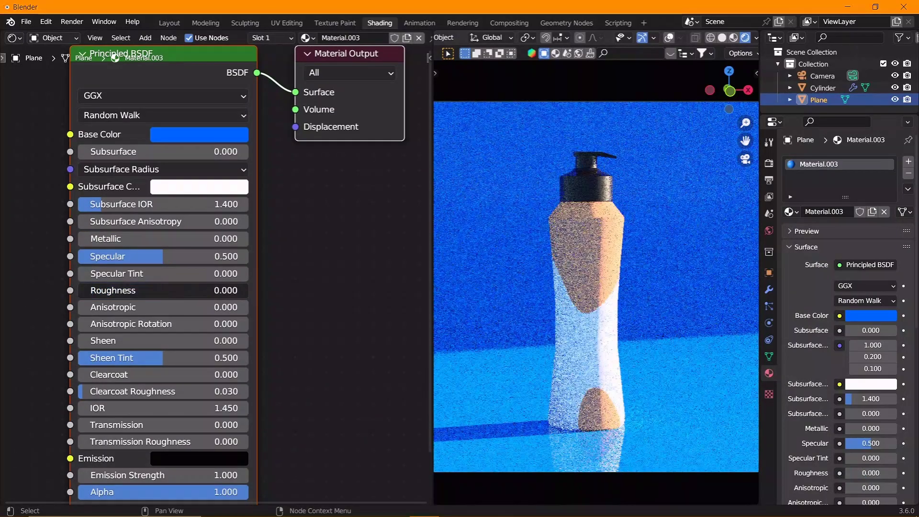
click(198, 238)
key(Return)
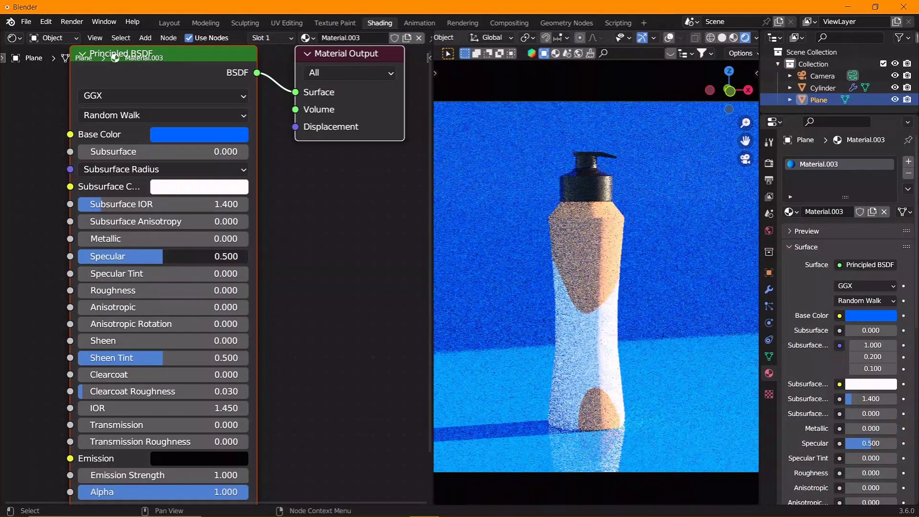
mouse_move(197, 256)
mouse_down()
mouse_move(82, 256)
mouse_move(282, 289)
mouse_up()
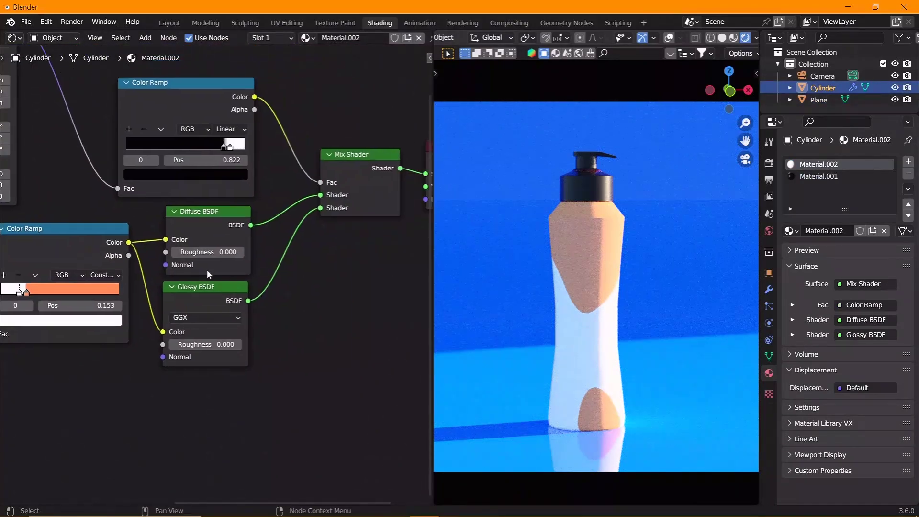
Set bottle diffuse roughness 1 and the sky to ozone 3.134, strength 0.4, sun intensity 0.1
drag(205, 252, 271, 323)
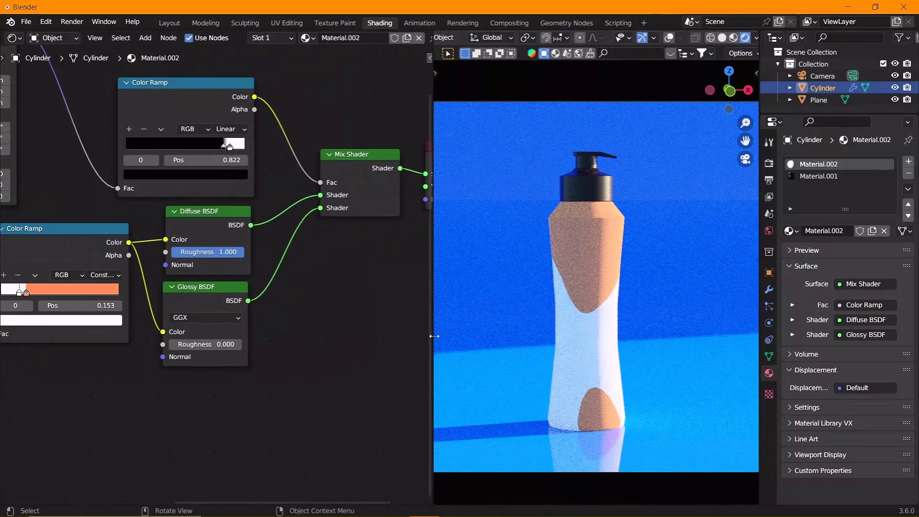
click(769, 230)
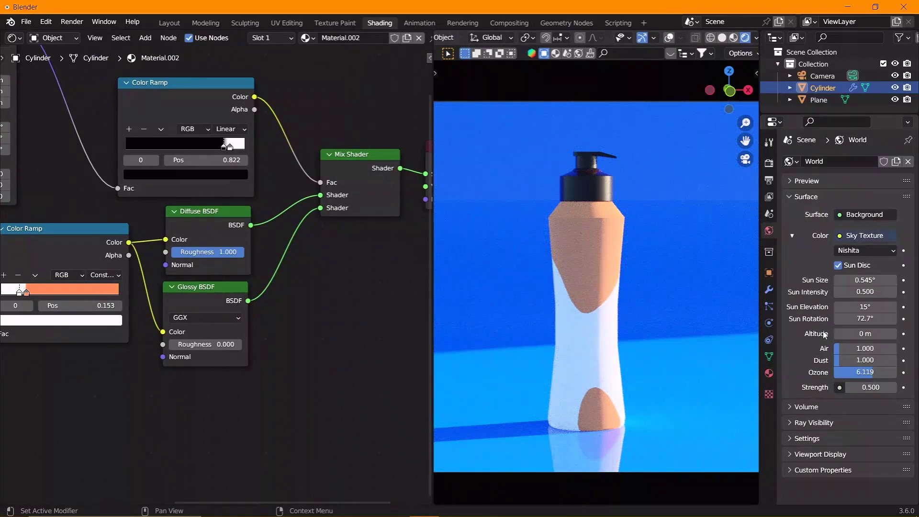
mouse_move(840, 371)
mouse_down()
mouse_move(871, 348)
mouse_move(842, 318)
mouse_move(879, 318)
mouse_move(862, 306)
mouse_up()
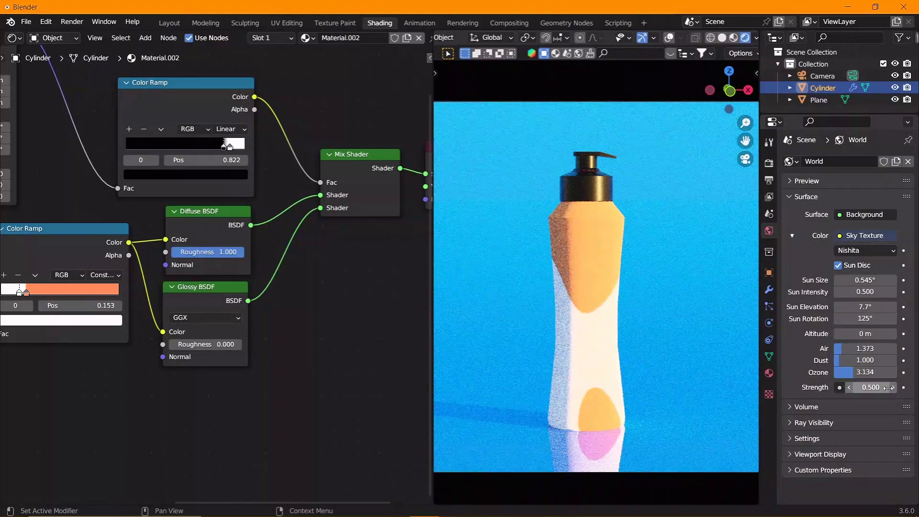
text(0.4)
key(Return)
drag(864, 291, 842, 292)
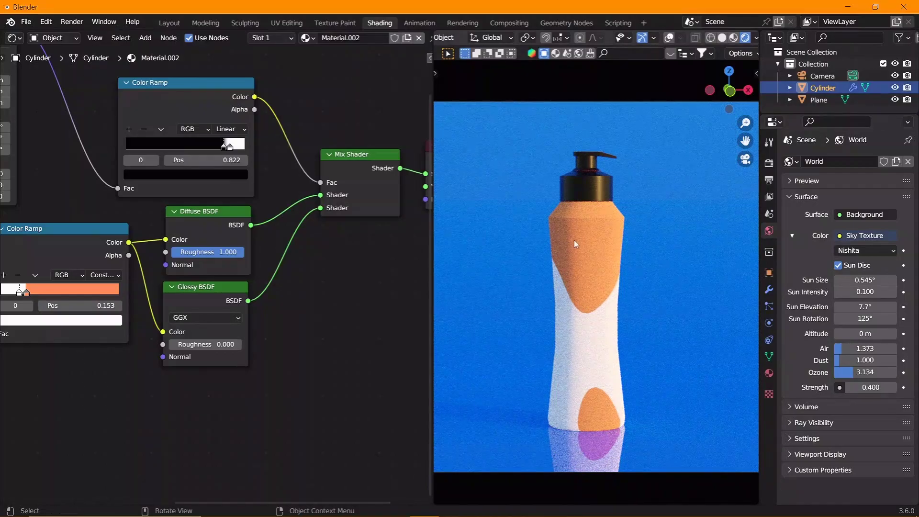
scroll(586, 229, up, 1)
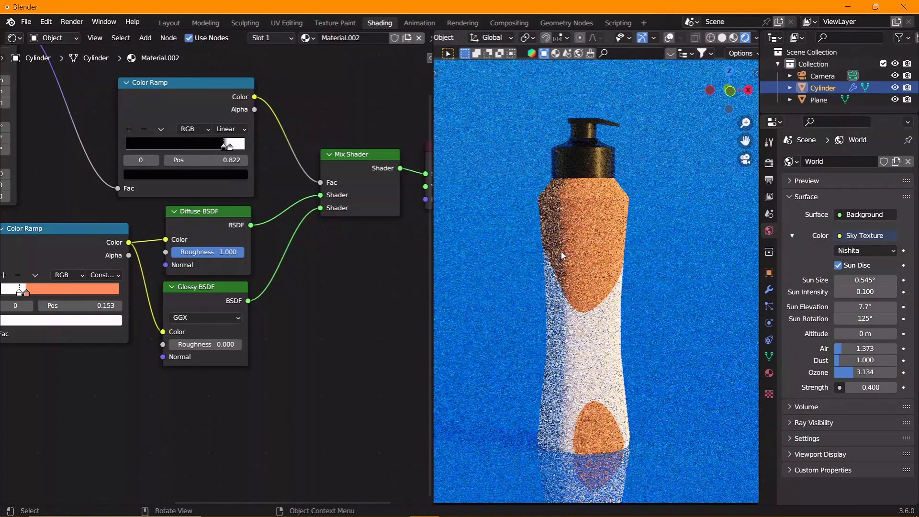
scroll(616, 320, up, 1)
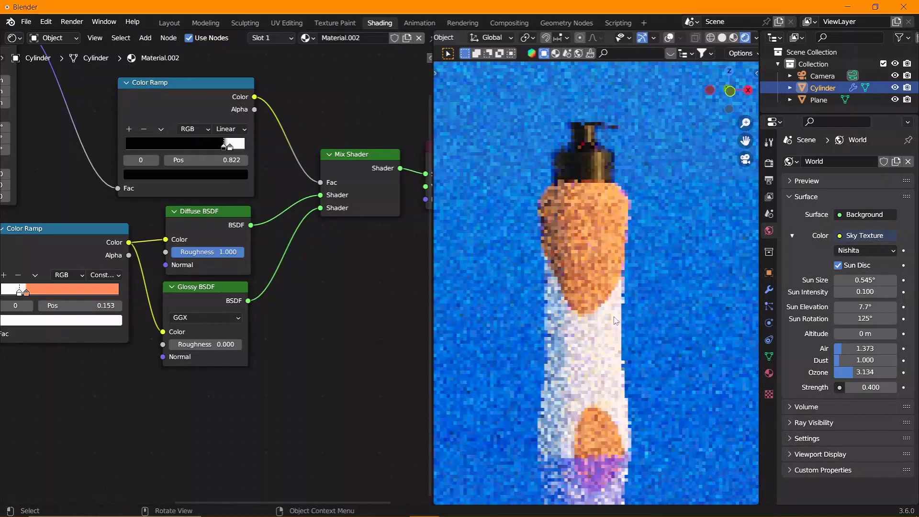
scroll(615, 320, down, 2)
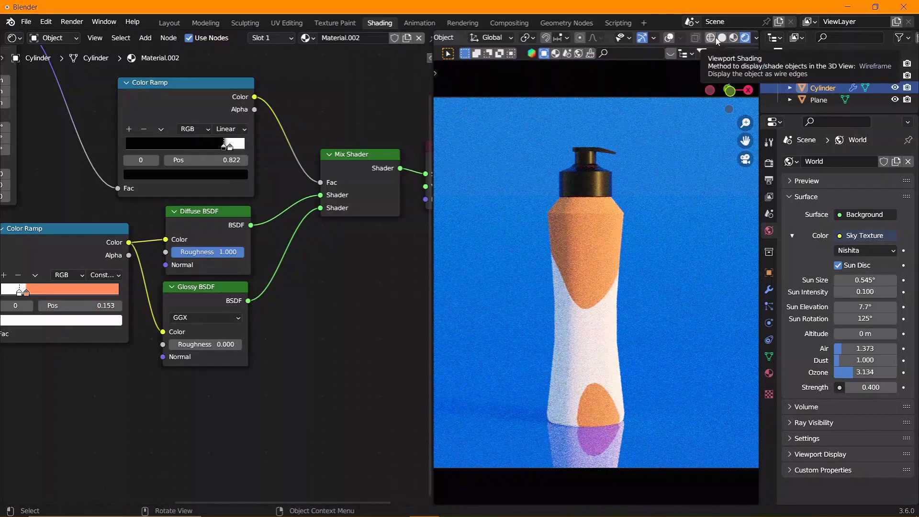
Set the Color Management View Transform to Filmic in the Render settings
click(768, 163)
scroll(842, 287, down, 10)
click(874, 422)
click(856, 447)
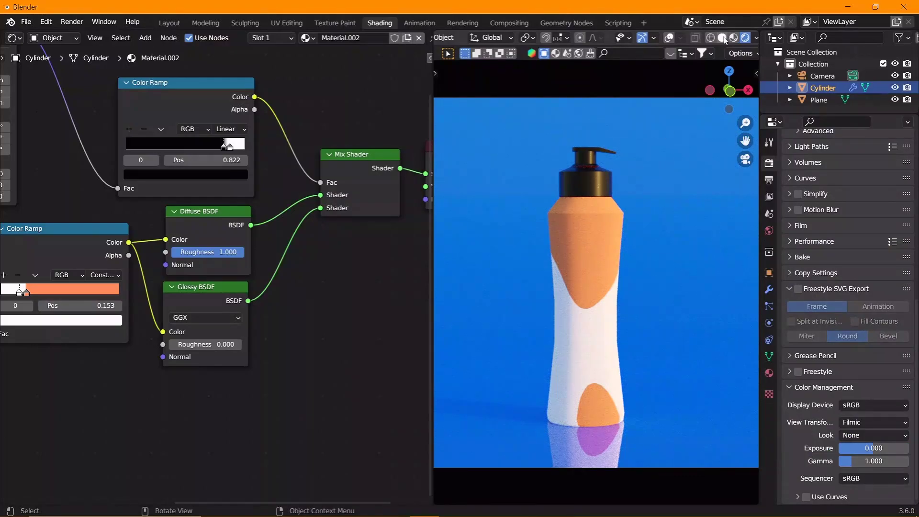
Switch the render engine to Eevee and unlink the sky texture from the world colour
scroll(788, 136, up, 15)
click(873, 161)
click(854, 179)
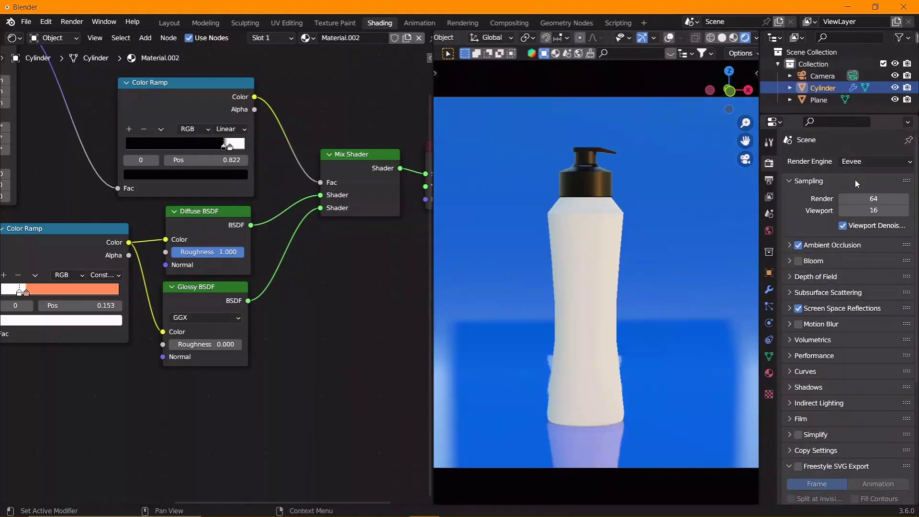
click(769, 232)
click(839, 241)
click(843, 267)
middle_drag(589, 292, 697, 346)
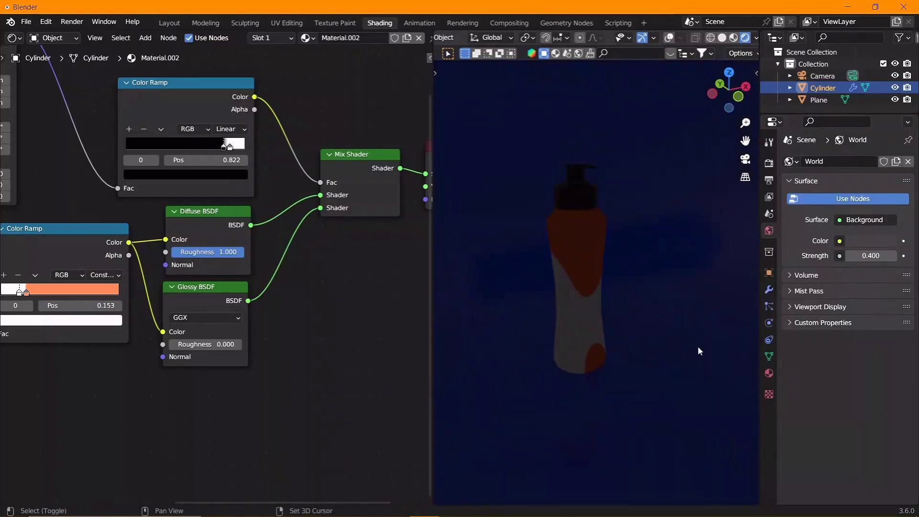
Add a point light raised along Z above the bottle with 1000 W power
key(shift+a)
click(703, 311)
key(g)
key(z)
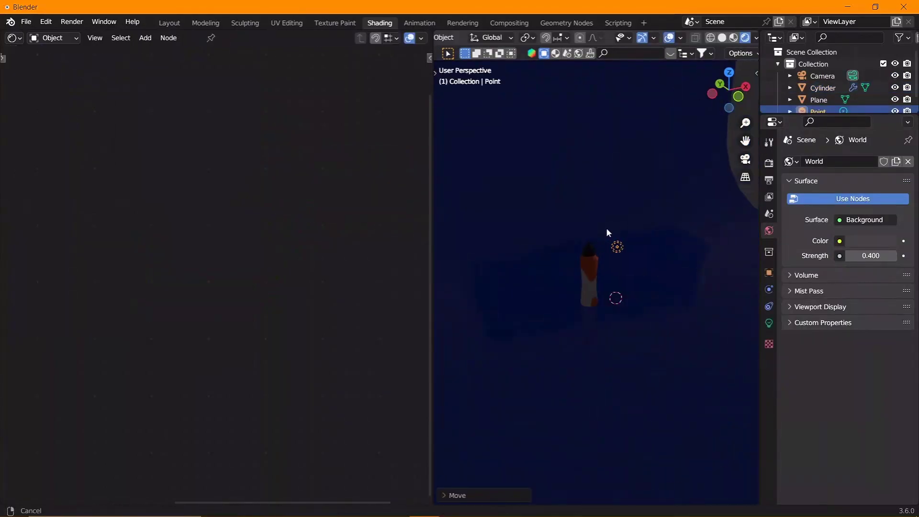
click(638, 287)
click(768, 322)
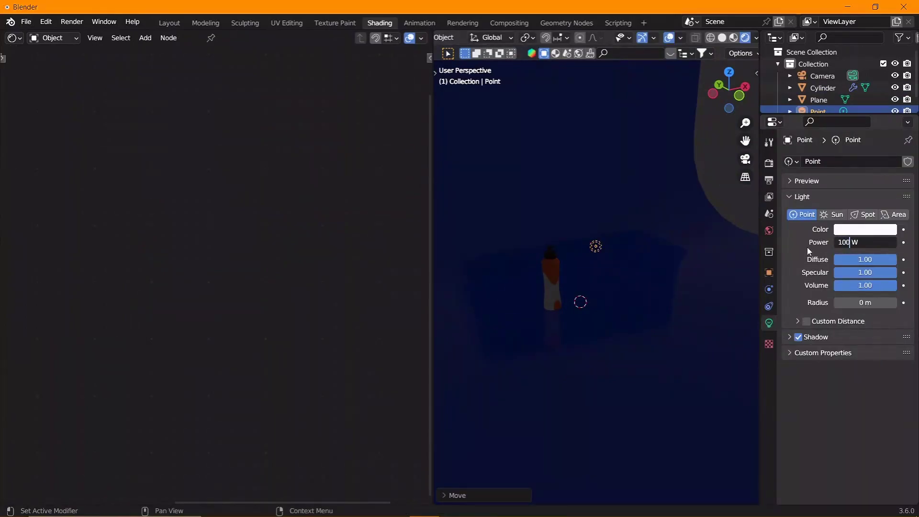
text(0)
key(Return)
key(KP_0)
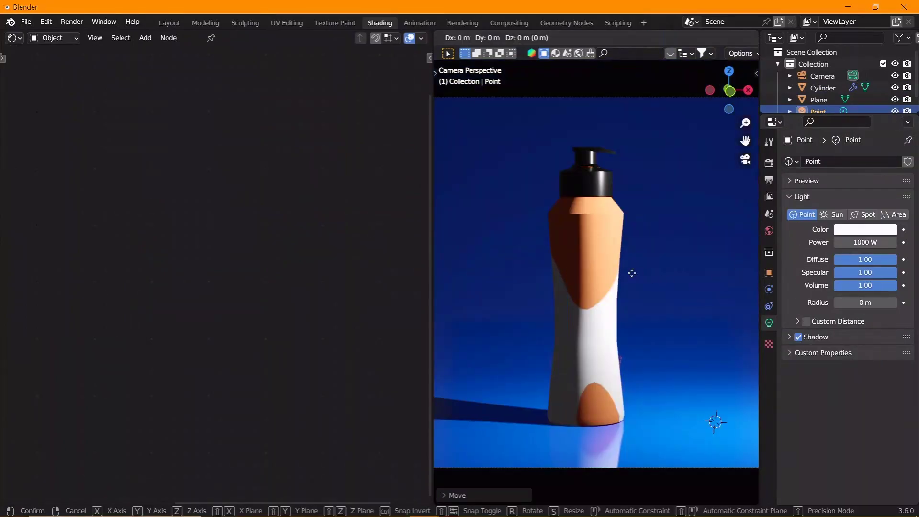
key(z)
click(639, 280)
middle_drag(639, 279, 644, 286)
click(648, 272)
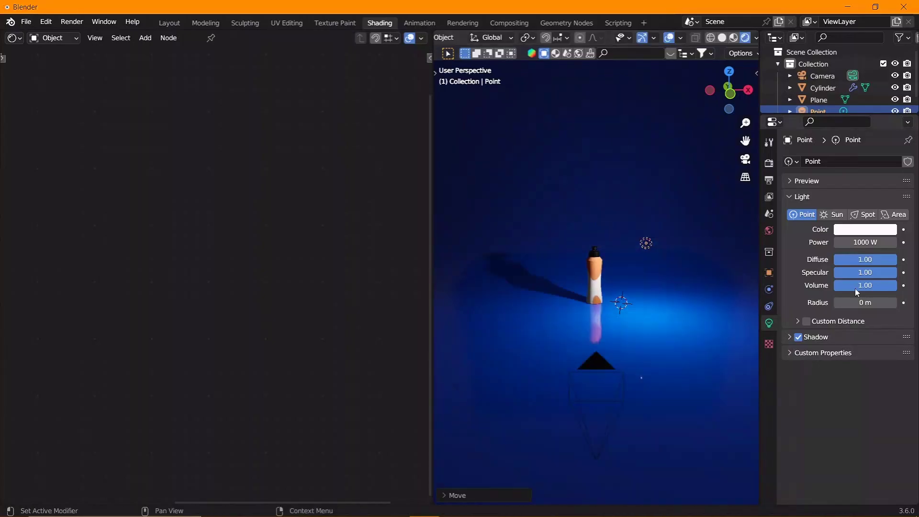
Set the light radius to 4 m and switch the render engine back to Cycles
drag(857, 302, 886, 302)
key(KP_0)
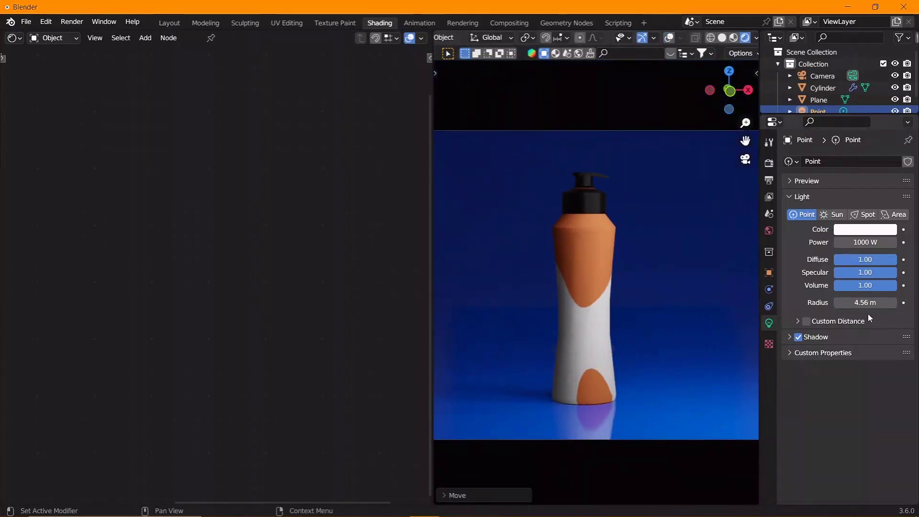
key(Return)
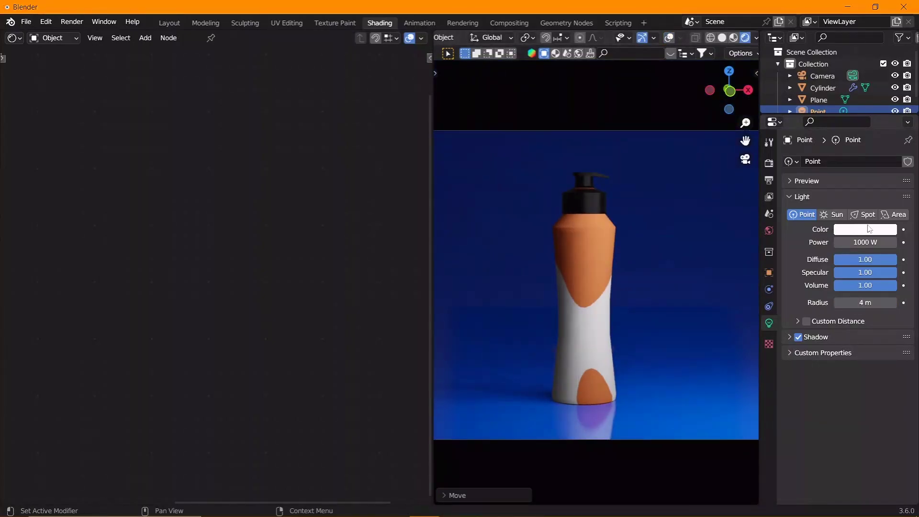
click(769, 162)
click(876, 162)
click(845, 199)
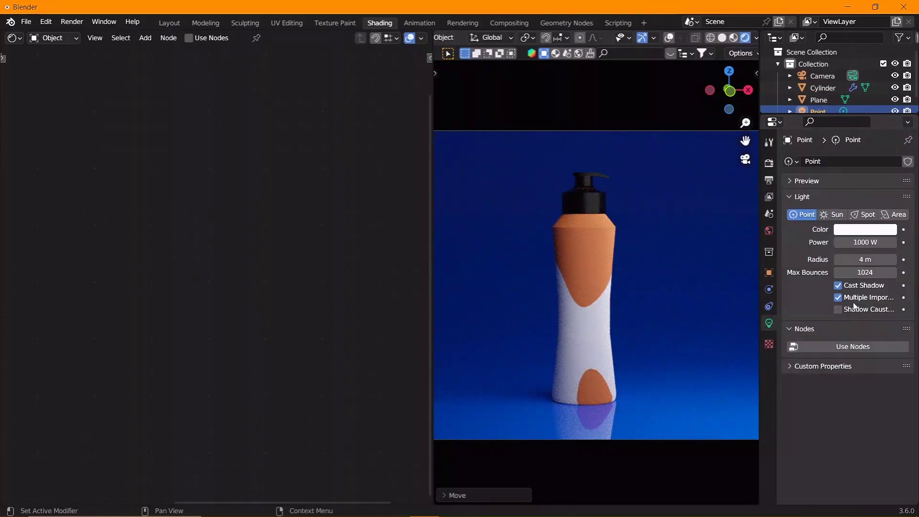
Enable light nodes and drive the light colour with a Blackbody at temperature 3000
click(842, 346)
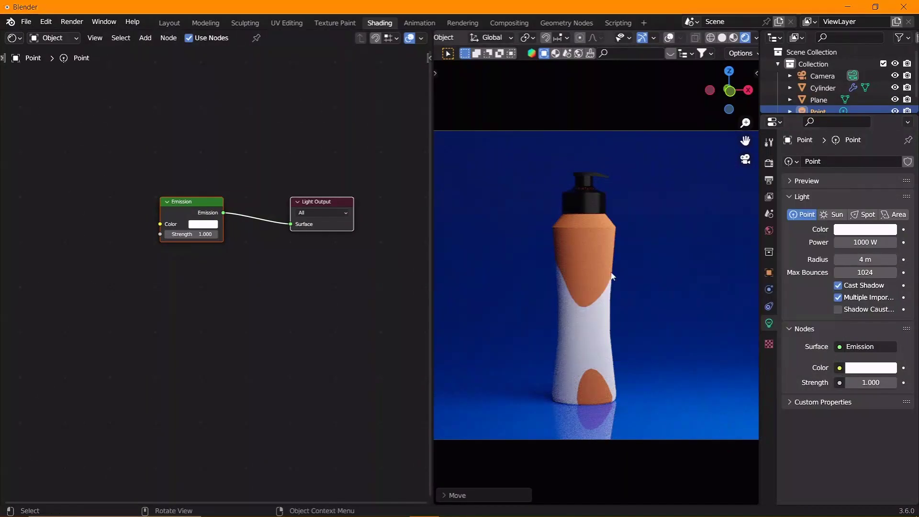
click(840, 367)
click(761, 213)
click(870, 382)
text(3)
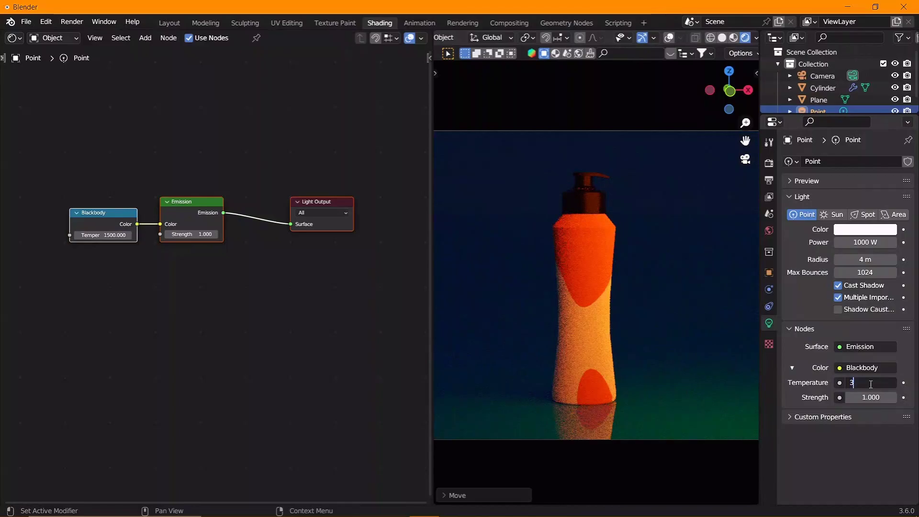
text(000)
key(Return)
Drive the light strength with an IES Texture and load IES profiles from the IES folder
click(839, 397)
click(646, 66)
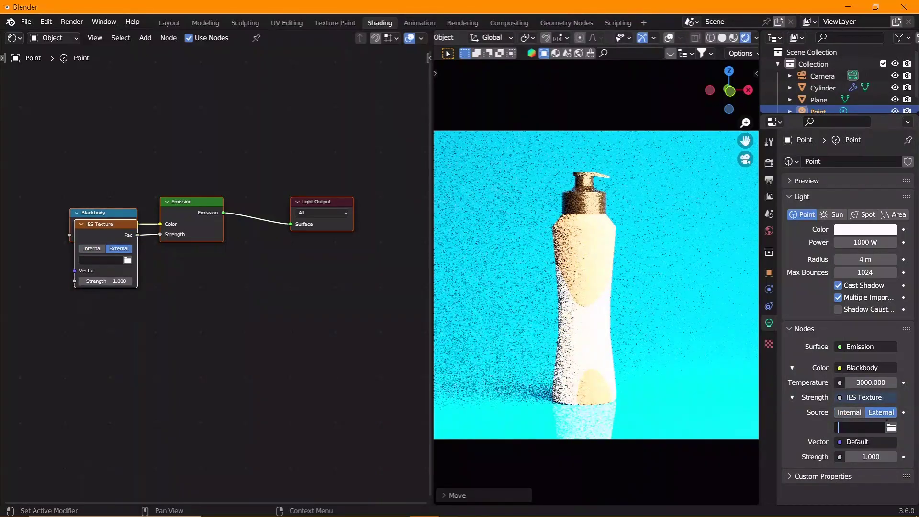
click(891, 427)
click(180, 402)
double_click(335, 164)
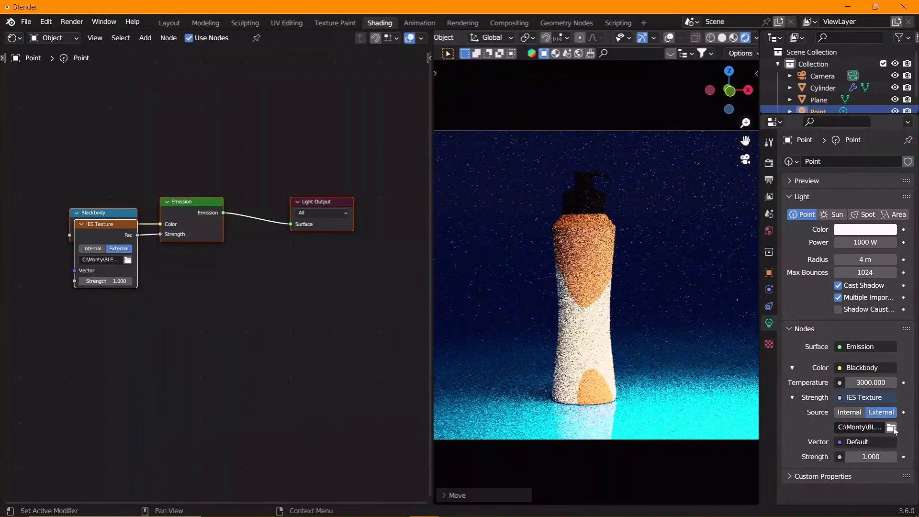
click(891, 427)
double_click(402, 160)
Change the light power to 100 W
double_click(865, 243)
text(01)
key(Return)
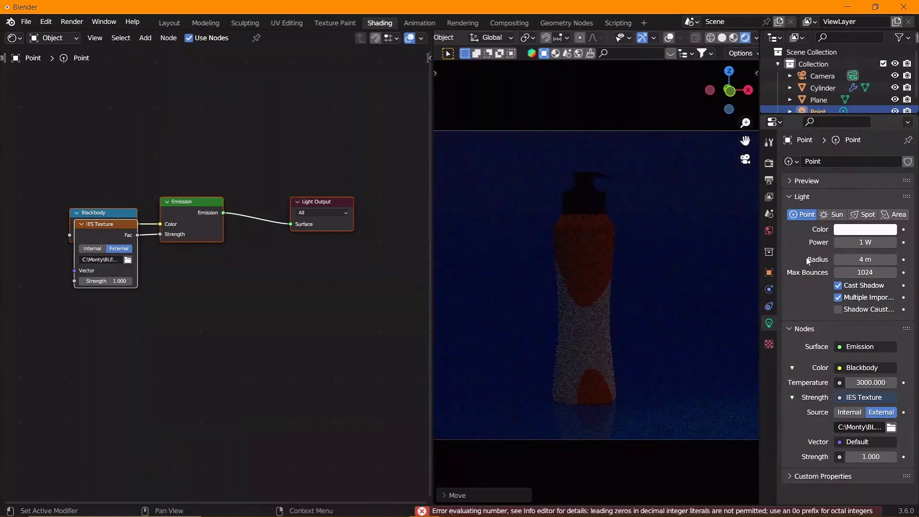
double_click(864, 242)
text(0)
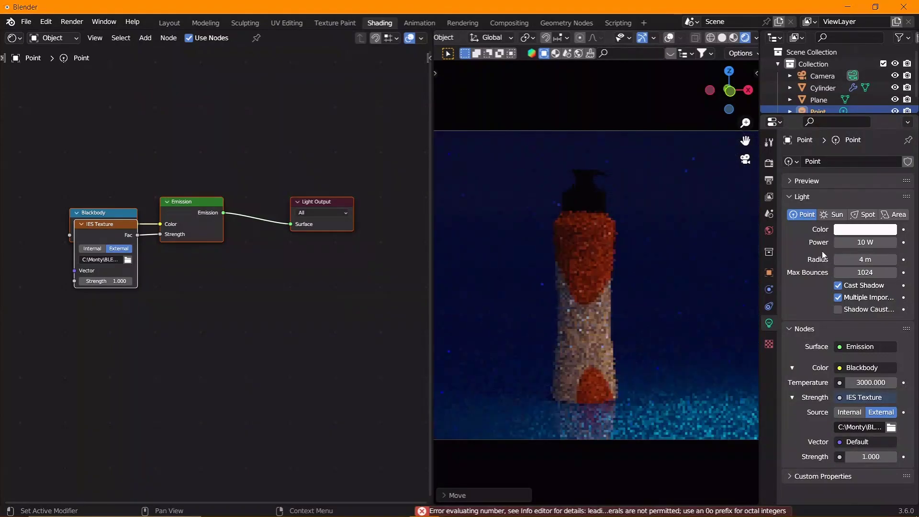
text(100)
key(Return)
Try two other IES profiles on the light
click(891, 426)
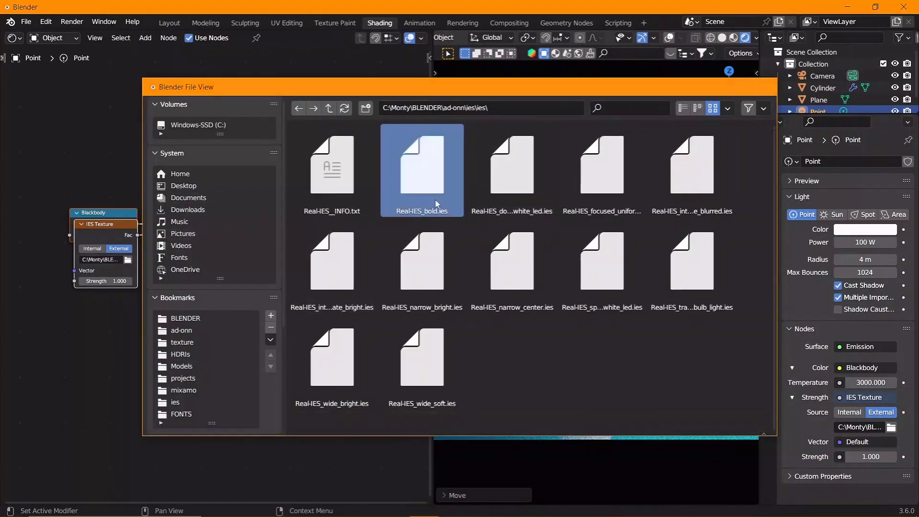
double_click(360, 268)
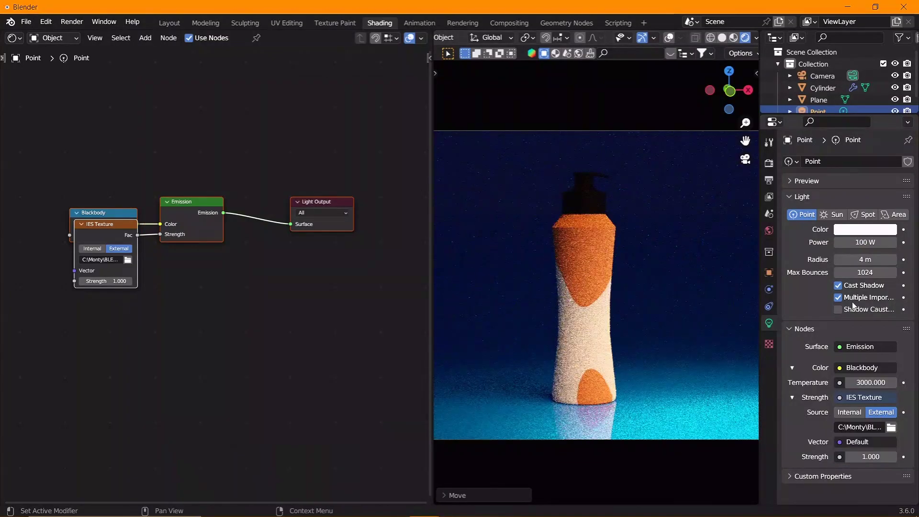
click(891, 426)
double_click(332, 266)
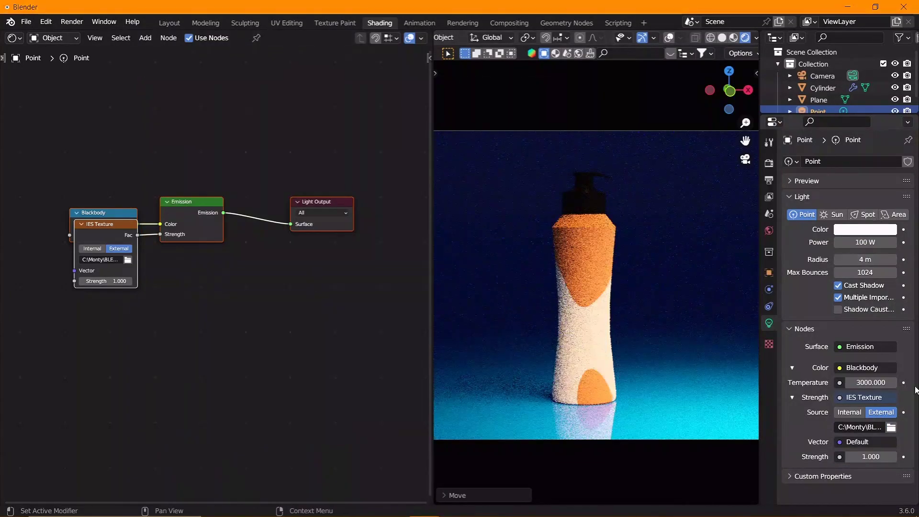
Remove the IES texture from the light strength and restore 1000 W power
click(863, 397)
click(813, 56)
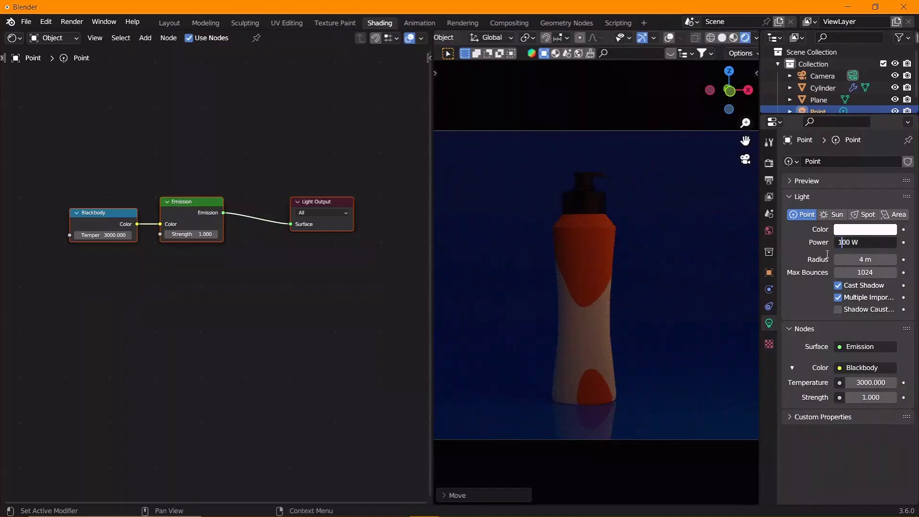
text(0)
key(Return)
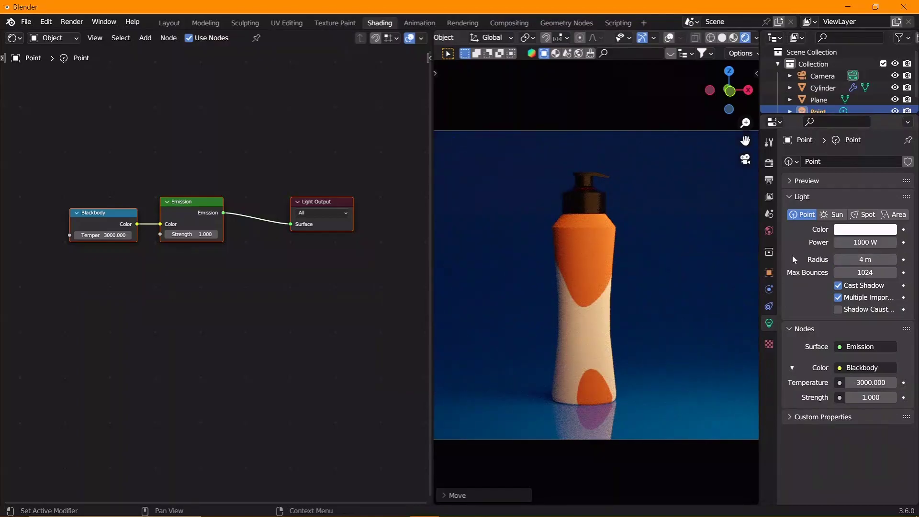
Add a linked copy of the point light beside the bottle and reposition the original from top view
key(shift+d)
key(shift+z)
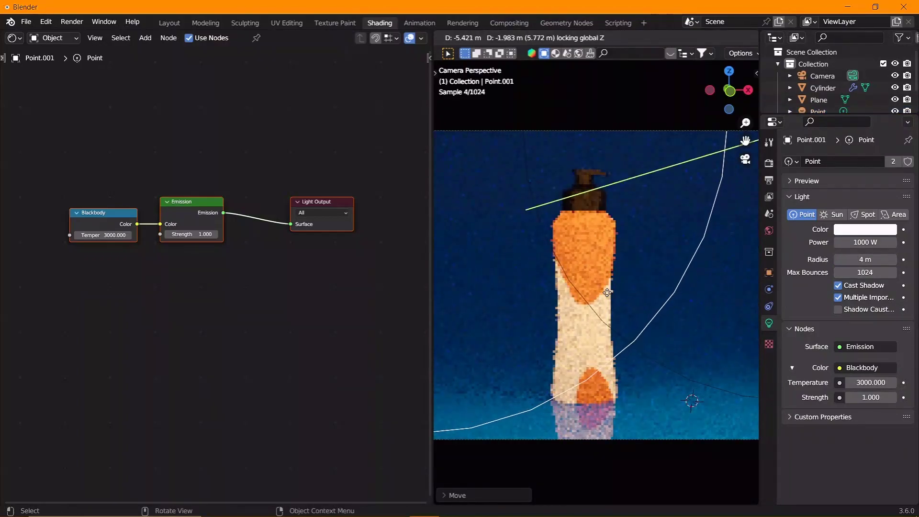
key(alt+d)
key(y)
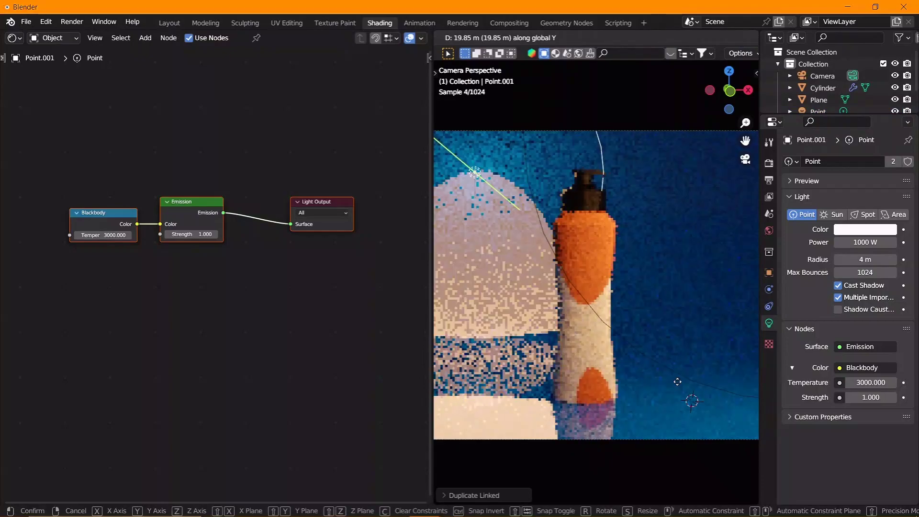
click(680, 309)
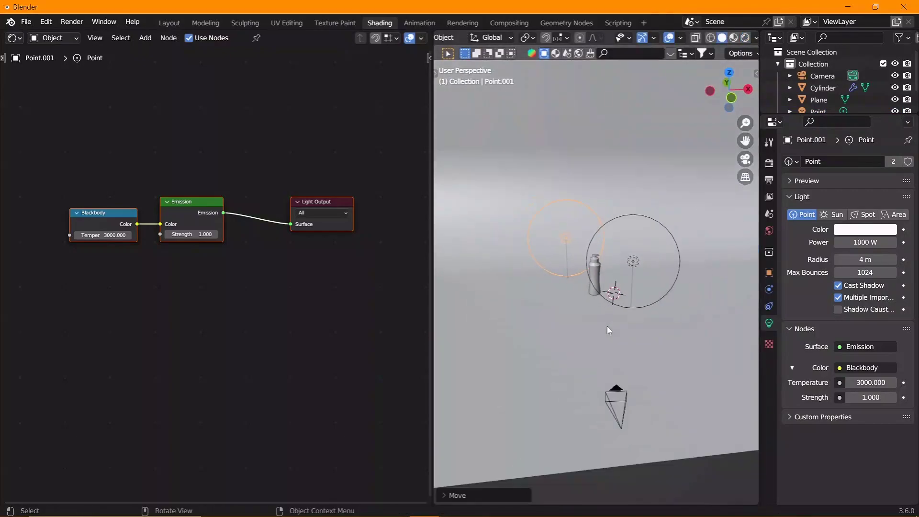
key(KP_7)
click(683, 311)
key(g)
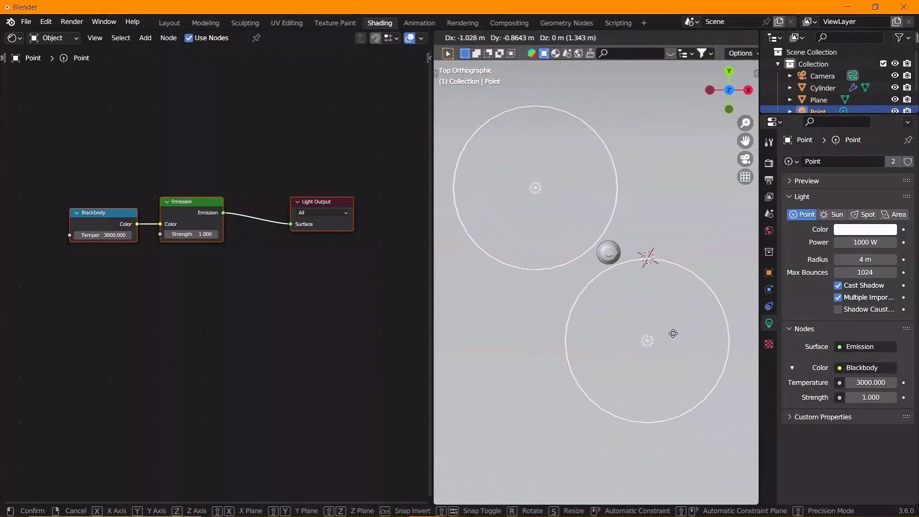
click(673, 333)
Add a third linked light, spread the lights around the bottle, and preview through the camera
key(alt+d)
key(x)
click(711, 194)
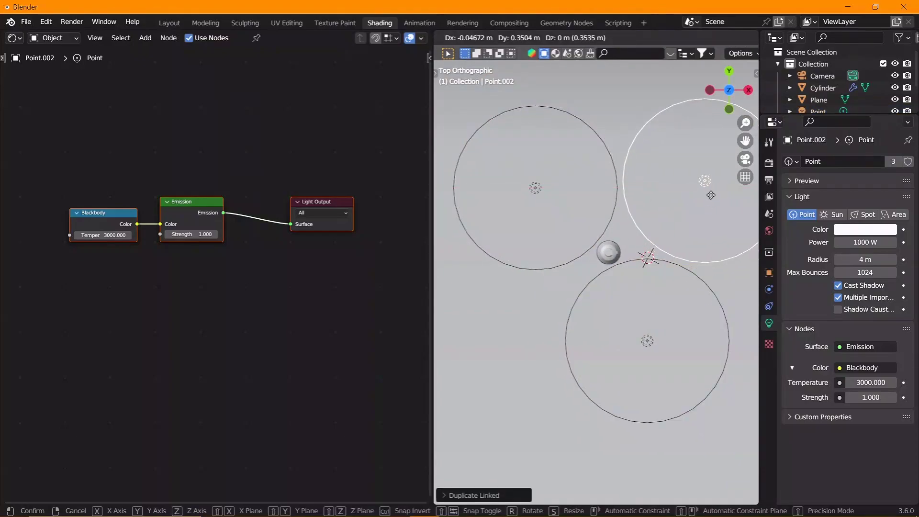
click(639, 349)
key(g)
click(664, 239)
key(KP_0)
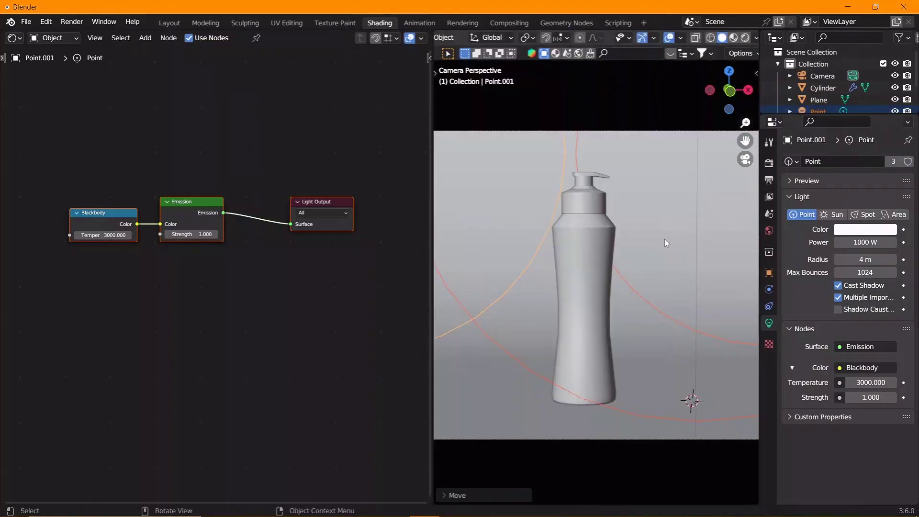
key(z)
click(665, 191)
Try recolouring the bottle's orange colour-ramp stop to blue, then undo it
click(584, 268)
scroll(306, 239, up, 3)
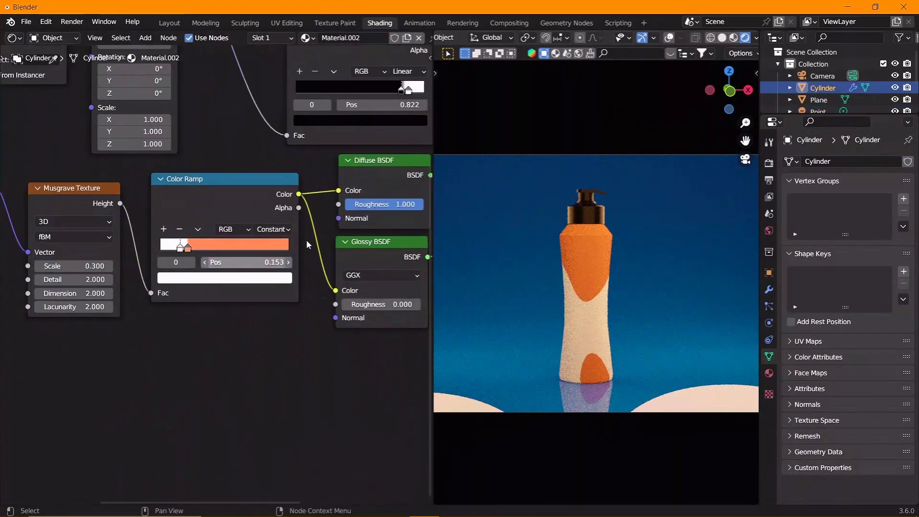
scroll(307, 244, up, 2)
click(270, 231)
click(325, 261)
drag(352, 55, 356, 64)
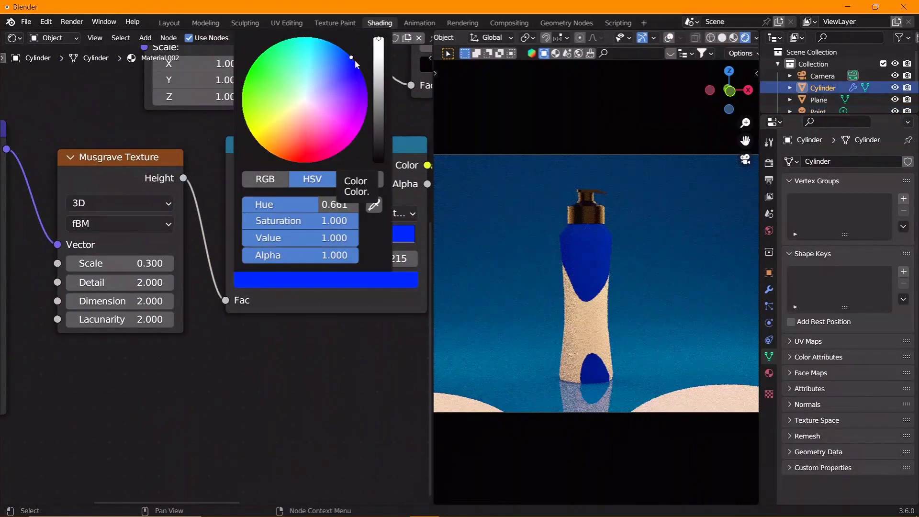
key(ctrl+z)
Set the Plane's base colour to light salmon at full brightness, then reselect the bottle
click(479, 264)
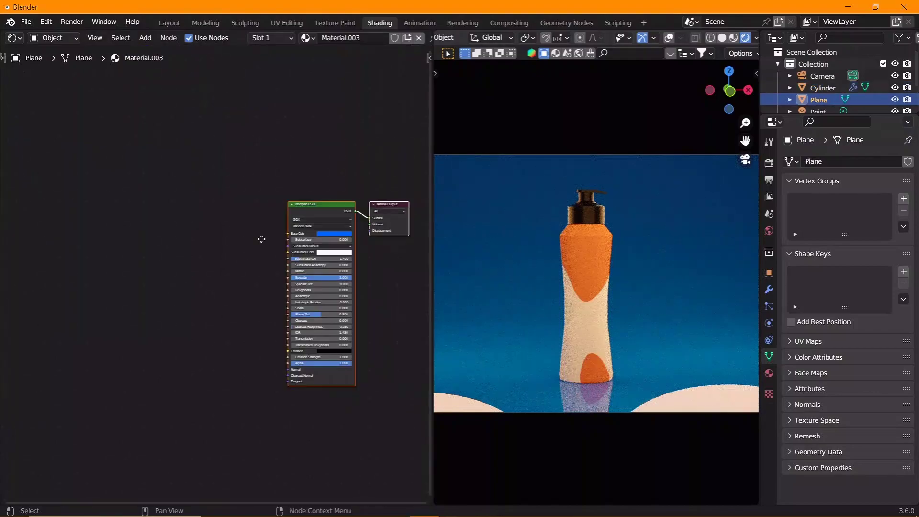
scroll(260, 238, up, 5)
click(218, 174)
click(200, 287)
click(178, 172)
drag(285, 263, 286, 194)
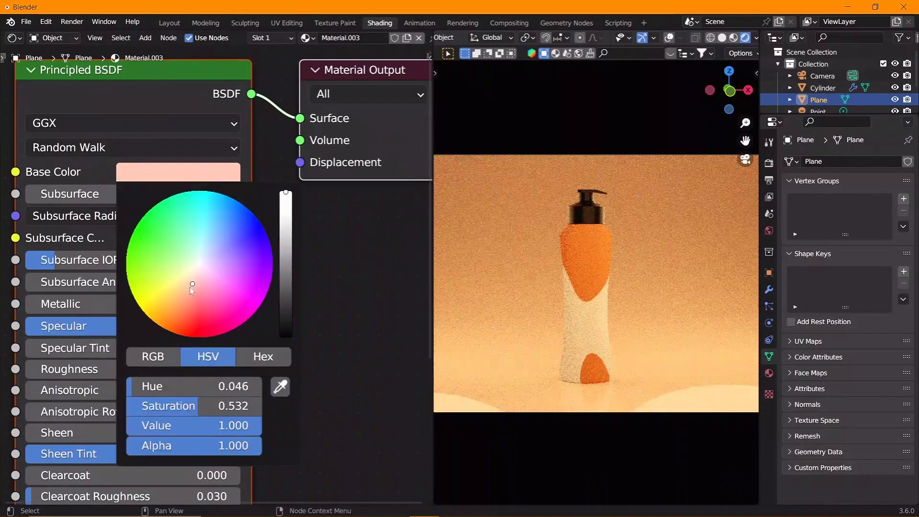
click(178, 172)
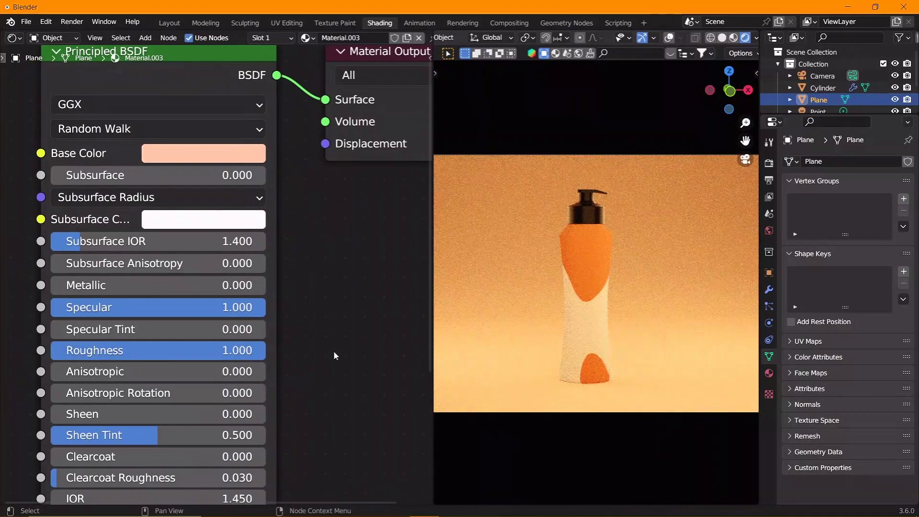
click(593, 281)
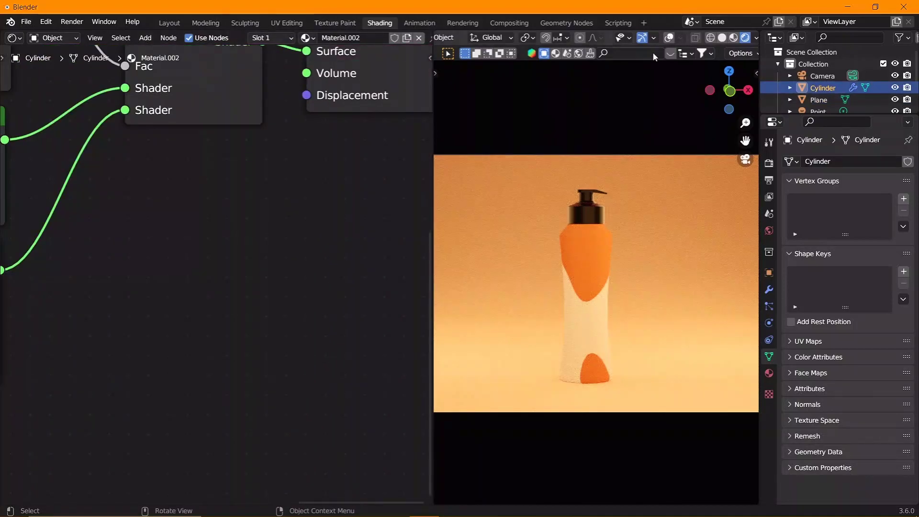
click(169, 23)
Switch the bottle into Texture Paint mode and back to Object mode
click(80, 38)
click(67, 115)
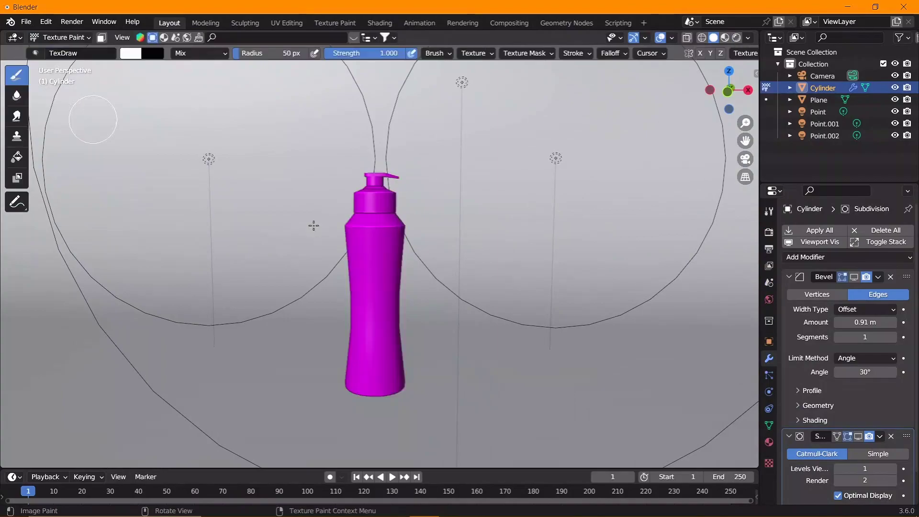
scroll(383, 250, up, 3)
click(60, 37)
click(67, 51)
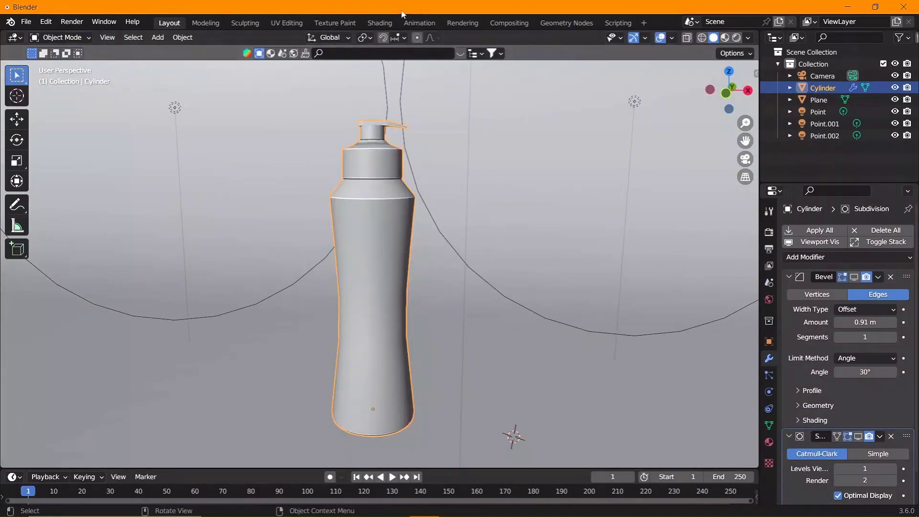
Review the scene in rendered shading, then save it as cream.blend
click(379, 23)
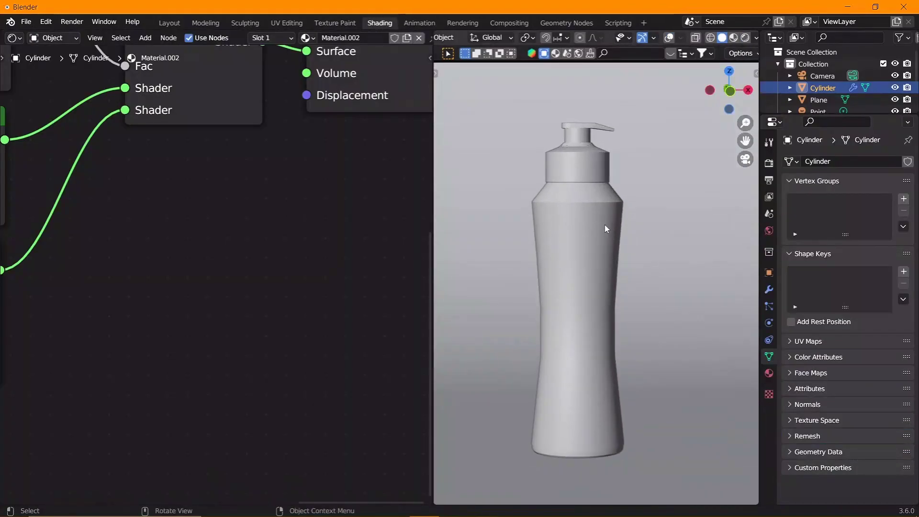
click(745, 37)
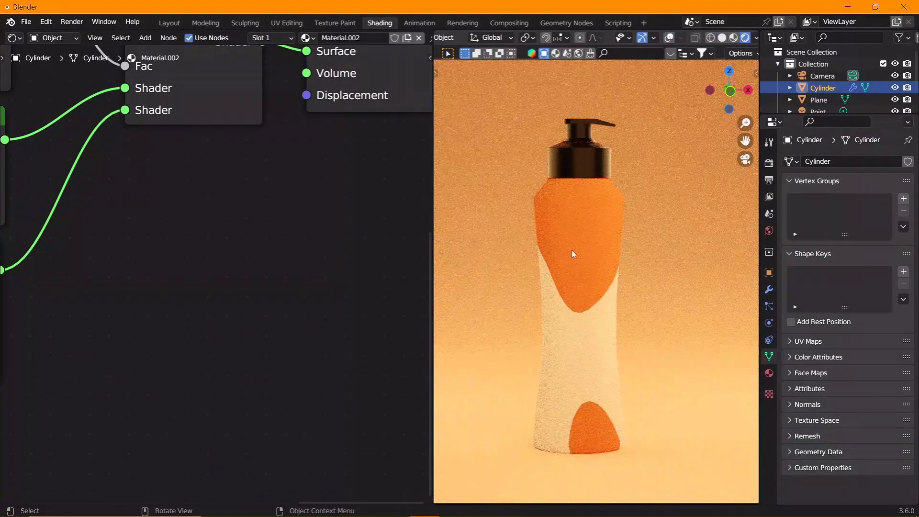
scroll(308, 253, down, 5)
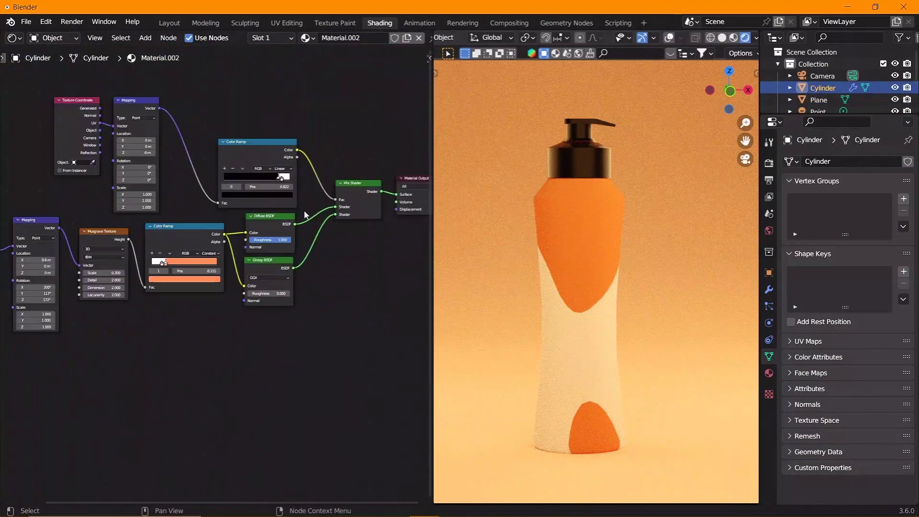
scroll(308, 254, up, 3)
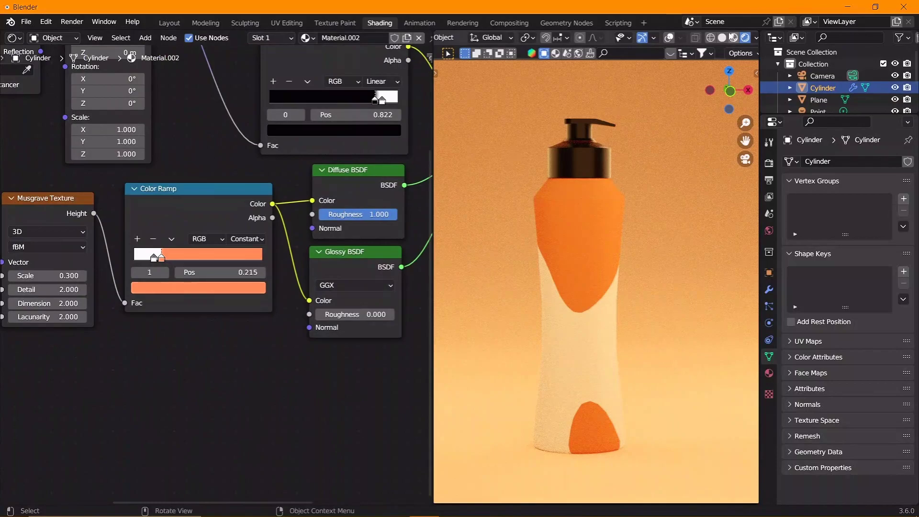
click(722, 37)
key(Tab)
key(Tab)
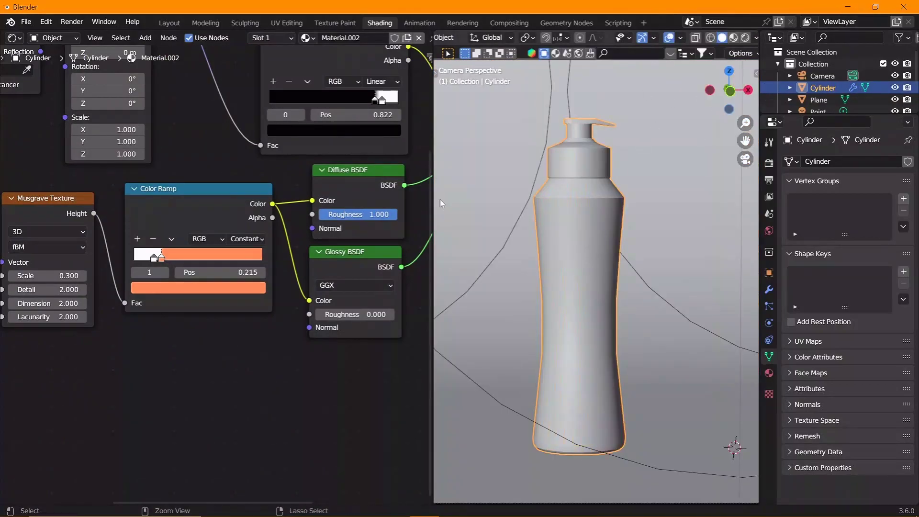
key(ctrl+s)
text(cream)
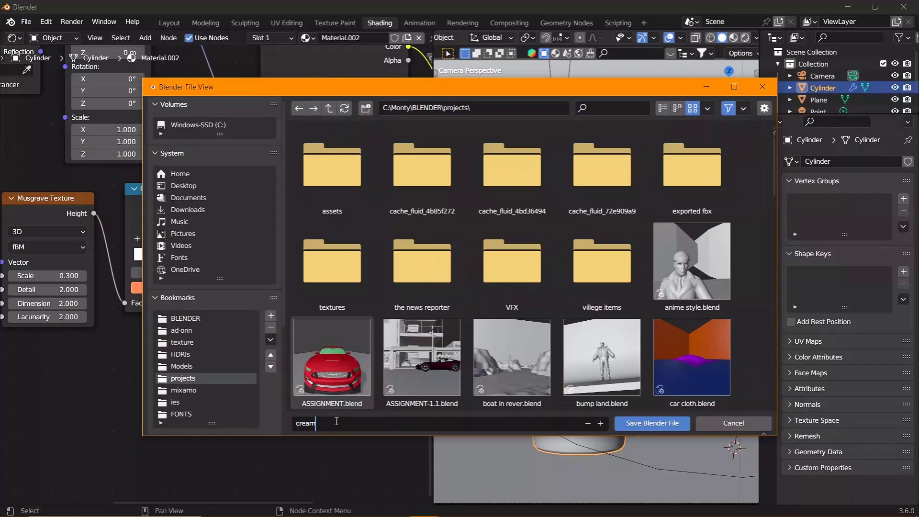
key(Return)
Minimize Blender, launch Paint from Windows search, and stretch the canvas to 1152 × 640 px
click(424, 505)
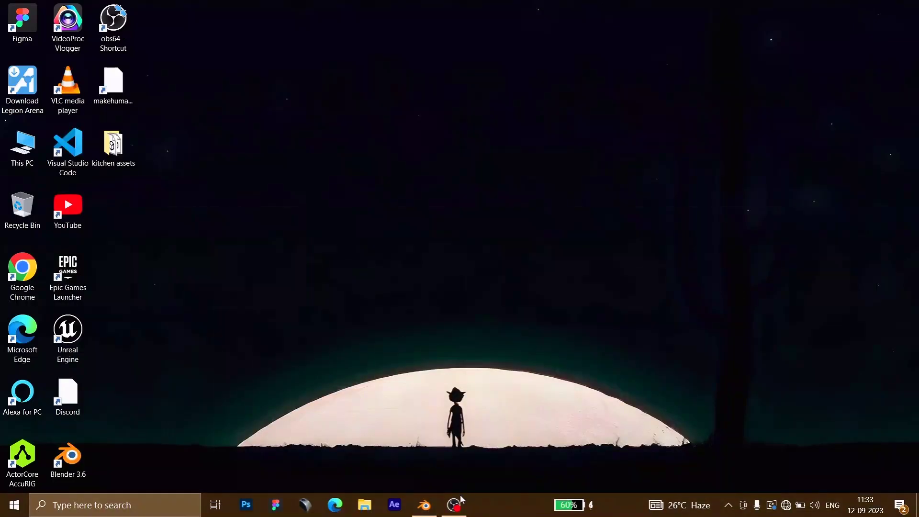
key(super)
text(paint)
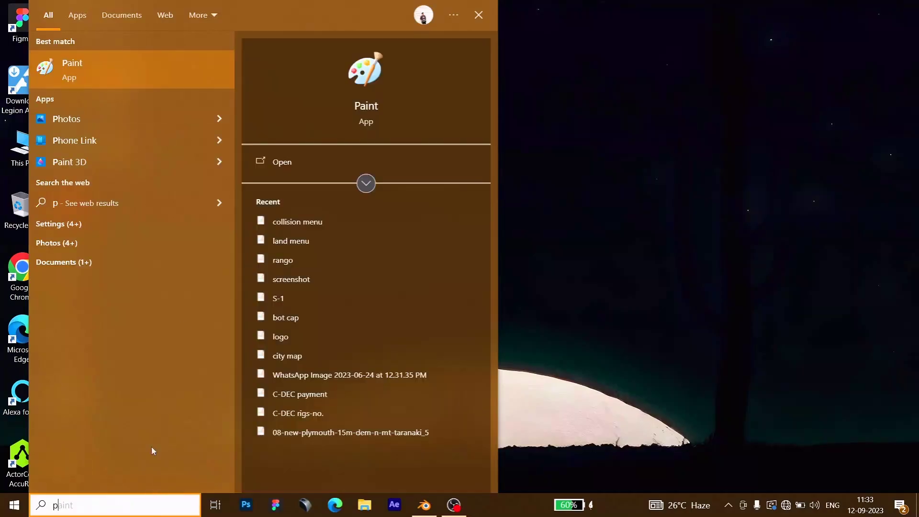
key(Return)
mouse_move(280, 130)
mouse_down()
mouse_move(279, 411)
mouse_move(279, 392)
mouse_up()
Choose the Ellipse shape and mix a custom pale yellow (about RGB 252, 226, 126)
click(234, 37)
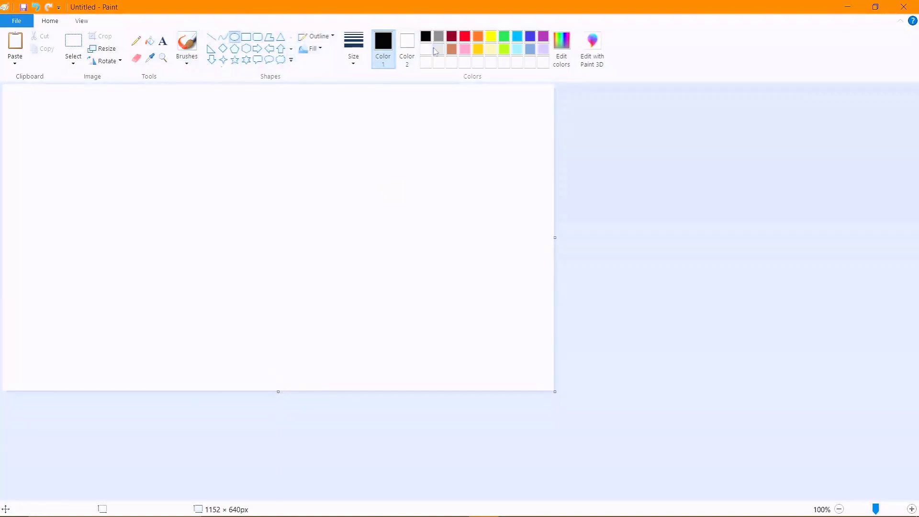
click(478, 49)
click(562, 46)
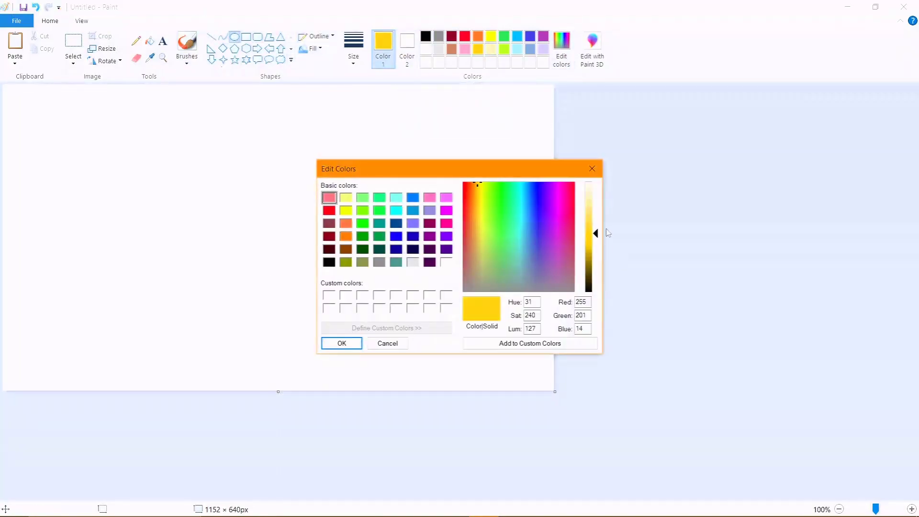
click(568, 343)
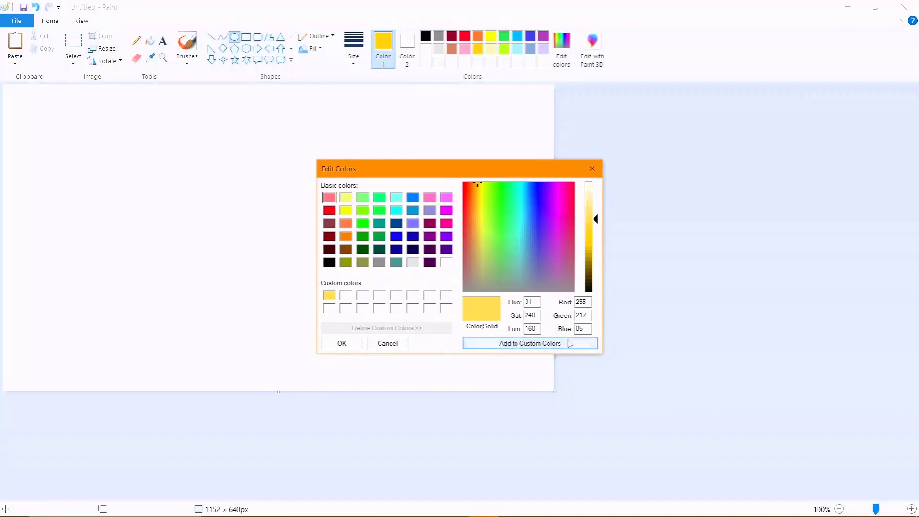
click(481, 189)
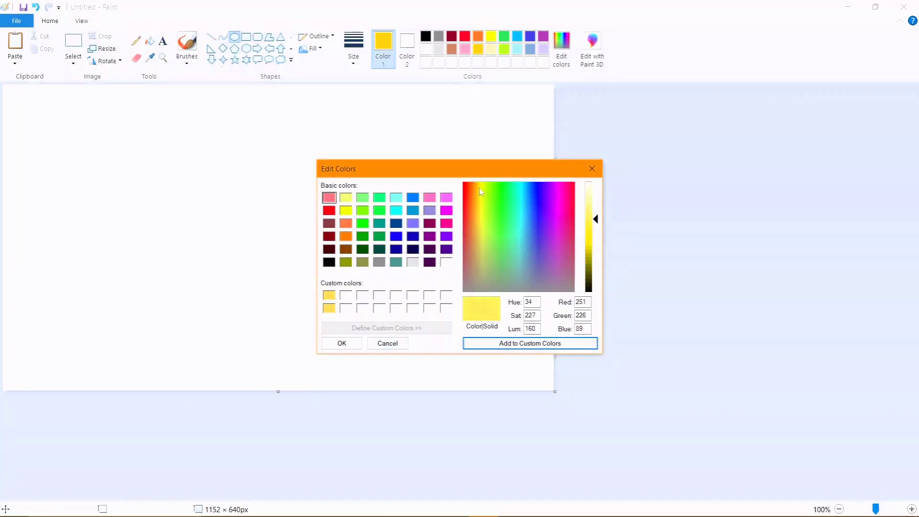
drag(596, 218, 596, 210)
click(482, 193)
click(481, 195)
click(478, 191)
click(350, 339)
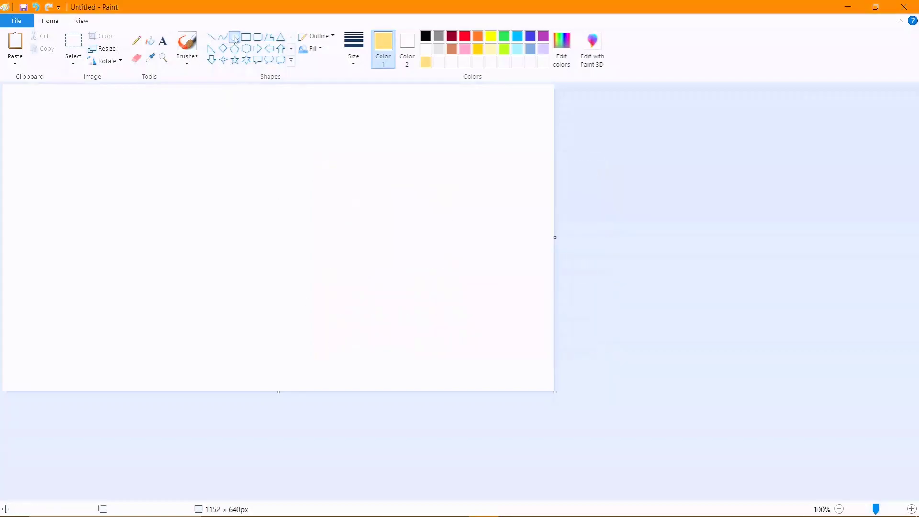
Draw a set of overlapping circles across the canvas, undoing an accidental paste
drag(80, 206, 91, 207)
key(ctrl+v)
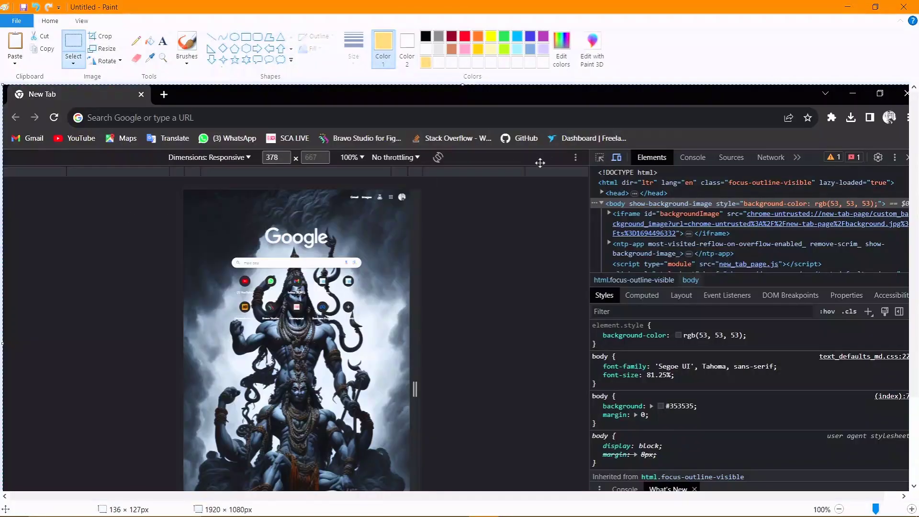
key(ctrl+z)
key(ctrl+z)
click(234, 36)
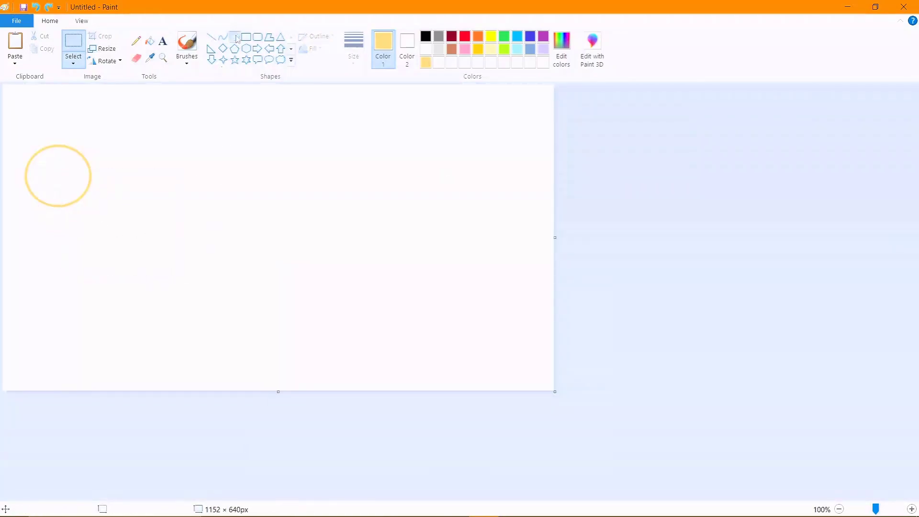
drag(64, 171, 206, 306)
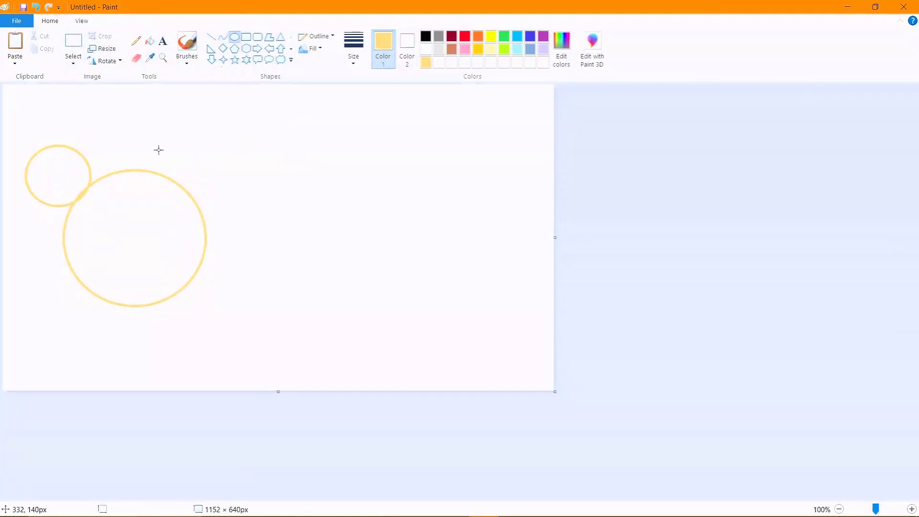
drag(254, 325, 163, 235)
drag(311, 173, 401, 257)
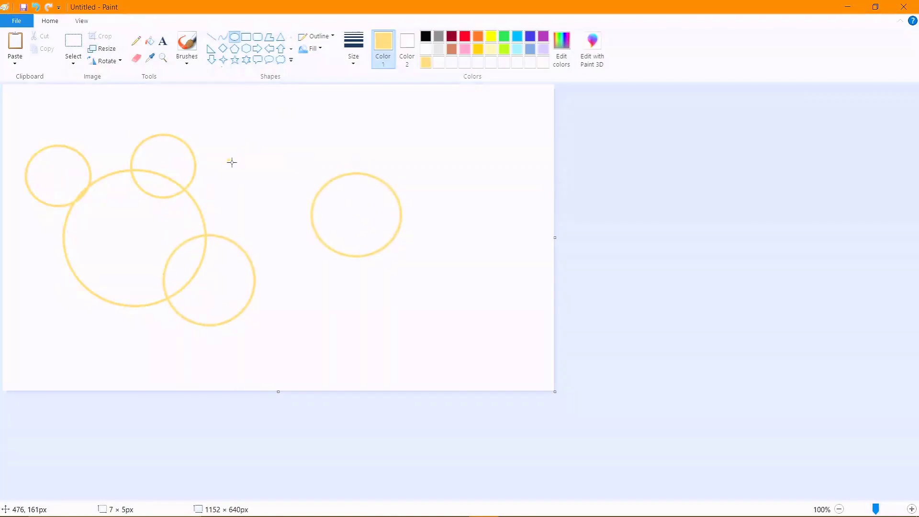
drag(227, 159, 268, 200)
drag(270, 249, 327, 307)
drag(483, 290, 355, 159)
click(450, 330)
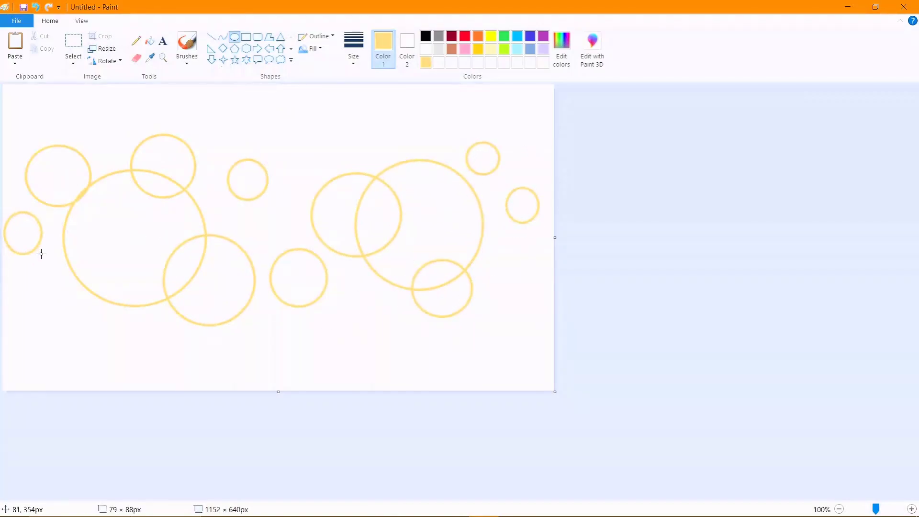
Add small circles at the left edge and top centre, then fill a left circle yellow
drag(28, 295, 9, 263)
drag(271, 139, 323, 190)
drag(252, 221, 279, 246)
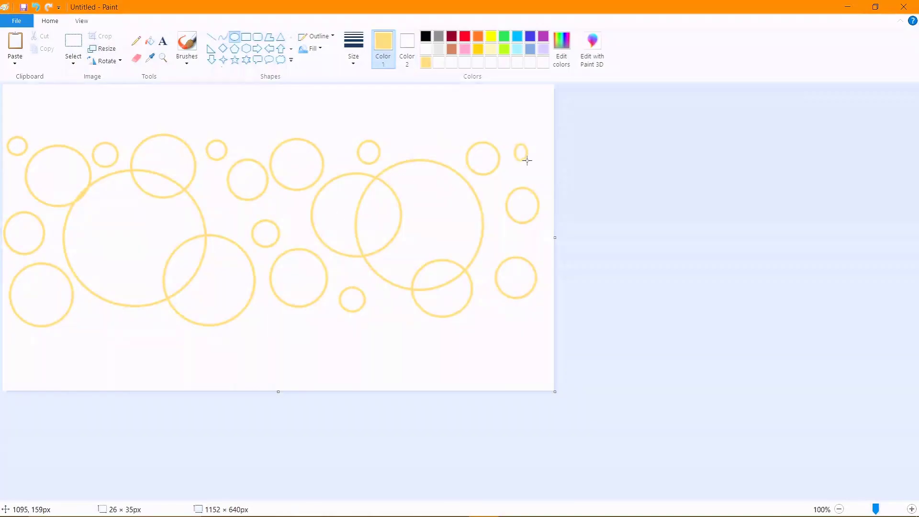
click(150, 40)
click(57, 176)
Fill the remaining circle outlines solid yellow
click(134, 238)
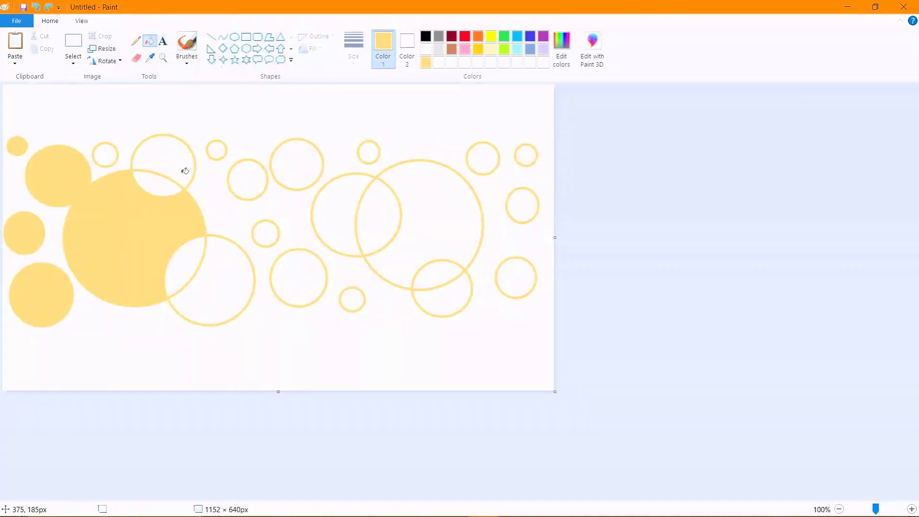
click(209, 280)
click(298, 277)
click(419, 224)
click(496, 152)
click(526, 155)
click(522, 205)
click(516, 277)
click(442, 302)
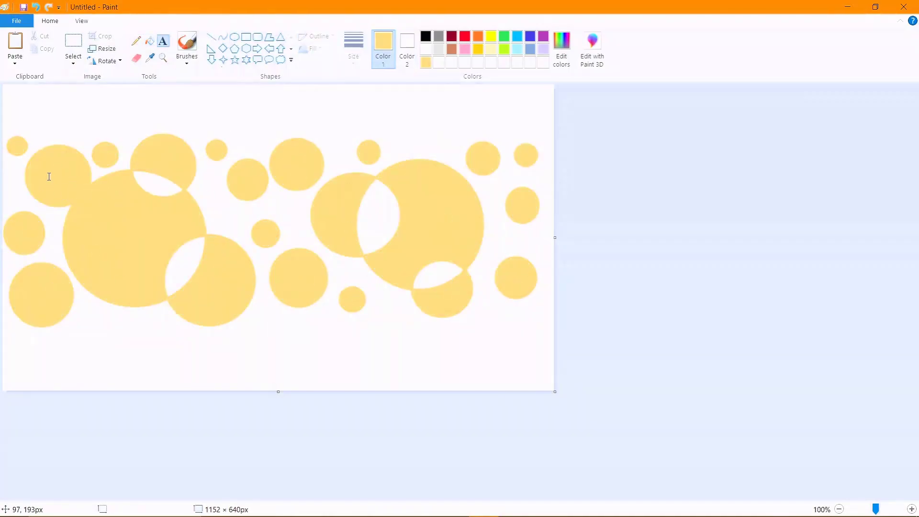
Add the slogan 'CARE YOUR SKIN' at size 20, positioned on the canvas in blue
click(46, 133)
text(CARE YOUR SKIN G)
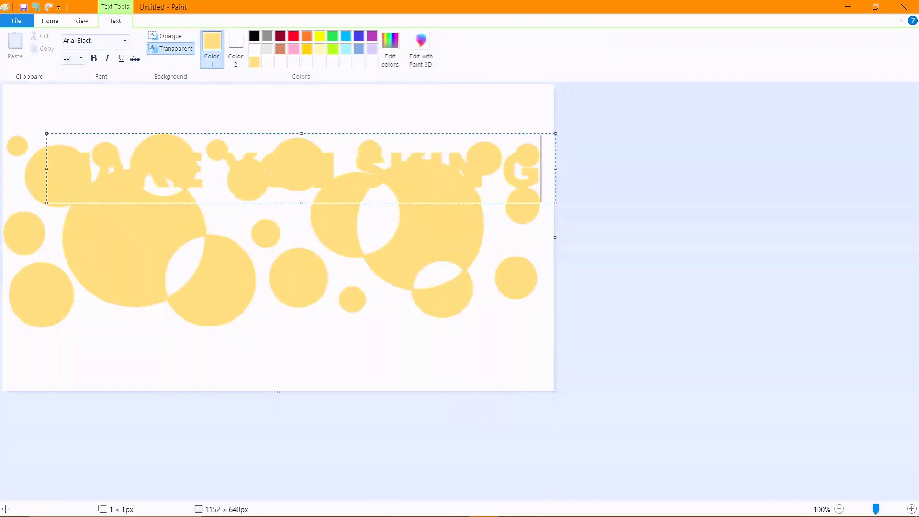
click(81, 58)
key(ctrl+a)
click(81, 58)
click(69, 158)
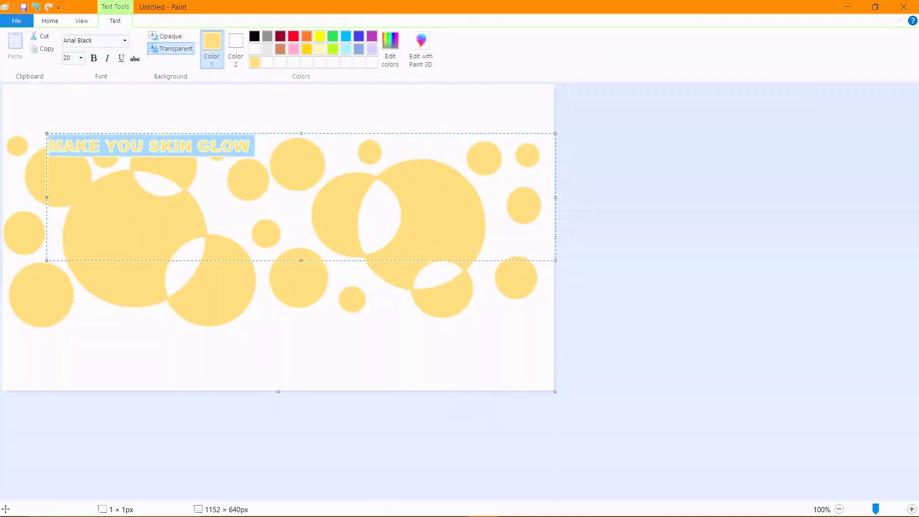
drag(555, 260, 276, 172)
click(332, 36)
Reshape and reposition the slogan box so the text wraps at size 16
drag(240, 134, 227, 153)
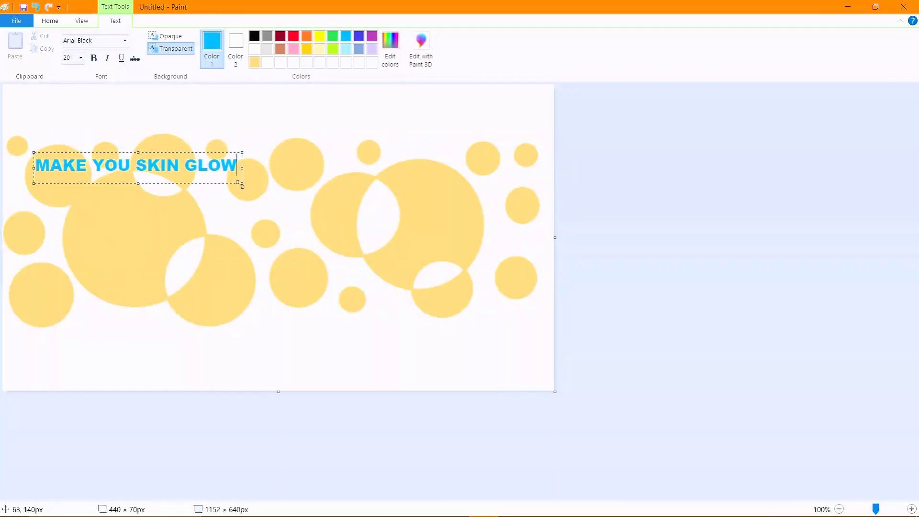
drag(242, 185, 233, 207)
key(ctrl+a)
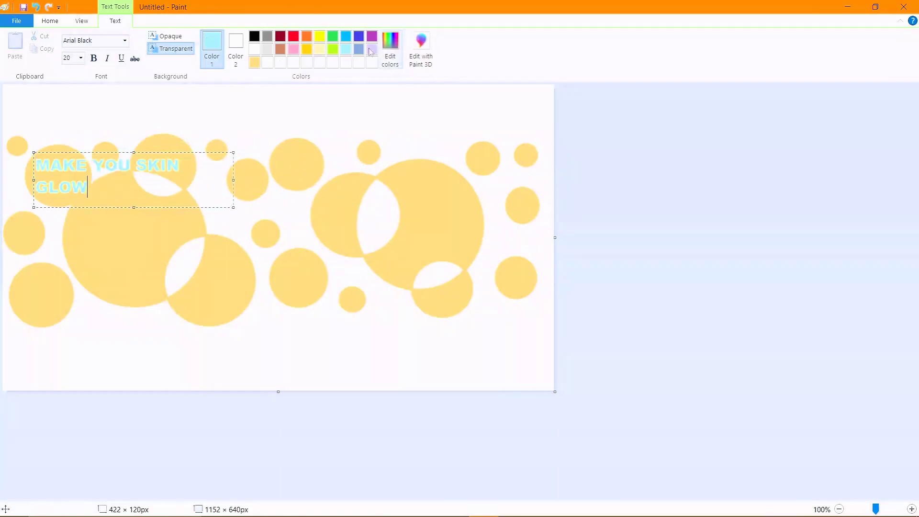
click(154, 184)
drag(178, 160, 210, 214)
key(ctrl+a)
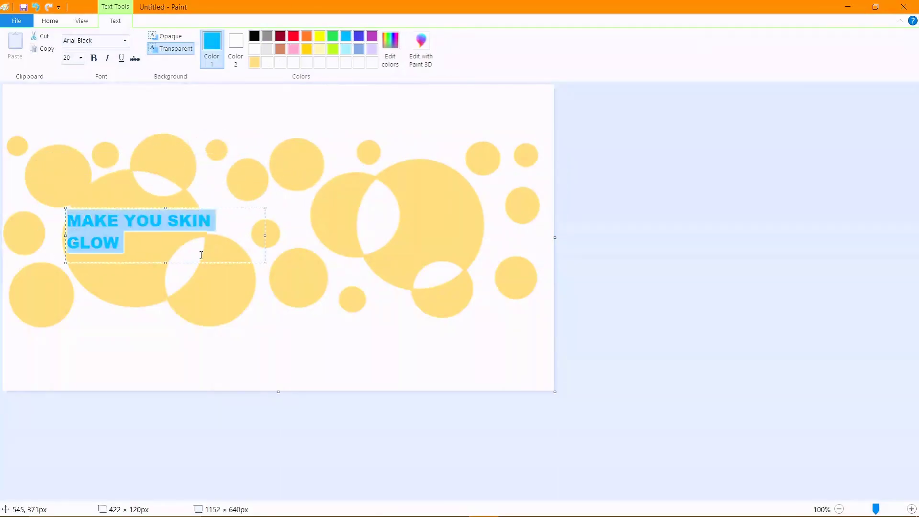
click(80, 58)
click(68, 130)
drag(265, 261, 214, 259)
drag(193, 206, 202, 210)
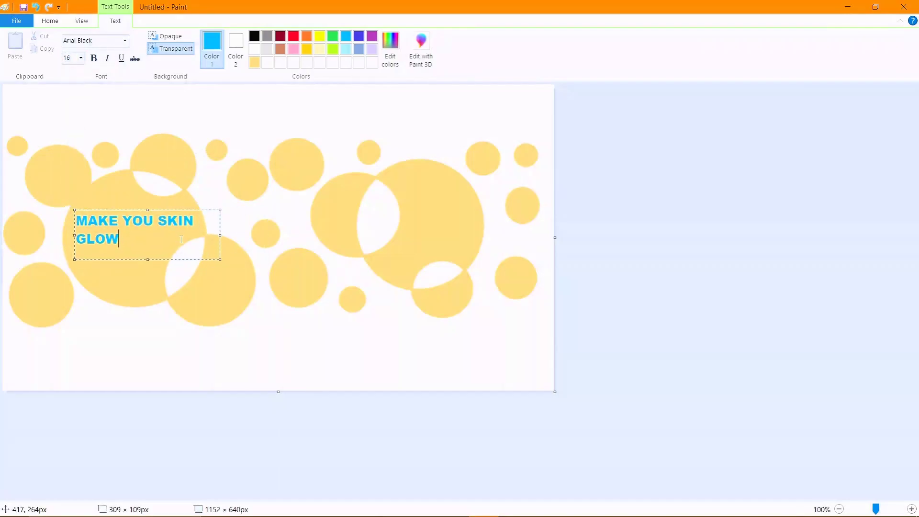
key(ctrl+a)
drag(165, 237, 101, 244)
mouse_move(196, 210)
mouse_down()
mouse_move(319, 194)
mouse_move(192, 216)
mouse_move(194, 202)
mouse_up()
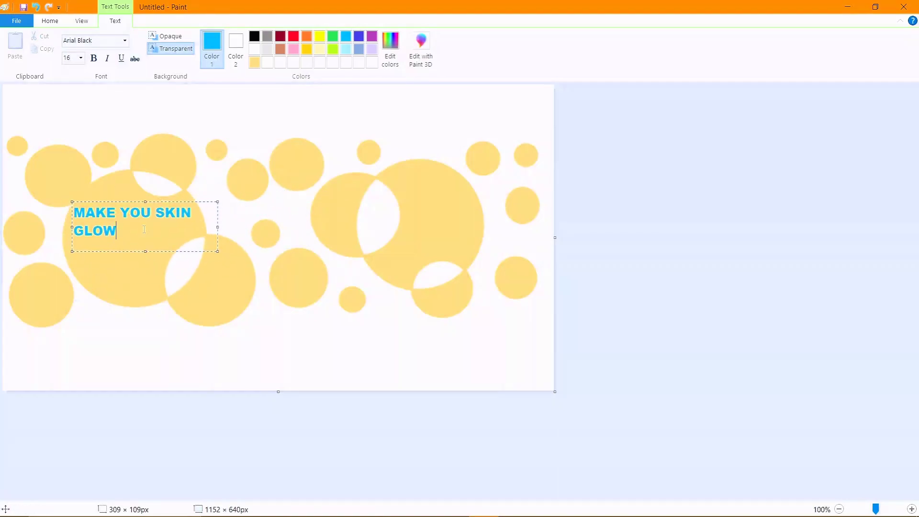
Make the slogan black, after trying green, and set it in Comic Sans MS
click(343, 343)
key(ctrl+a)
click(167, 232)
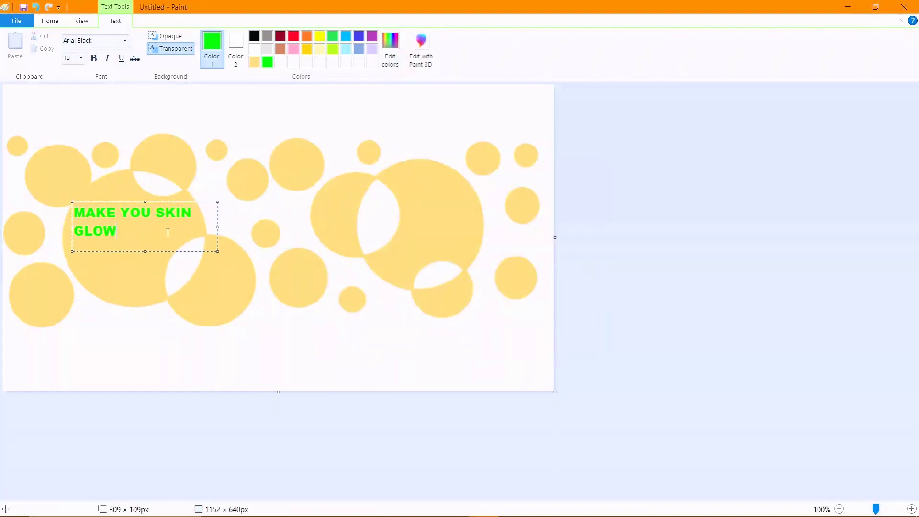
click(257, 36)
key(ctrl+a)
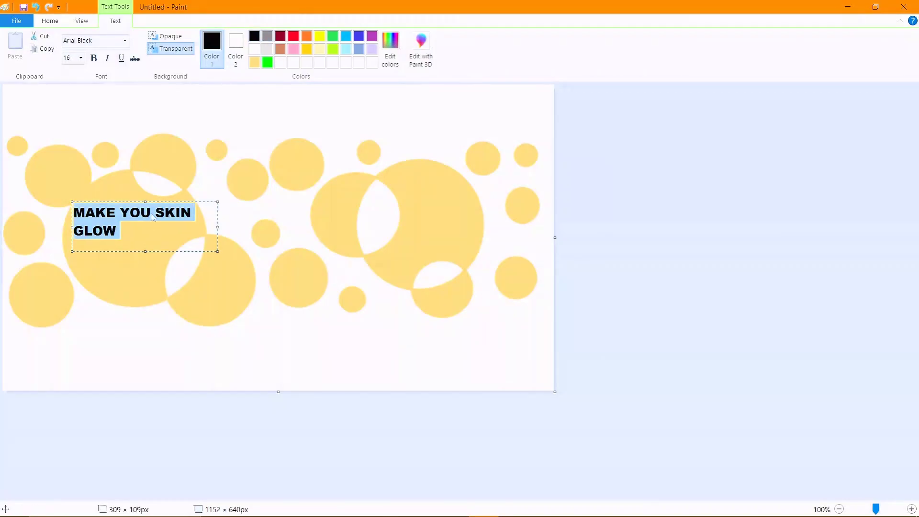
click(124, 40)
click(140, 235)
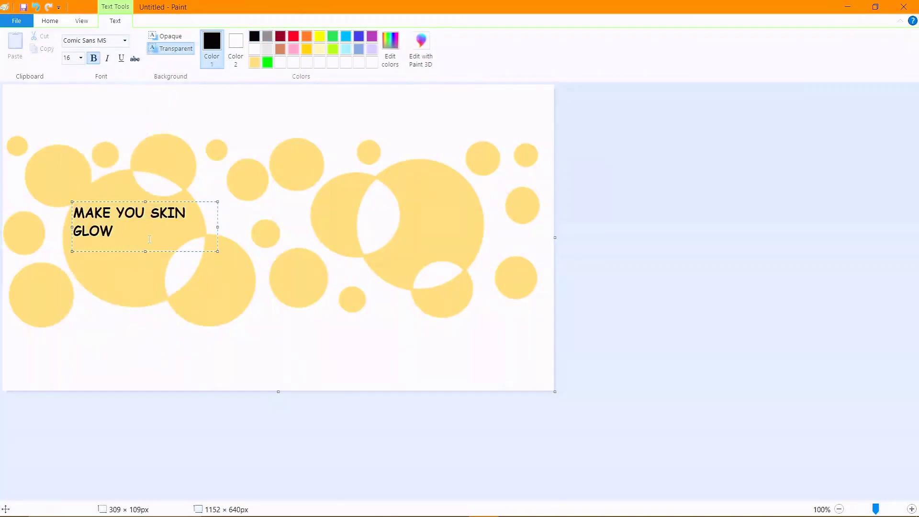
Try Impact, Fixedsys, Ink Free and MV Boli fonts on the slogan
click(124, 40)
click(95, 306)
click(124, 40)
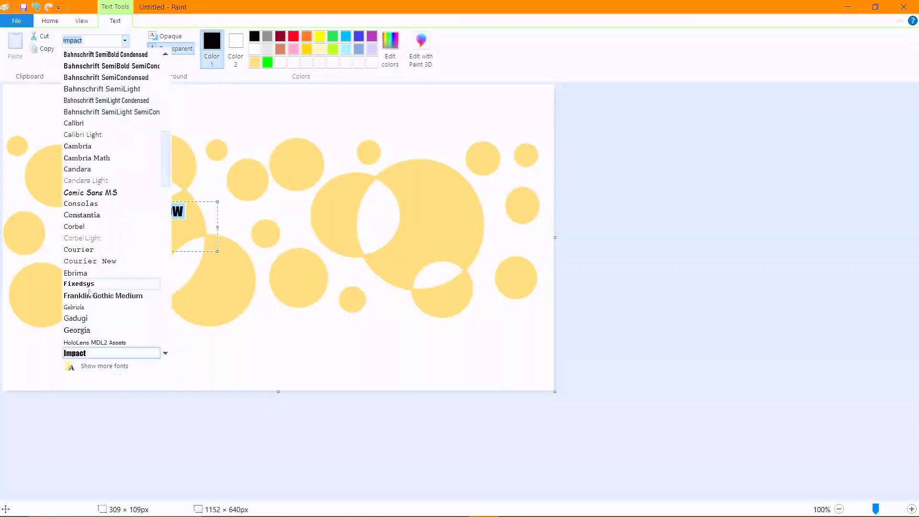
click(86, 241)
click(126, 40)
click(138, 244)
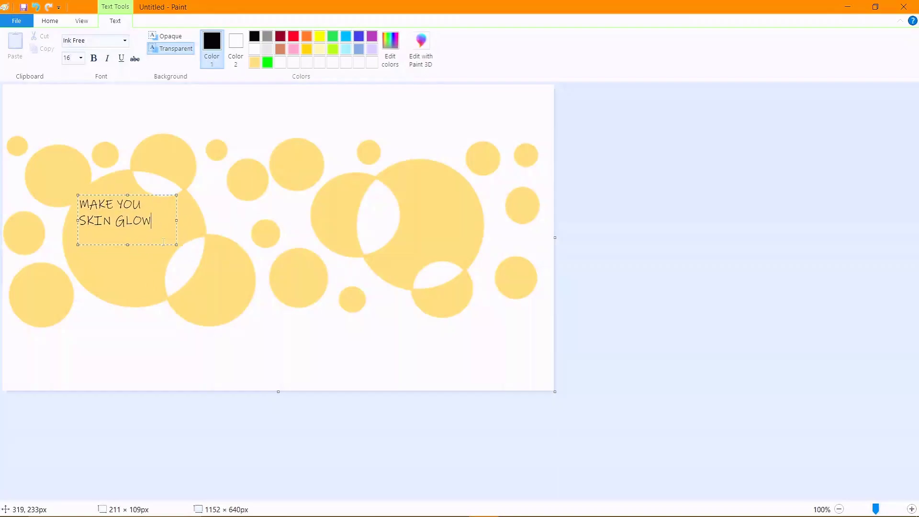
click(124, 40)
scroll(95, 240, down, 10)
click(86, 351)
Make the slogan grey and browse further through the font list
click(267, 36)
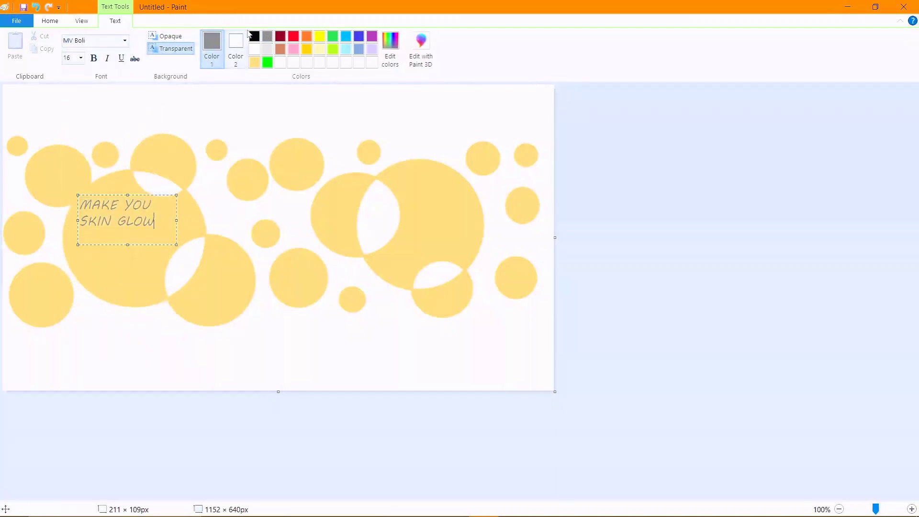
click(125, 41)
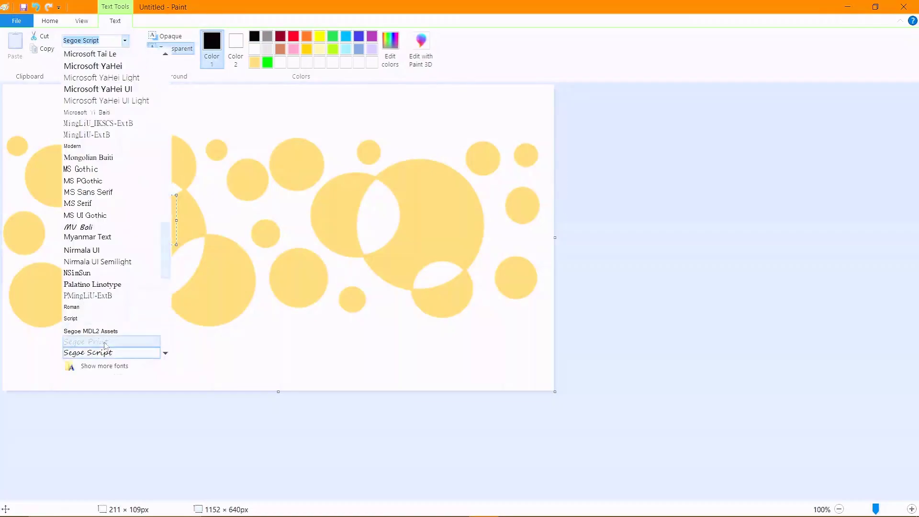
scroll(106, 339, down, 4)
scroll(104, 335, down, 6)
scroll(103, 325, up, 15)
scroll(100, 315, down, 5)
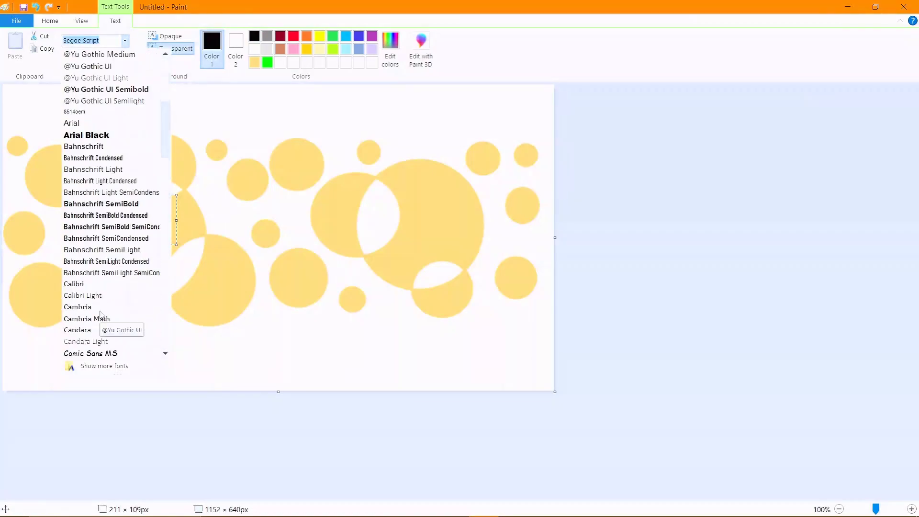
scroll(102, 315, down, 5)
scroll(110, 344, down, 4)
click(105, 366)
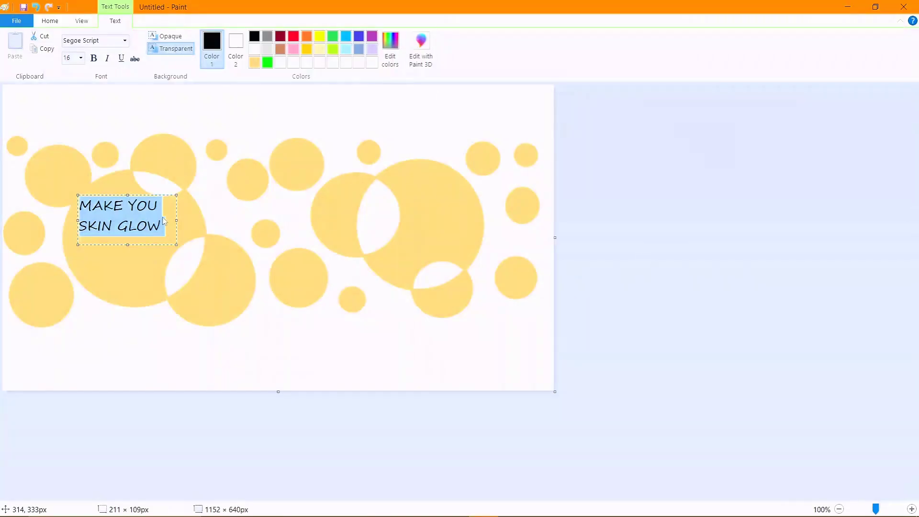
Mix a dark grey text colour in Edit colors and reselect the slogan text
click(389, 48)
click(592, 257)
click(343, 342)
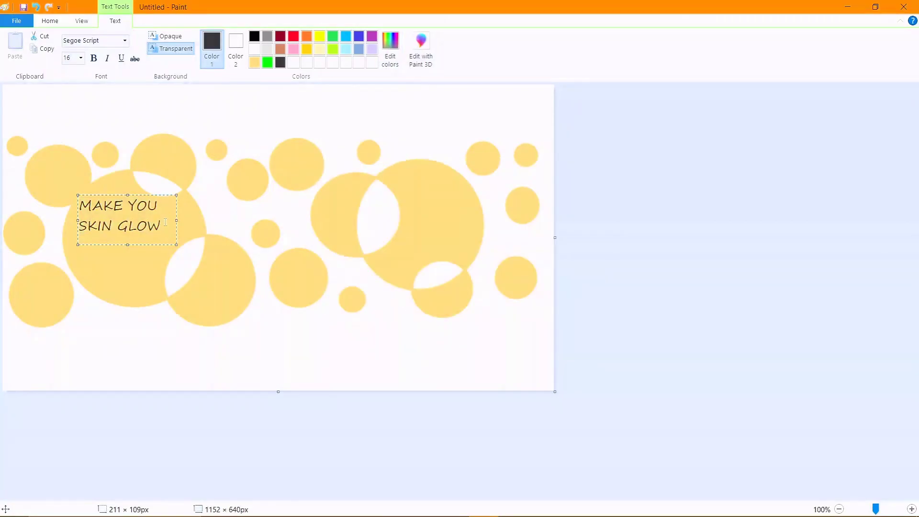
key(ctrl+a)
Add an 'IN JUST' text line right beneath the slogan
click(119, 287)
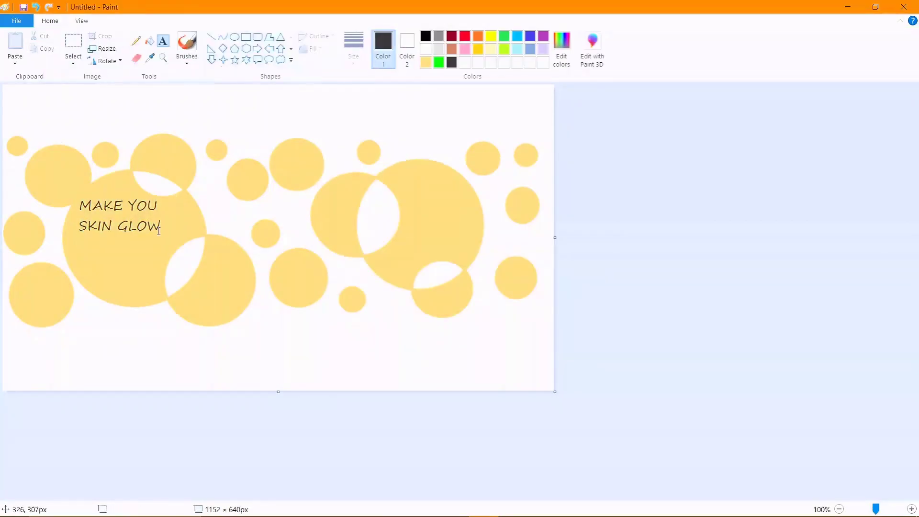
click(85, 241)
text(IN JUST)
drag(260, 248, 154, 249)
drag(144, 237, 160, 234)
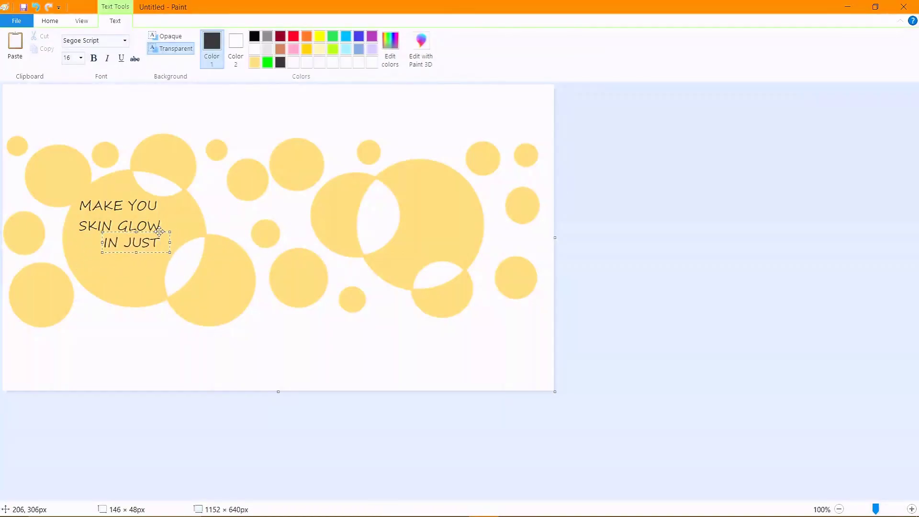
click(151, 272)
Add 'ONE CLICK' in blue under IN JUST and fix it onto the canvas
click(100, 262)
text(ONE CLICK)
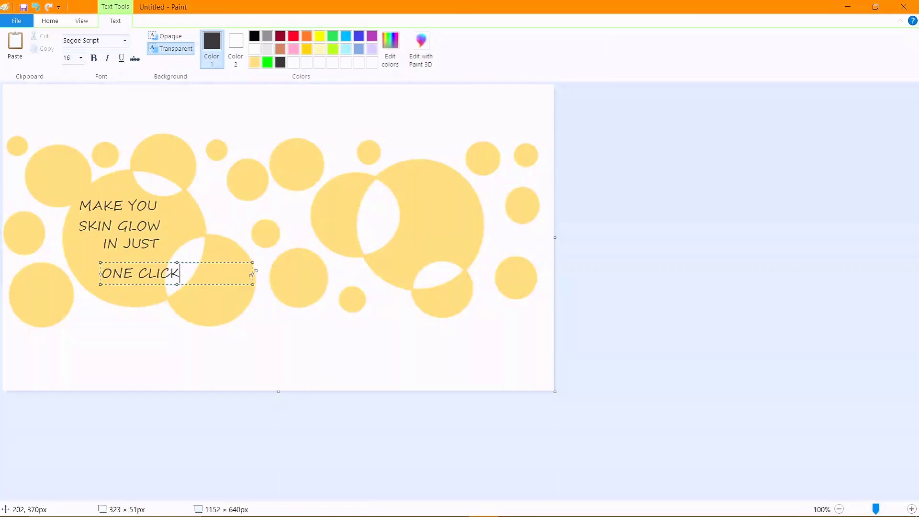
drag(251, 274, 200, 274)
drag(144, 262, 121, 250)
key(ctrl+a)
click(358, 36)
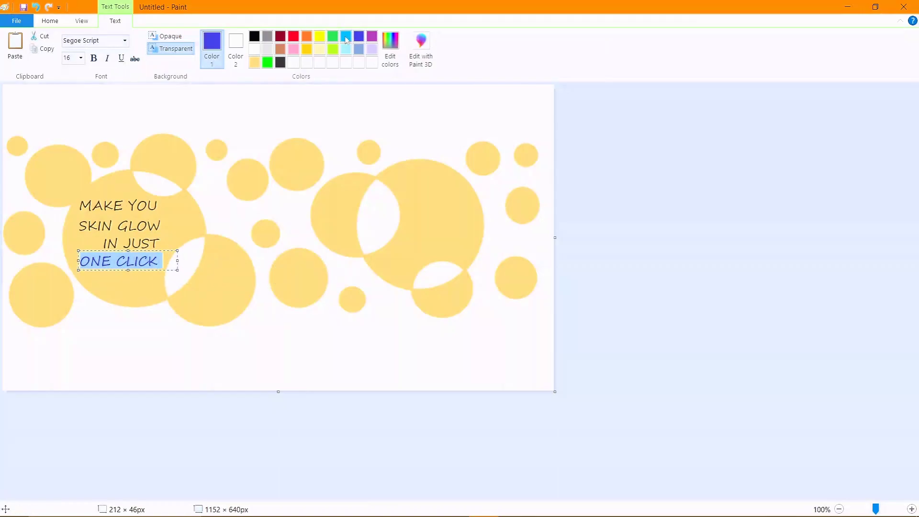
click(176, 261)
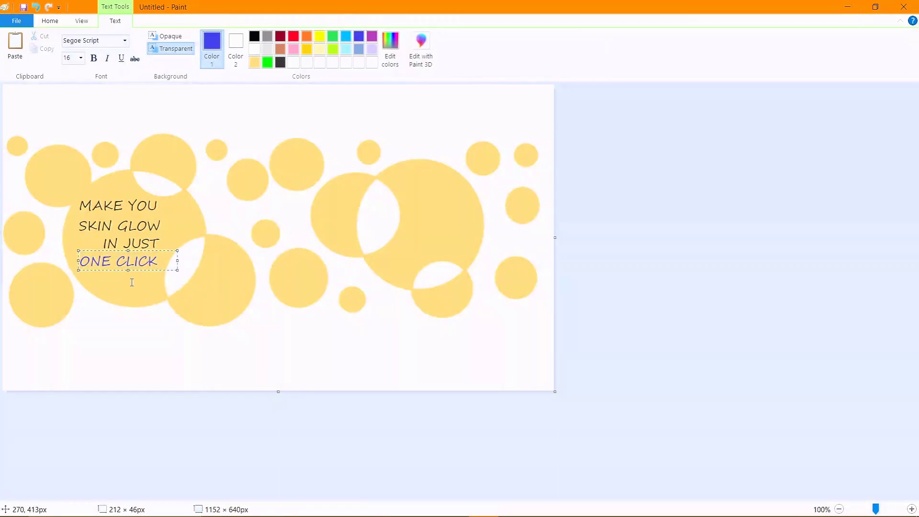
click(134, 278)
click(341, 169)
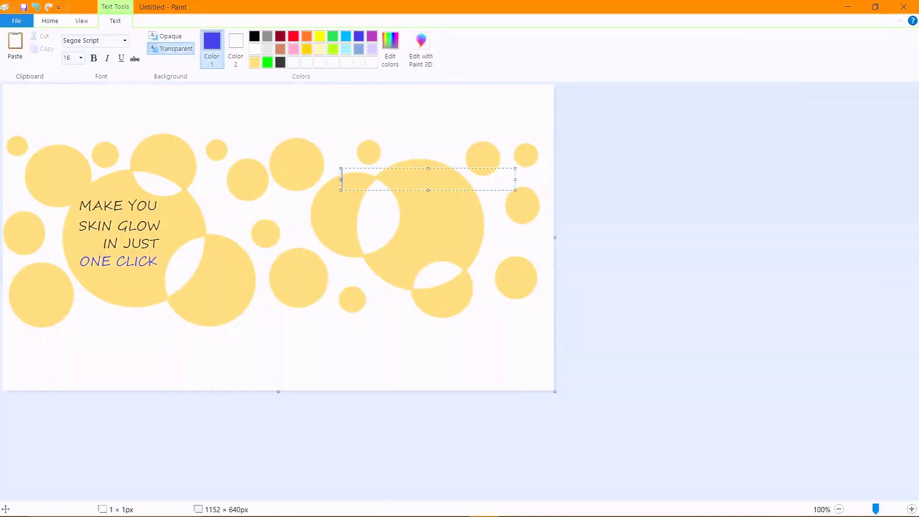
Type '3D SEJKAR', make it bold, and move it onto the large right circle
text(3DSEJKAR)
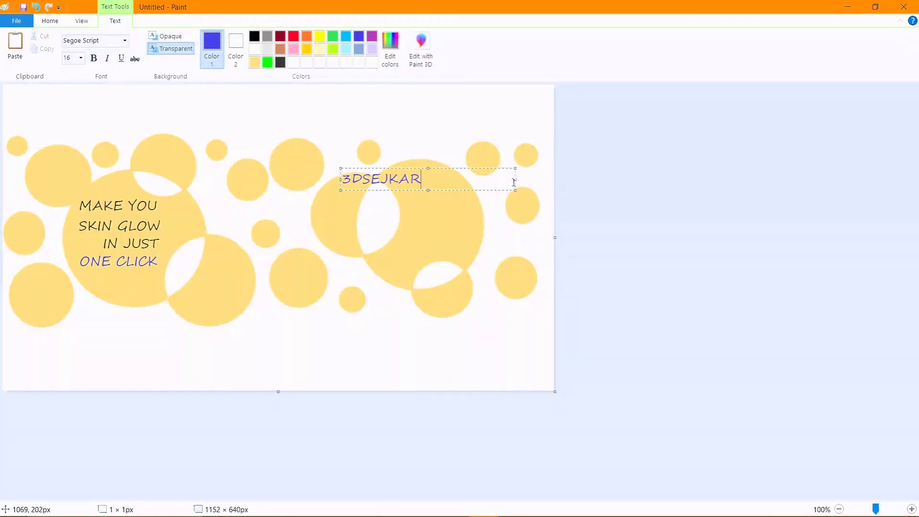
key(ctrl+a)
click(80, 57)
click(72, 191)
mouse_move(459, 168)
mouse_down()
mouse_move(485, 185)
mouse_move(489, 201)
mouse_up()
key(ctrl+b)
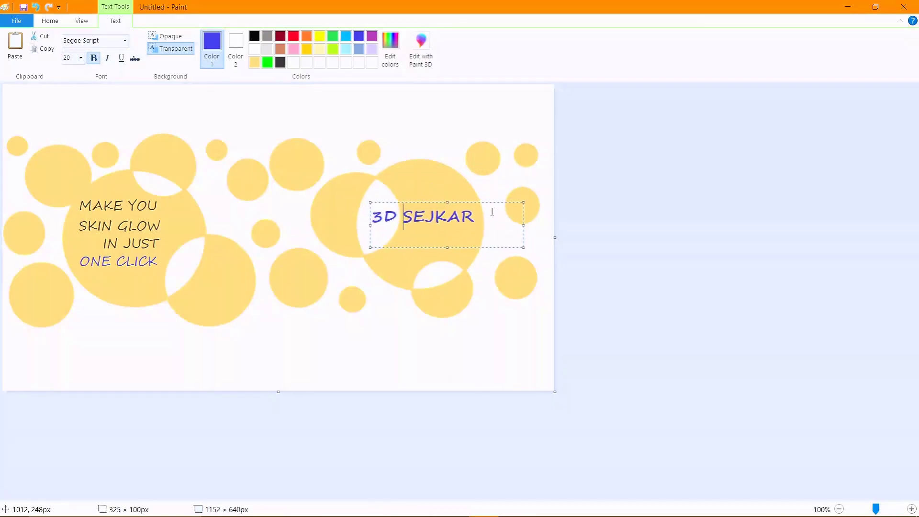
Set the brand text to MV Boli size 22, with SEJKAR in dark grey
key(ctrl+a)
click(125, 40)
click(82, 228)
double_click(436, 215)
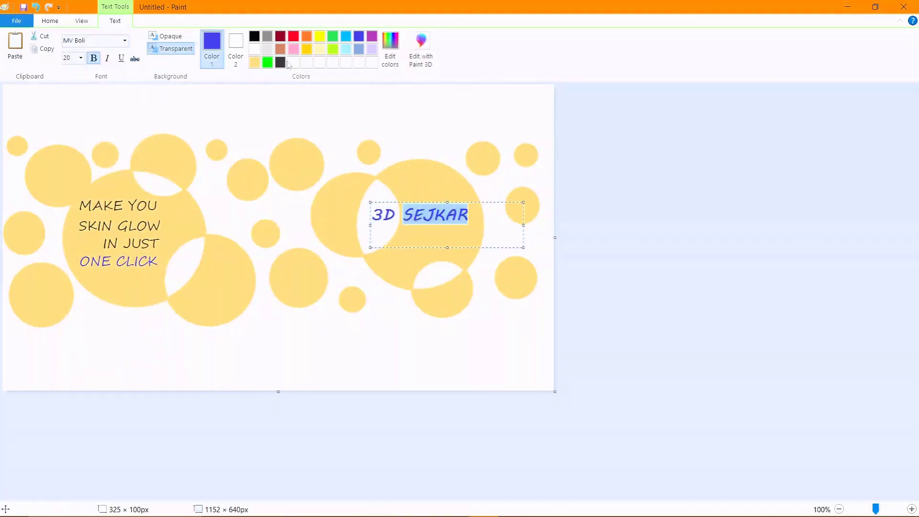
click(280, 62)
drag(478, 200, 494, 207)
key(ctrl+a)
key(ctrl+shift+period)
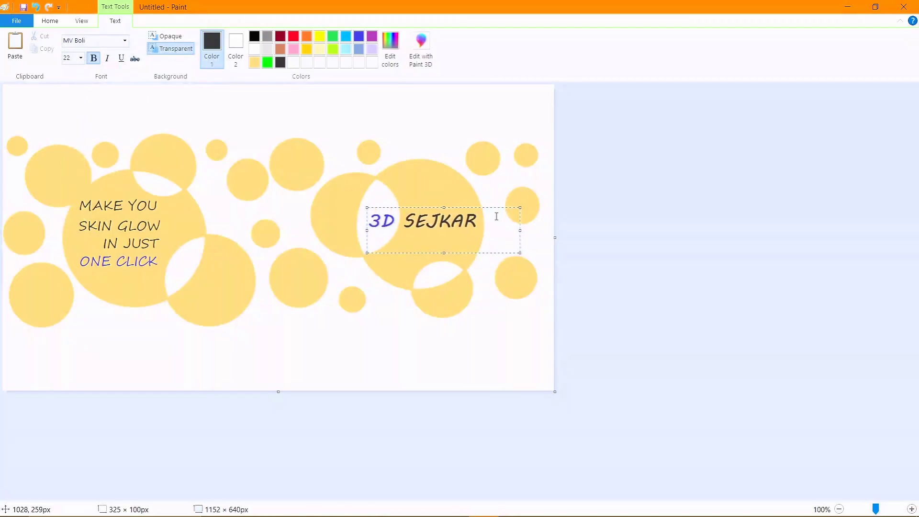
Add a small 'THE BRAND NAME' caption positioned above SEJKAR
click(476, 193)
click(375, 172)
text(THE BRAND NAME)
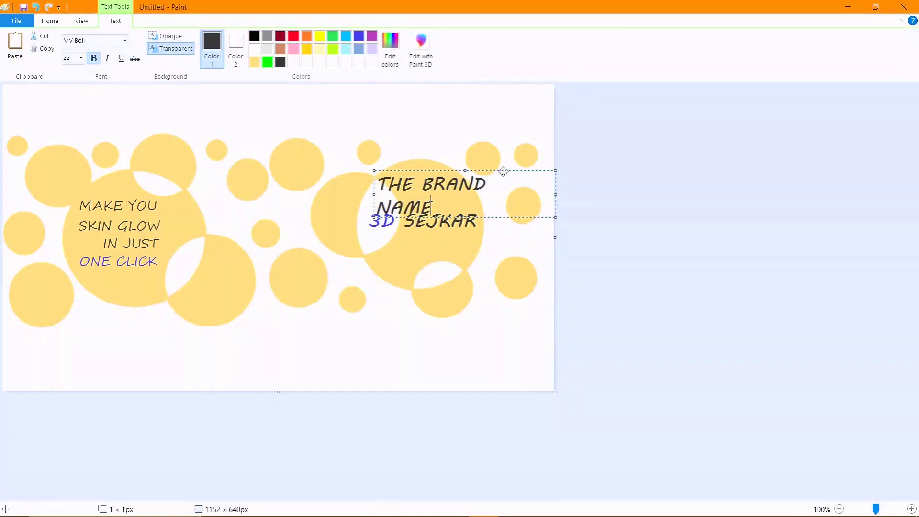
key(ctrl+a)
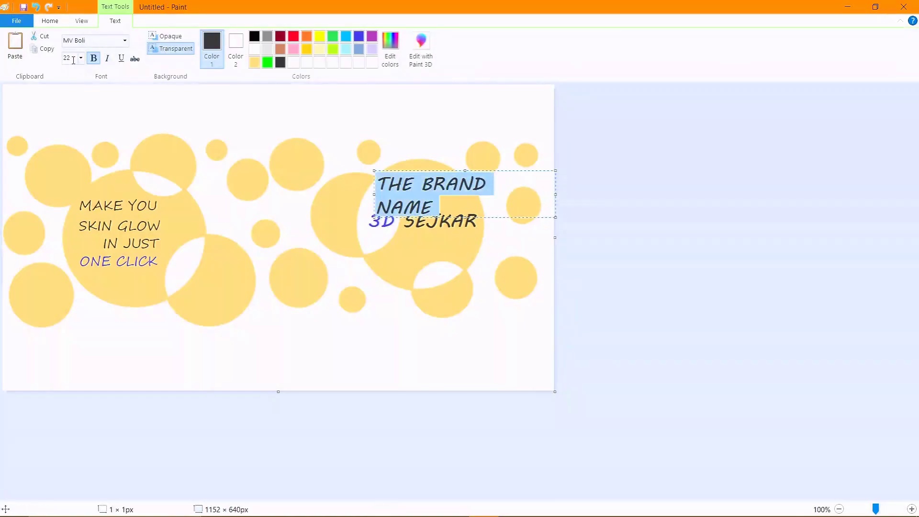
key(ctrl+shift+comma)
key(ctrl+shift+comma)
key(ctrl+shift+comma)
mouse_move(451, 171)
mouse_down()
mouse_move(484, 186)
mouse_move(474, 184)
mouse_move(481, 226)
mouse_up()
key(ctrl+a)
key(ctrl+shift+comma)
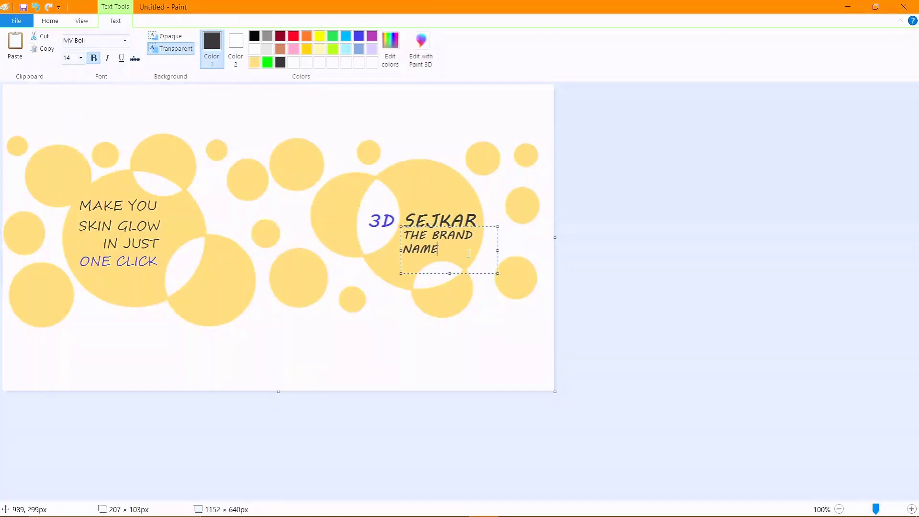
drag(482, 225, 484, 226)
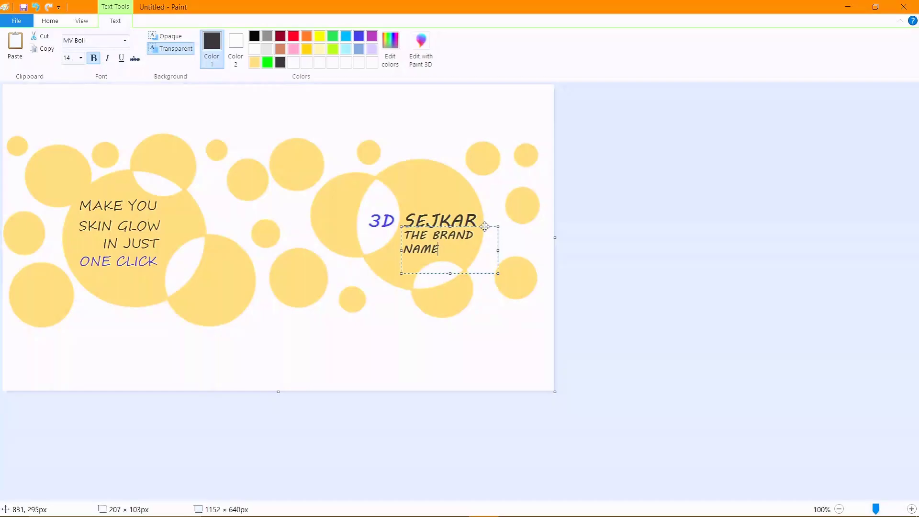
Set THE BRAND NAME caption to size 12 and fix it onto the canvas
drag(404, 192, 448, 210)
click(81, 57)
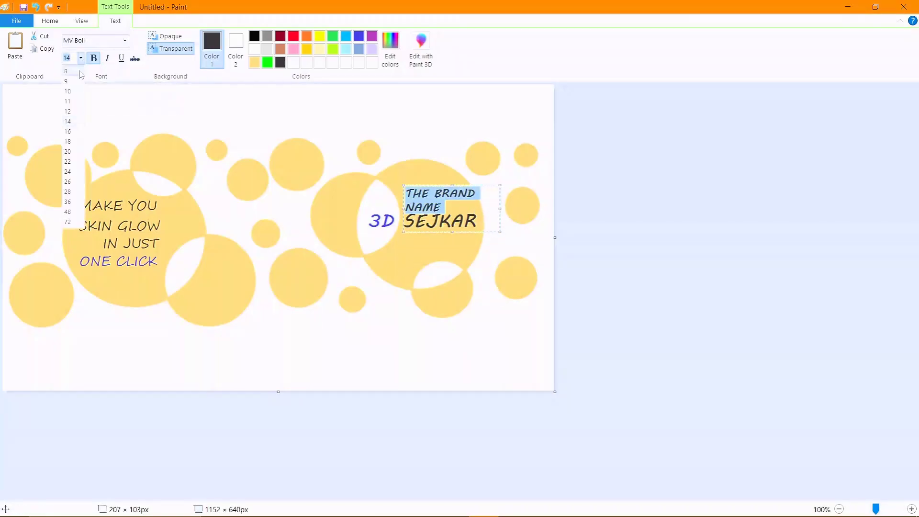
click(68, 111)
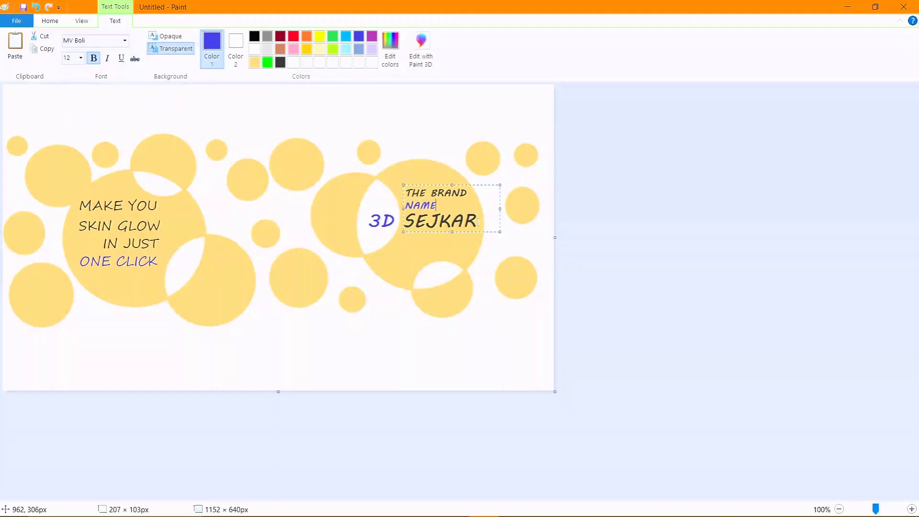
click(407, 241)
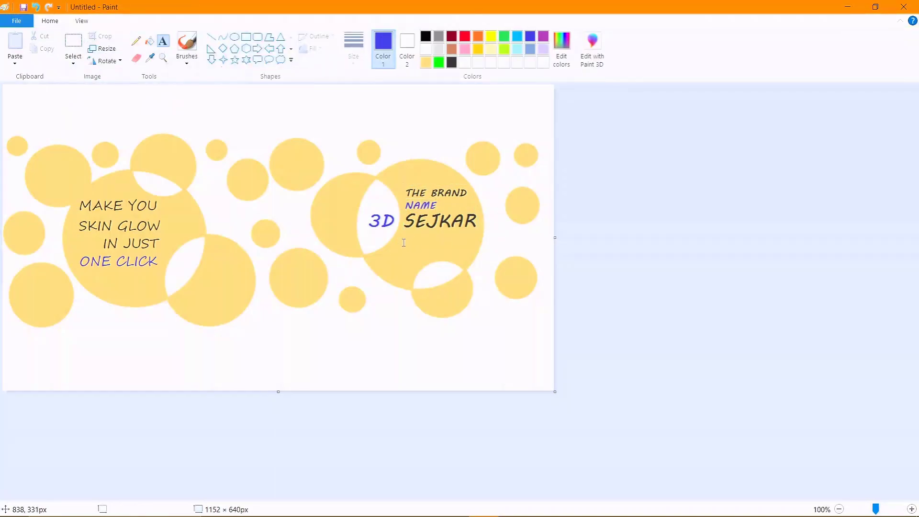
click(399, 242)
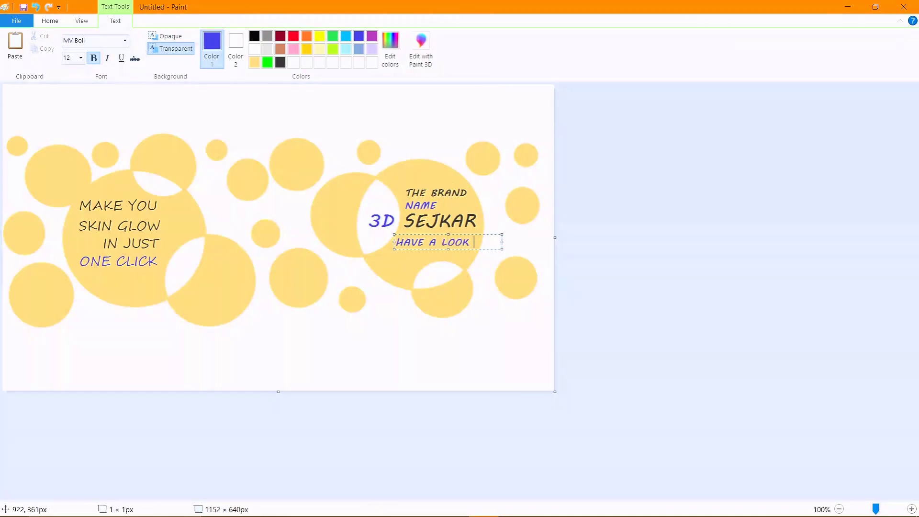
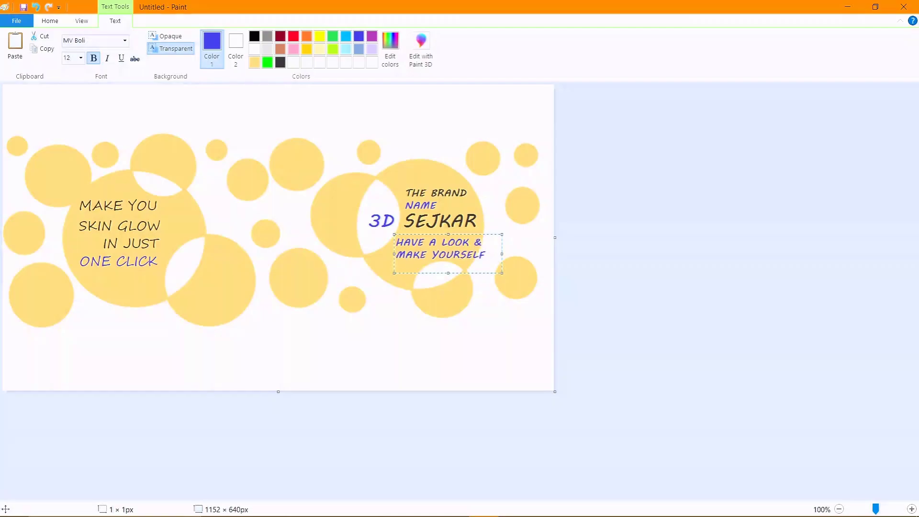
Select the tagline under SEJKAR and reduce its font size to 10
key(ctrl+a)
click(80, 58)
click(72, 106)
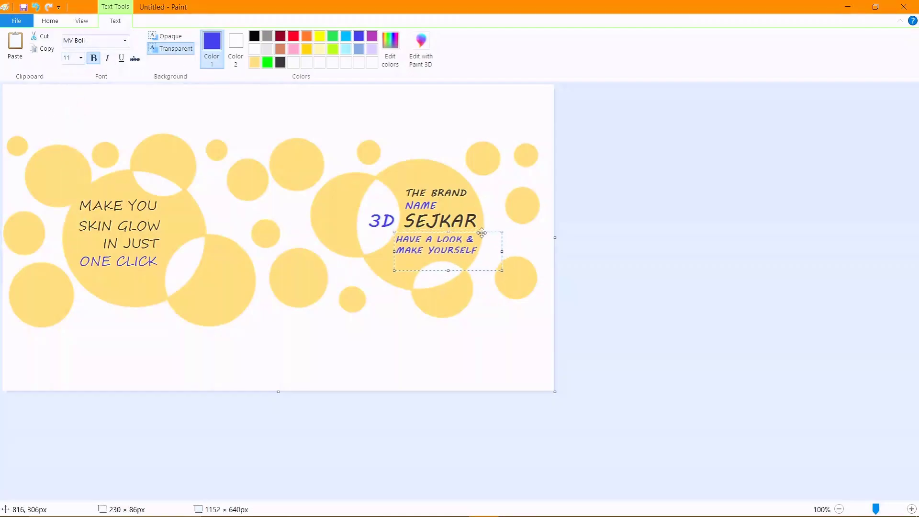
click(80, 58)
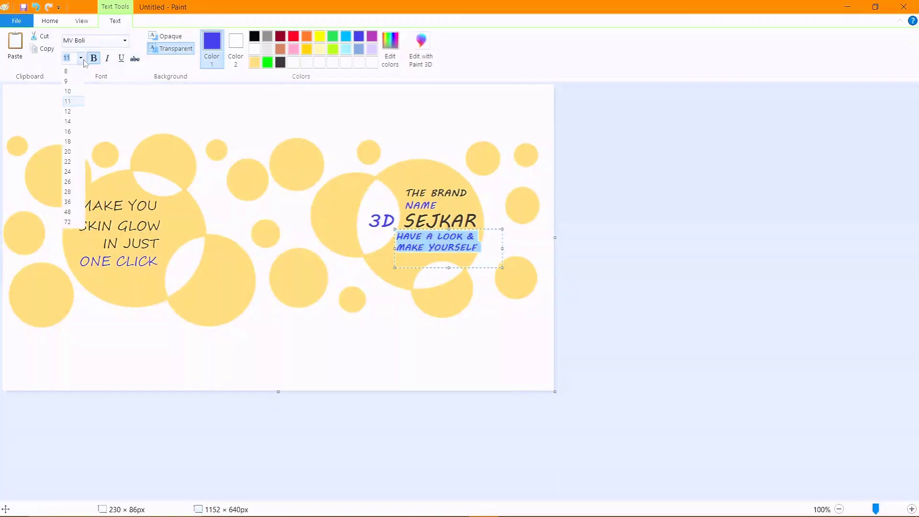
click(72, 91)
text(FIRST ONE)
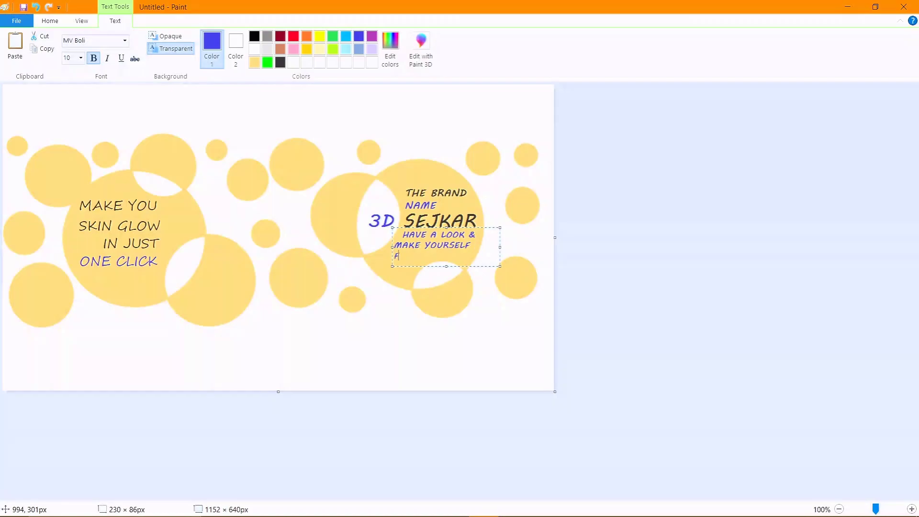
Widen the tagline box so it reflows into three lines ending THE FIRST ONE, commit it, and bring up Save As
click(470, 229)
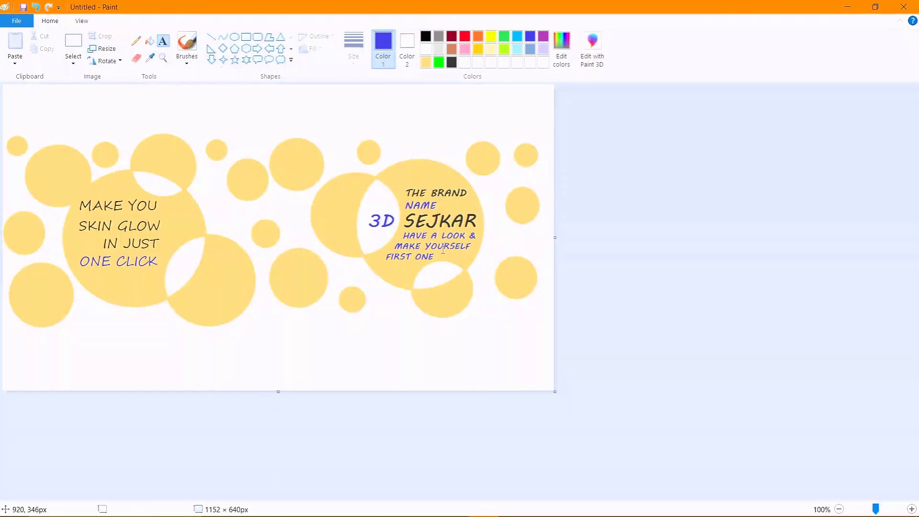
key(ctrl+z)
text(HAVE A NICE LOOK & MAKE YOURSELF THE FIRST ONE)
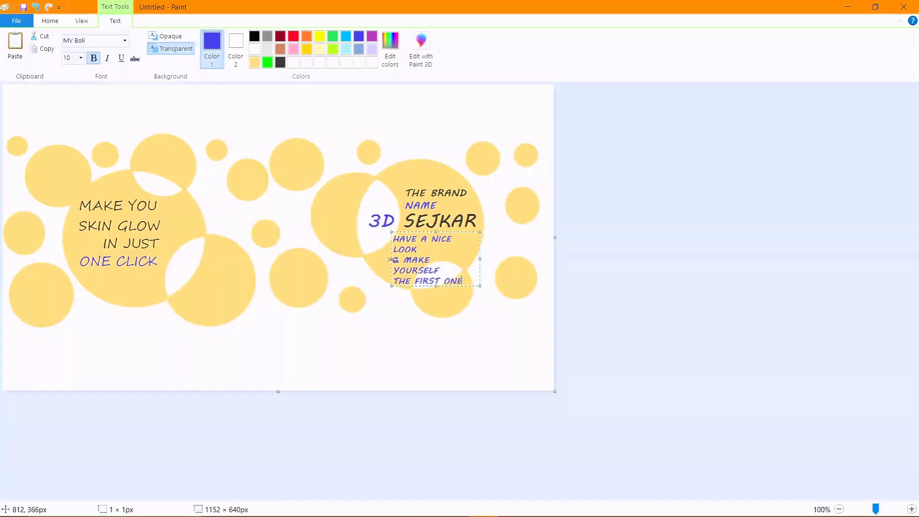
mouse_move(390, 260)
mouse_down()
mouse_move(361, 260)
mouse_move(378, 239)
mouse_up()
key(ctrl+a)
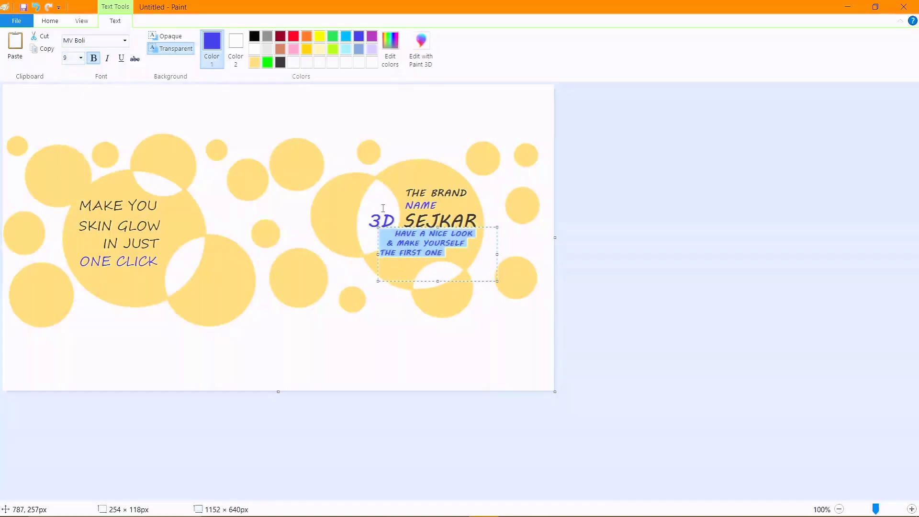
drag(481, 227, 487, 227)
key(Escape)
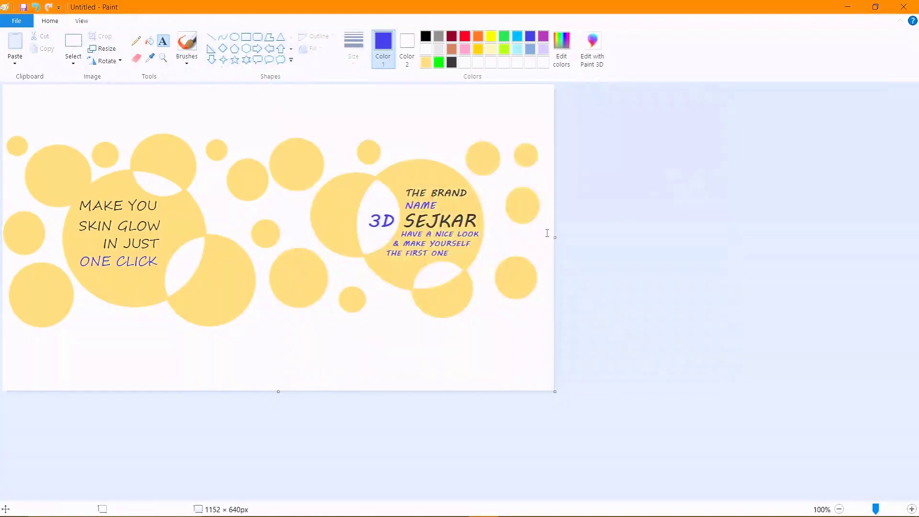
key(ctrl+s)
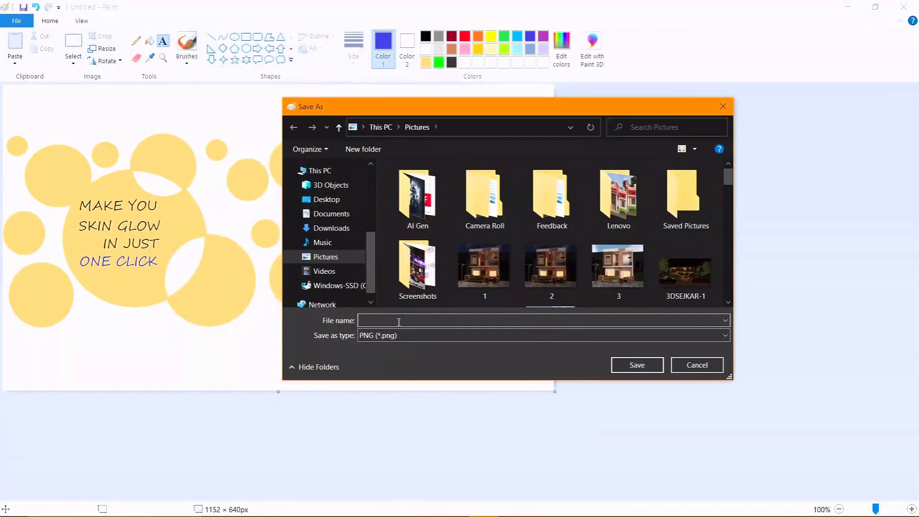
Save the banner as PRO and add a block of filler text mid-canvas
text(PRO)
key(Return)
click(202, 131)
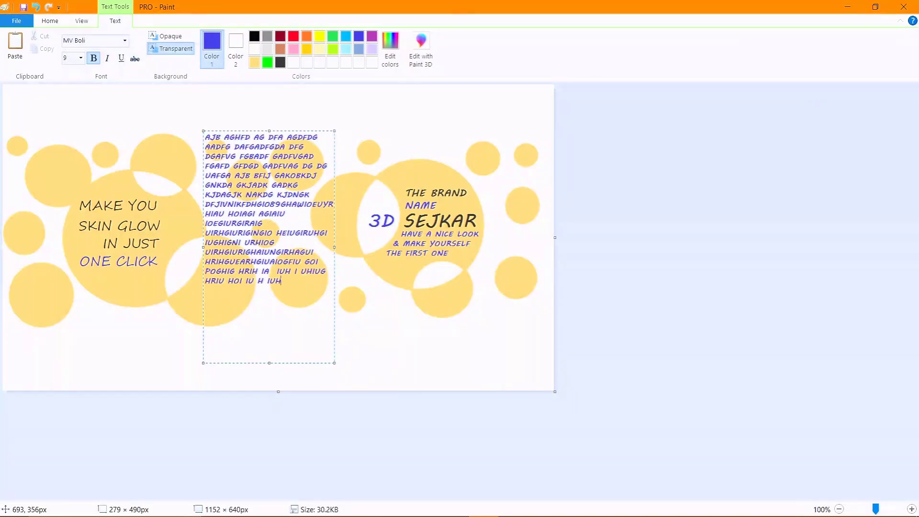
click(239, 252)
click(242, 223)
click(266, 204)
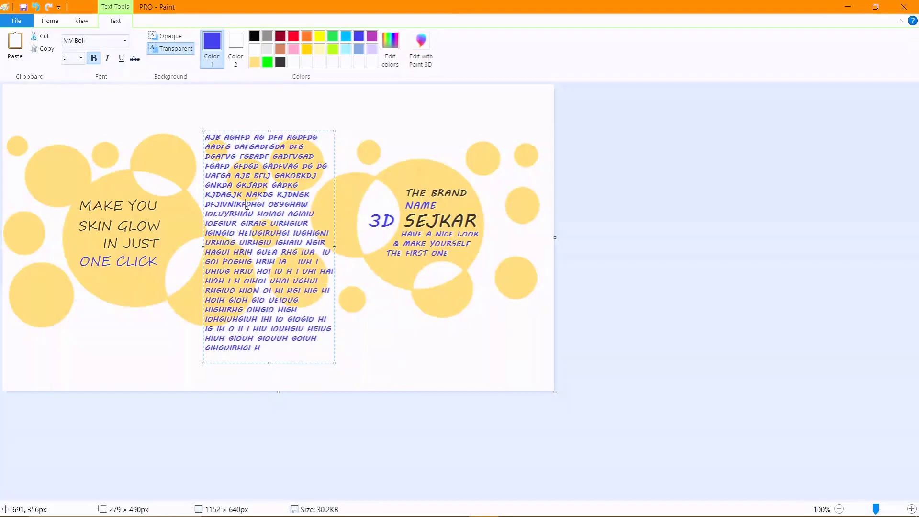
Nudge the filler text block upward, commit it, and save the banner again
key(ctrl+a)
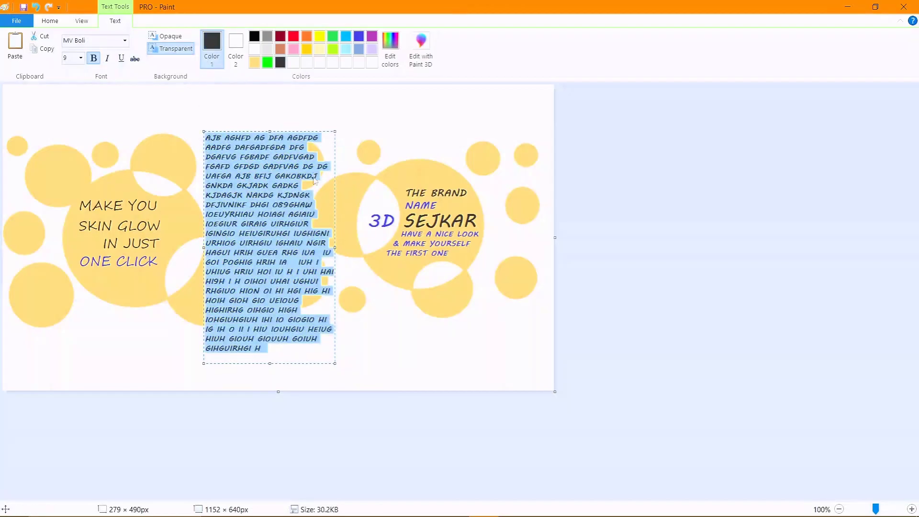
drag(313, 130, 315, 118)
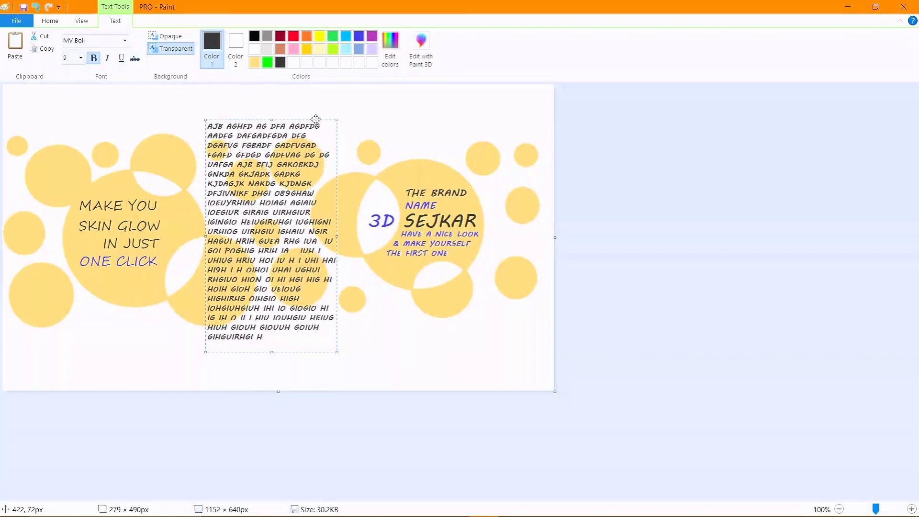
click(16, 20)
click(66, 93)
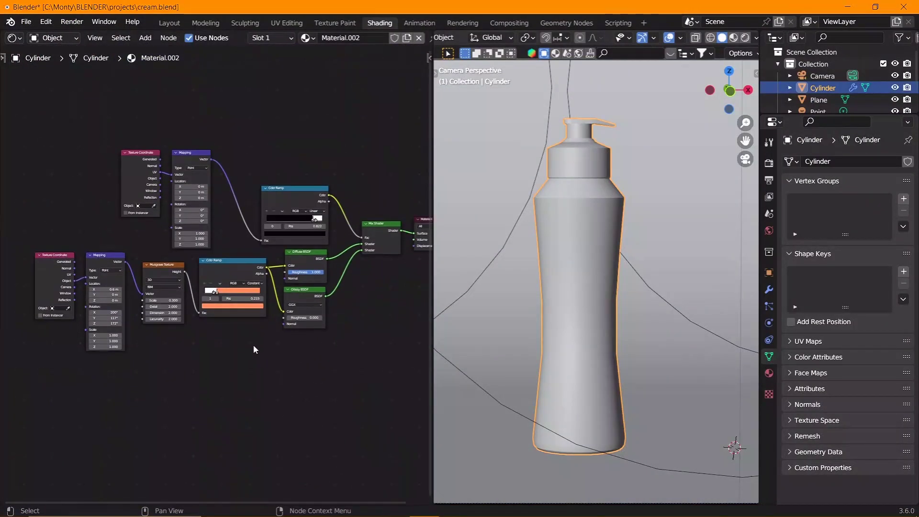
Select the bottle body's face loops in Edit Mode and unwrap them with Smart UV Project
click(668, 47)
key(Tab)
alt+click(588, 199)
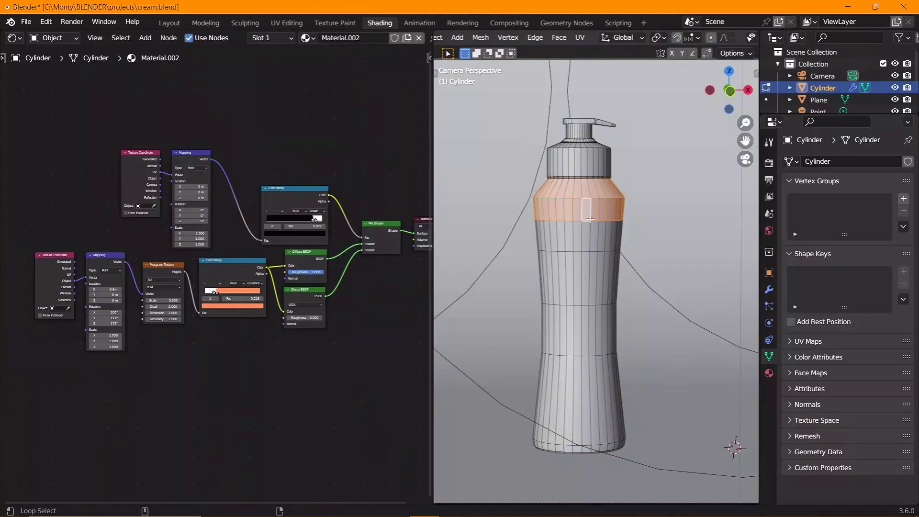
alt+shift+click(589, 239)
alt+shift+click(588, 332)
alt+shift+click(586, 402)
key(u)
click(575, 244)
click(615, 375)
scroll(293, 281, down, 2)
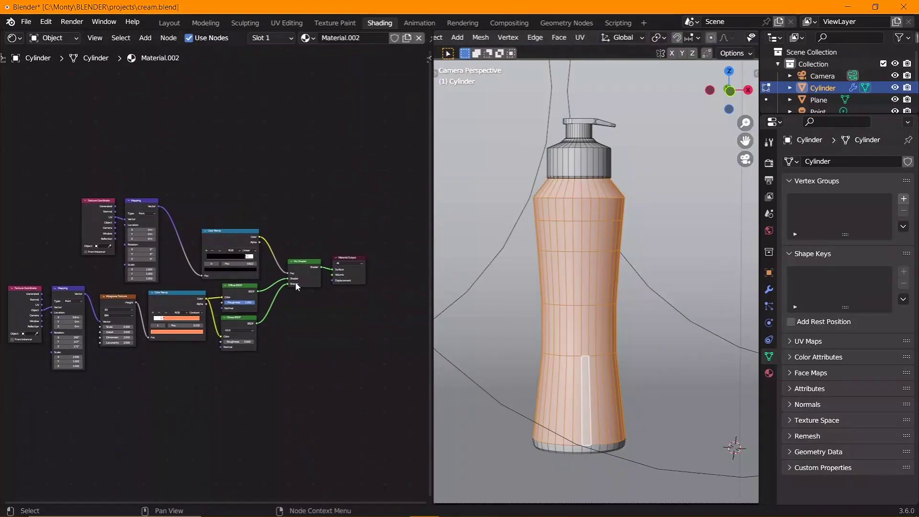
scroll(298, 263, up, 3)
scroll(298, 263, up, 2)
scroll(298, 264, down, 2)
Add an Image Texture node loaded with PRO.png from the Pictures folder
key(shift+a)
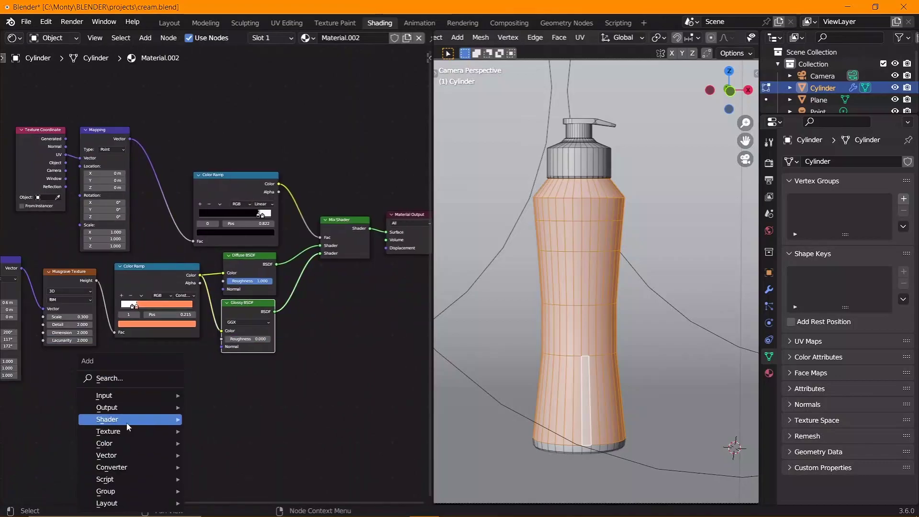
click(238, 334)
click(158, 421)
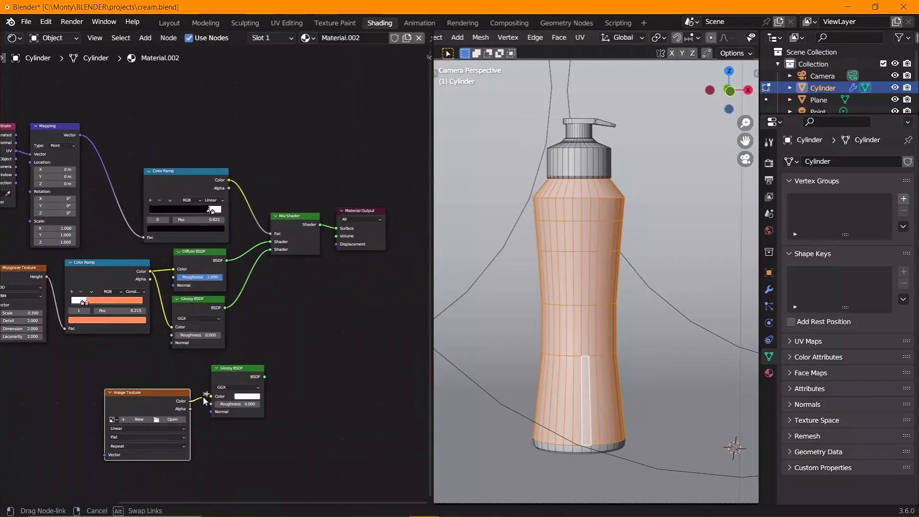
click(187, 417)
click(178, 233)
scroll(485, 324, down, 5)
scroll(485, 324, down, 5)
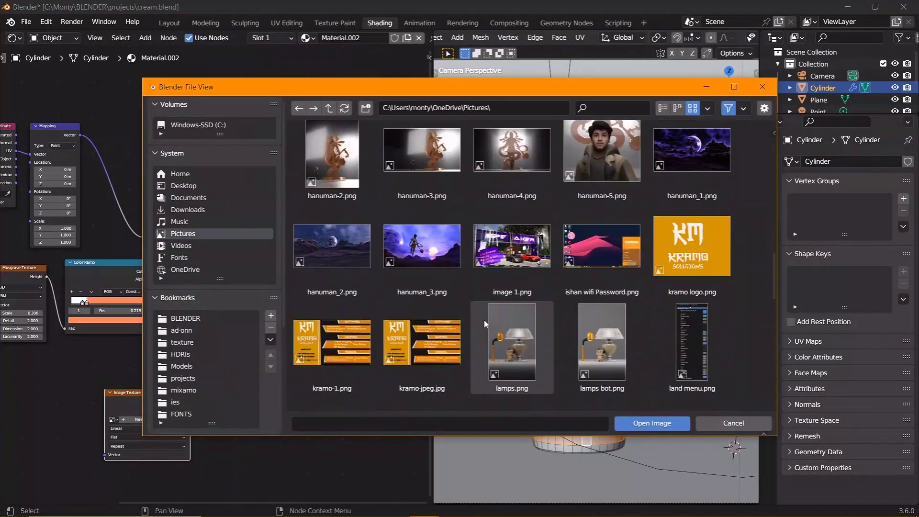
scroll(485, 324, down, 5)
double_click(602, 190)
scroll(527, 37, down, 3)
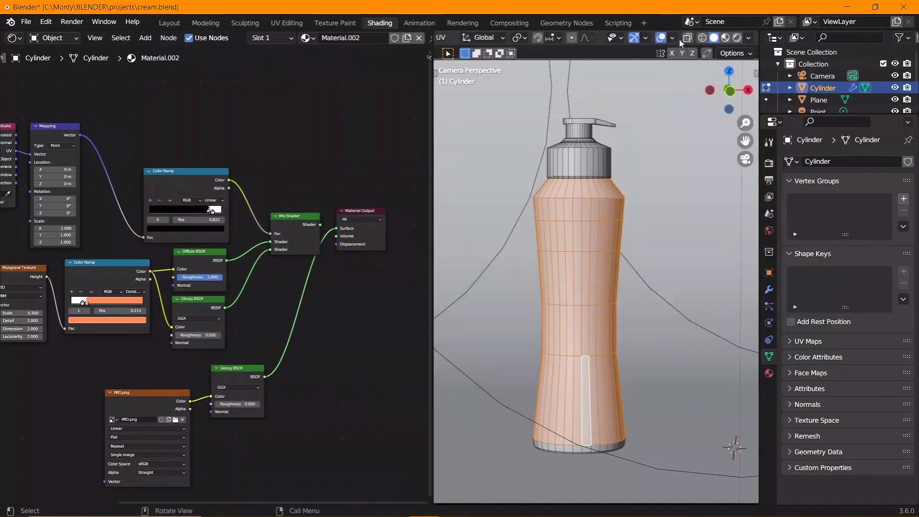
Set the Glossy BSDF roughness to 0.444 and view the bottle in Rendered shading
click(725, 38)
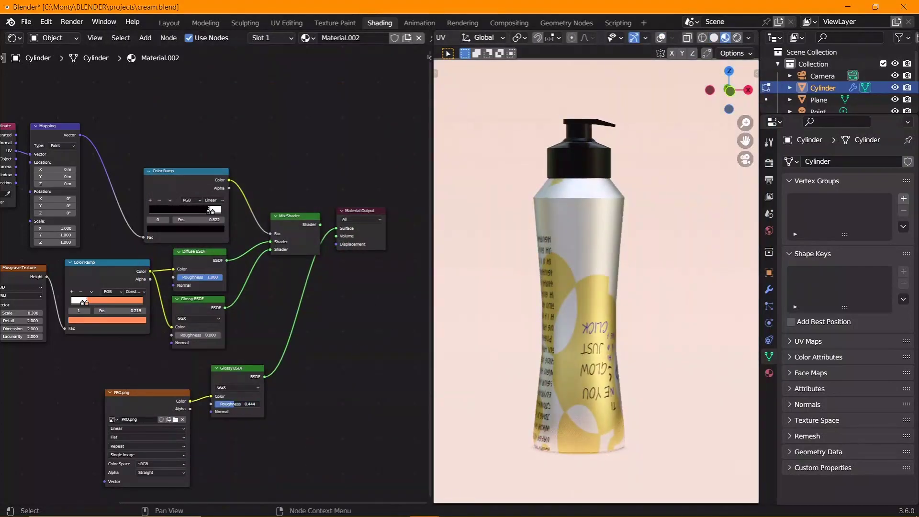
drag(228, 404, 249, 404)
drag(297, 212, 289, 182)
middle_drag(339, 228, 306, 233)
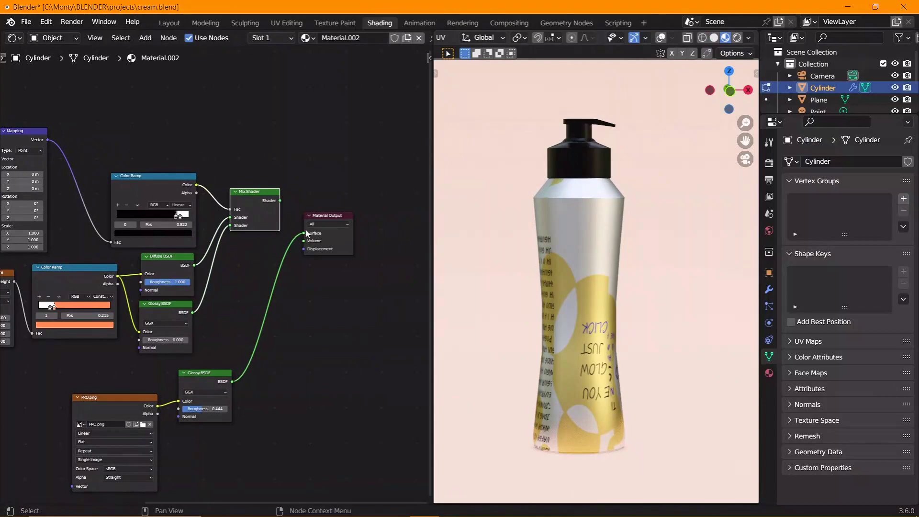
click(737, 38)
In UV Editing, view through the camera in Rendered mode and rotate the UVs 180°
click(286, 23)
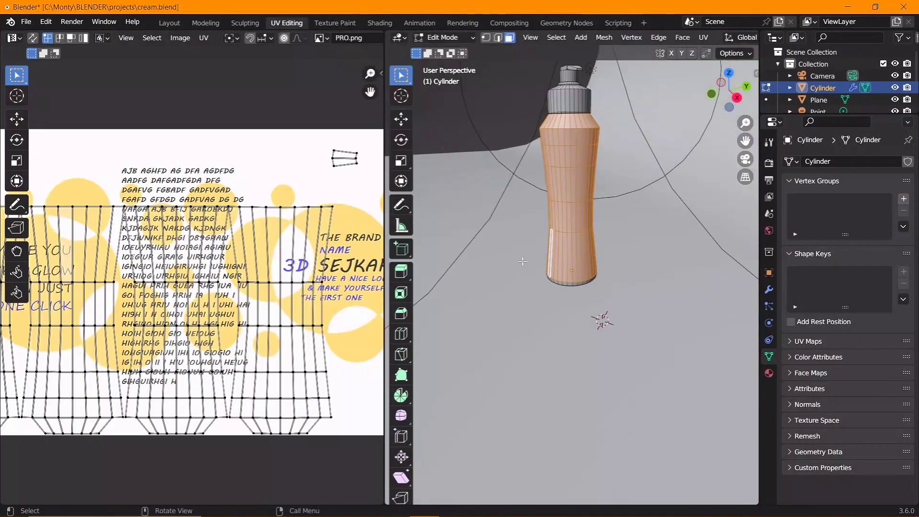
middle_drag(599, 318, 666, 335)
key(KP_0)
scroll(575, 38, down, 5)
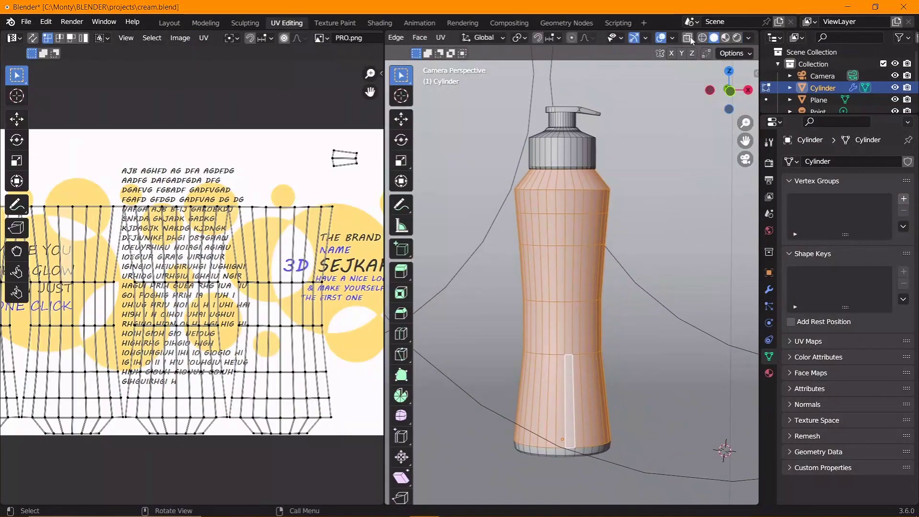
click(737, 38)
scroll(215, 287, down, 3)
text(ar)
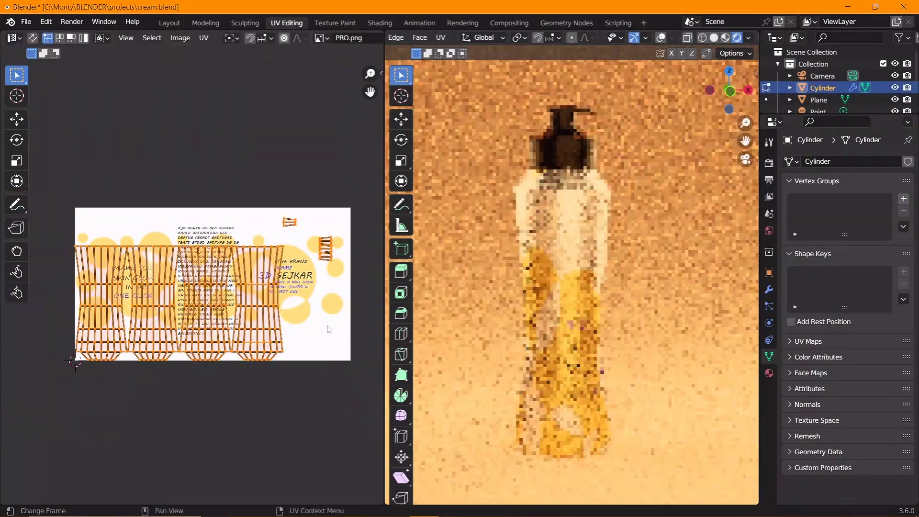
text(180)
key(Return)
Move and scale the UV islands to fill the banner image
key(g)
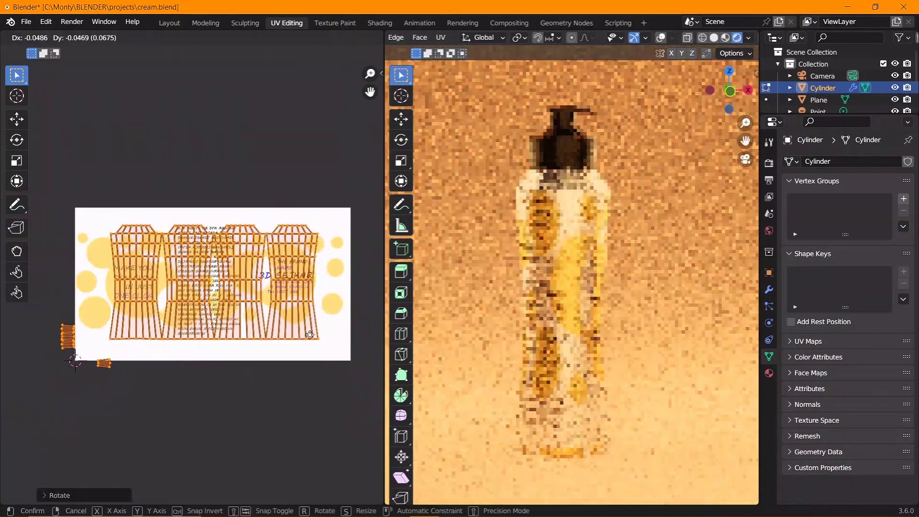
key(s)
key(g)
click(356, 357)
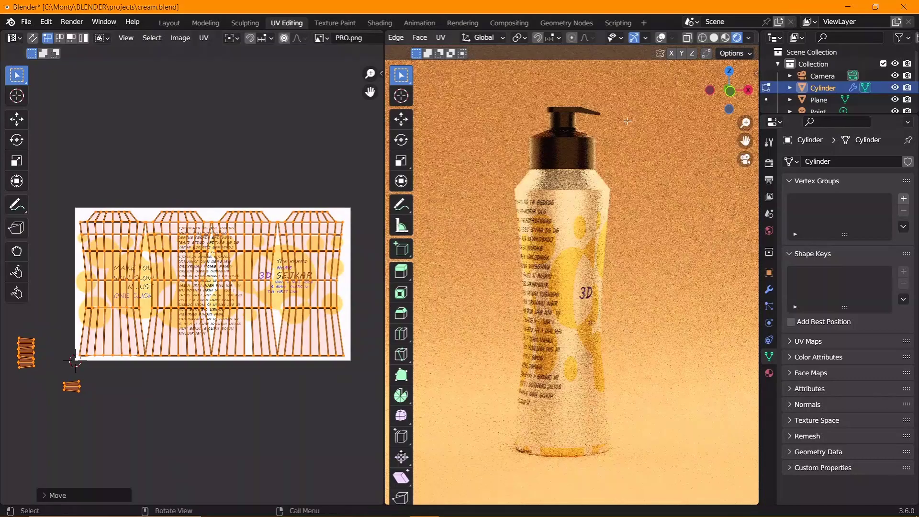
middle_drag(590, 300, 640, 272)
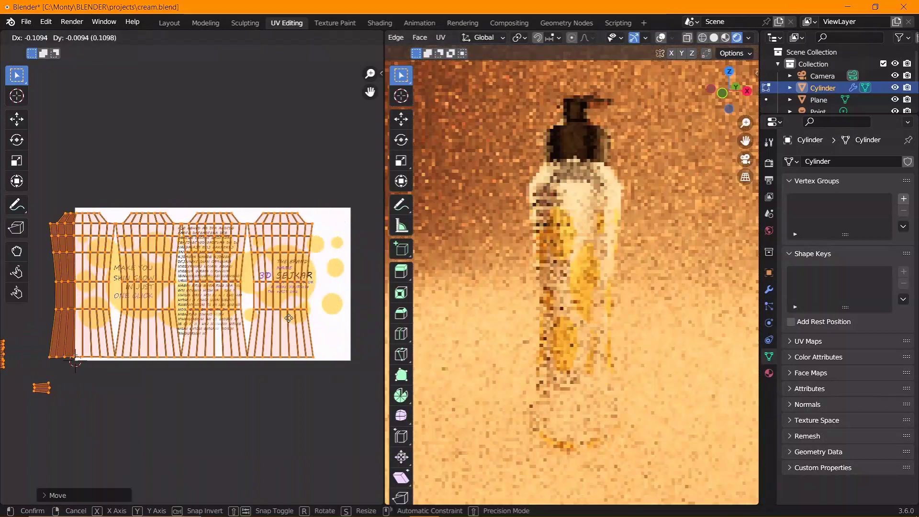
Re-unwrap the bottle with Smart UV Project, then rotate, scale and reposition the islands
key(u)
click(640, 271)
click(595, 381)
key(r)
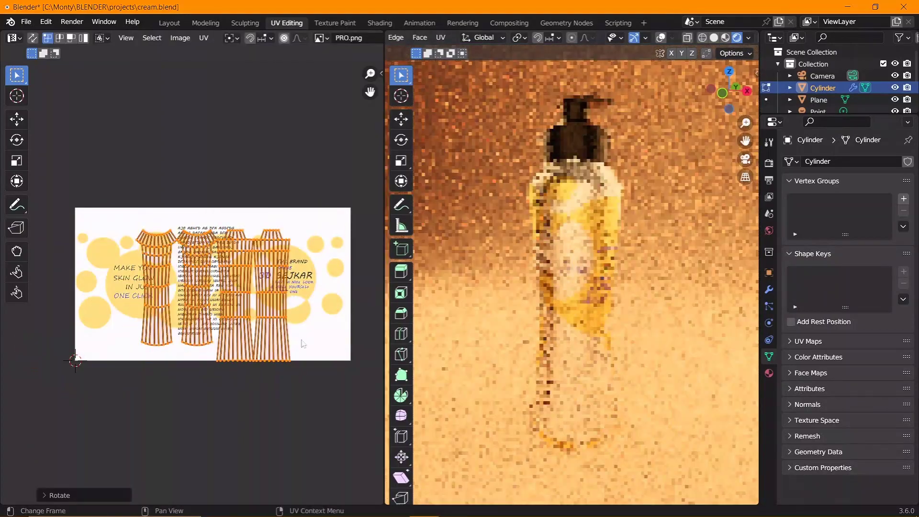
key(s)
click(381, 337)
key(s)
key(g)
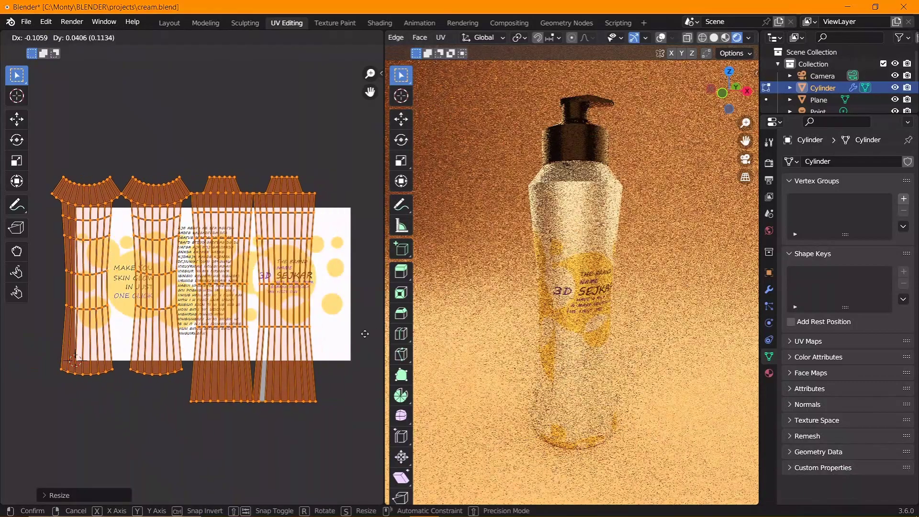
click(367, 338)
Try a Cube Projection, narrowing the UV strip and shifting it to the right
key(u)
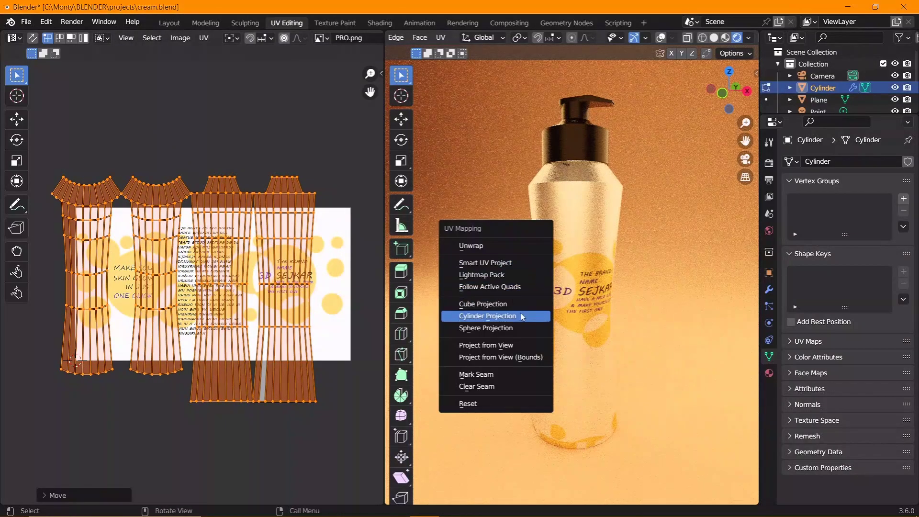
click(482, 302)
key(s)
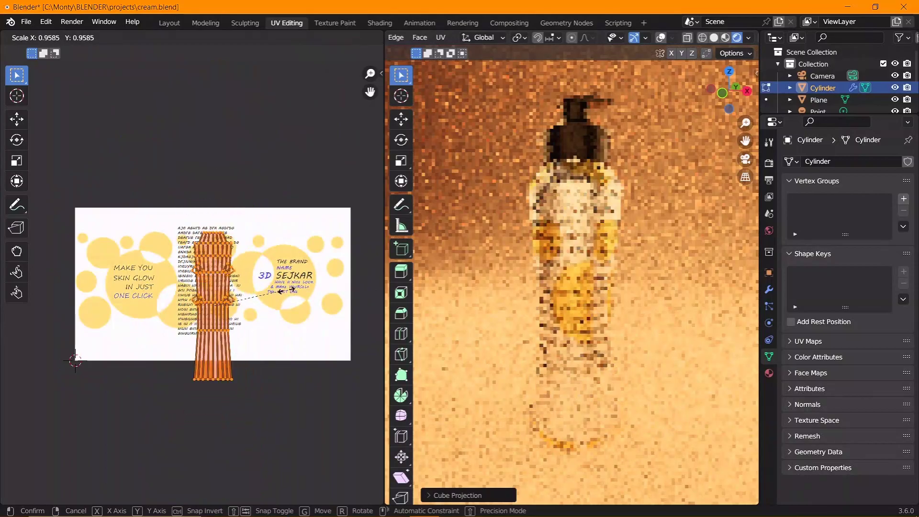
click(268, 316)
key(g)
click(326, 352)
key(g)
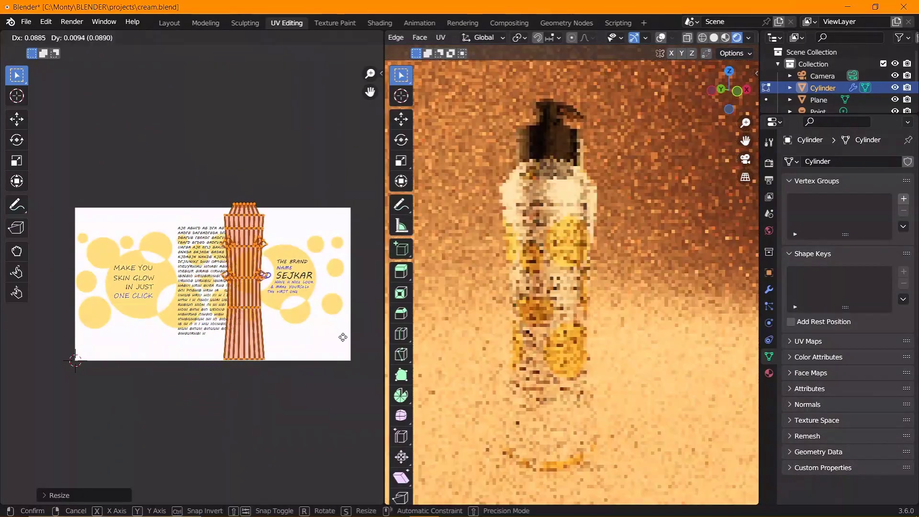
click(378, 349)
Apply Cylinder Projection, stretch the UVs along X across PRO.png, and check it in Material Preview
key(u)
click(552, 344)
key(s)
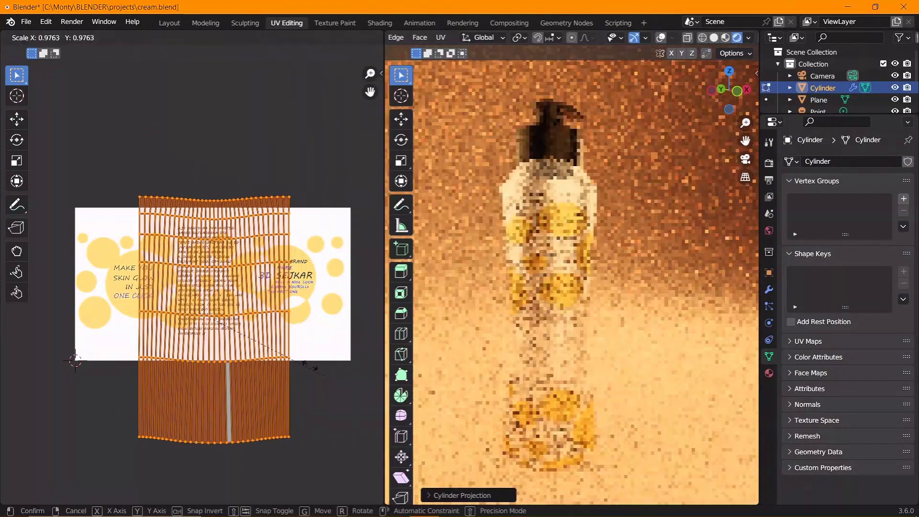
click(311, 330)
key(s)
key(x)
click(509, 223)
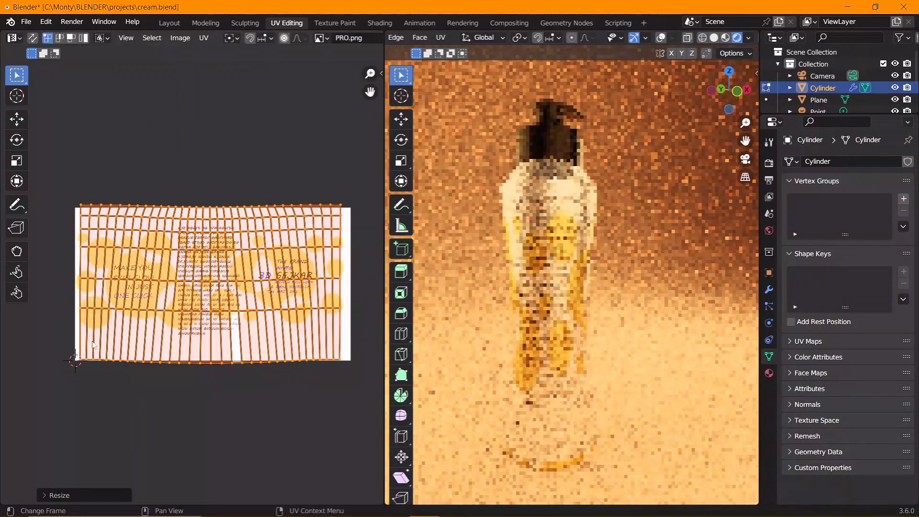
click(725, 37)
mouse_move(531, 284)
middle_down()
mouse_move(636, 318)
mouse_move(490, 353)
mouse_move(541, 344)
middle_up()
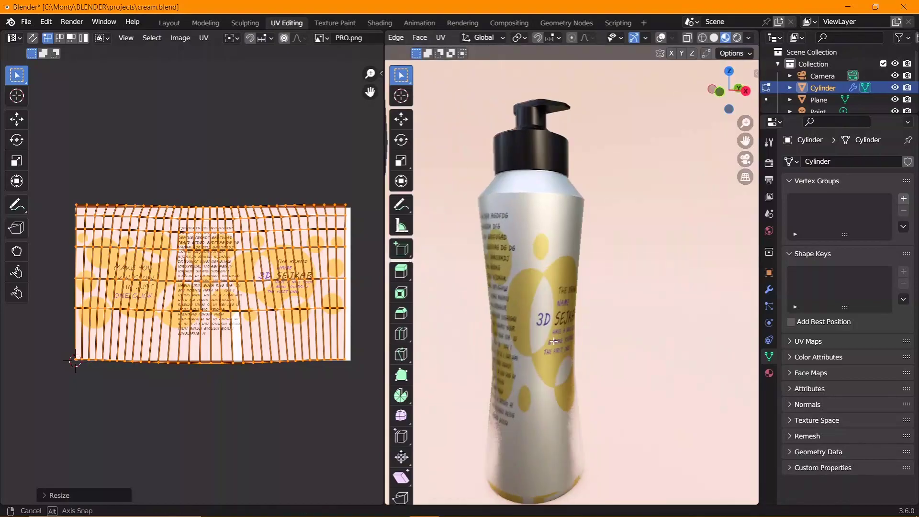
In Shading, rotate the bottle around Z to face the label forward and duplicate the Mix Shader
click(385, 25)
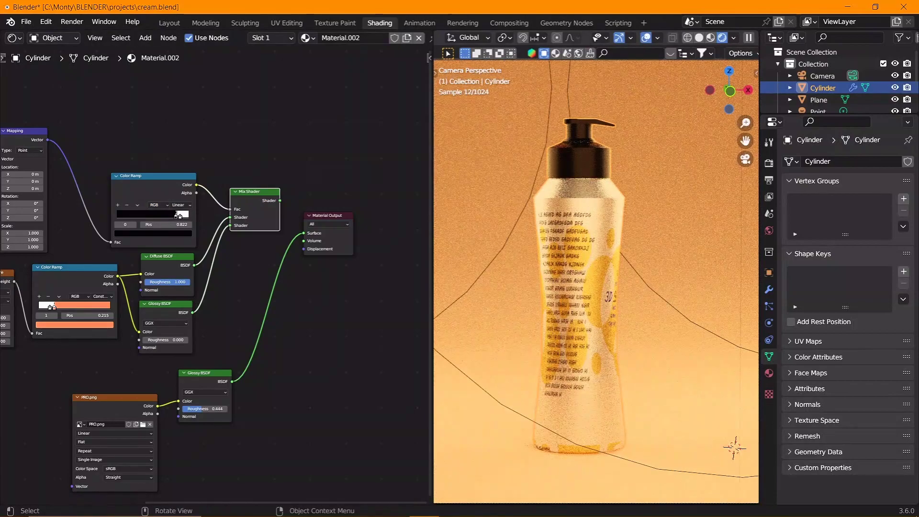
key(r)
key(z)
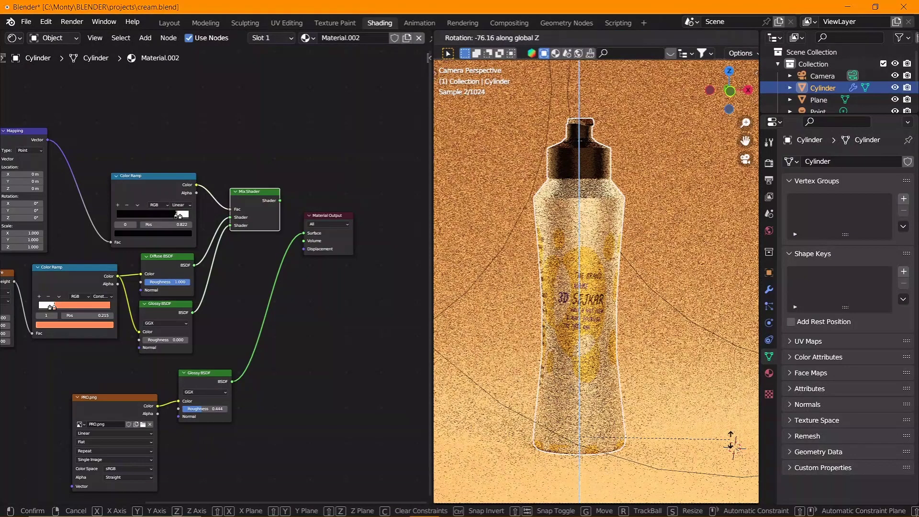
click(731, 444)
ctrl+scroll(283, 281, down, 2)
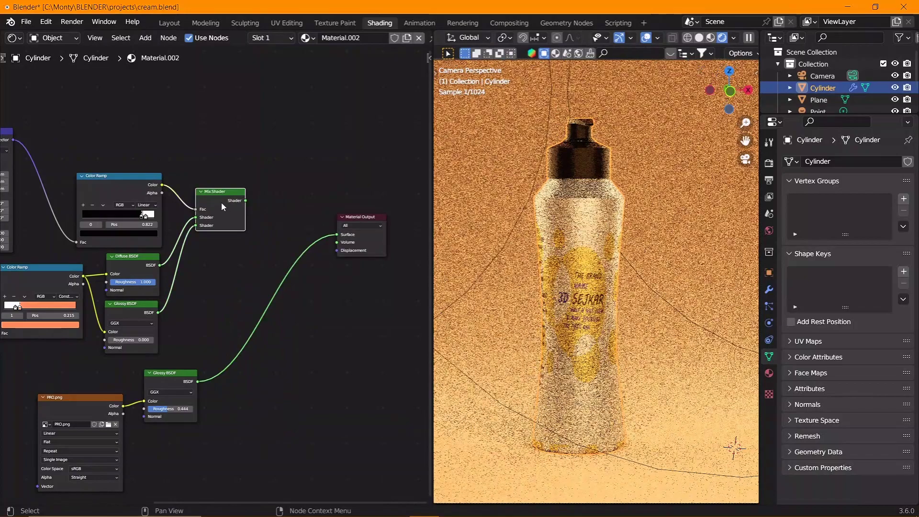
key(shift+d)
click(284, 265)
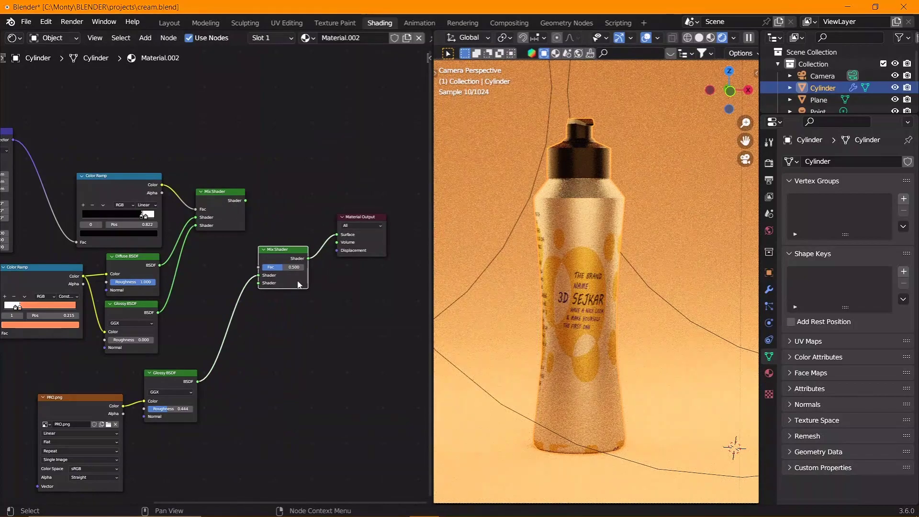
Add a Glass BSDF fed by PRO.png into the new mix and adjust glass and glossy roughness
key(shift+a)
click(369, 86)
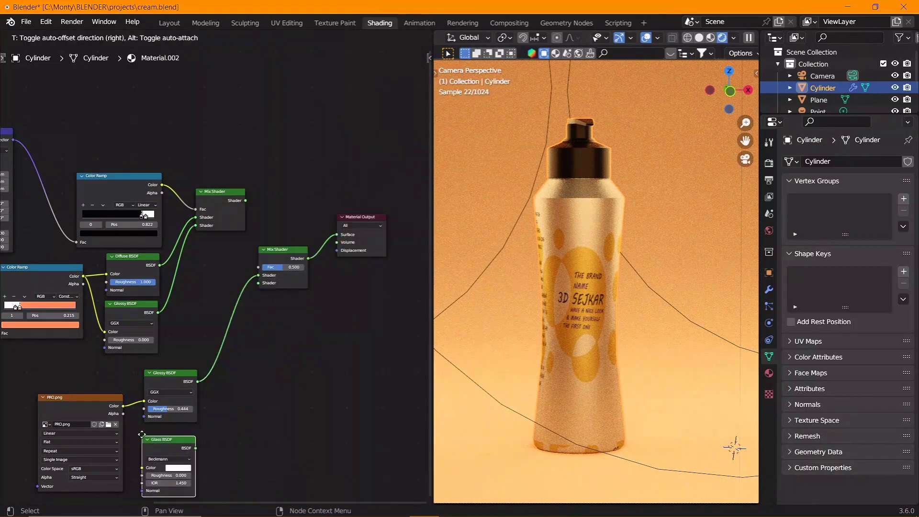
click(143, 428)
drag(123, 406, 143, 461)
mouse_move(261, 286)
mouse_down()
mouse_move(258, 302)
mouse_move(234, 302)
mouse_up()
scroll(259, 287, up, 3)
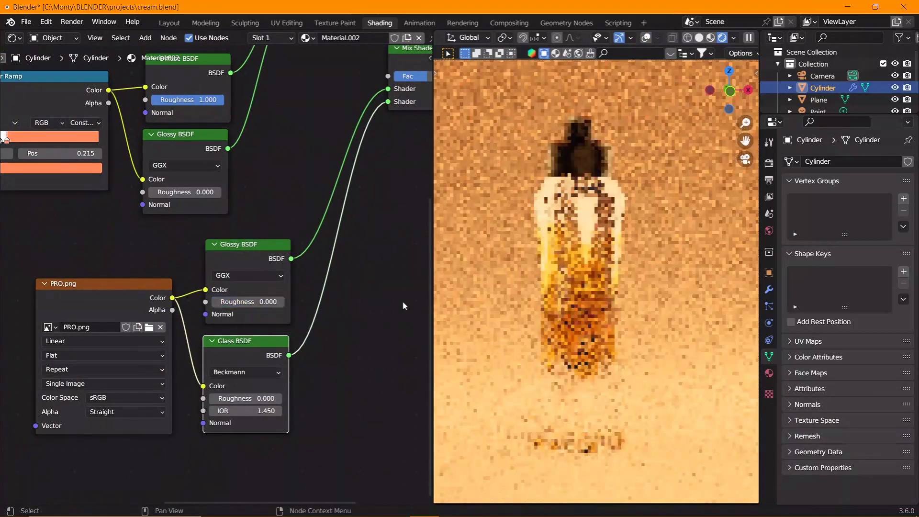
mouse_move(215, 410)
mouse_down()
mouse_move(191, 411)
mouse_move(258, 398)
mouse_up()
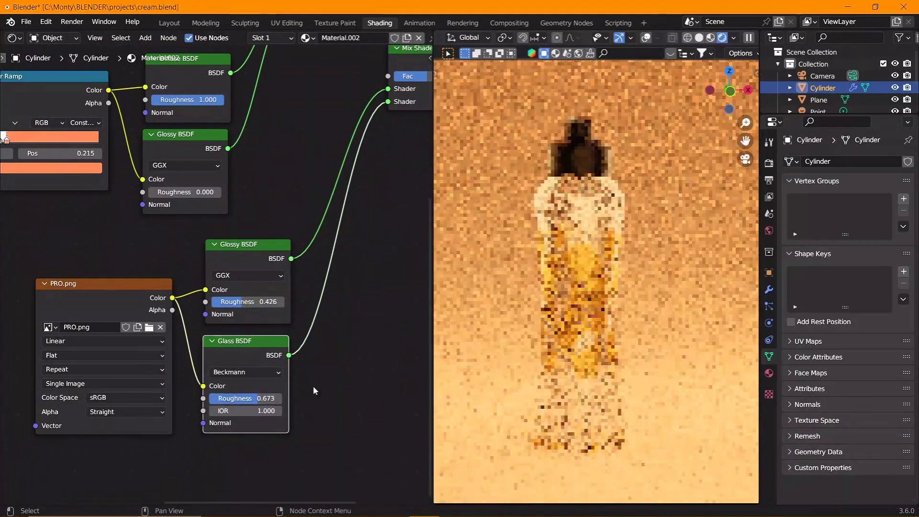
mouse_move(249, 302)
mouse_down()
mouse_move(225, 302)
mouse_move(383, 326)
mouse_move(369, 323)
mouse_up()
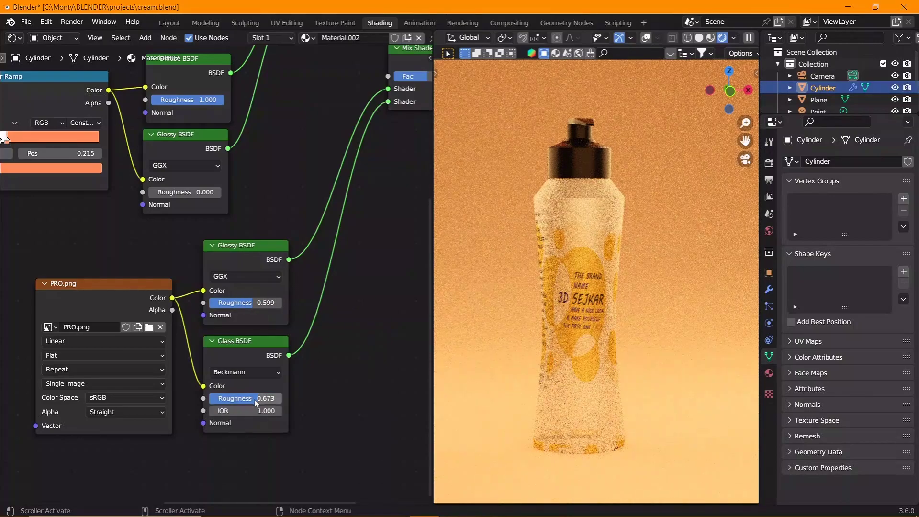
Replace the Glass BSDF with a Diffuse BSDF fed by PRO.png into the mix, and tidy the nodes
click(239, 341)
key(Delete)
key(shift+a)
click(311, 142)
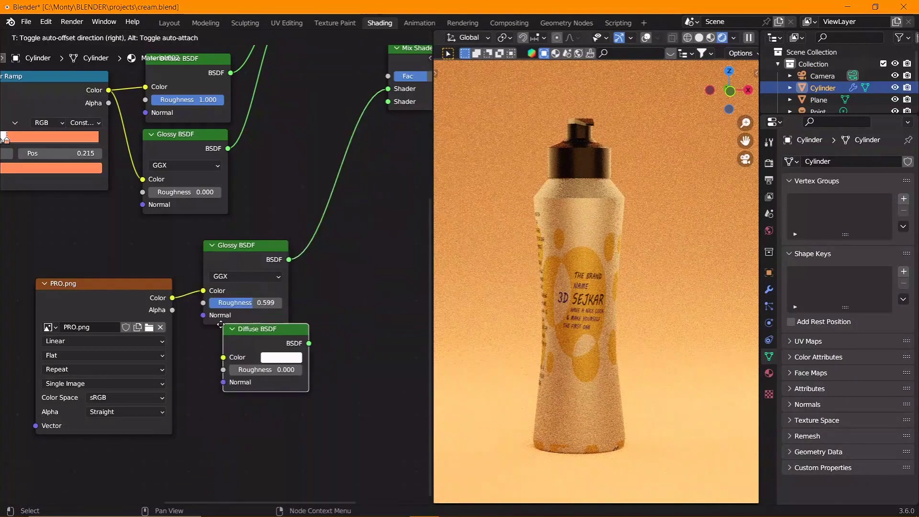
click(203, 332)
drag(173, 298, 205, 366)
drag(291, 352, 388, 102)
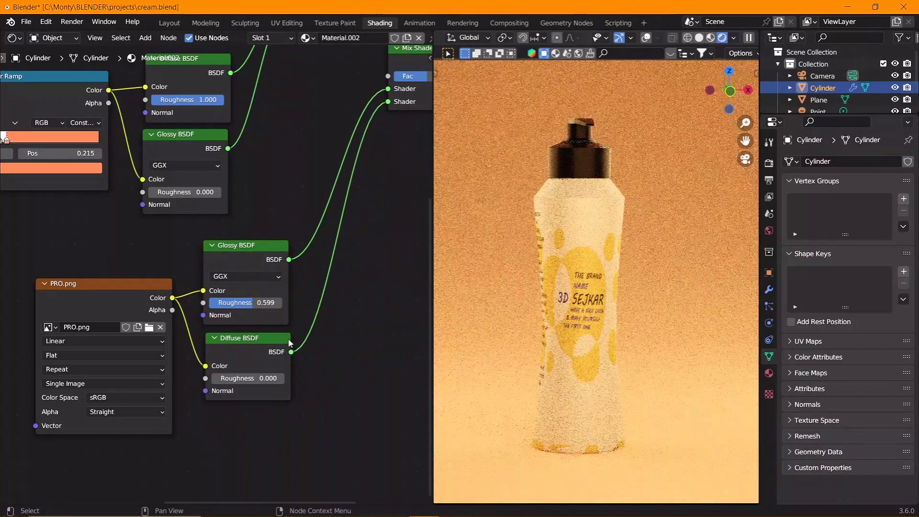
middle_drag(254, 369, 246, 396)
drag(258, 355, 320, 301)
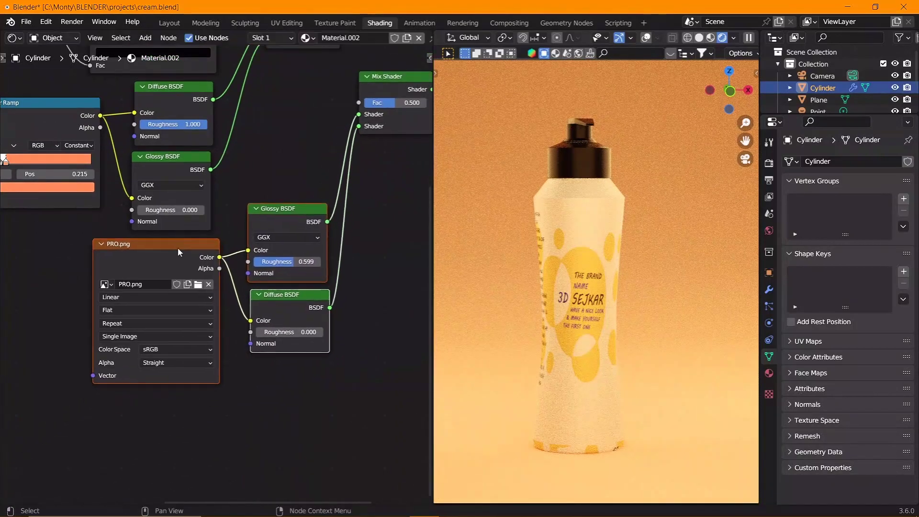
mouse_move(321, 301)
middle_down()
mouse_move(236, 331)
mouse_move(276, 326)
middle_up()
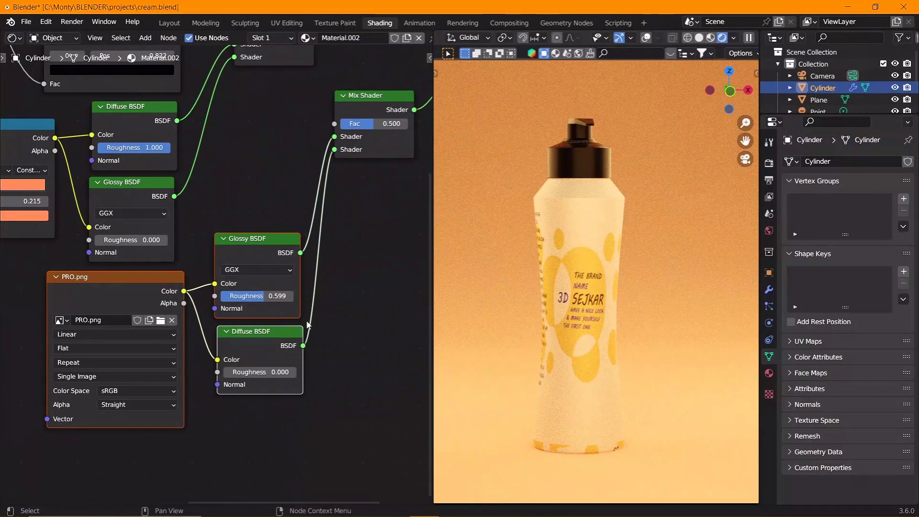
In UV Editing, begin a vertical-only scale of the label UVs
click(291, 22)
key(s)
key(y)
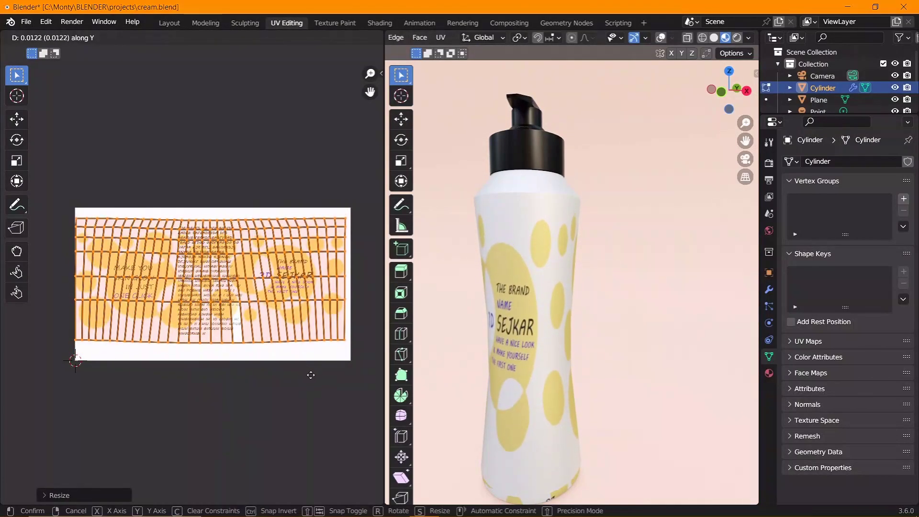
Confirm the vertical UV squeeze, show the wireframe, and select the bottle's bottom rim edge loop
click(310, 374)
click(660, 38)
scroll(660, 459, up, 3)
click(660, 460)
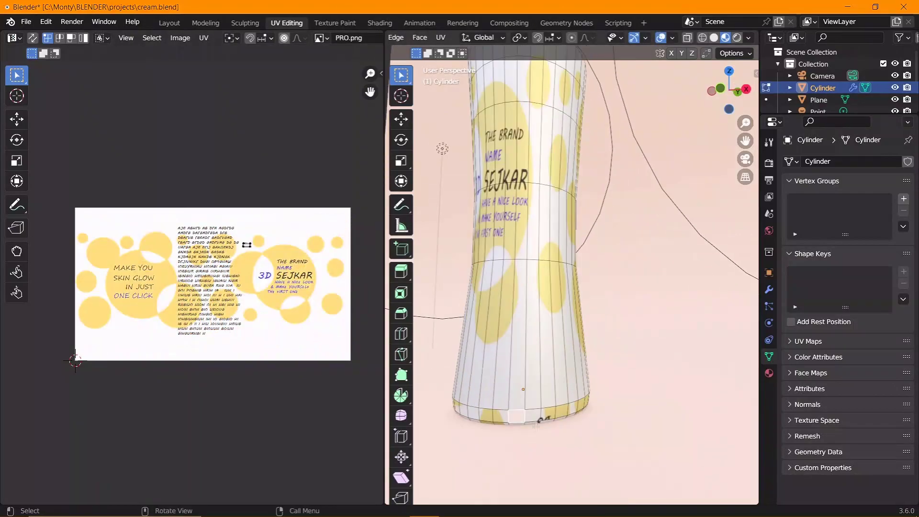
alt+click(523, 423)
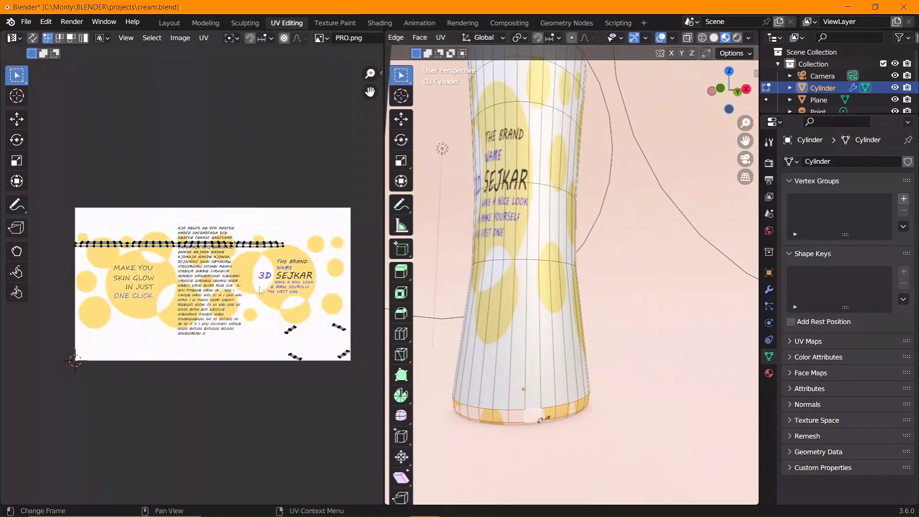
Move the rim UVs off the label onto the banner's top strip and exit Edit Mode
key(a)
key(g)
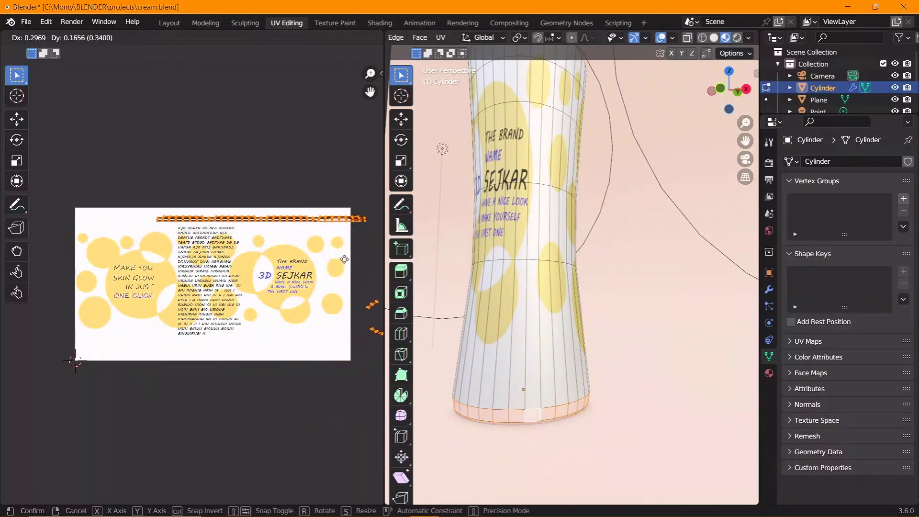
click(344, 259)
scroll(239, 306, down, 2)
key(g)
click(310, 343)
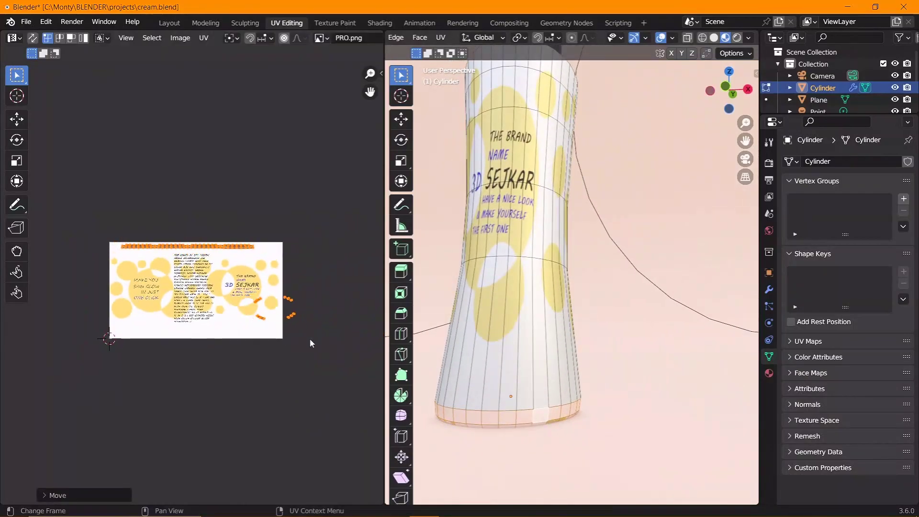
key(g)
click(285, 327)
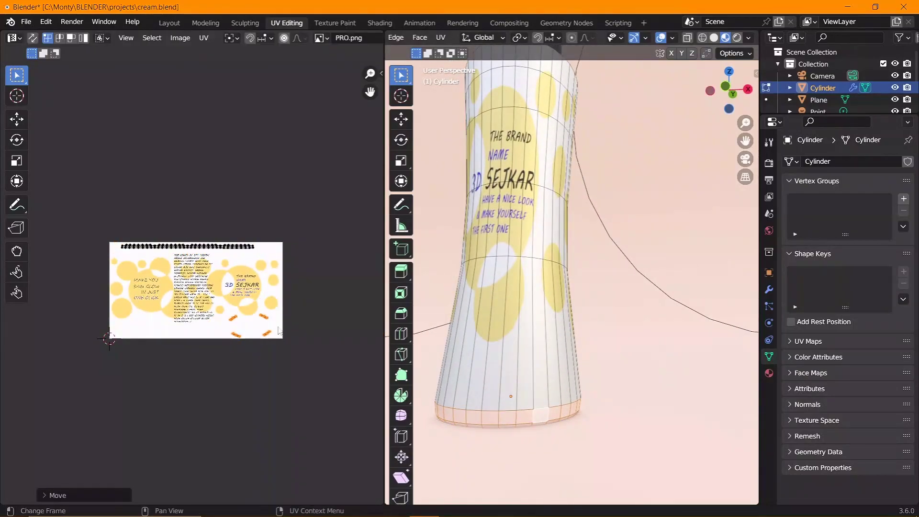
key(Tab)
scroll(486, 271, down, 4)
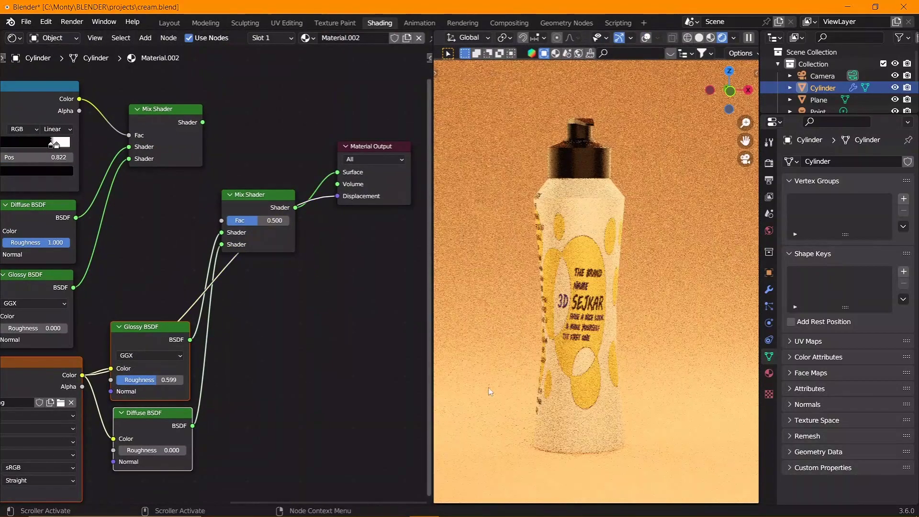
Add a Displacement node with Scale 0.5 into the Material Output's displacement input
drag(373, 146, 385, 183)
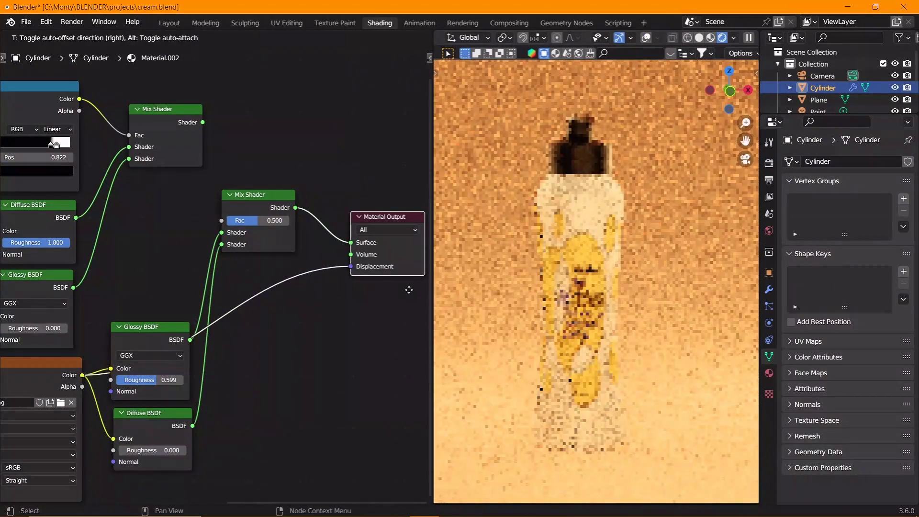
key(shift+a)
click(406, 362)
click(271, 292)
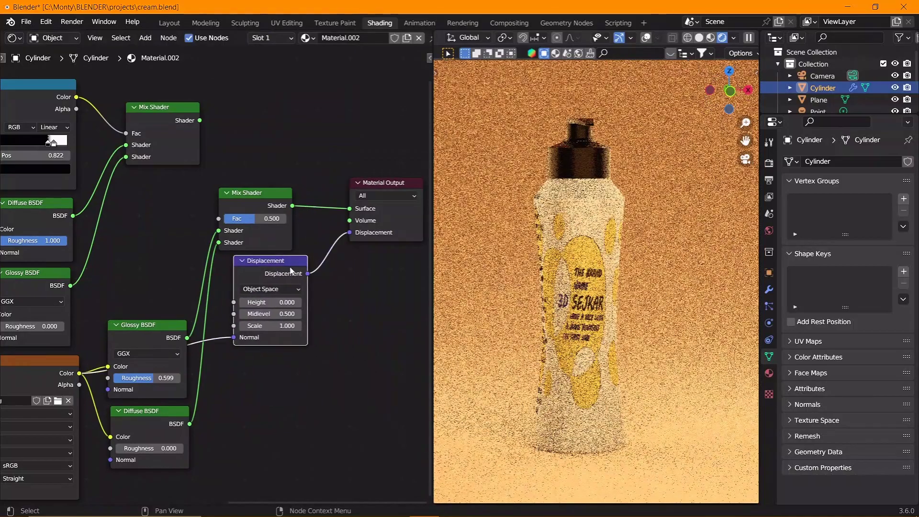
double_click(281, 325)
text(0.5)
key(Return)
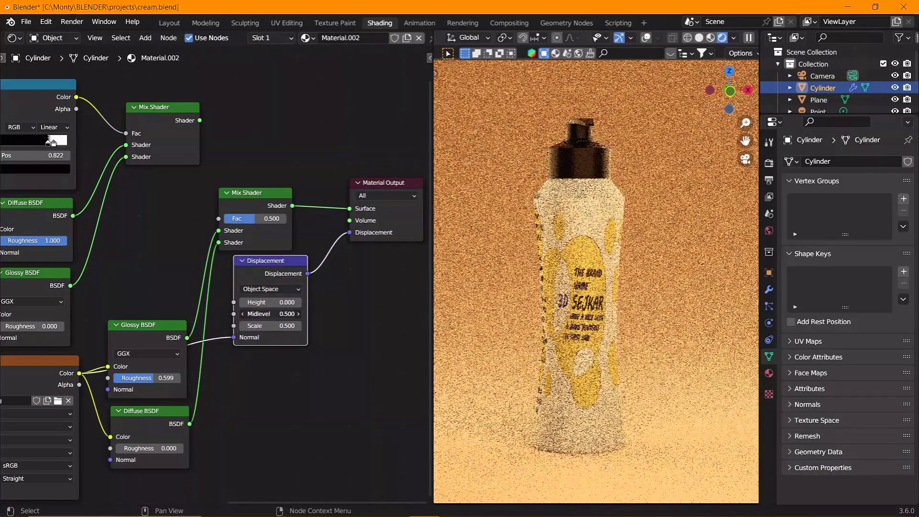
Preview the bottle rendered through the camera and raise the Glossy roughness to 1.0
click(699, 38)
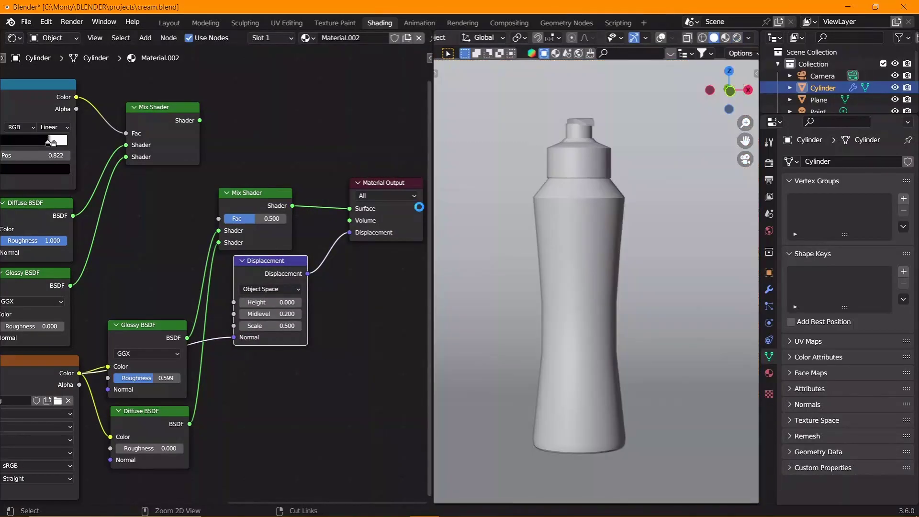
click(454, 505)
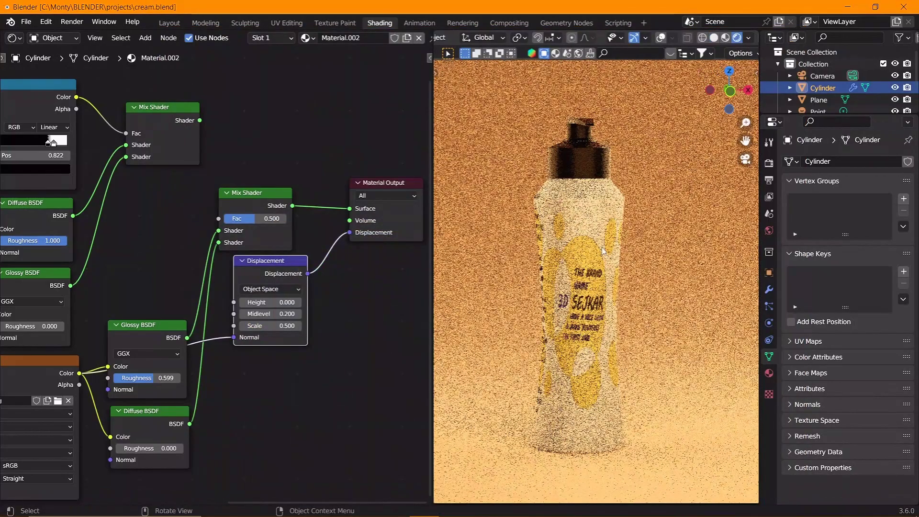
key(KP_0)
scroll(617, 279, down, 2)
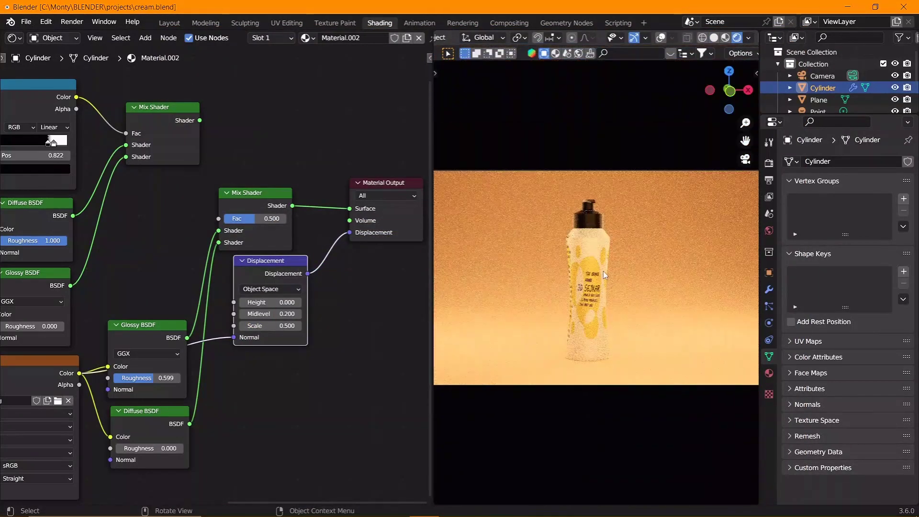
scroll(591, 265, up, 3)
scroll(268, 268, up, 3)
drag(153, 341, 211, 341)
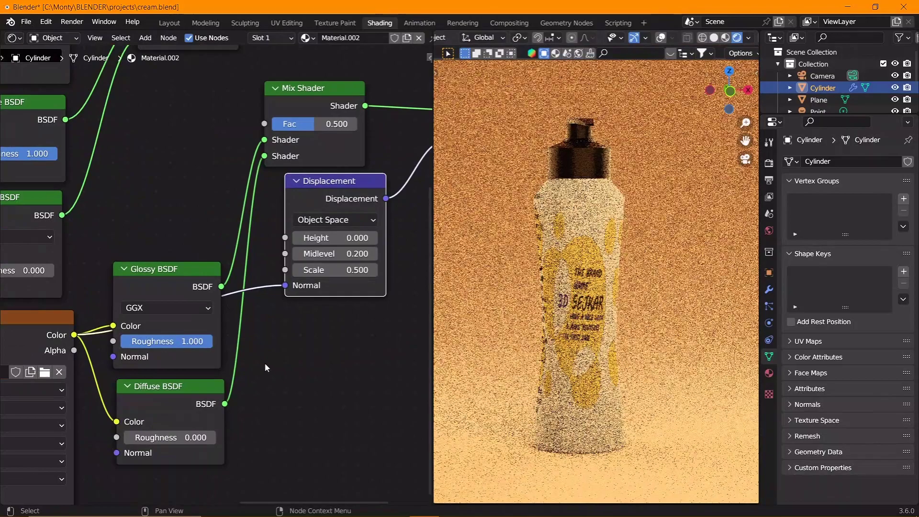
scroll(194, 343, down, 3)
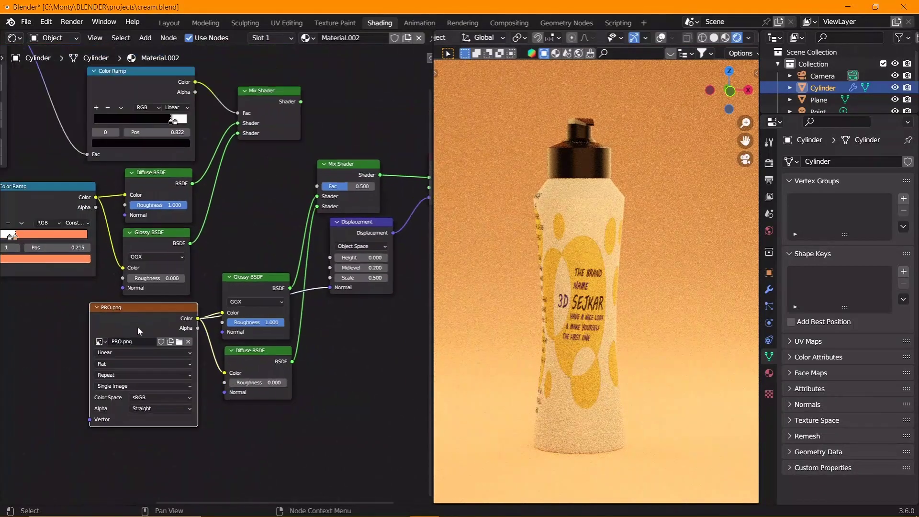
drag(140, 330, 53, 345)
Insert an RGB Curves node between the PRO.png image and its shaders
key(shift+a)
click(155, 405)
click(260, 360)
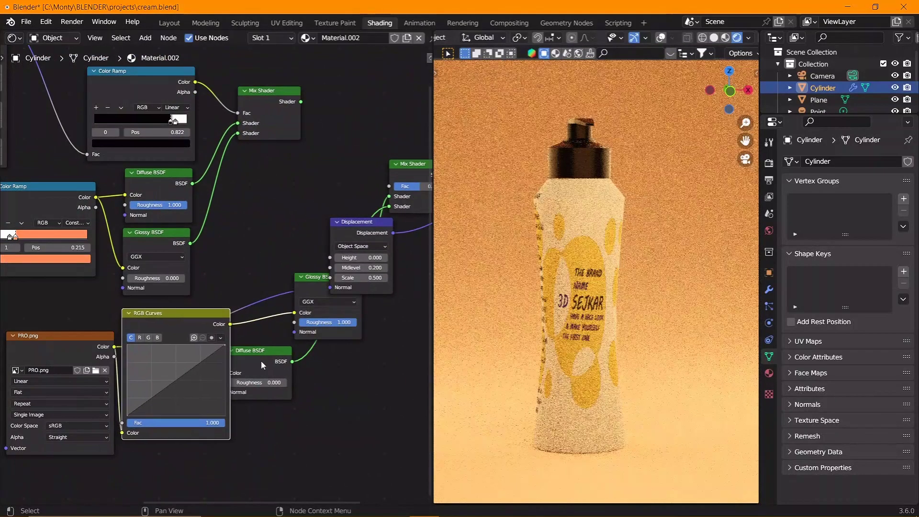
middle_drag(318, 354, 287, 358)
drag(367, 224, 410, 275)
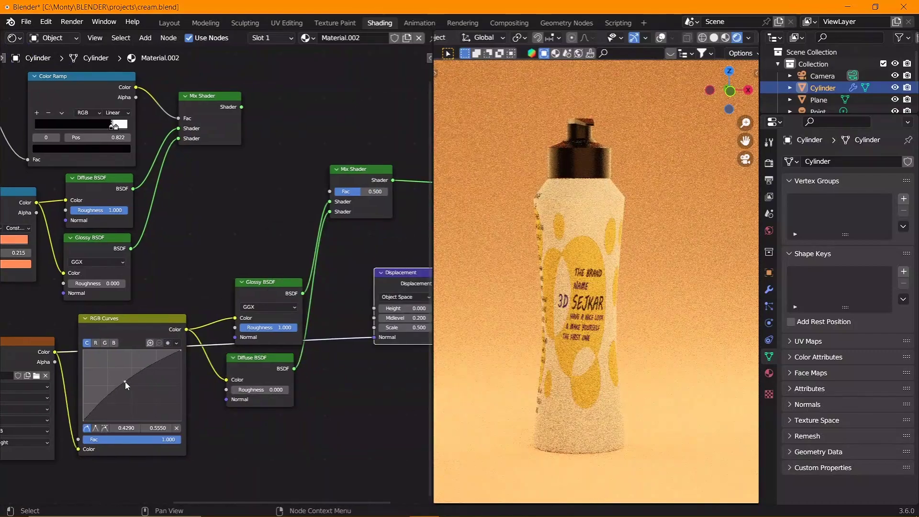
Reshape the R, B, G and combined curves, pulling the combined point to 0.5490, 0.4600
click(95, 343)
mouse_move(135, 390)
mouse_down()
mouse_move(106, 371)
mouse_move(157, 400)
mouse_move(128, 379)
mouse_move(138, 391)
mouse_up()
click(114, 343)
click(96, 342)
click(113, 342)
click(104, 343)
click(95, 343)
click(86, 343)
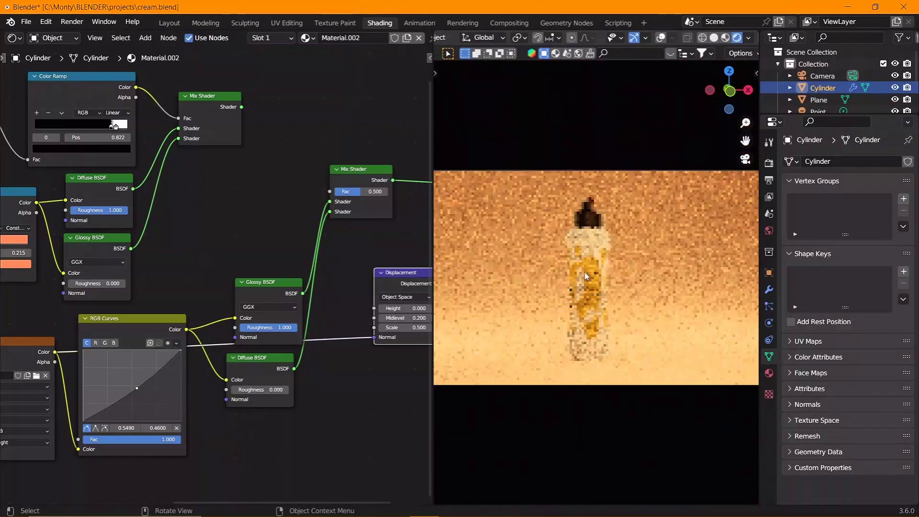
In the Layout workspace, frame the camera view of the bottle in Rendered shading
click(170, 23)
scroll(407, 349, down, 3)
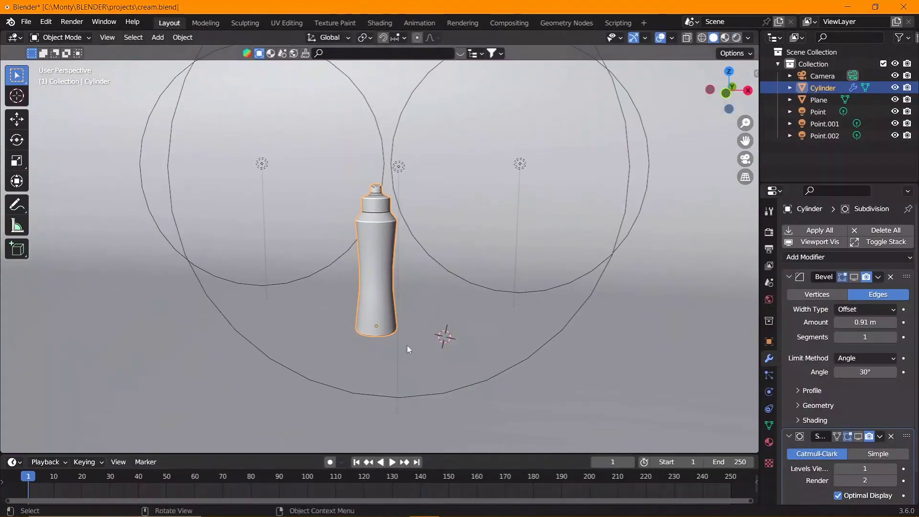
key(KP_0)
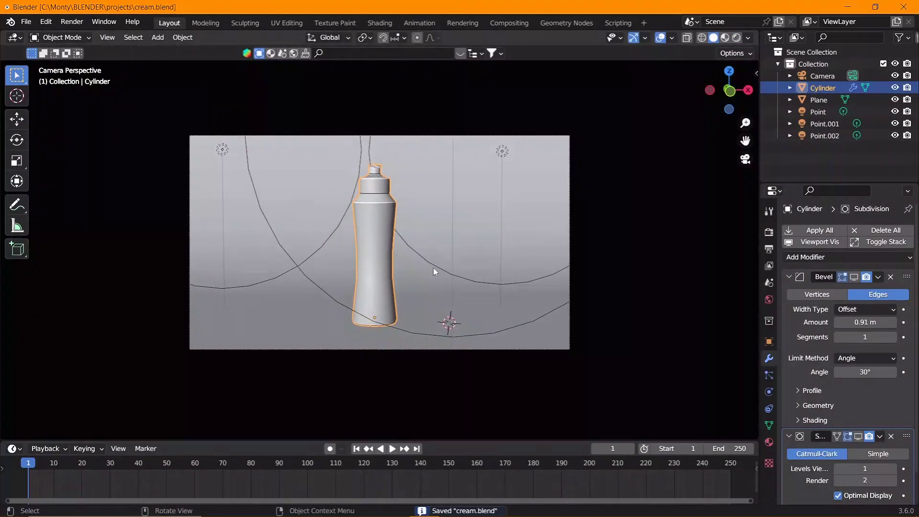
key(Home)
click(737, 37)
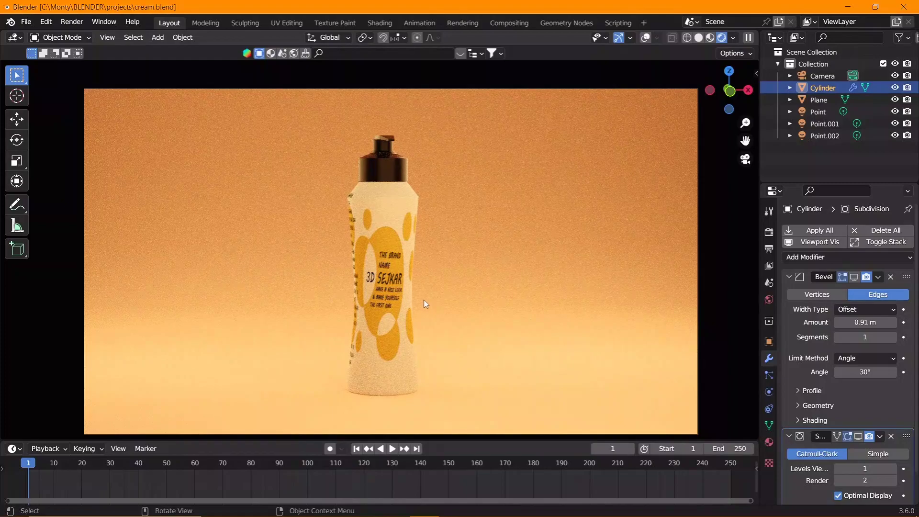
Keyframe the bottle's starting pose, then tilt it and keyframe it at frame 30
click(699, 38)
key(i)
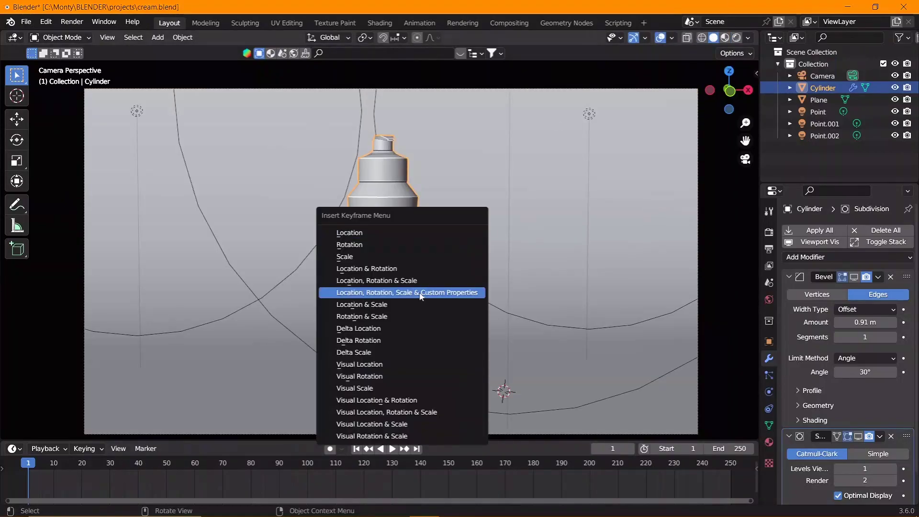
click(411, 291)
key(g)
click(481, 346)
key(r)
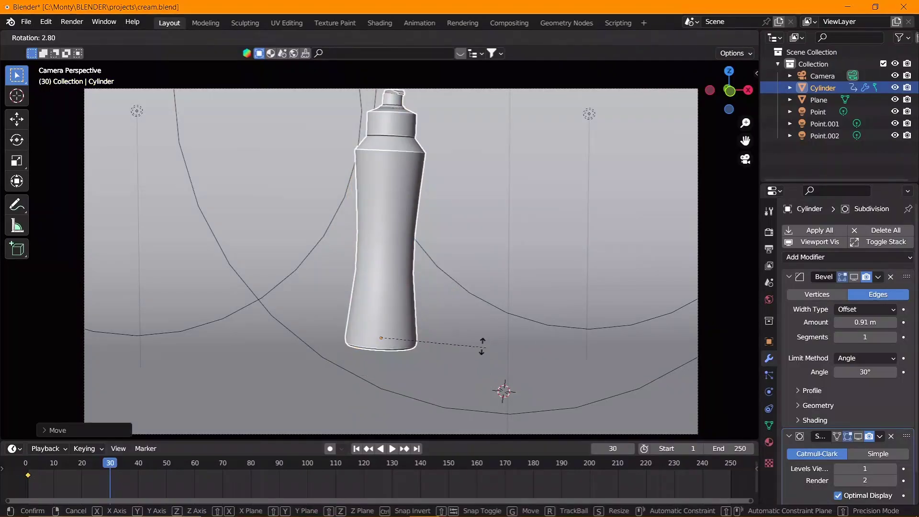
key(r)
key(r)
click(454, 254)
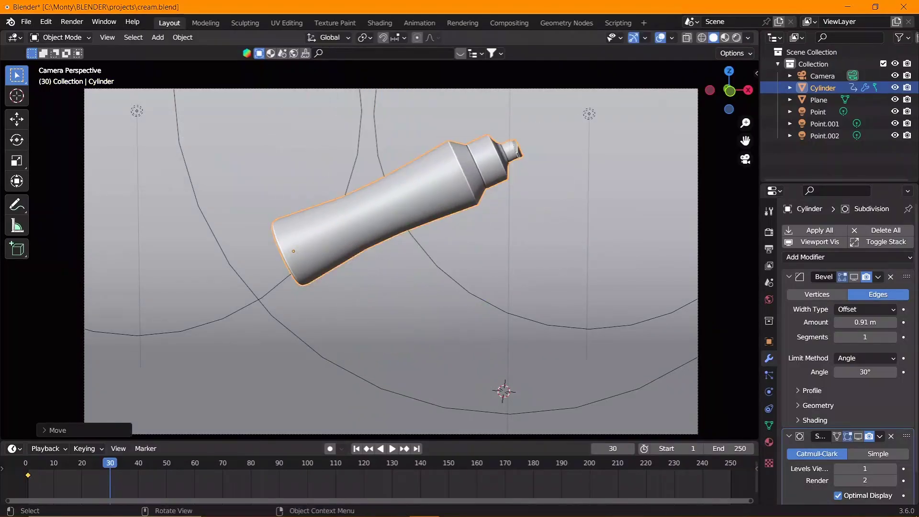
key(r)
key(r)
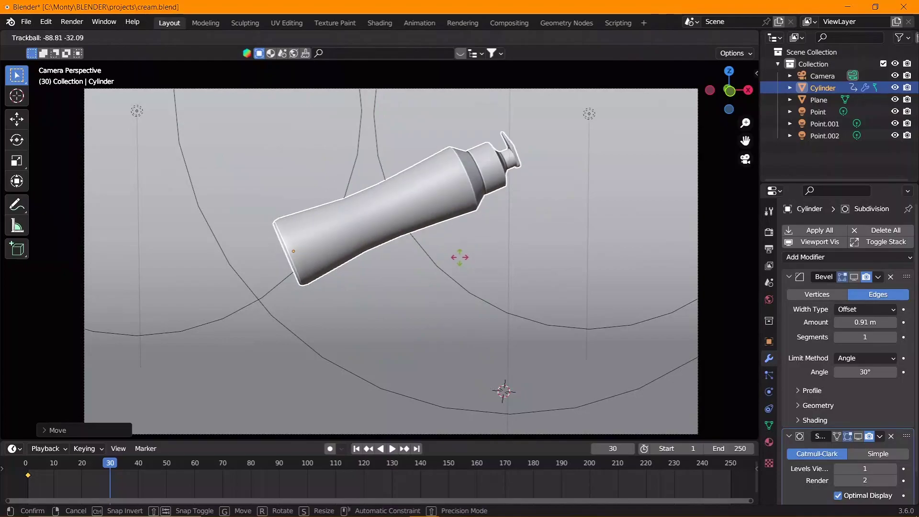
click(457, 256)
key(i)
click(480, 245)
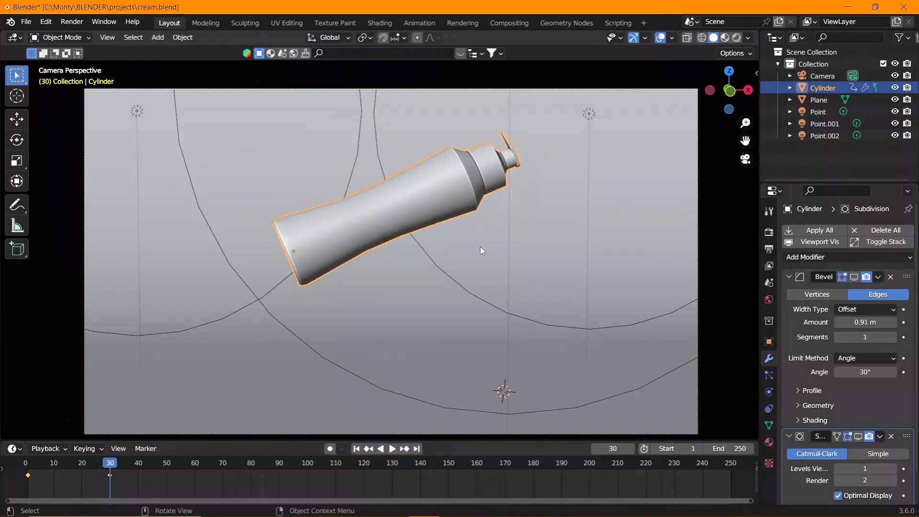
At frame 60, move and angle the bottle, cancelling one unwanted rotation
click(197, 466)
key(r)
key(r)
click(493, 213)
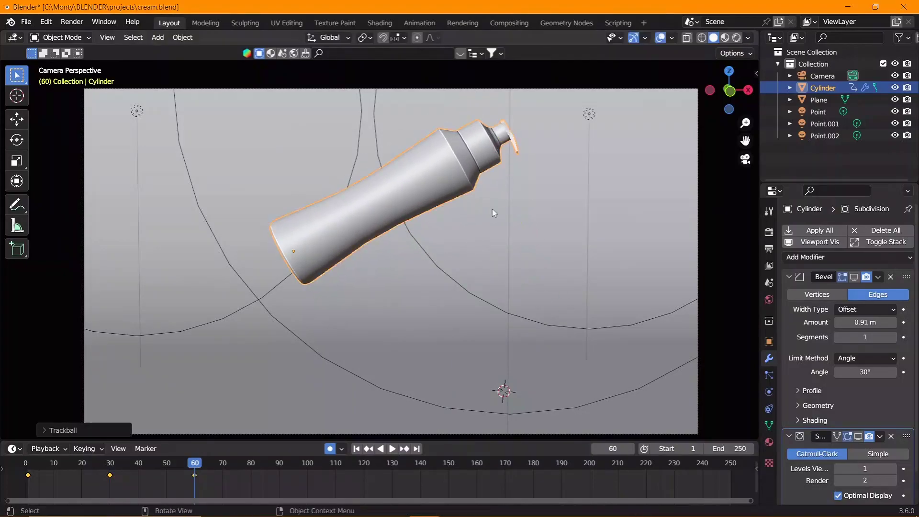
key(g)
click(445, 316)
key(r)
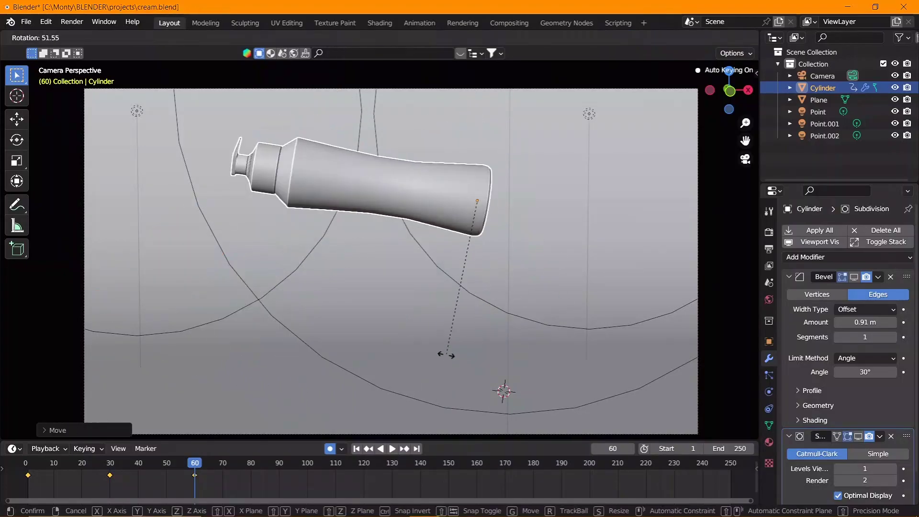
right_click(446, 355)
key(space)
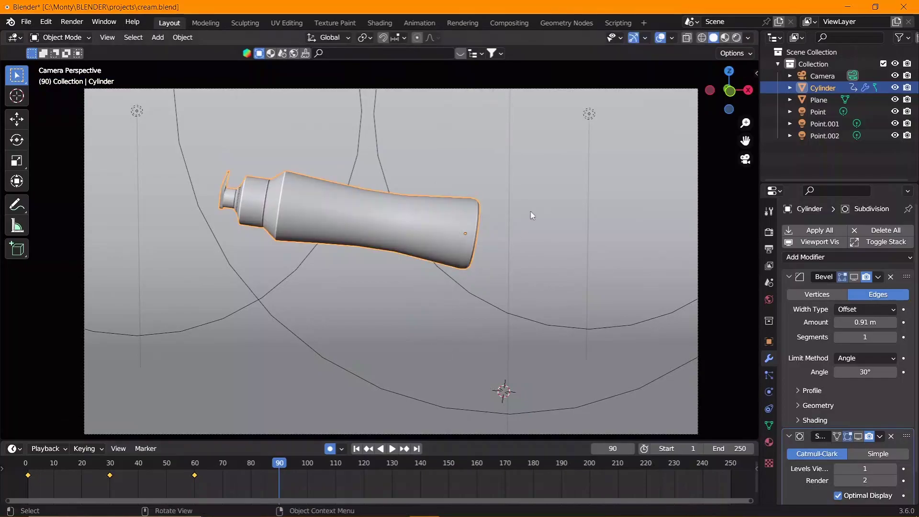
Stand the bottle upright, centre it, tilt it left, keyframe and play the animation
key(r)
click(493, 302)
key(g)
click(458, 377)
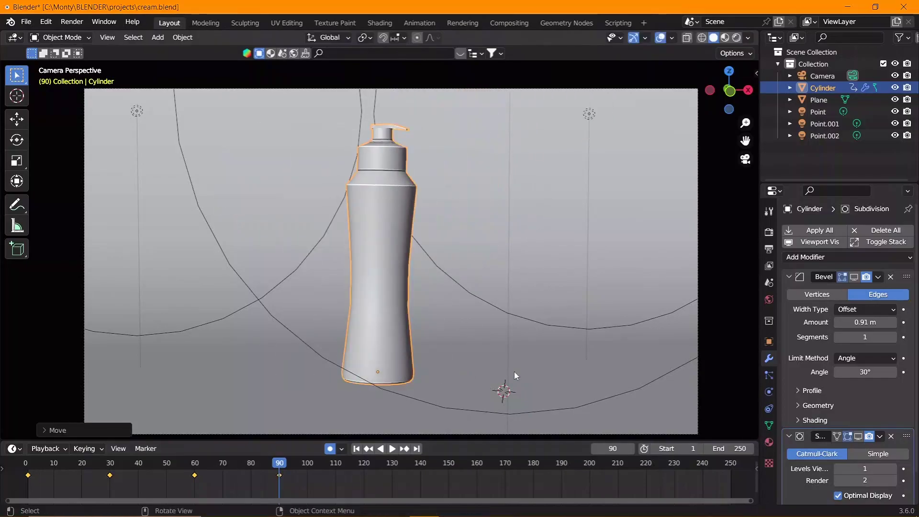
key(r)
key(r)
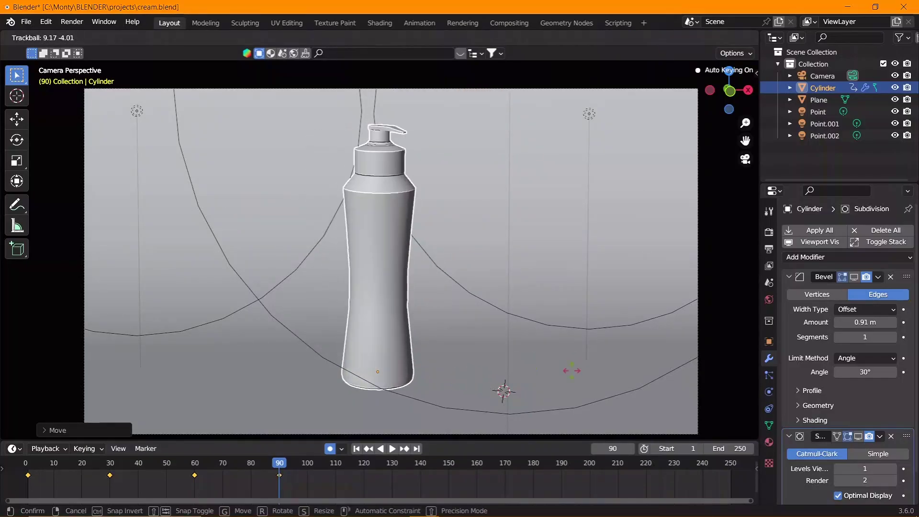
click(527, 349)
key(r)
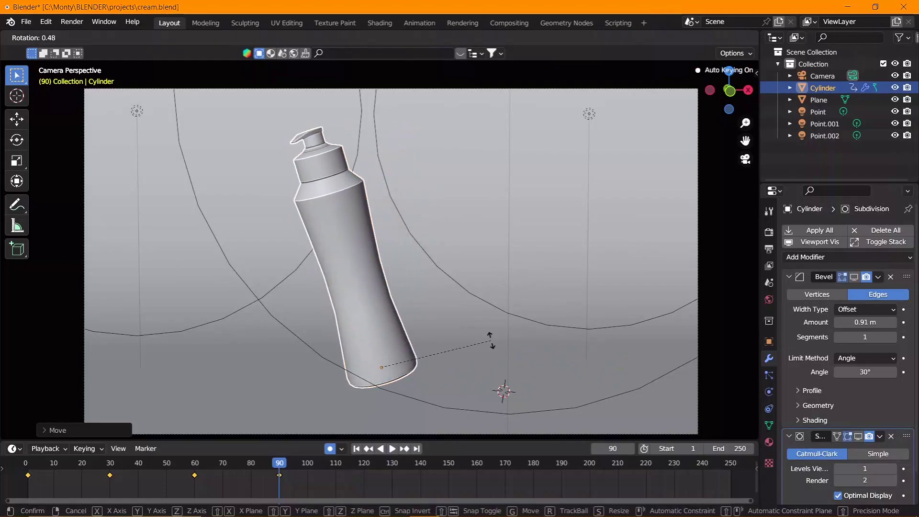
click(491, 340)
key(i)
key(space)
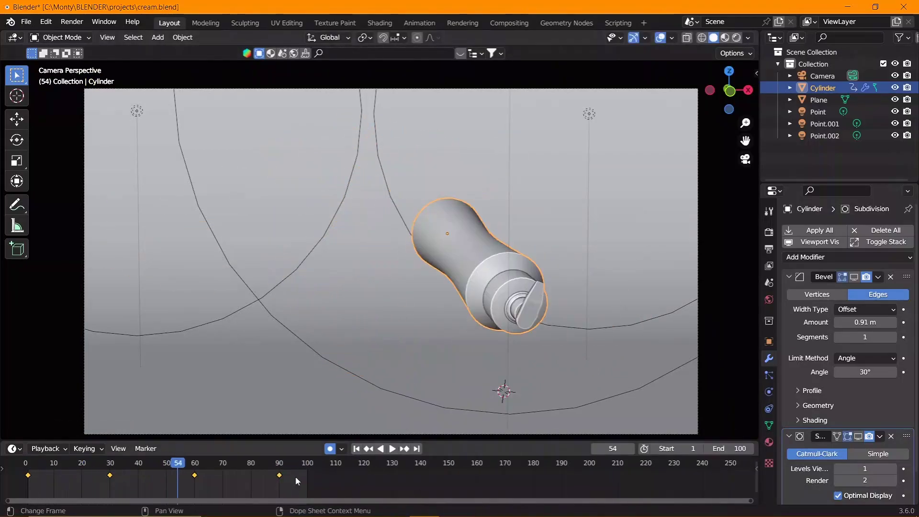
Change the interpolation of the bottle's keyframes and preview the motion
key(i)
key(t)
click(49, 440)
key(space)
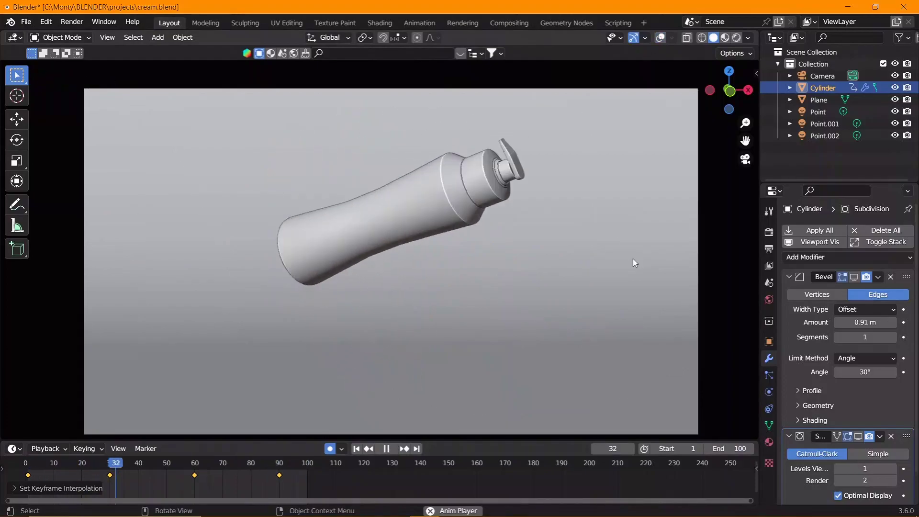
key(space)
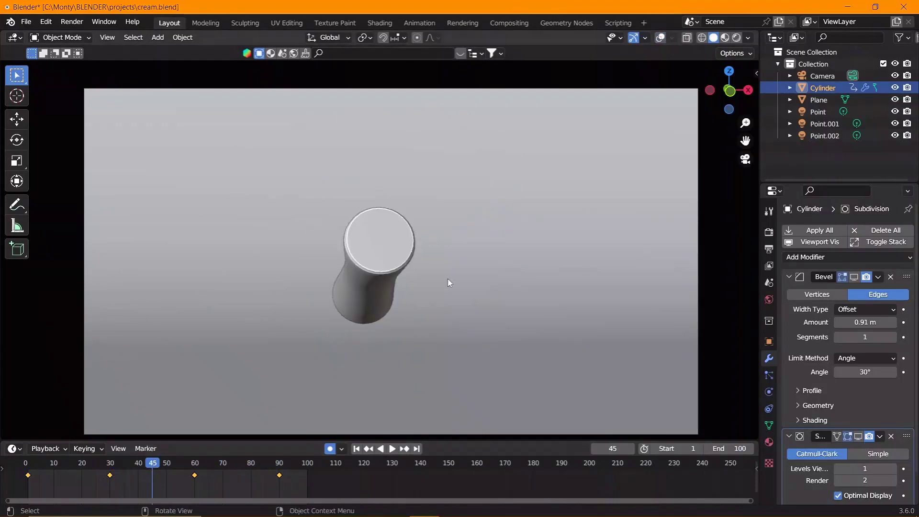
Rotate the bottle at frame 45, keyframe location, rotation and scale, and rewind
key(r)
key(r)
click(619, 240)
key(i)
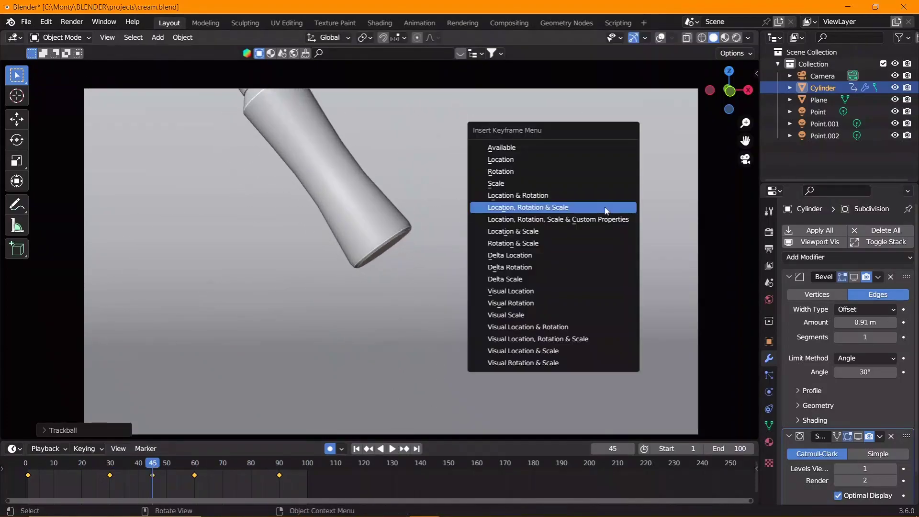
click(526, 208)
key(space)
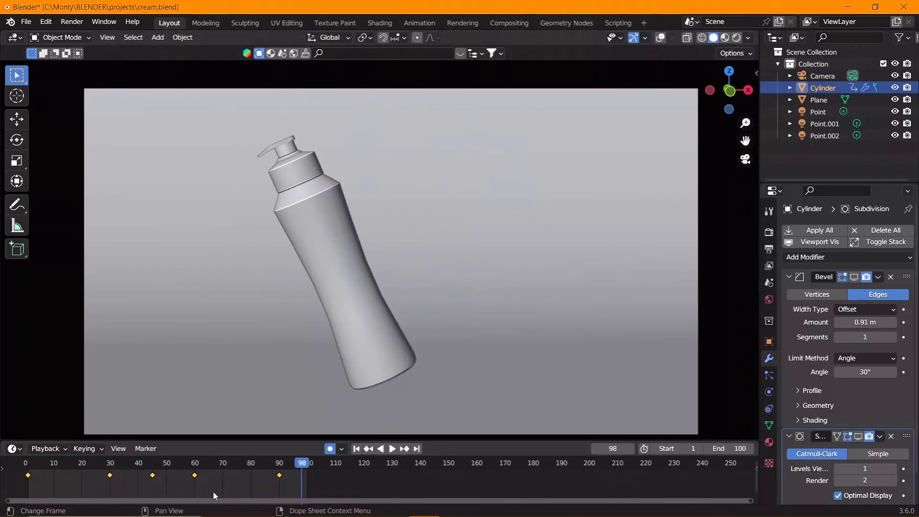
click(24, 460)
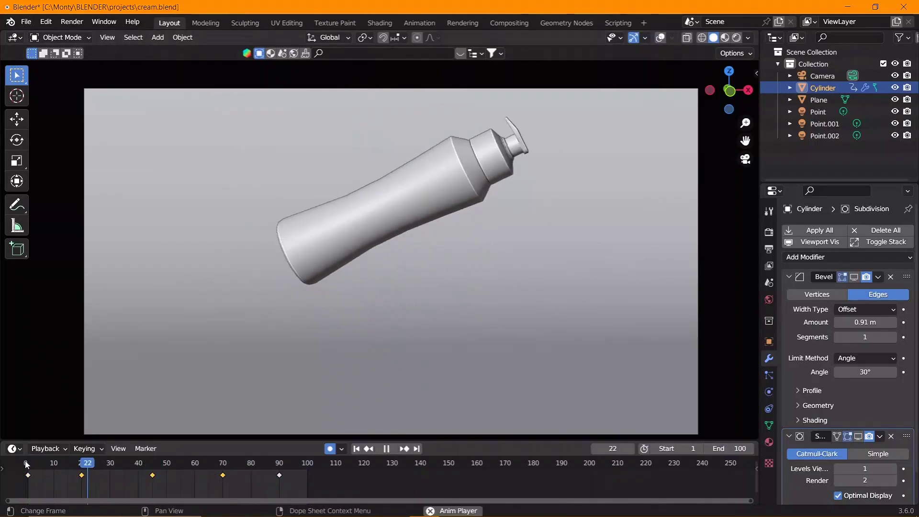
Delete the camera's keyframes and return playback to frame 0
key(z)
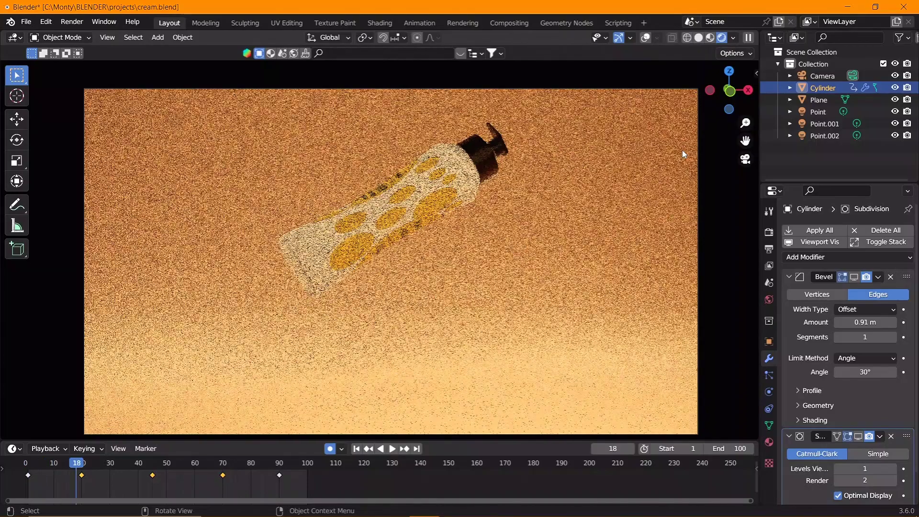
key(shift+grave)
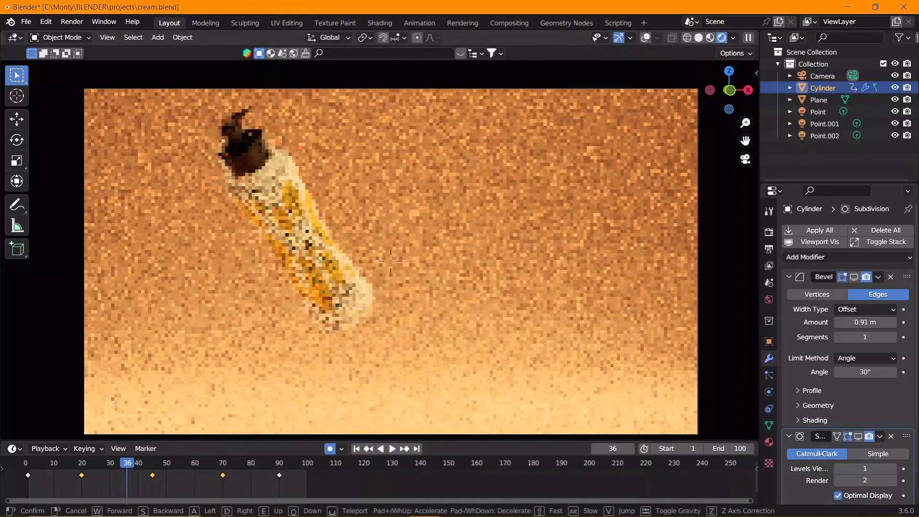
key(Escape)
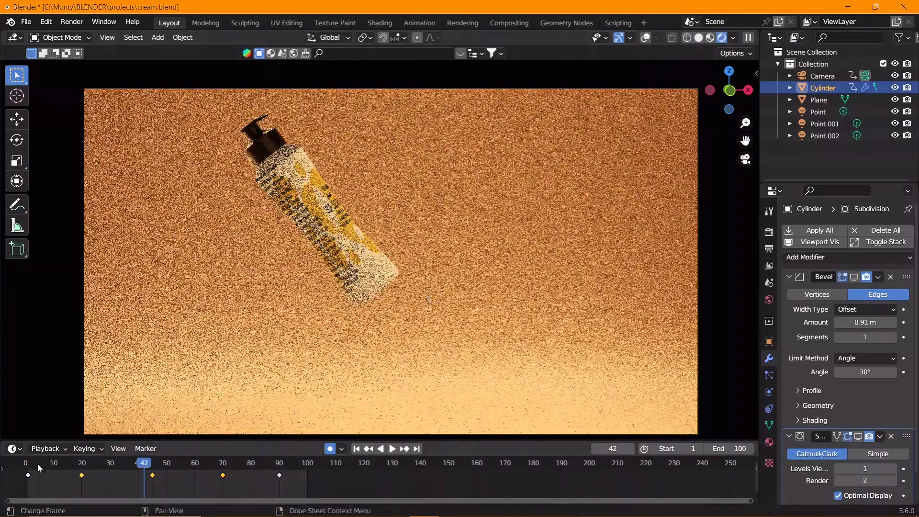
click(822, 76)
click(119, 467)
key(x)
click(202, 482)
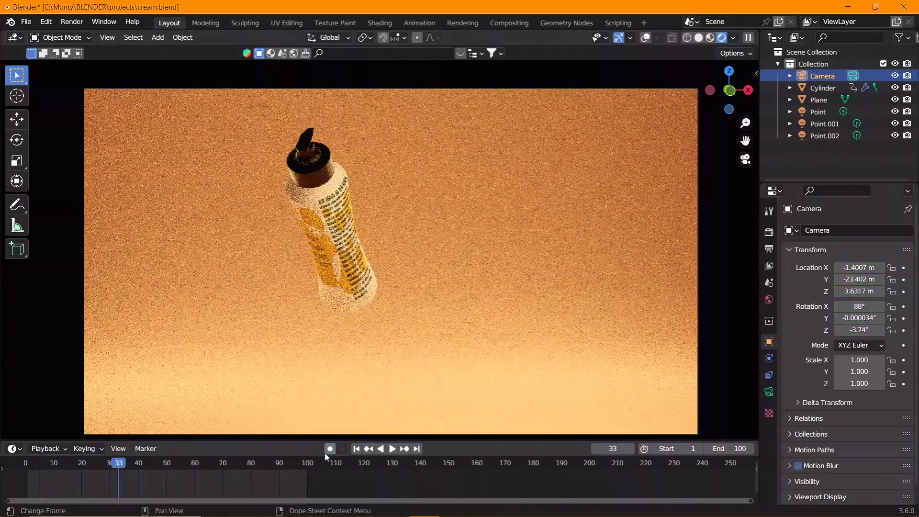
key(Escape)
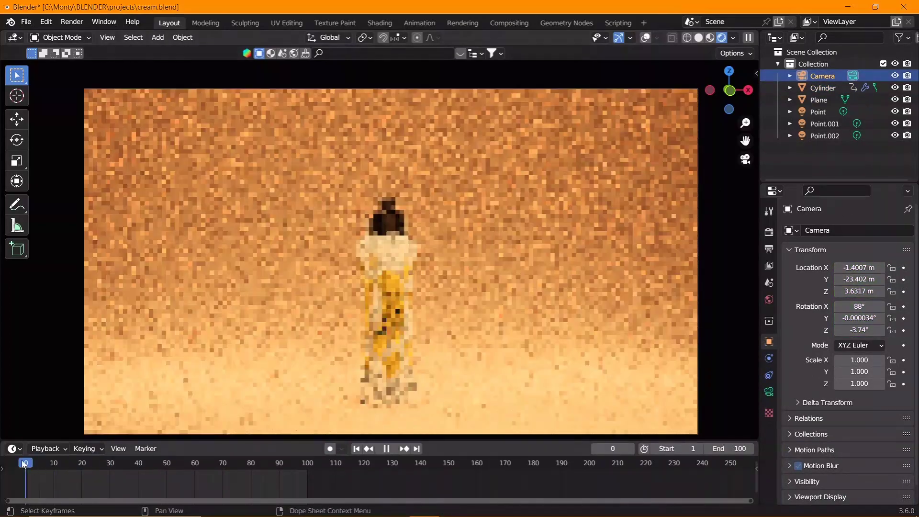
key(shift+alt+z)
Remove the bottle's keyframes and place the 3D cursor at the bottle top
click(822, 87)
key(Delete)
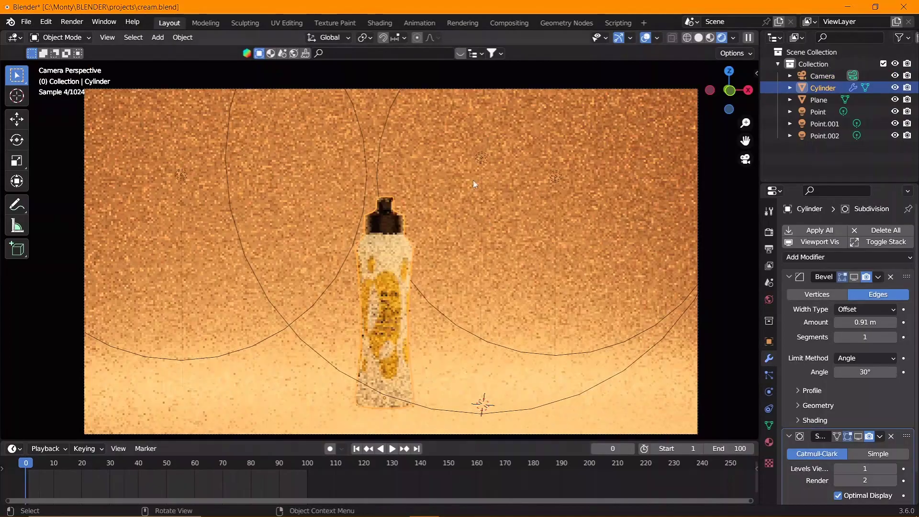
shift+right_click(383, 202)
Add a sphere Empty at the bottle top and enable depth of field on the camera
click(435, 383)
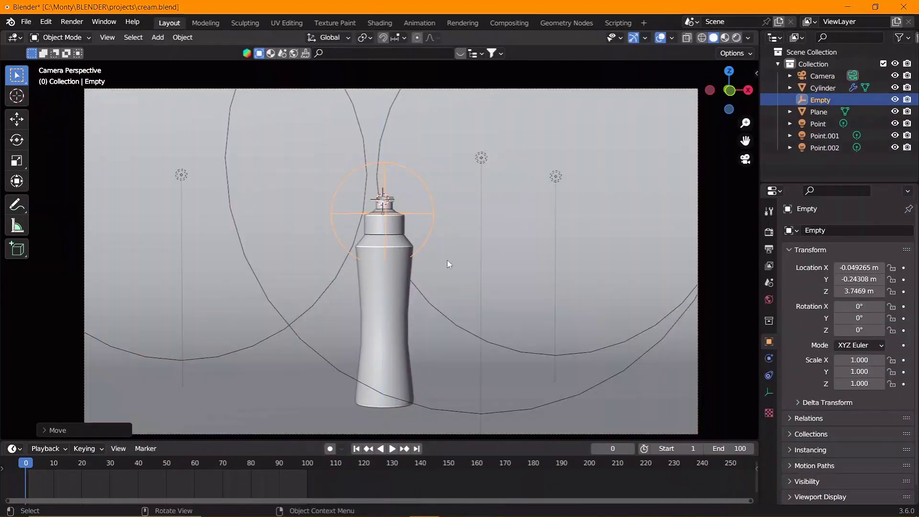
click(769, 375)
click(822, 75)
click(769, 391)
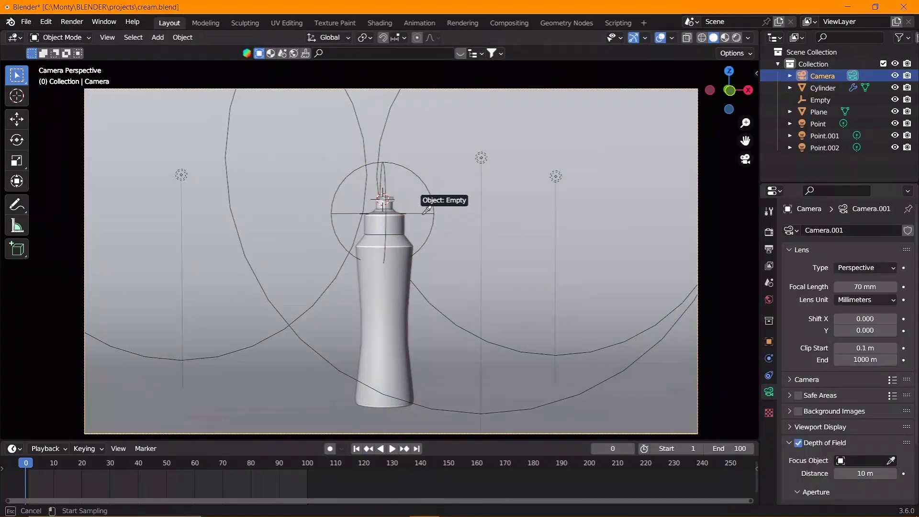
Walk the camera back to show the pump, keyframe it at frame 45, and preview to frame 90
key(shift+grave)
key(w)
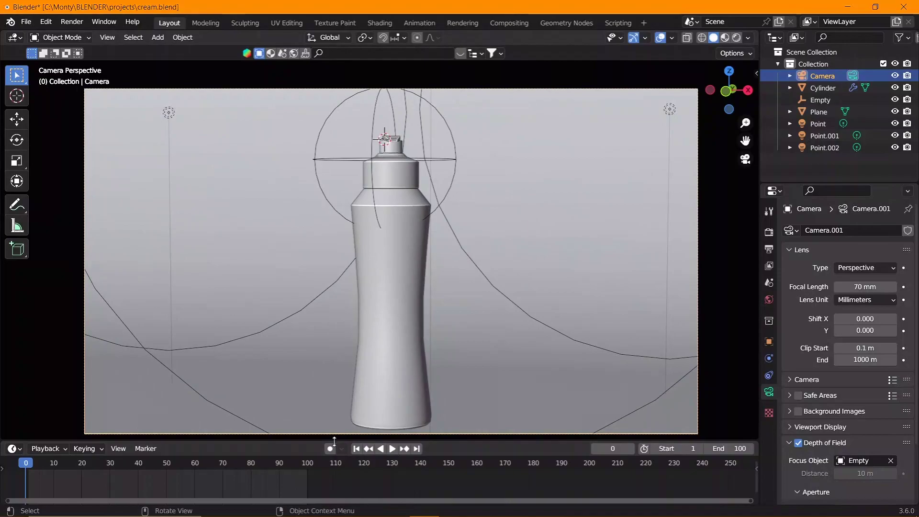
key(s)
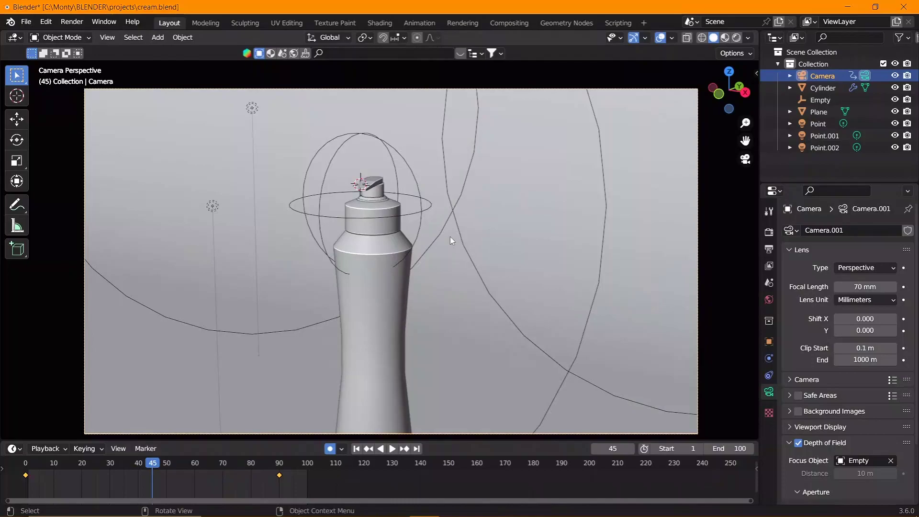
key(shift+grave)
click(391, 260)
key(space)
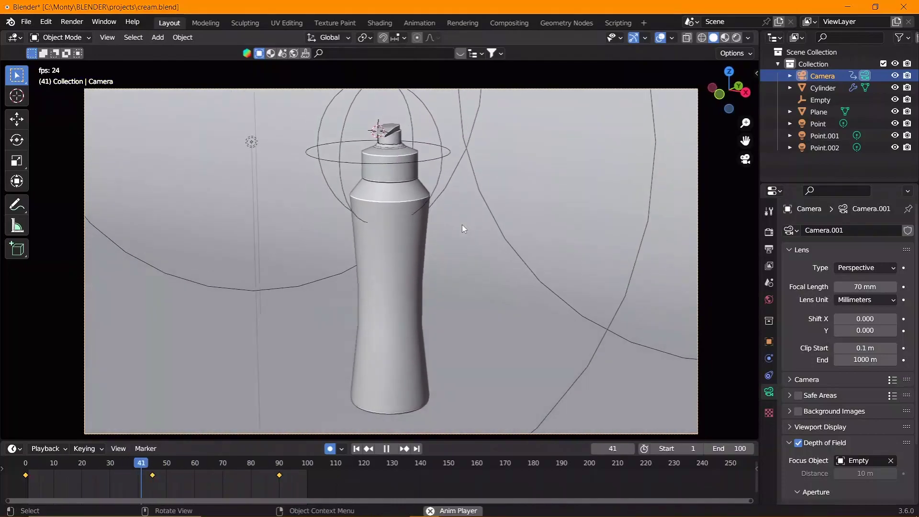
click(737, 38)
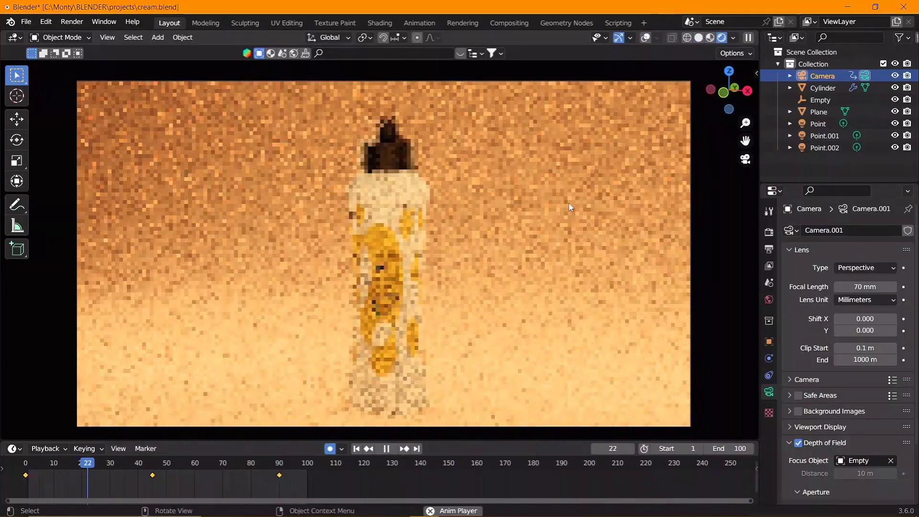
key(space)
key(space)
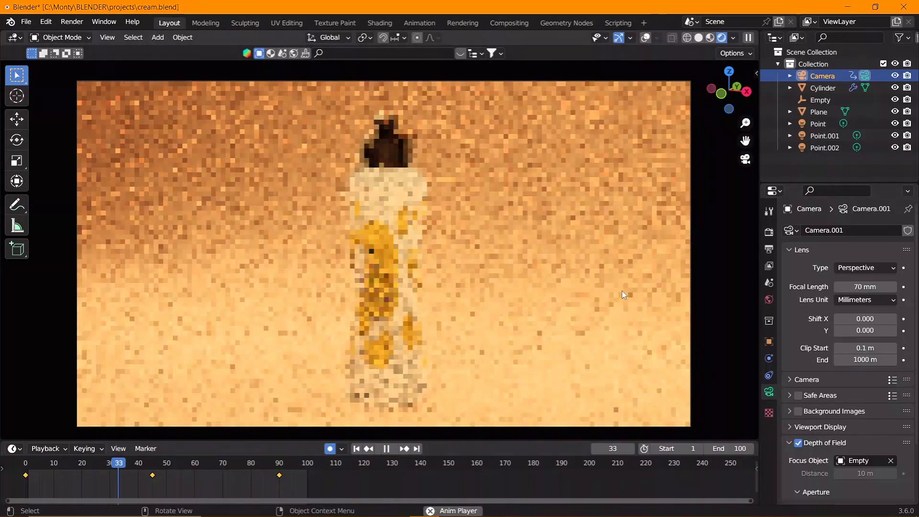
key(space)
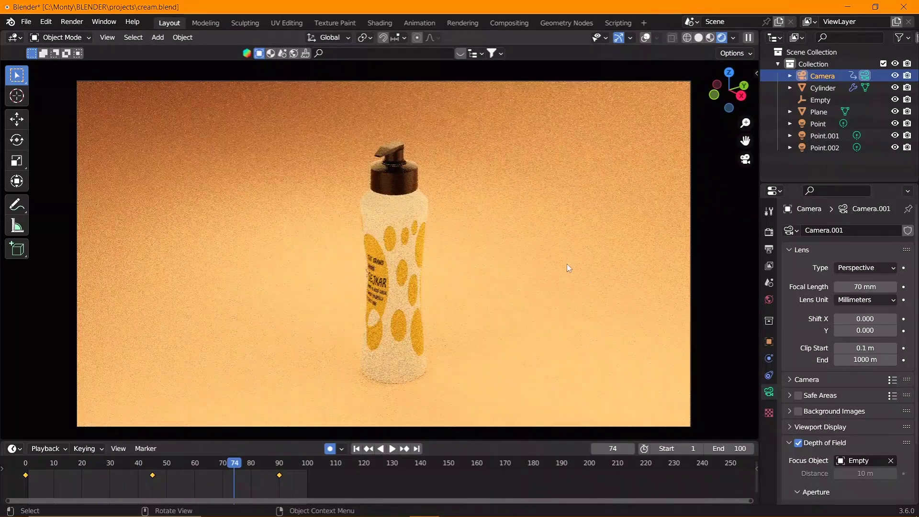
key(Up)
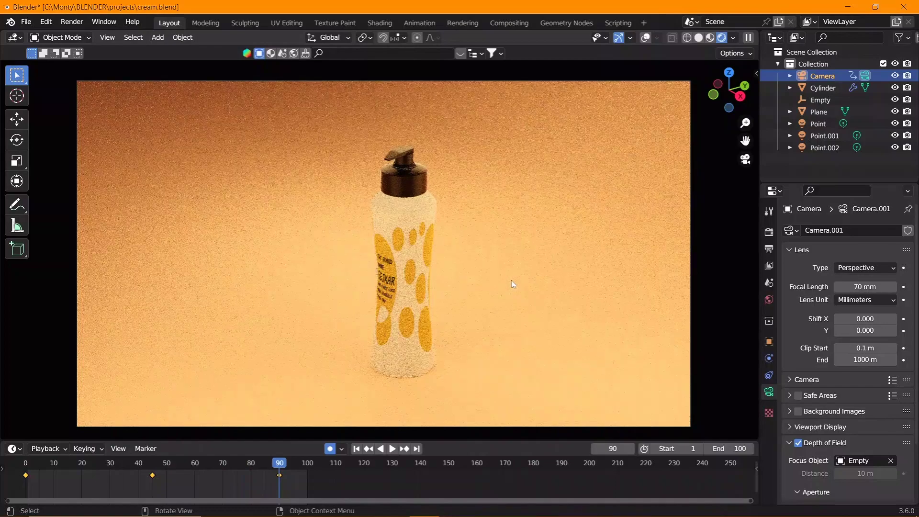
Add a Bezier curve and, from top view, position its first point and handle
key(z)
middle_drag(508, 256, 450, 300)
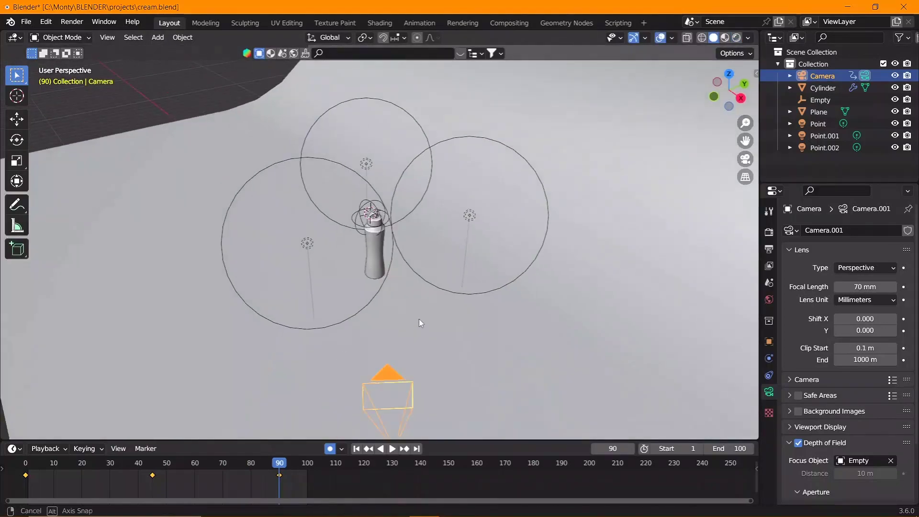
key(shift+a)
click(483, 139)
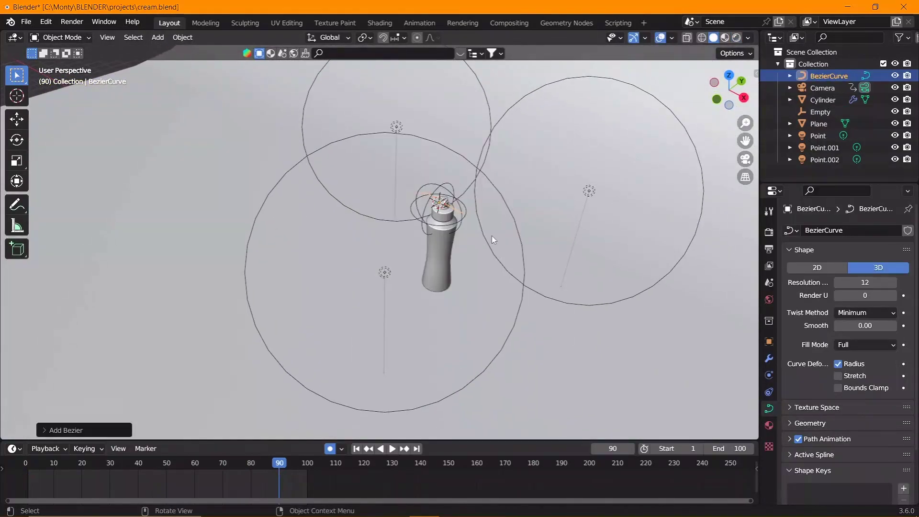
key(KP_7)
key(Tab)
scroll(502, 221, down, 4)
key(g)
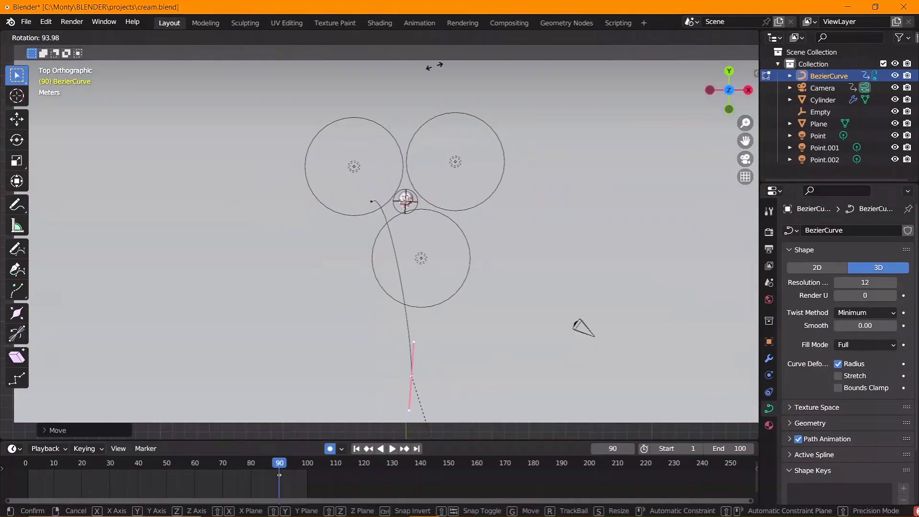
click(433, 66)
key(r)
click(488, 248)
Extend the curve with points looping around the bottle and past the upper-right light
key(g)
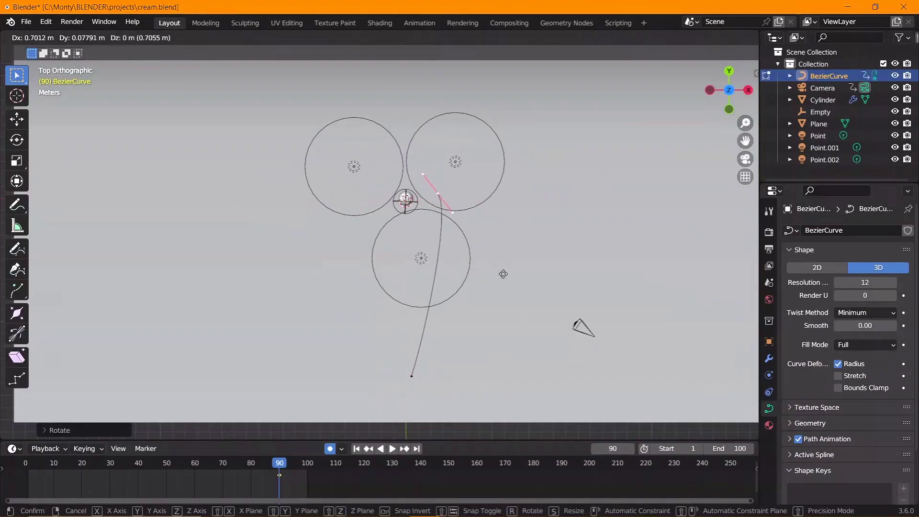
key(r)
click(496, 187)
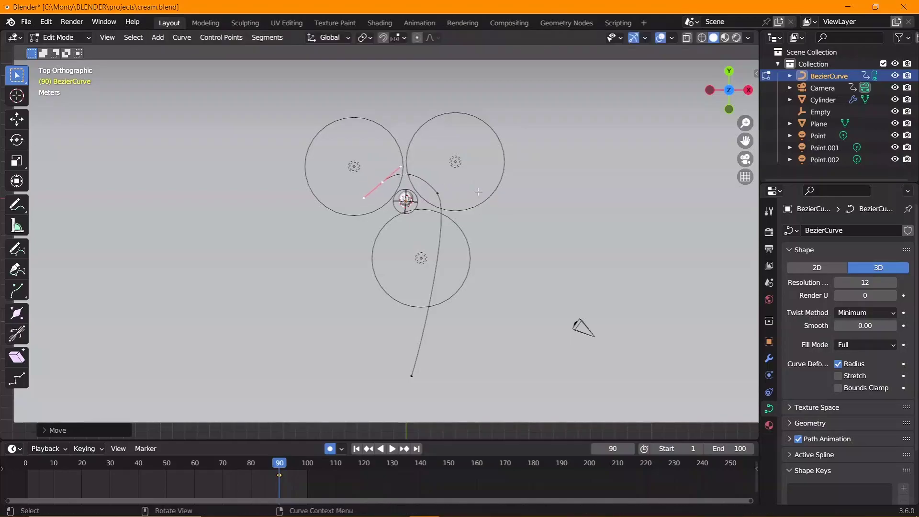
key(r)
click(421, 192)
key(g)
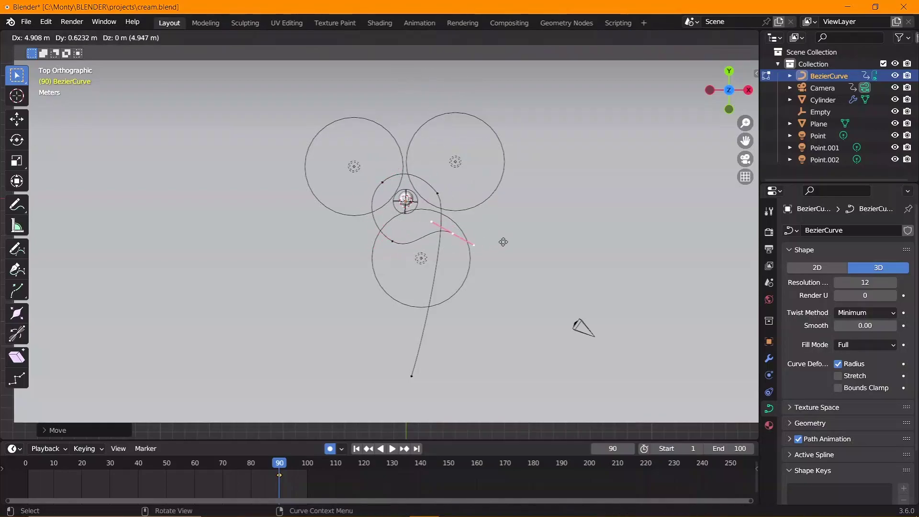
click(515, 223)
key(r)
click(533, 247)
key(g)
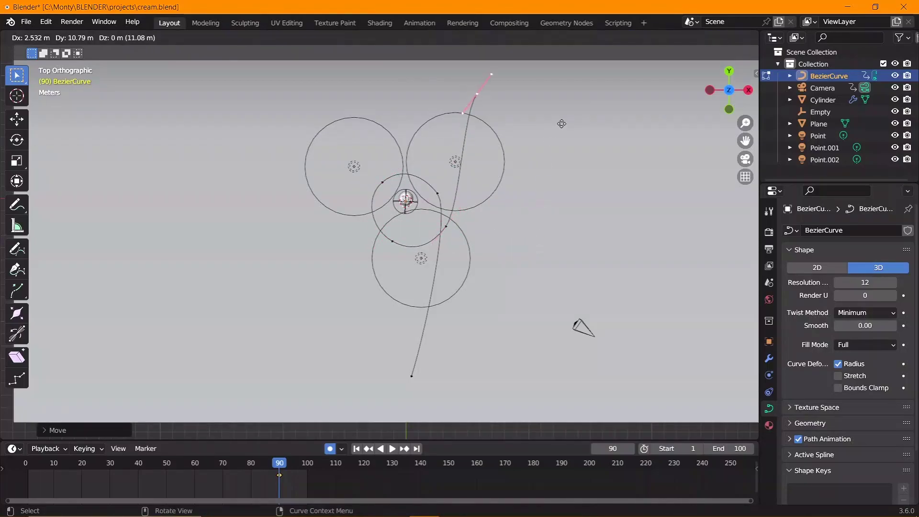
click(562, 123)
key(r)
click(574, 88)
Move the curve's end point far from the bottle and leave Edit Mode
mouse_move(574, 87)
middle_down()
mouse_move(383, 225)
mouse_move(478, 153)
middle_up()
scroll(479, 153, up, 2)
key(g)
click(507, 128)
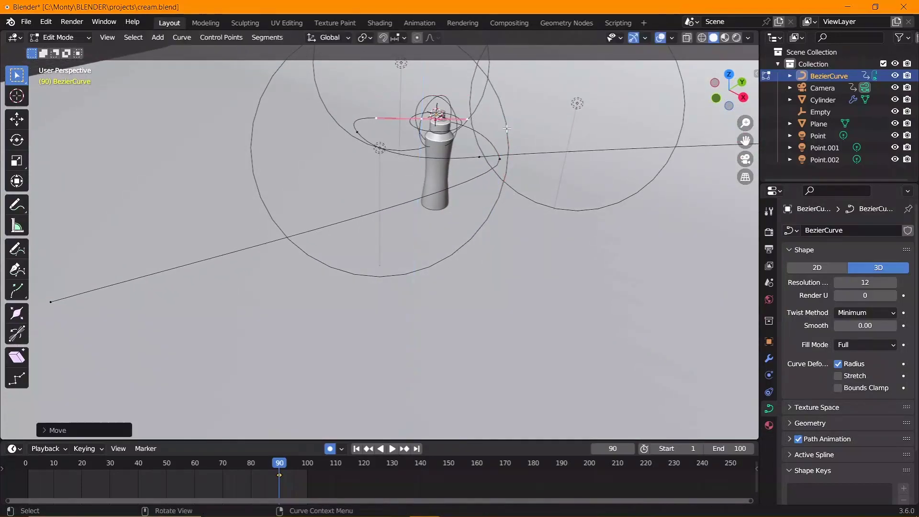
key(Tab)
scroll(383, 215, down, 3)
Add a plane above the bottle and scale it up
key(shift+a)
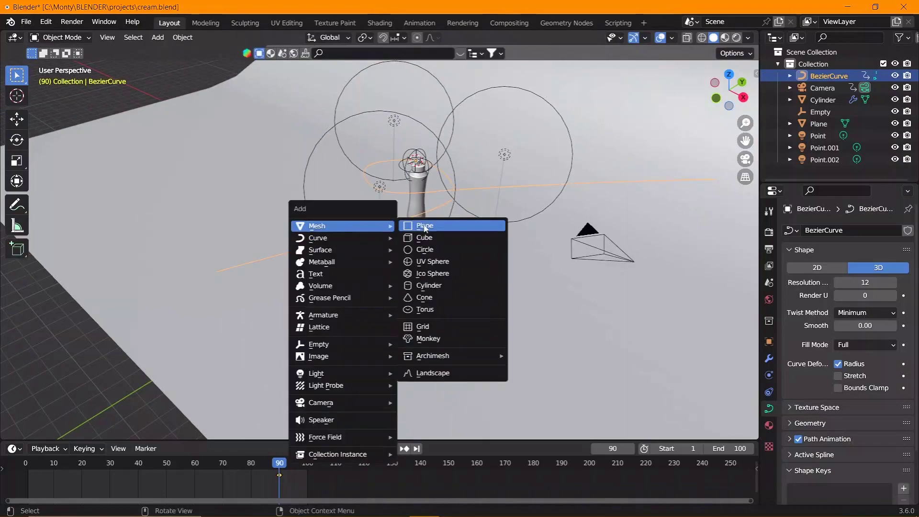
click(425, 226)
key(s)
click(82, 235)
Subdivide the plane with 40 cuts and return to object mode
key(Tab)
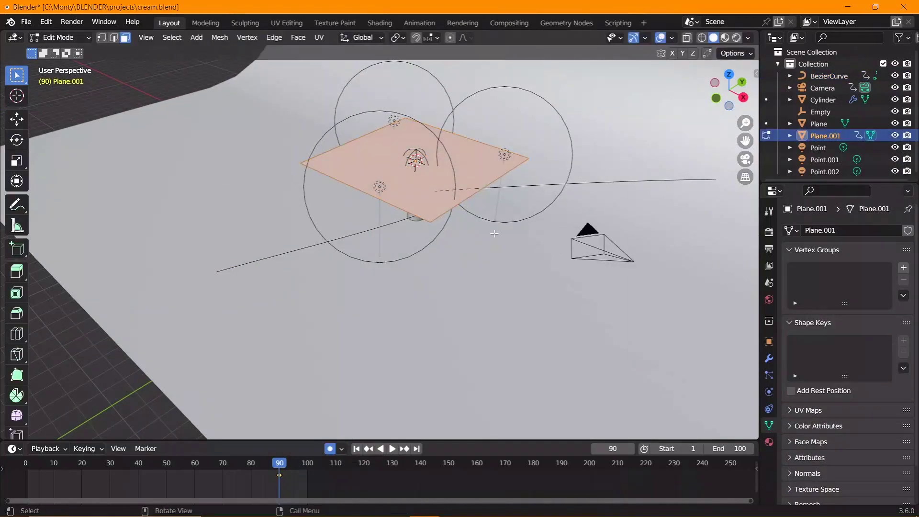
right_click(413, 183)
click(414, 188)
click(62, 429)
double_click(152, 347)
text(40)
key(Return)
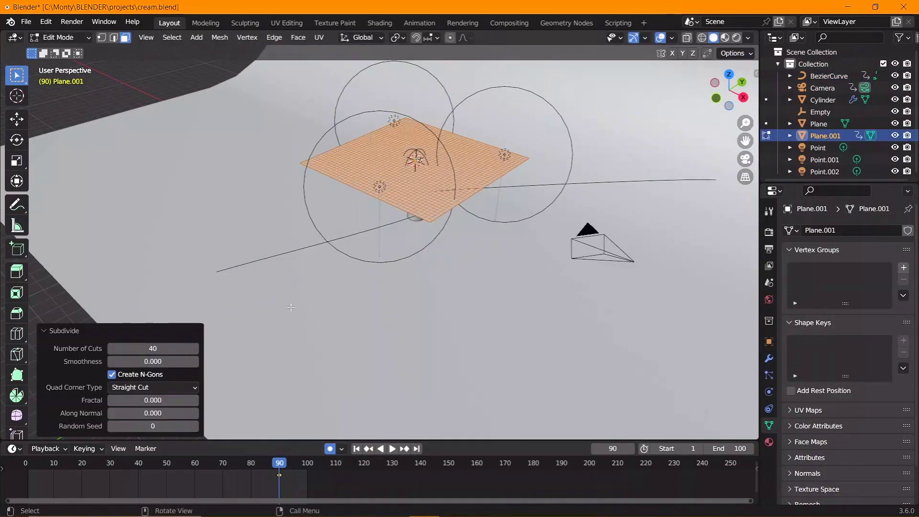
key(Tab)
right_click(411, 218)
click(407, 151)
mouse_move(380, 233)
middle_down()
mouse_move(363, 217)
mouse_move(412, 286)
middle_up()
Add a small cube empty at the bottle top and keyframe its transforms
key(shift+a)
click(528, 444)
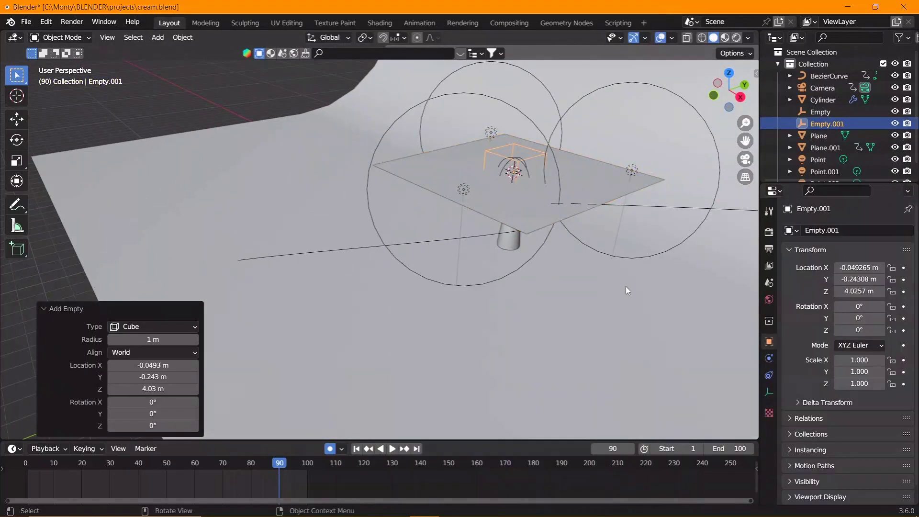
key(s)
click(584, 206)
key(i)
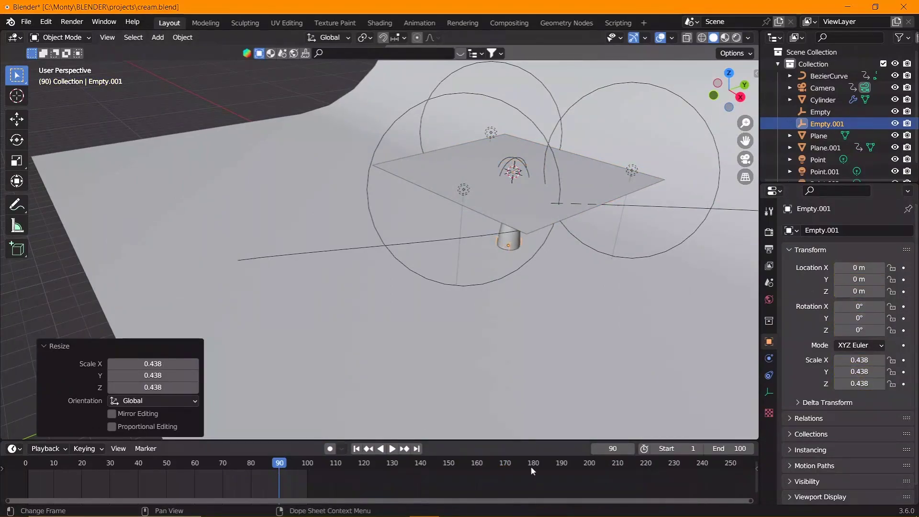
Give the other empty a Follow Path constraint on the curve
click(524, 173)
click(769, 375)
click(847, 230)
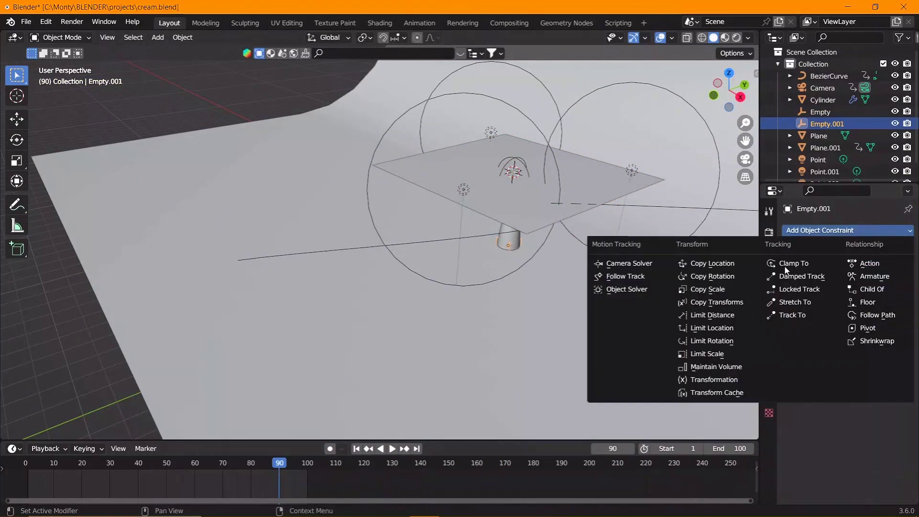
click(852, 311)
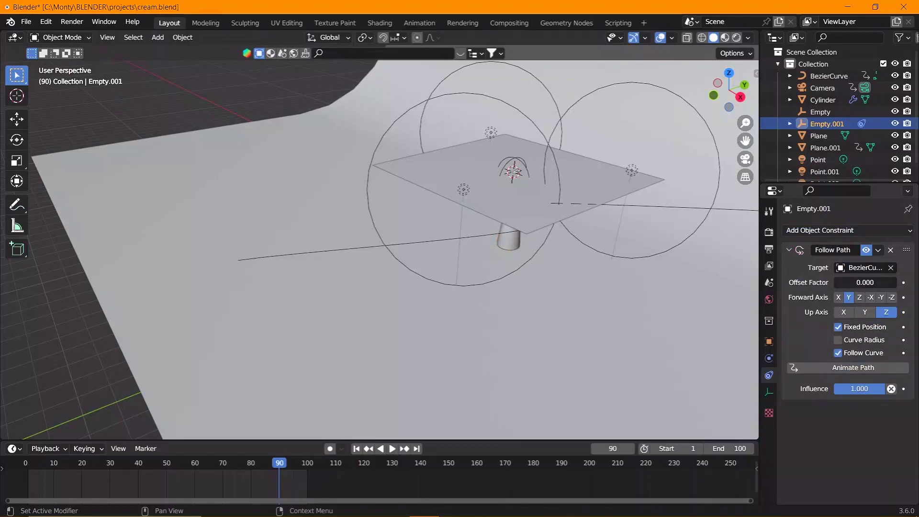
Try a Follow Path constraint on the plane targeting the Bezier curve, then undo it
click(510, 222)
click(847, 231)
click(879, 316)
click(856, 257)
click(834, 282)
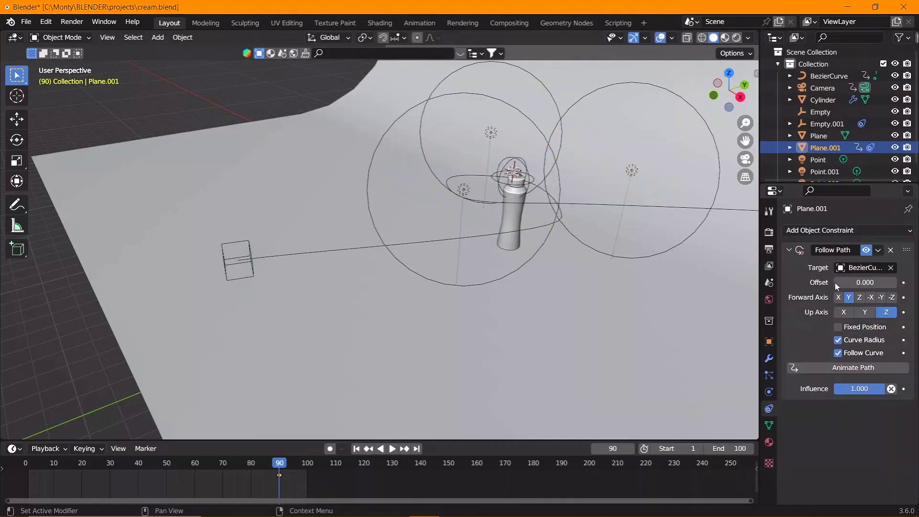
key(ctrl+z)
key(ctrl+z)
key(ctrl+z)
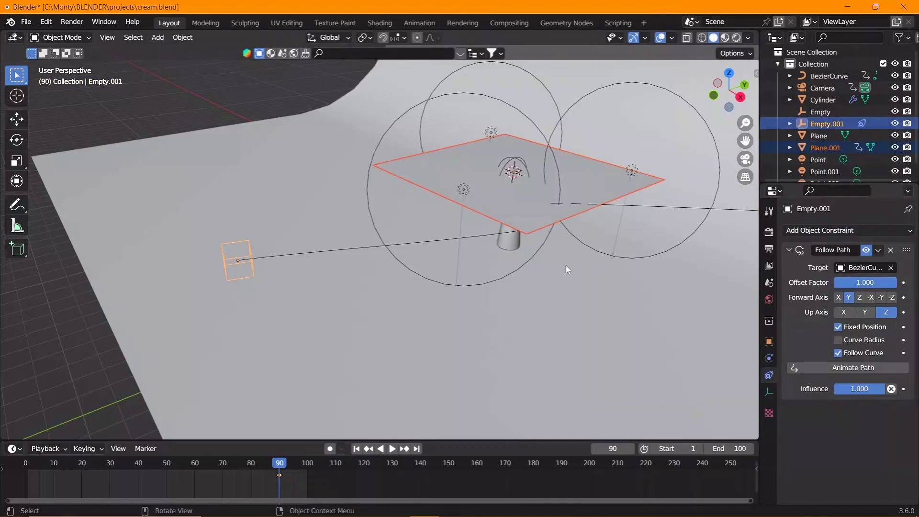
Parent the banner plane to the path-following empty
click(521, 279)
click(570, 209)
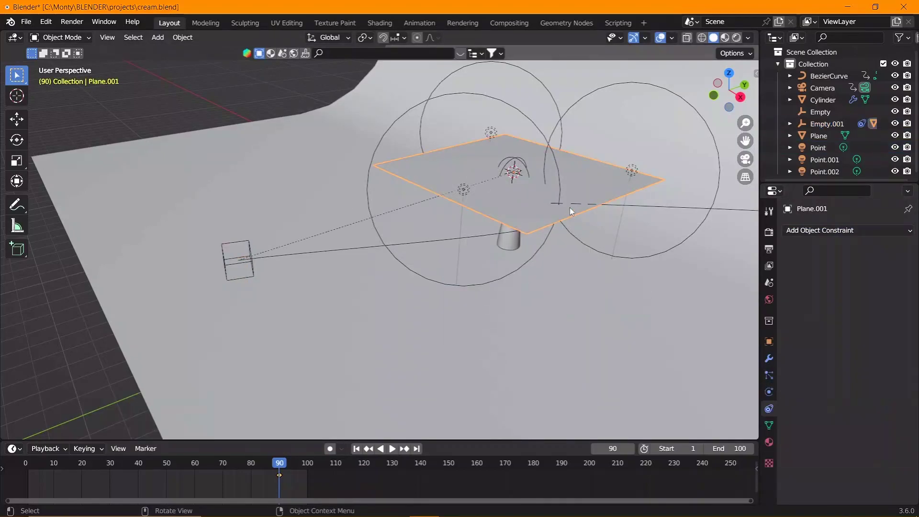
key(g)
click(352, 283)
Rotate the plane upright 90° on X and halve its height along Z
key(KP_1)
key(r)
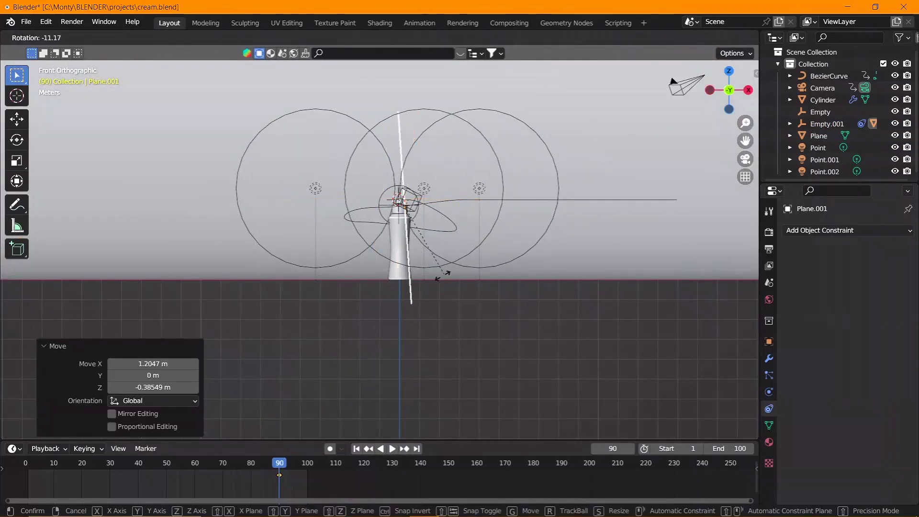
click(335, 335)
mouse_move(335, 335)
middle_down()
mouse_move(455, 244)
mouse_move(375, 221)
middle_up()
key(s)
key(z)
click(458, 245)
Shift the plane along Y, then reselect the path-following empty at animation start
key(g)
key(y)
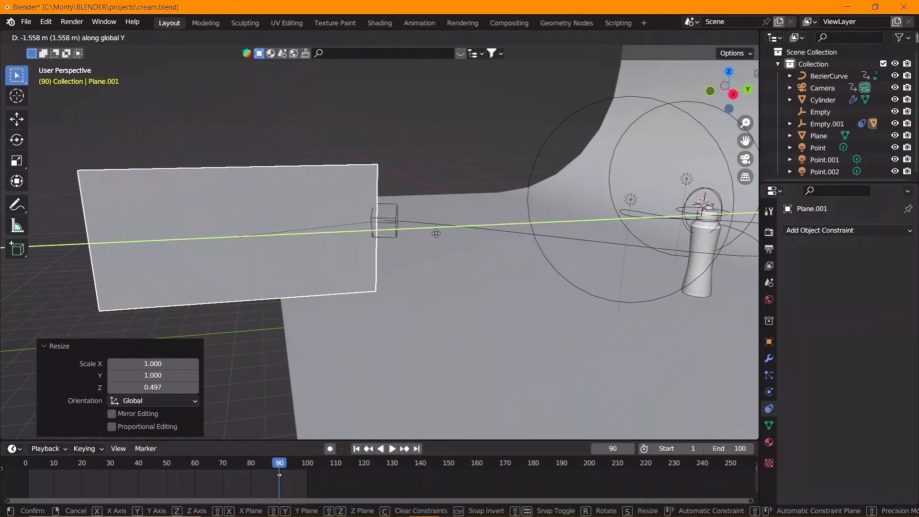
click(436, 233)
middle_drag(287, 201, 322, 473)
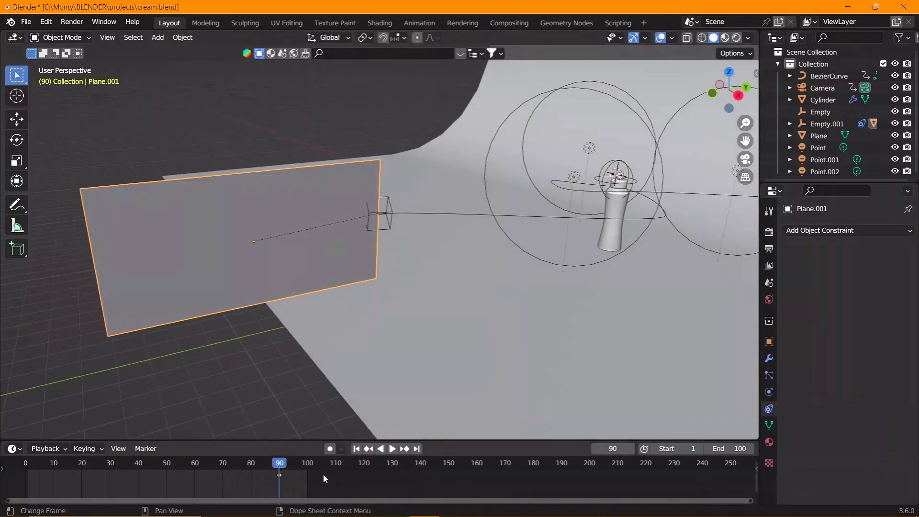
key(space)
click(378, 213)
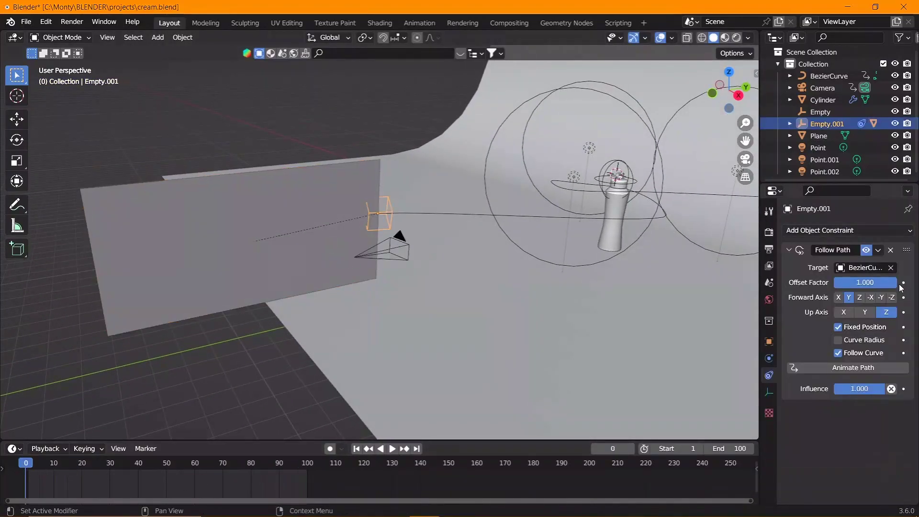
Keyframe the empty's Follow Path offset at frames 0 and 100 and preview the motion
key(BackSpace)
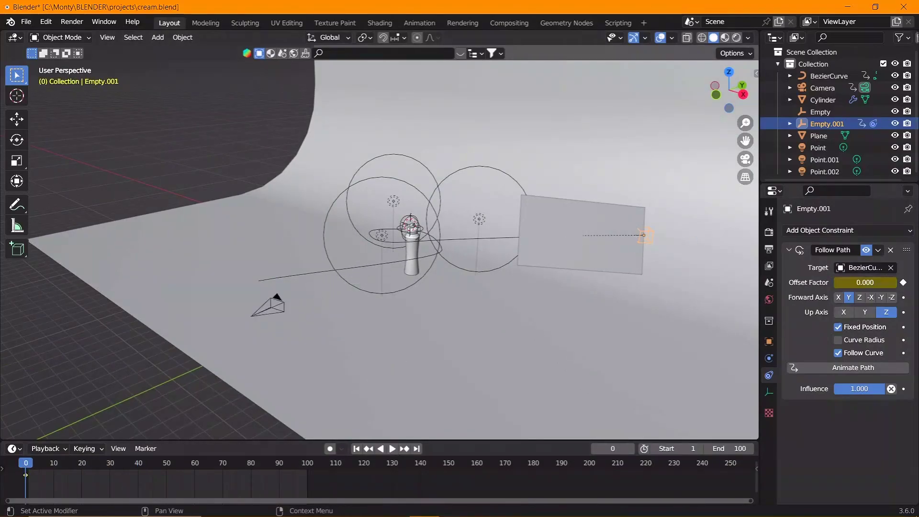
key(ctrl+z)
key(BackSpace)
key(i)
key(space)
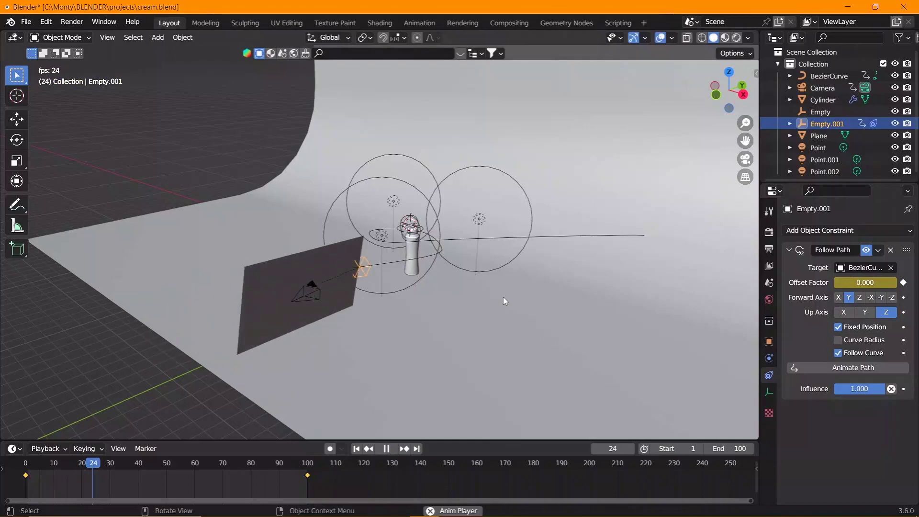
Select the banner plane and add Cloth physics to it
click(585, 223)
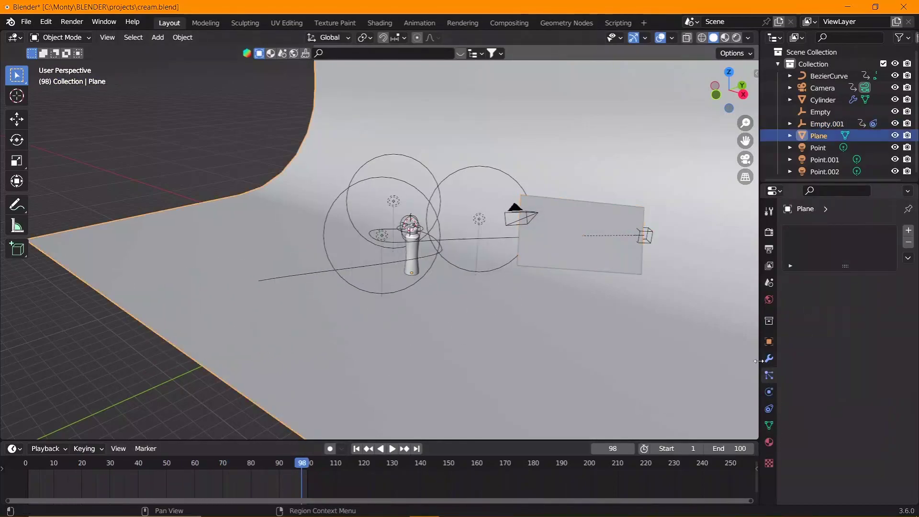
click(768, 408)
click(842, 221)
click(769, 392)
click(866, 254)
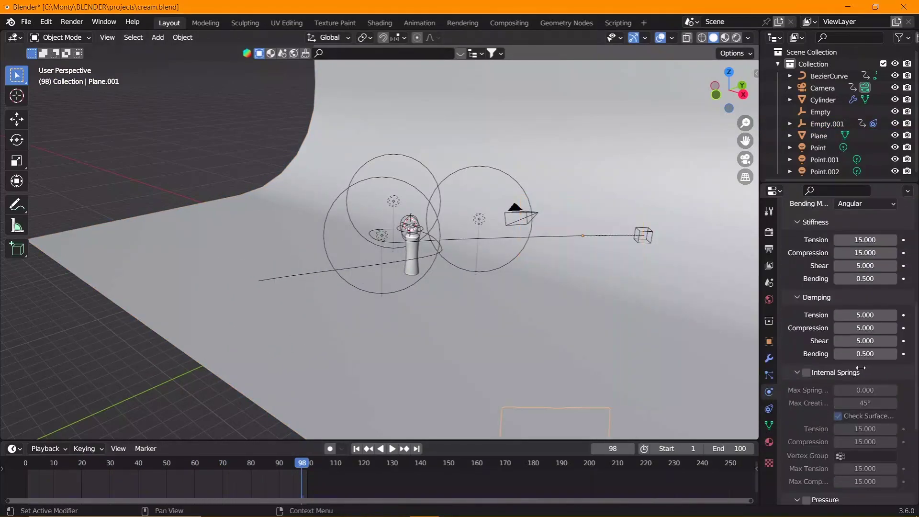
scroll(816, 450, down, 10)
Browse the cloth Shape, Cache and Collision settings panels
click(817, 451)
scroll(837, 445, down, 5)
click(812, 346)
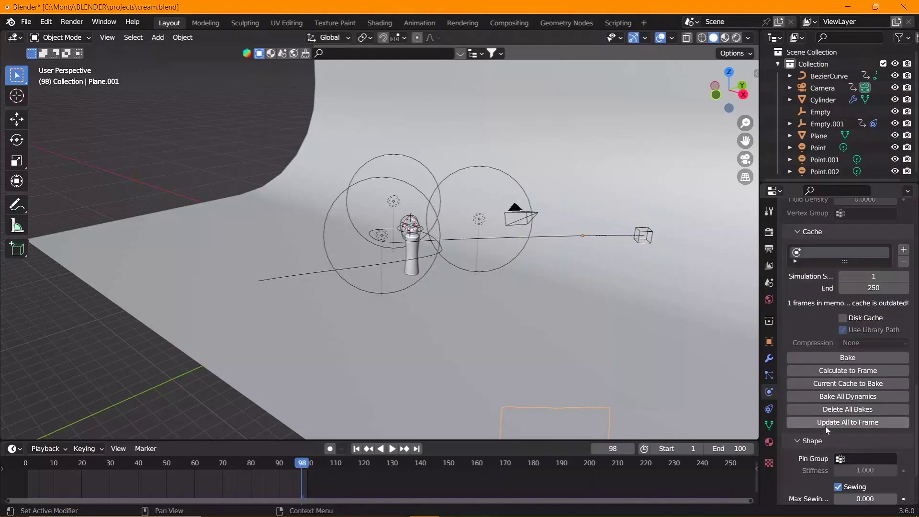
click(812, 306)
click(816, 455)
scroll(842, 335, down, 5)
click(832, 293)
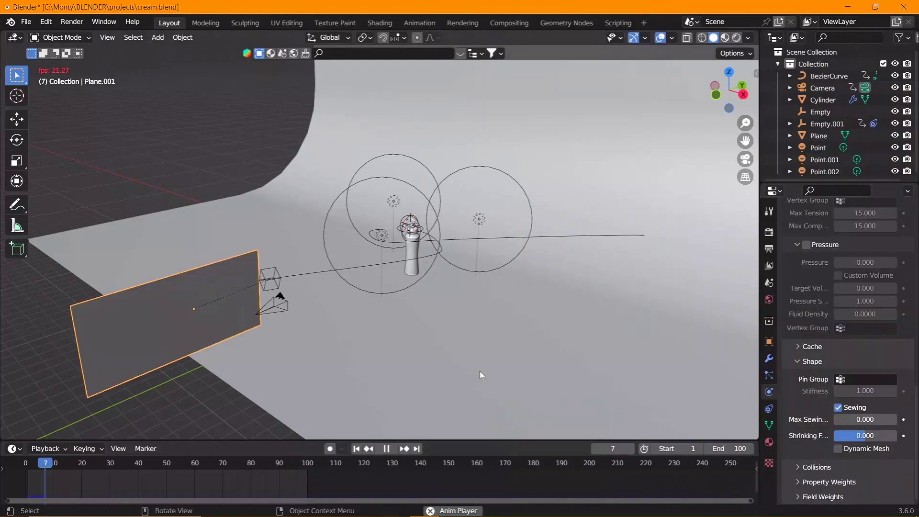
scroll(834, 431, down, 6)
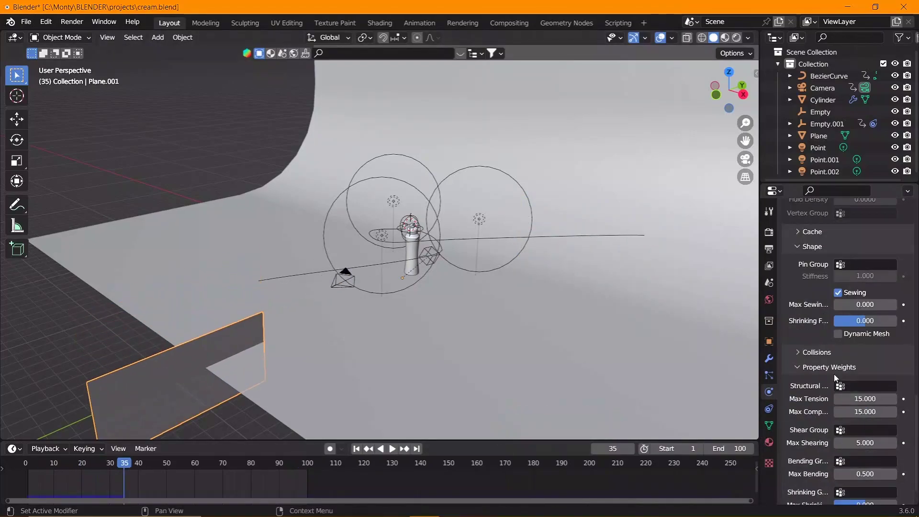
scroll(834, 374, down, 1)
mouse_move(430, 287)
middle_down()
mouse_move(299, 304)
mouse_move(314, 150)
middle_up()
Create vertex group Group.001 on the banner mesh in Edit Mode
key(Tab)
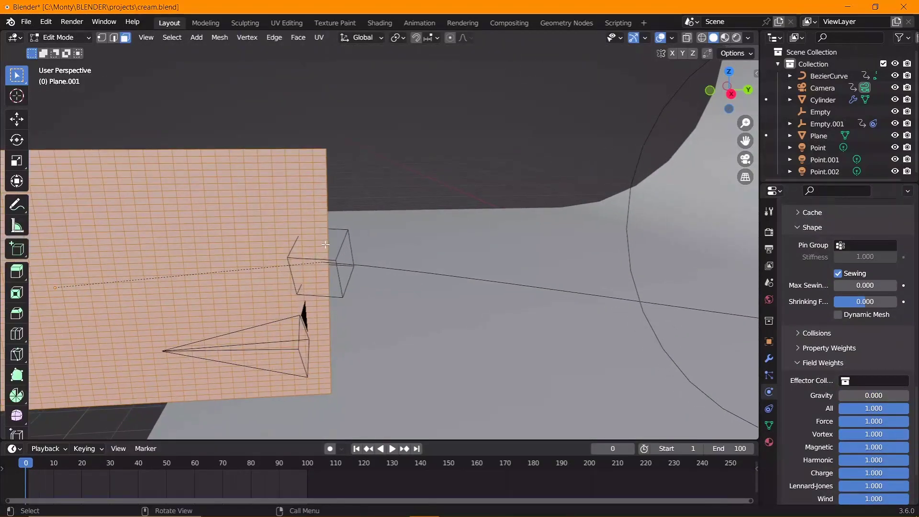
drag(313, 149, 326, 153)
key(2)
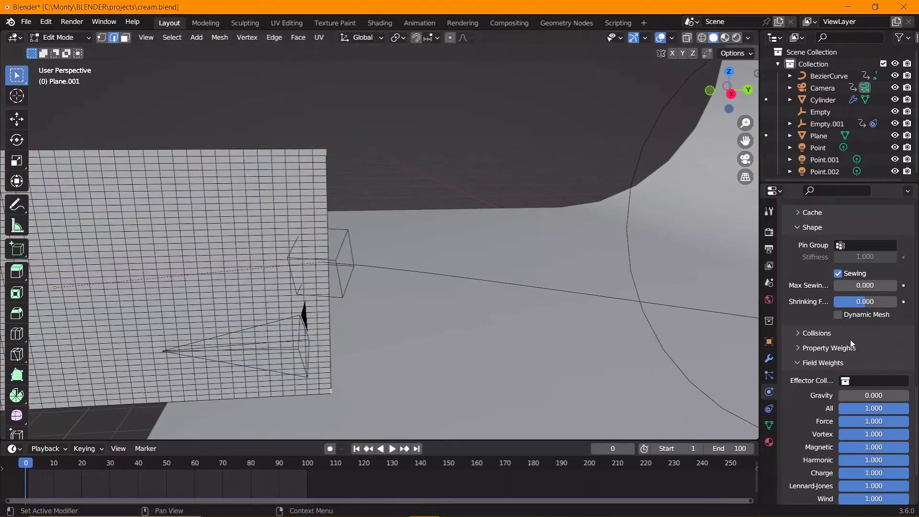
scroll(851, 343, up, 2)
click(768, 425)
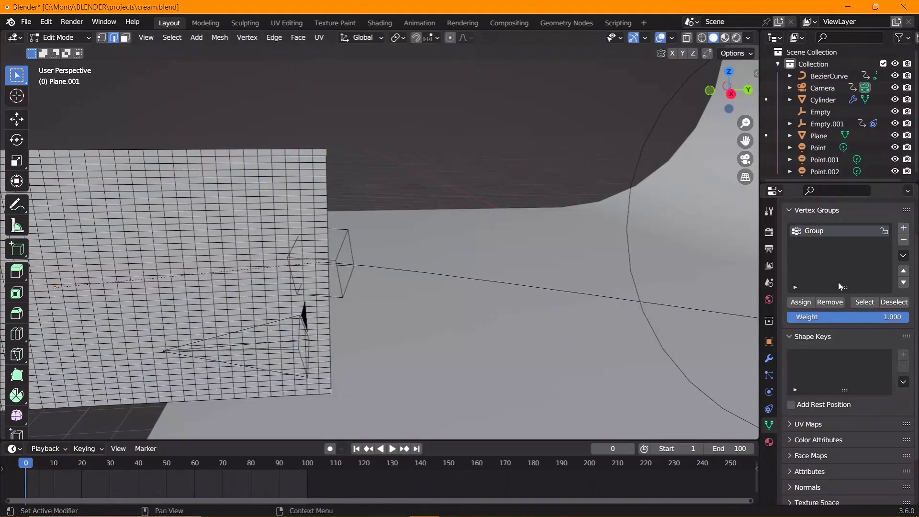
key(a)
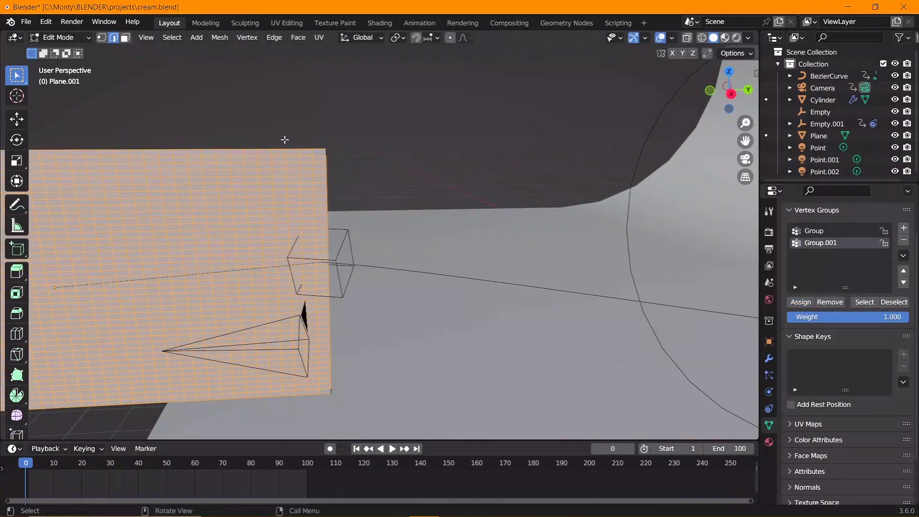
key(alt+a)
key(Tab)
click(768, 358)
Set the cloth Shape Pin Group to Group.001
click(768, 392)
scroll(857, 432, down, 5)
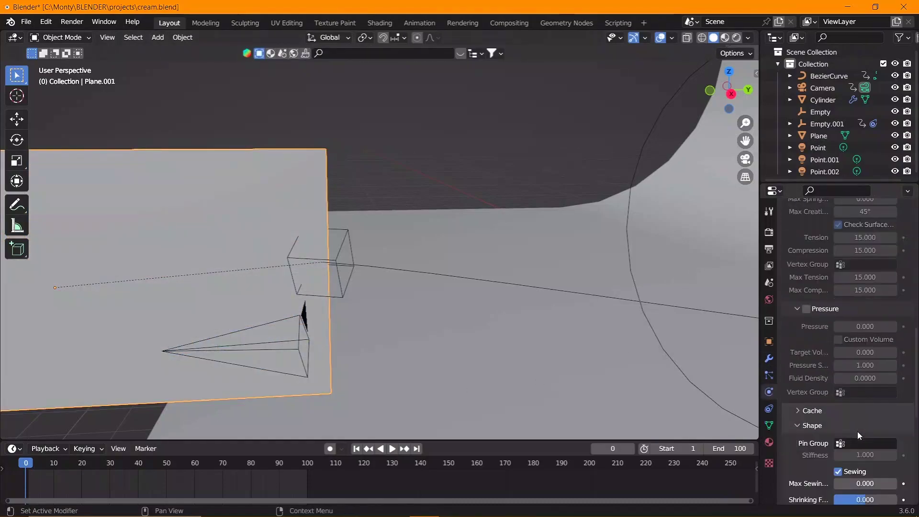
scroll(857, 431, down, 5)
scroll(869, 316, down, 2)
scroll(861, 335, up, 5)
click(864, 437)
click(820, 409)
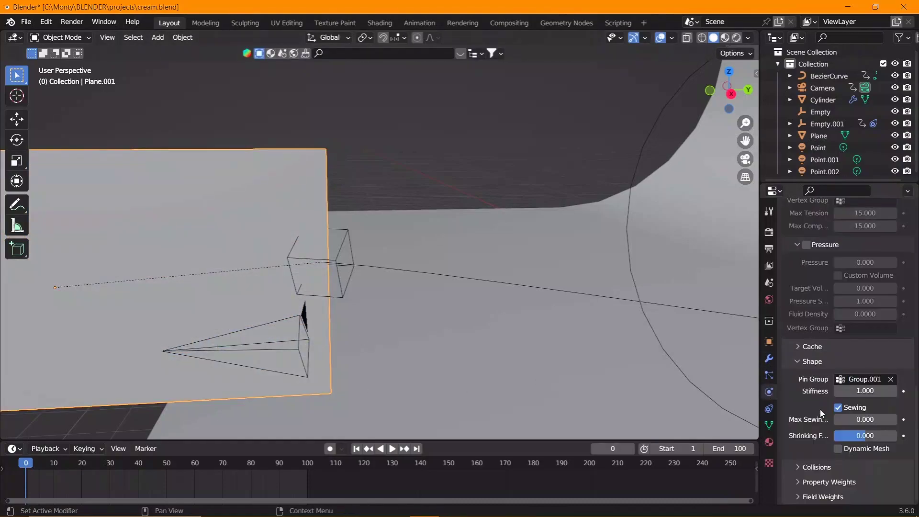
Play and scrub the animation to check the cloth draping around the bottle
key(space)
scroll(820, 410, down, 2)
mouse_move(431, 287)
middle_down()
mouse_move(539, 324)
mouse_move(445, 348)
middle_up()
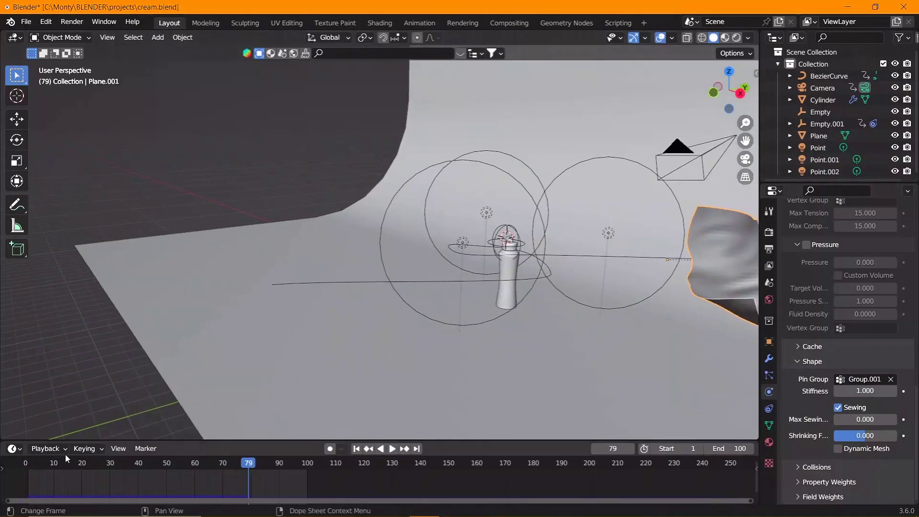
mouse_move(67, 460)
mouse_down()
mouse_move(211, 467)
mouse_move(172, 467)
mouse_up()
click(822, 99)
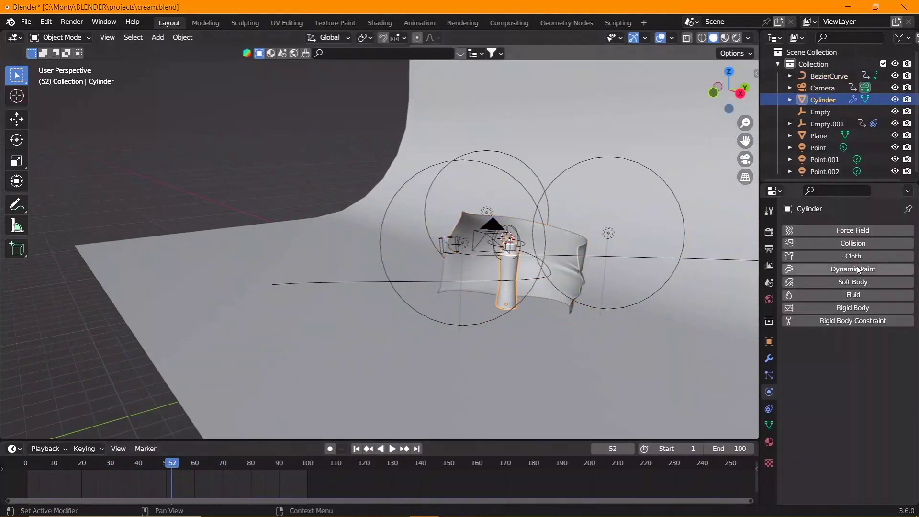
click(449, 243)
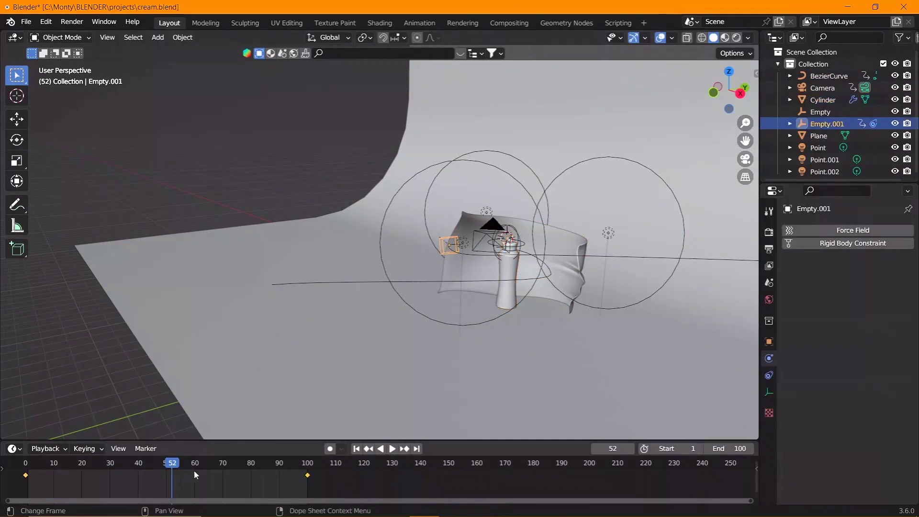
Replay the animation from the start while orbiting the view
click(14, 466)
key(space)
middle_drag(287, 363, 420, 371)
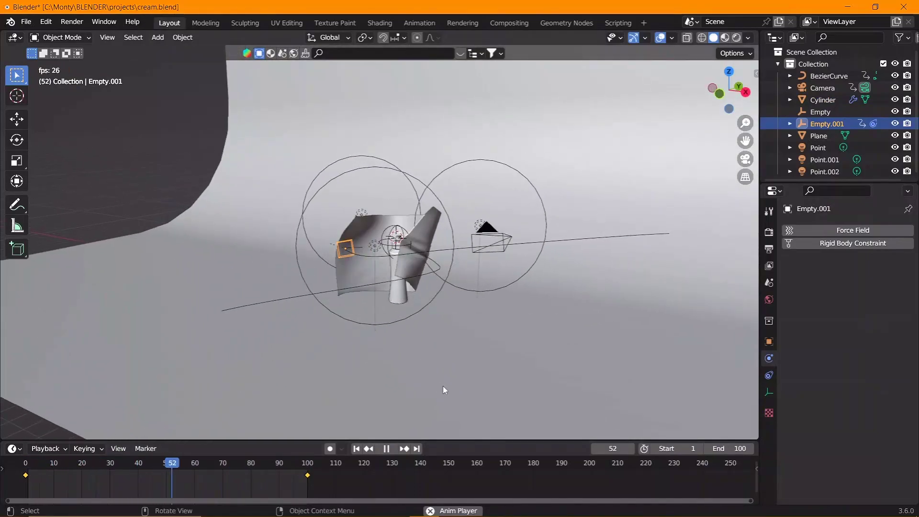
key(space)
Move the Bezier path's end point to a new position
click(266, 313)
key(Tab)
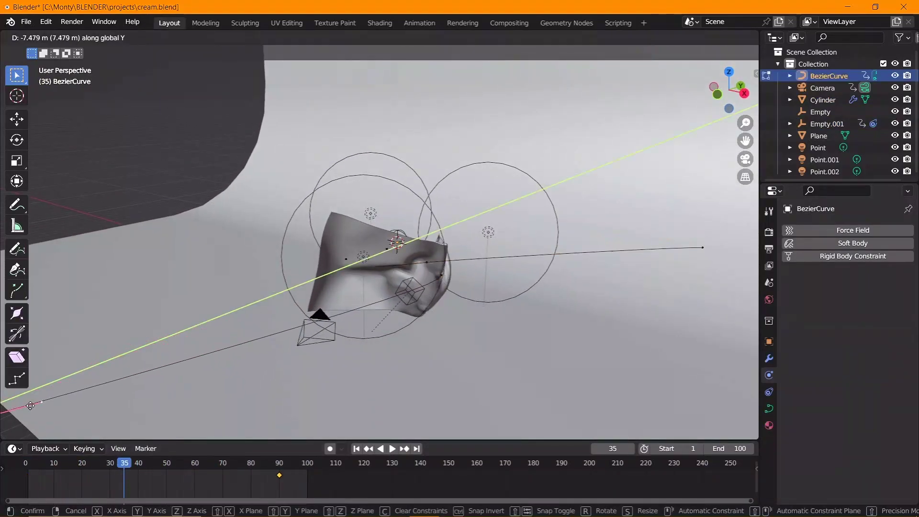
click(670, 247)
key(KP_7)
key(g)
click(546, 188)
key(Tab)
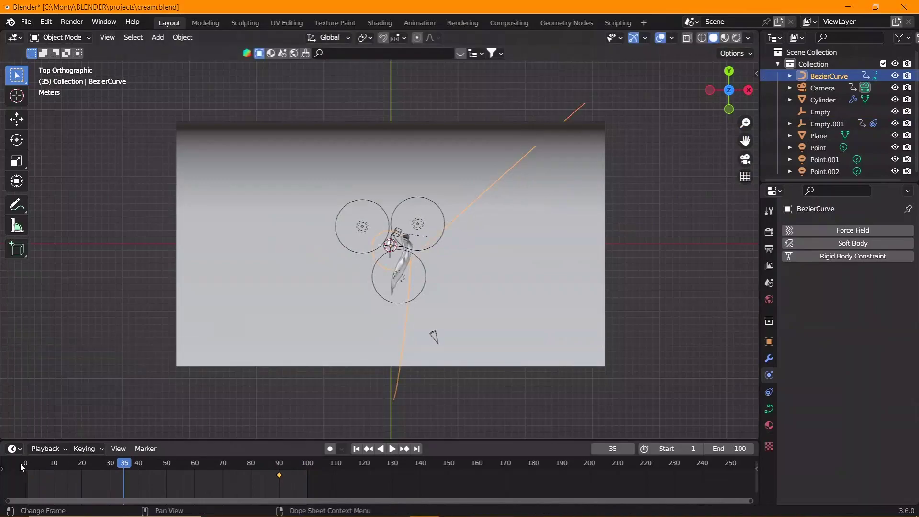
In top view, reposition a path point and its handle below-left of the bottle
key(KP_7)
key(Tab)
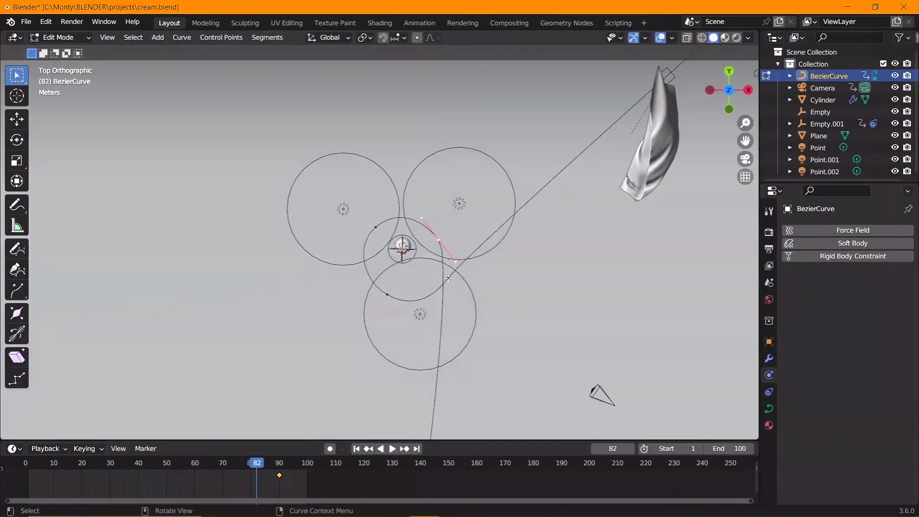
key(space)
key(g)
click(442, 256)
key(g)
click(446, 332)
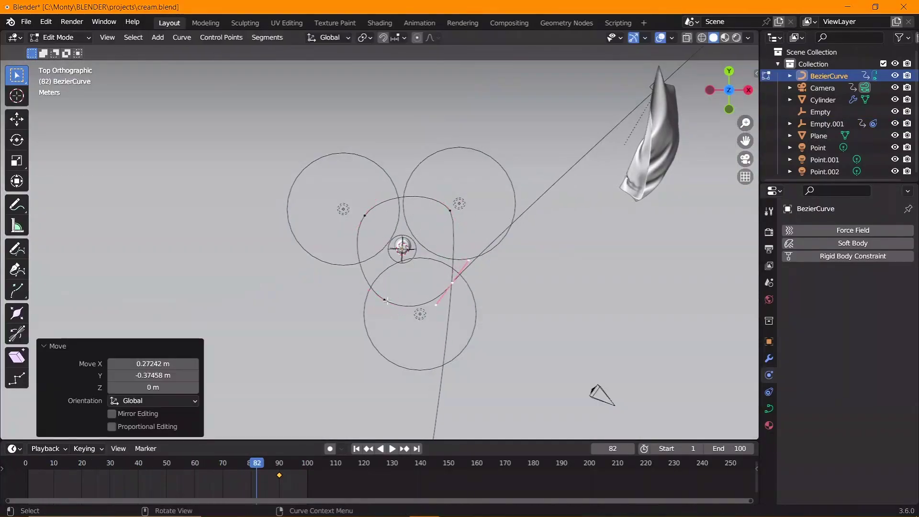
Replay the cloth simulation from frame one and stop to inspect the draped banner
key(space)
mouse_move(365, 360)
middle_down()
mouse_move(355, 365)
mouse_move(344, 416)
middle_up()
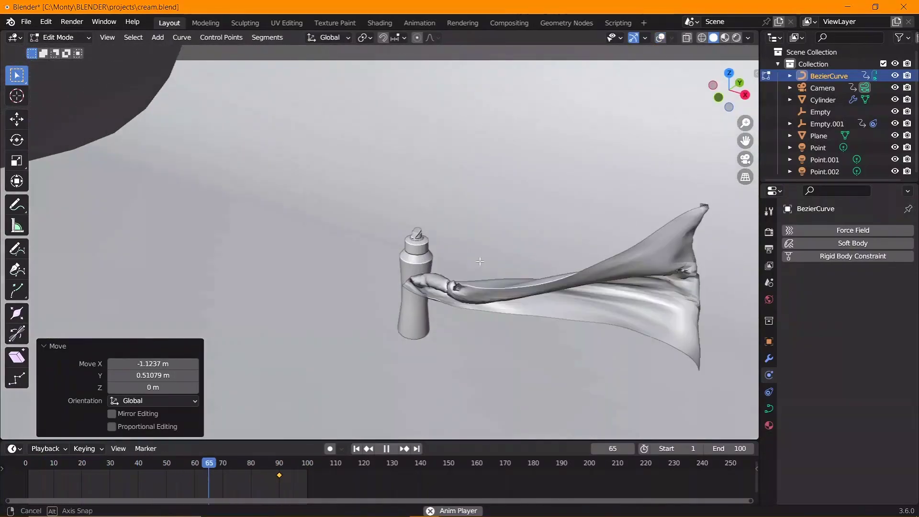
key(space)
key(space)
click(56, 464)
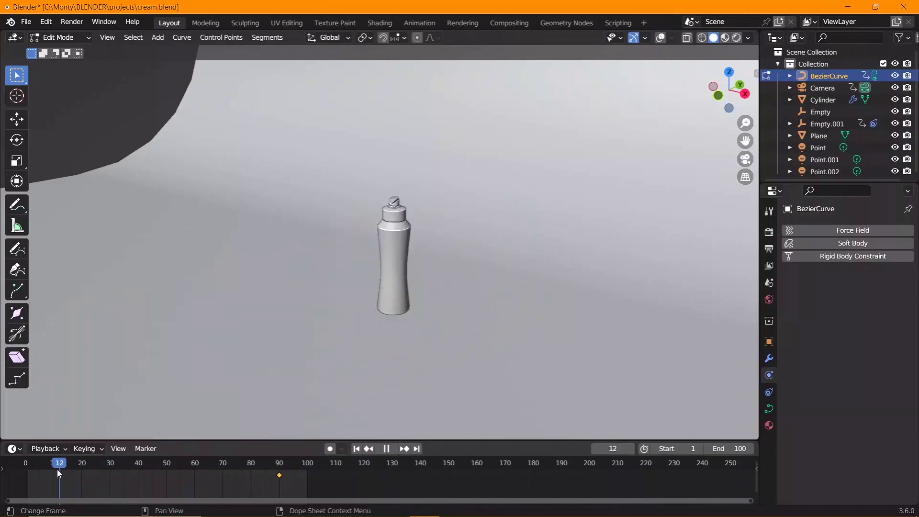
click(20, 464)
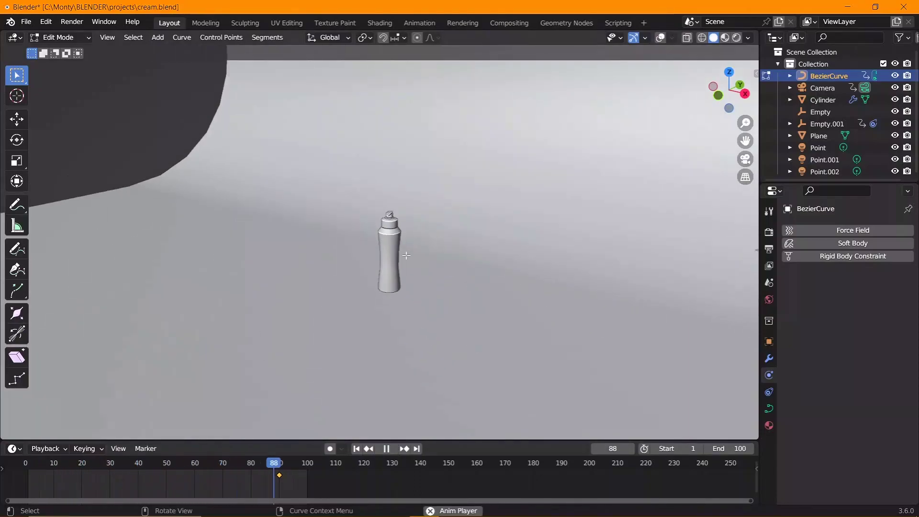
scroll(365, 249, up, 5)
key(space)
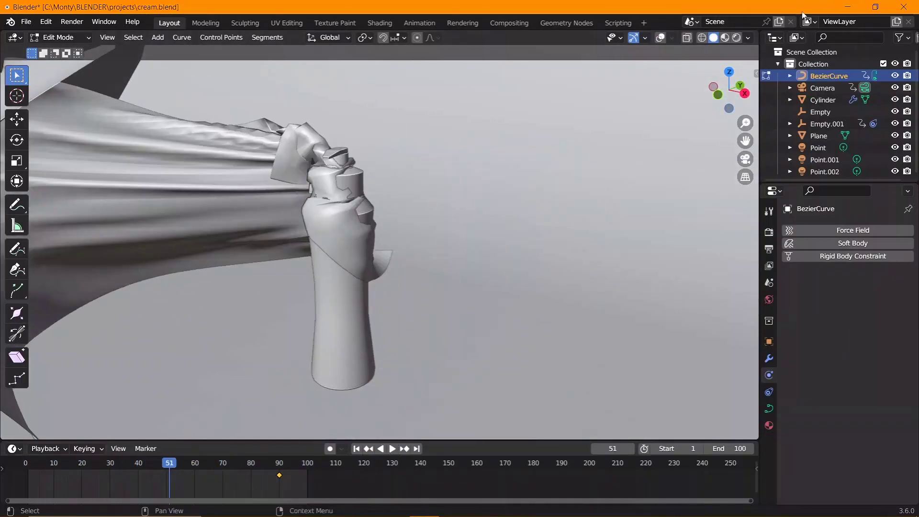
Select the bottle Cylinder, adjust its Collision physics settings, and replay the simulation
key(z)
click(699, 37)
click(822, 100)
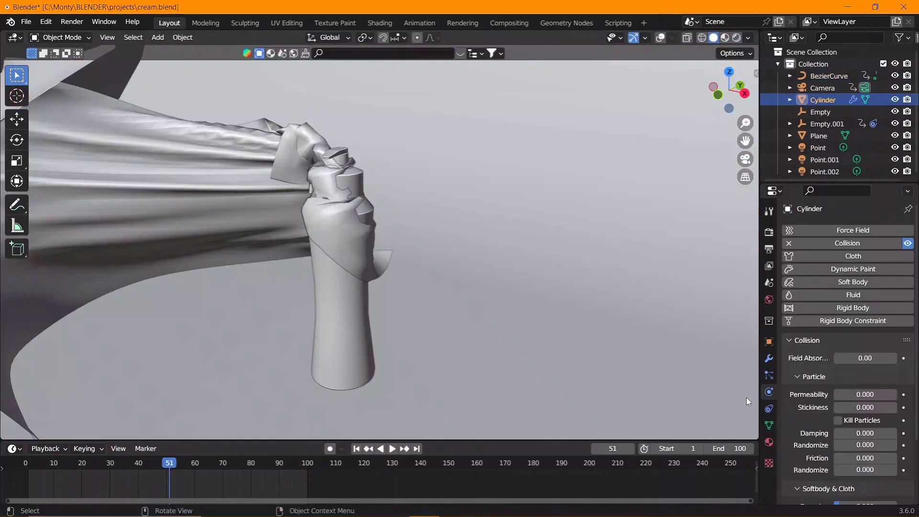
key(shift+Left)
key(space)
click(660, 38)
key(space)
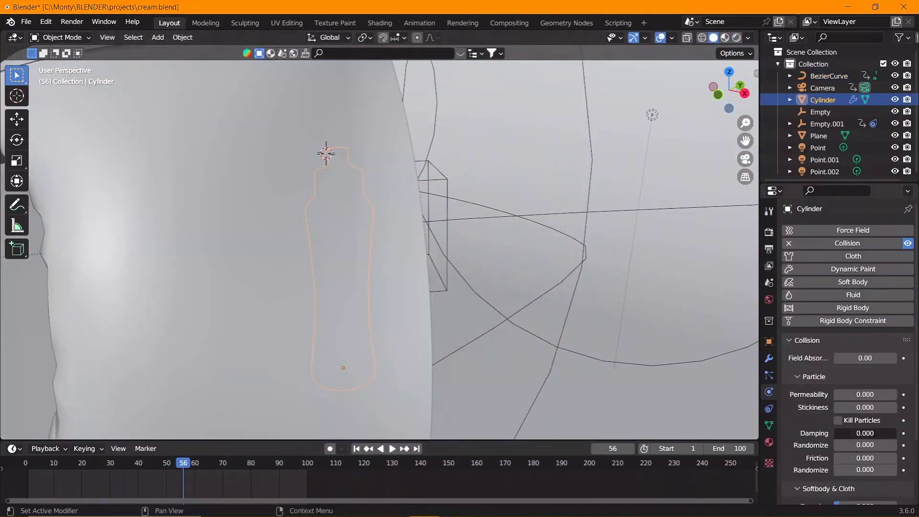
scroll(820, 476, down, 4)
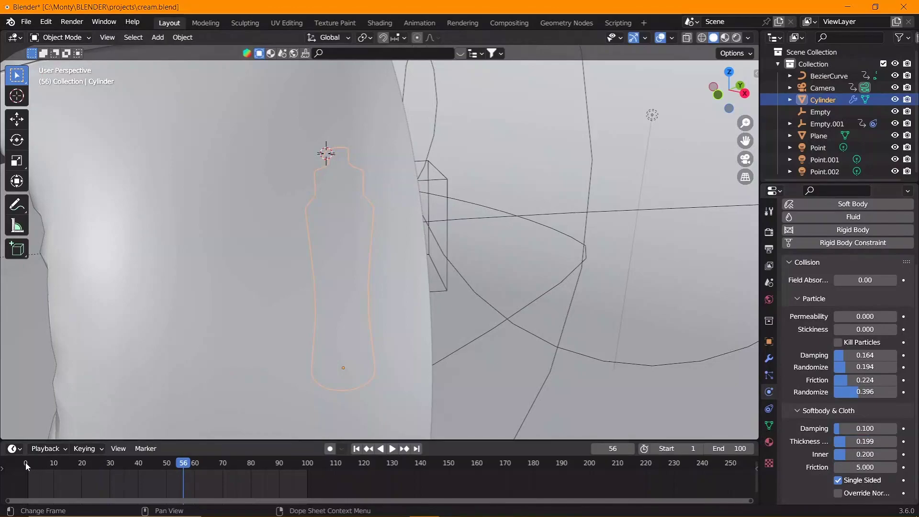
key(shift+ctrl+space)
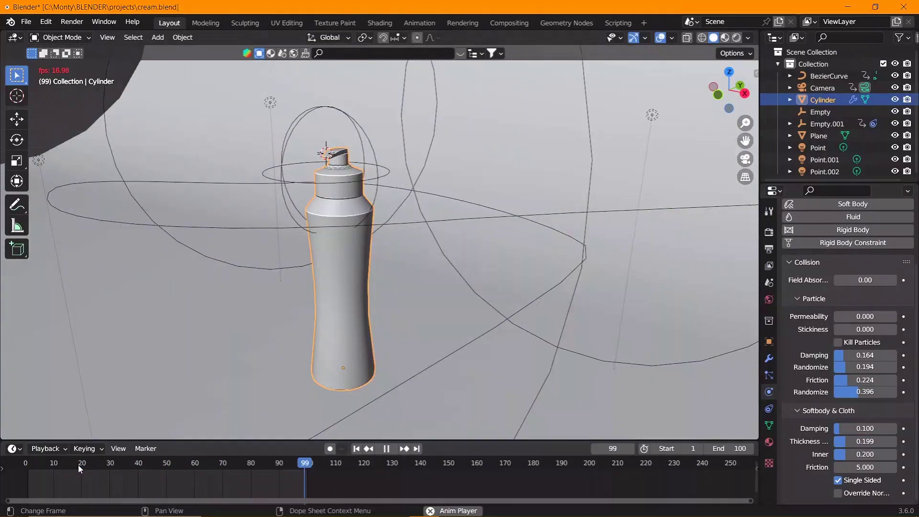
Shade the cloth banner Plane.001 smooth and play the animation
click(444, 293)
right_click(340, 138)
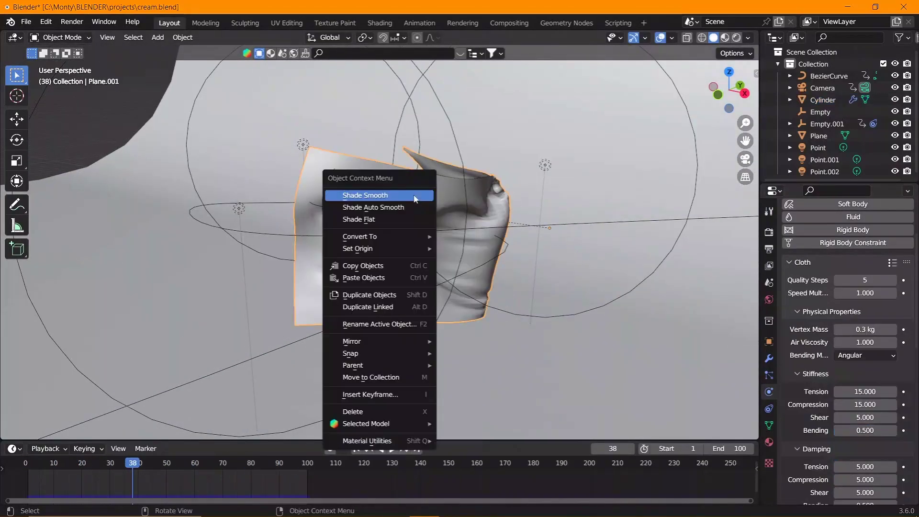
click(340, 139)
key(space)
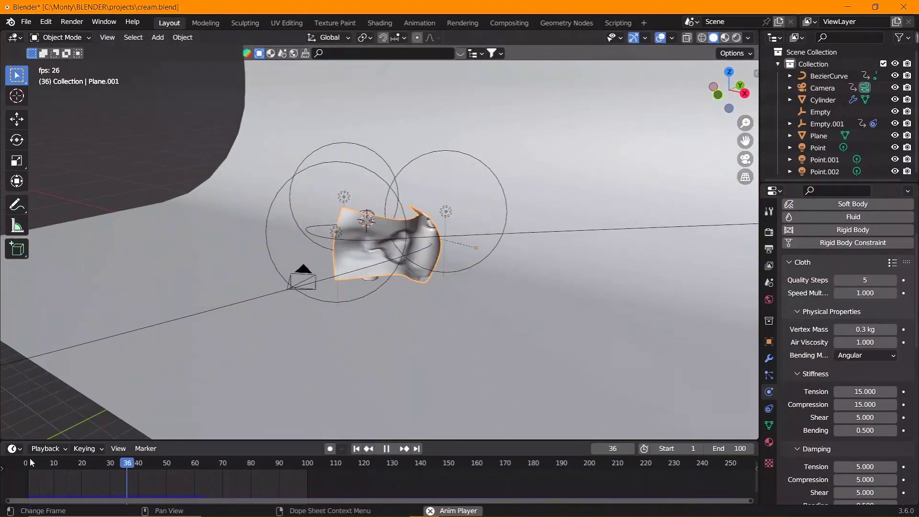
Scrub back to frame 16 and replay the cloth simulation to check it
drag(31, 461, 71, 469)
key(space)
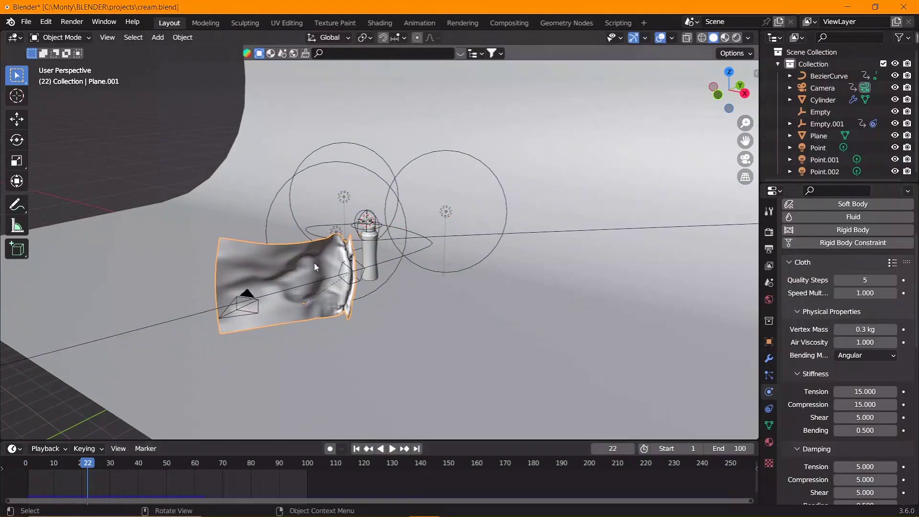
scroll(849, 439, down, 10)
key(space)
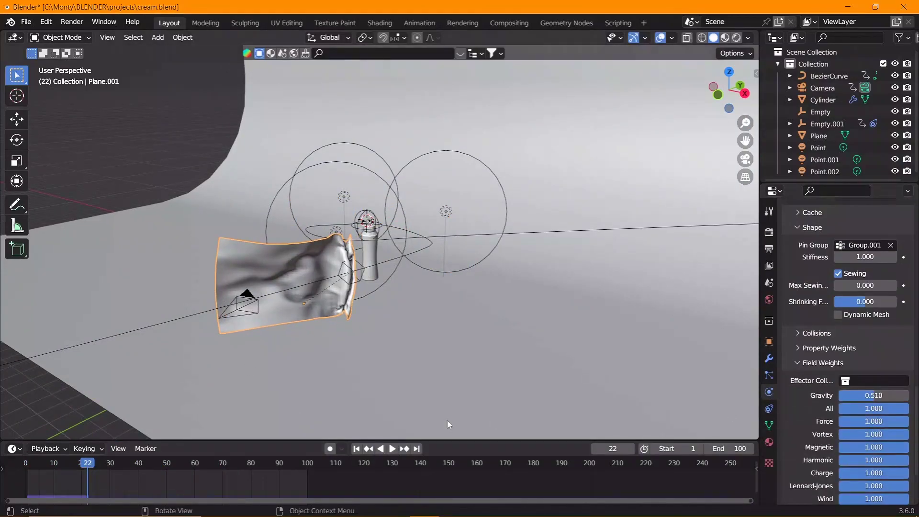
key(space)
Make the ground Plane a collision object and replay the simulation
click(482, 348)
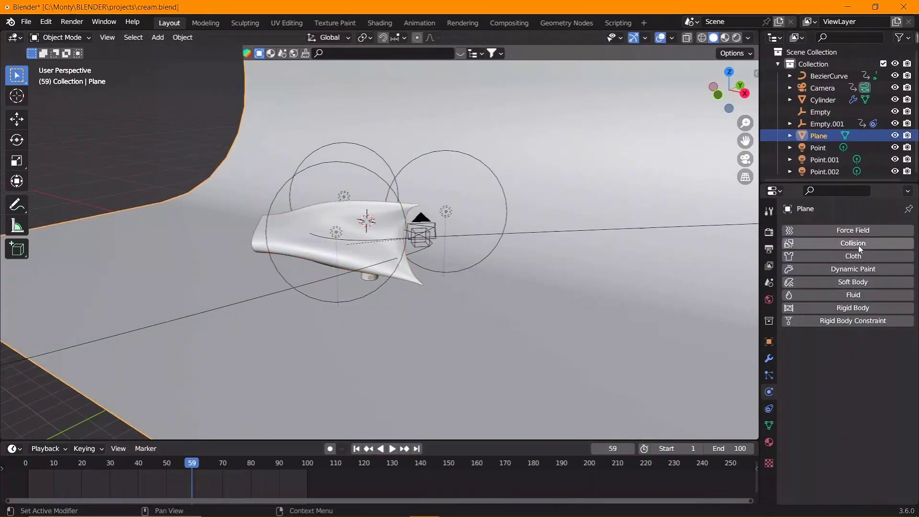
click(23, 461)
key(space)
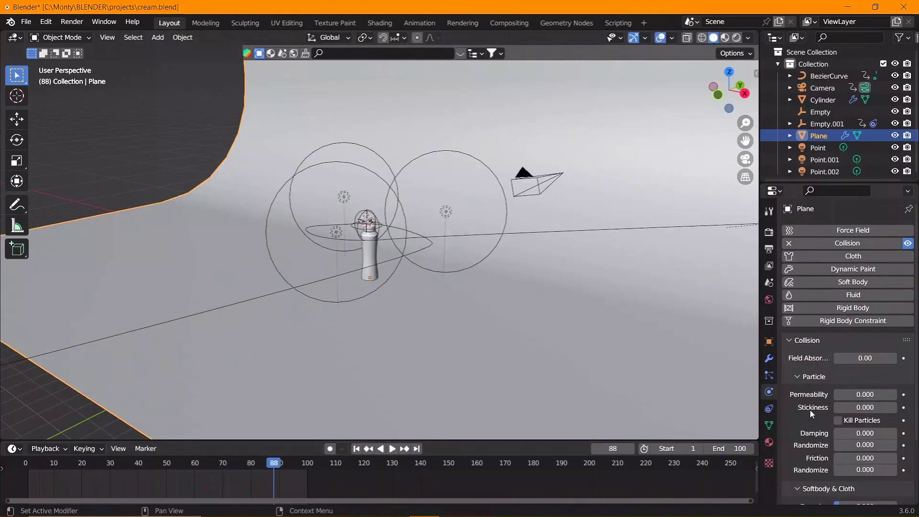
scroll(849, 335, down, 3)
key(space)
Select the cloth banner Plane.001 and replay its simulation through the camera view
click(378, 244)
scroll(880, 452, down, 10)
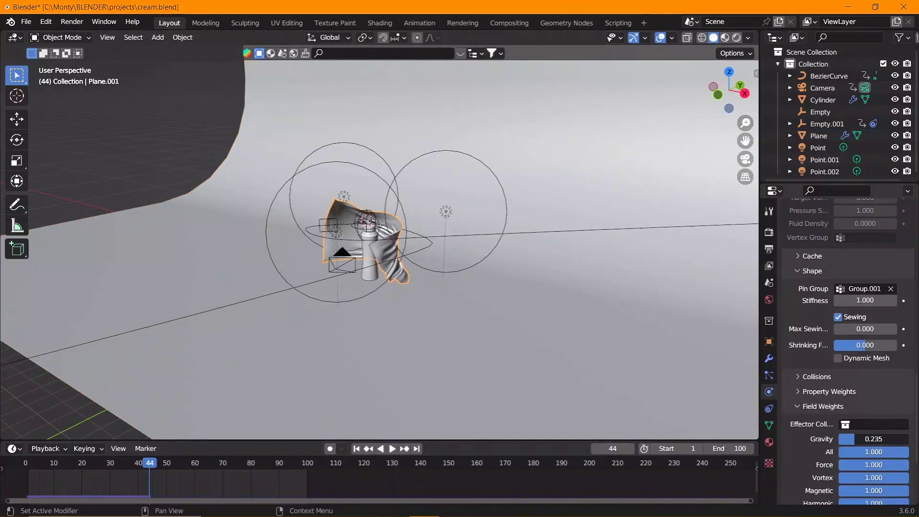
click(22, 463)
key(space)
key(space)
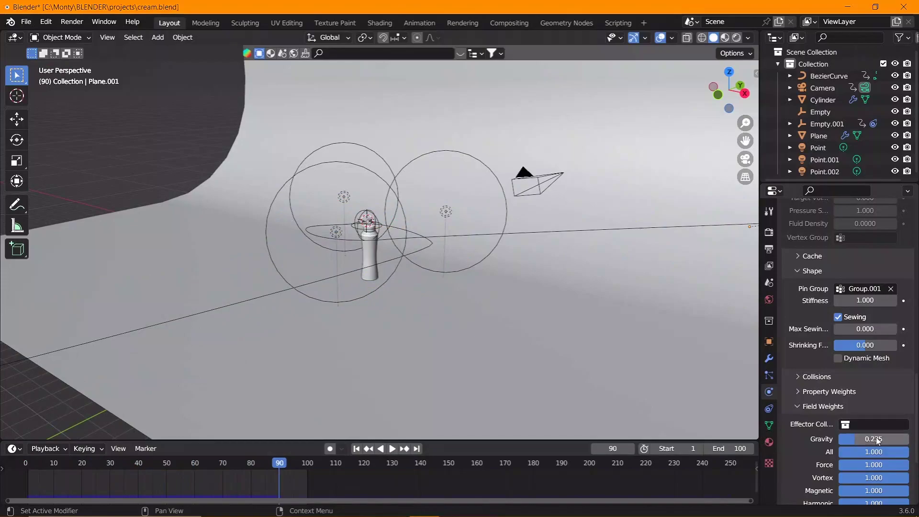
drag(878, 440, 871, 440)
scroll(871, 435, down, 5)
click(24, 464)
key(space)
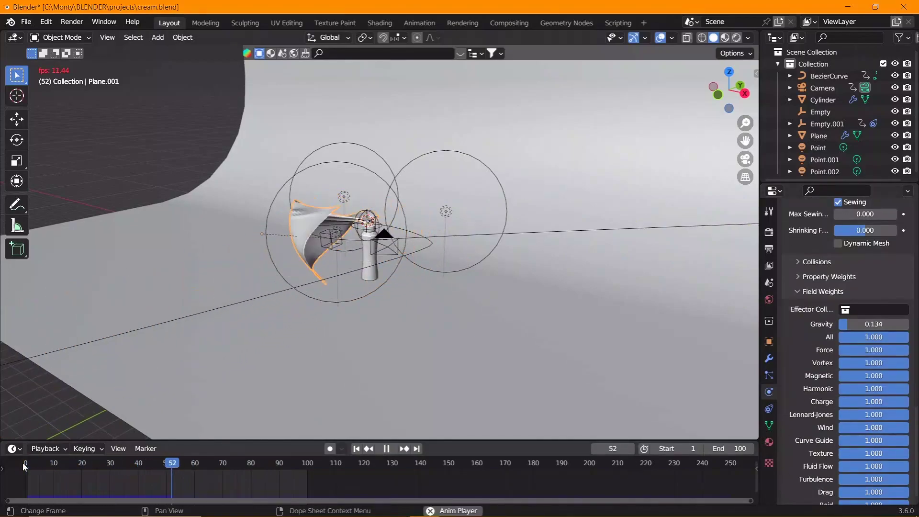
key(KP_0)
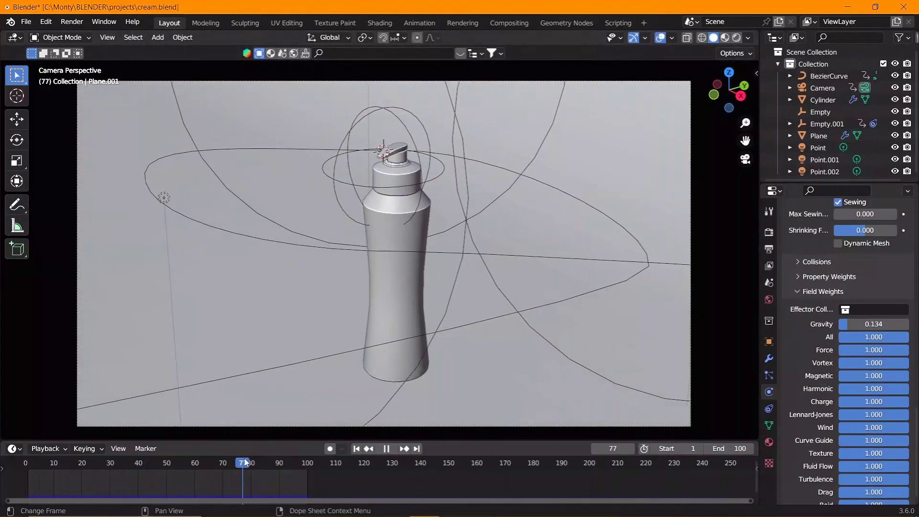
key(space)
Try lower cloth gravity weights (0.060, then 0.114) and scrub the animation to check them
mouse_move(873, 324)
mouse_down()
mouse_move(864, 324)
mouse_move(873, 324)
mouse_up()
click(18, 466)
key(space)
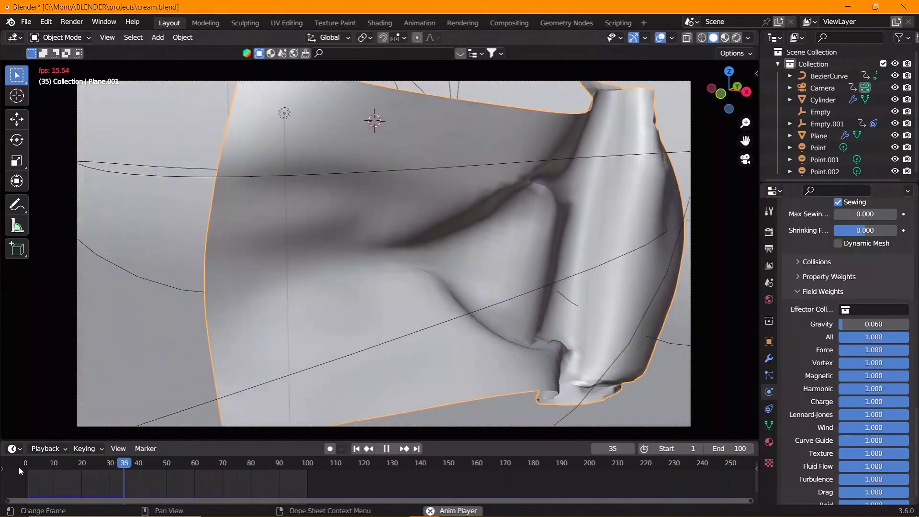
click(25, 463)
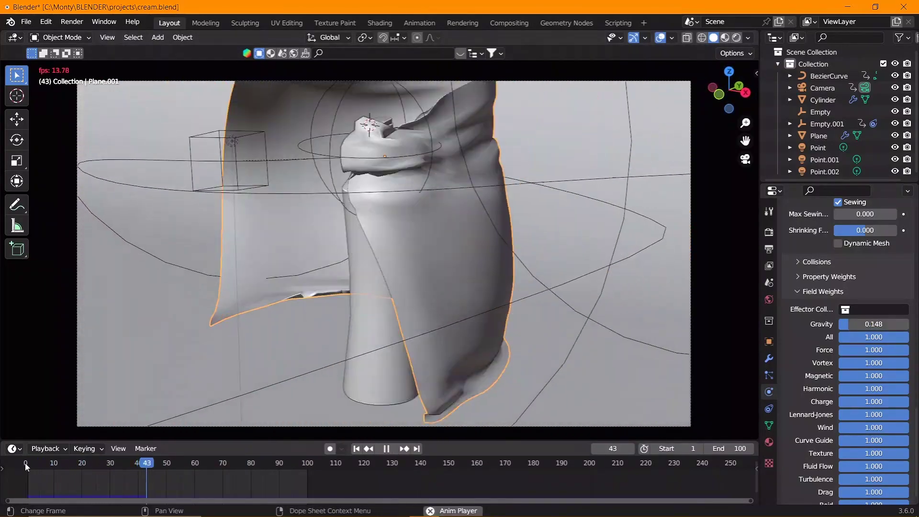
drag(873, 324, 866, 324)
click(25, 462)
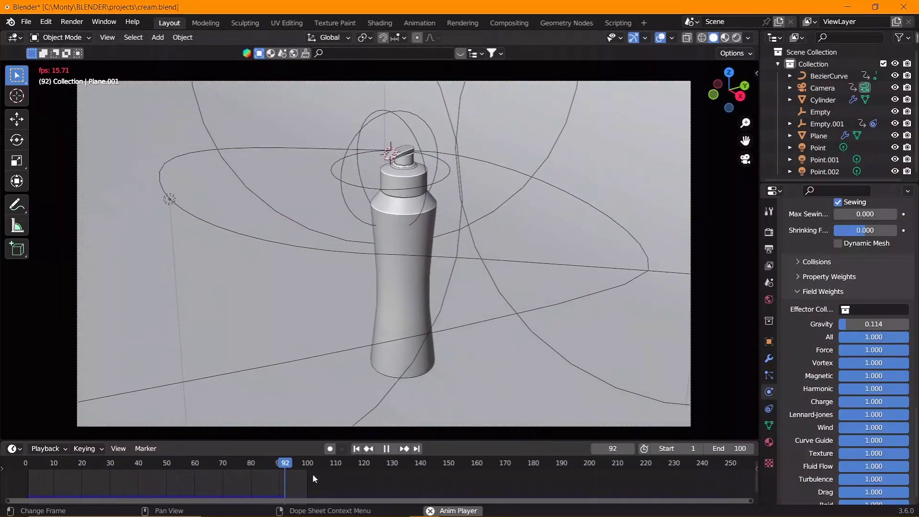
drag(25, 462, 99, 462)
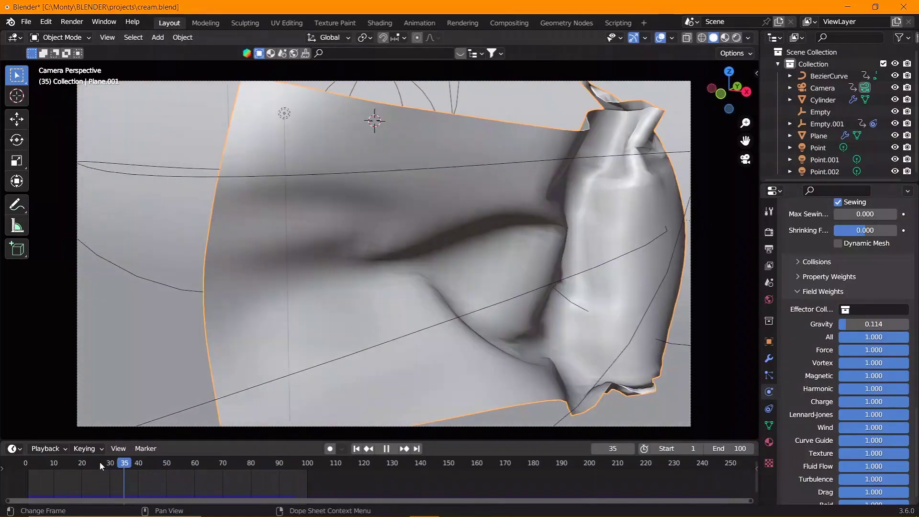
click(26, 461)
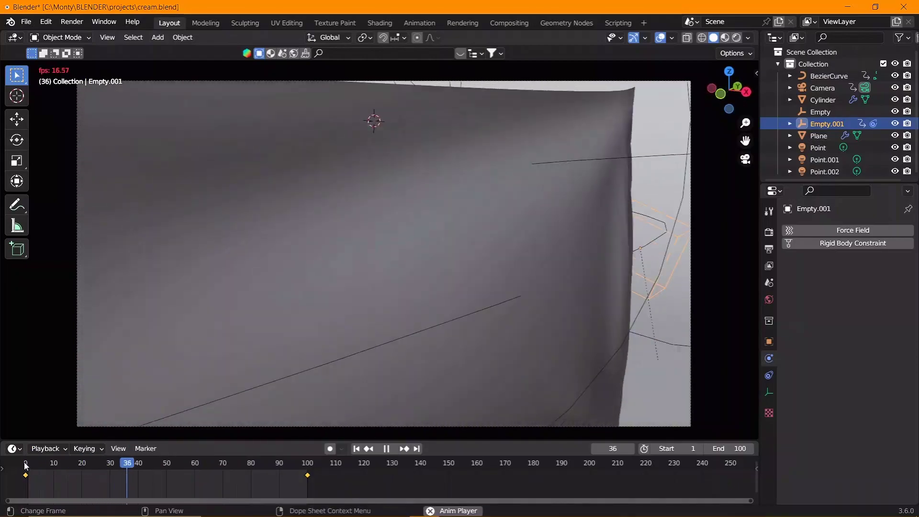
click(27, 462)
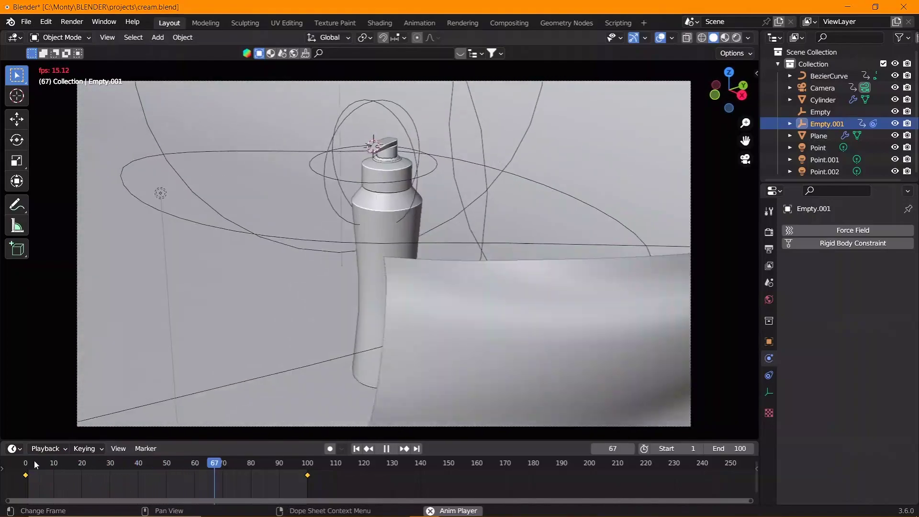
click(65, 461)
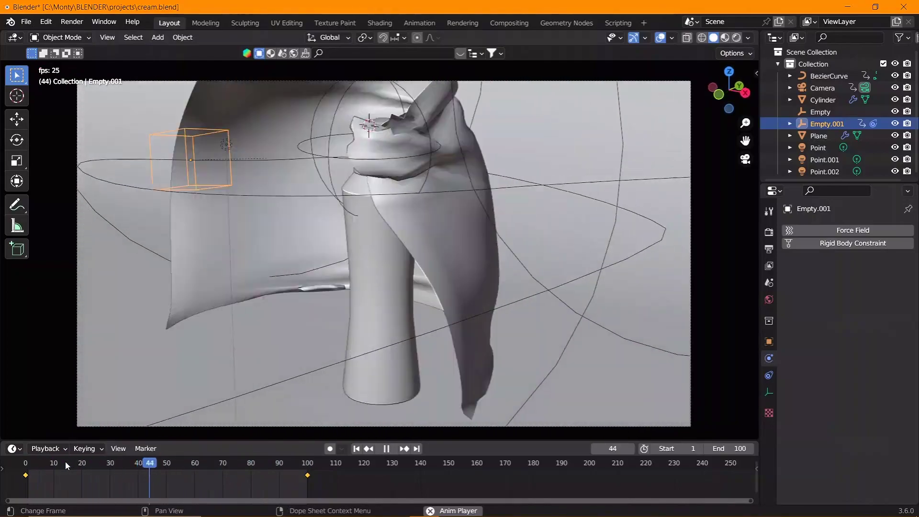
key(space)
Settle the banner's Gravity field weight at 0.128 and replay the simulation to frame 100
click(490, 245)
scroll(852, 335, down, 8)
click(857, 326)
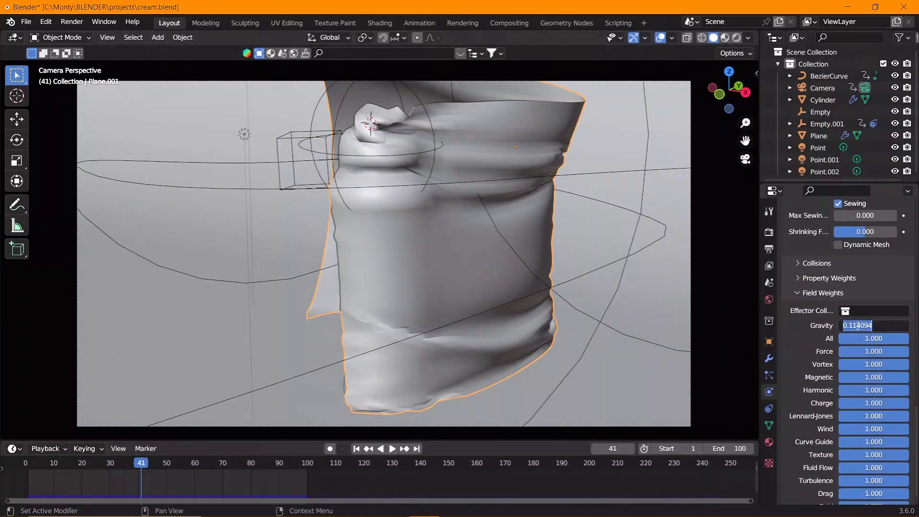
text(0.188)
click(79, 478)
key(space)
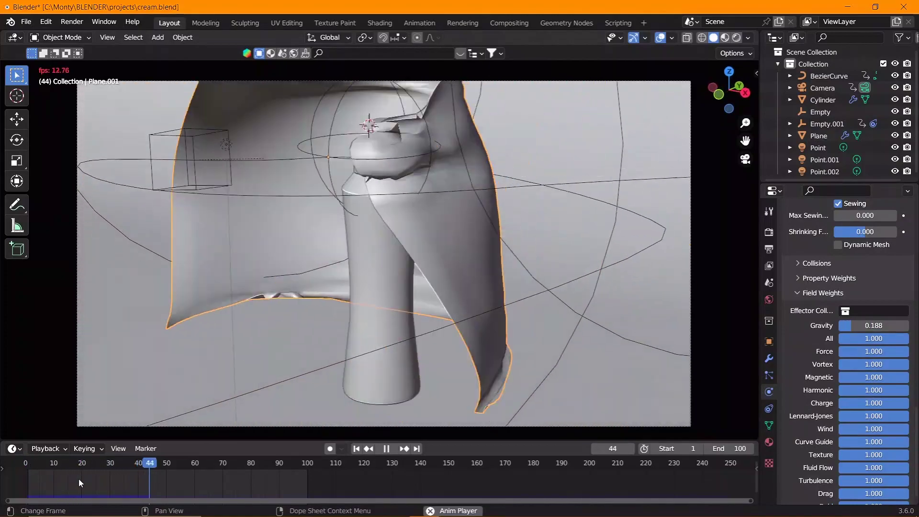
key(space)
drag(873, 326, 864, 325)
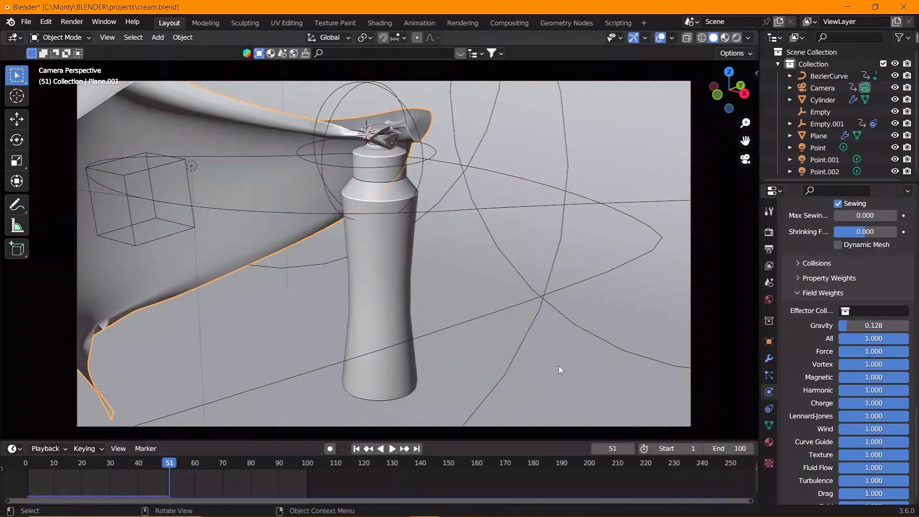
key(shift+Left)
key(space)
key(space)
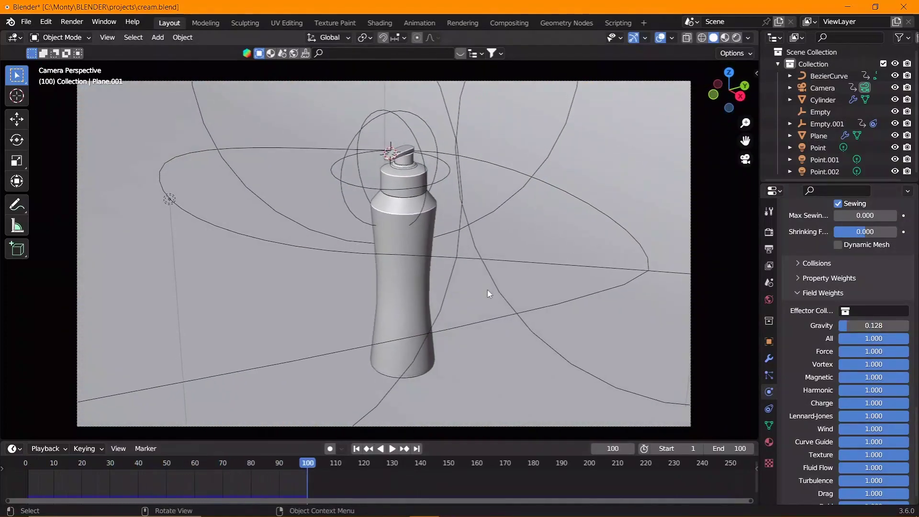
middle_drag(489, 294, 482, 351)
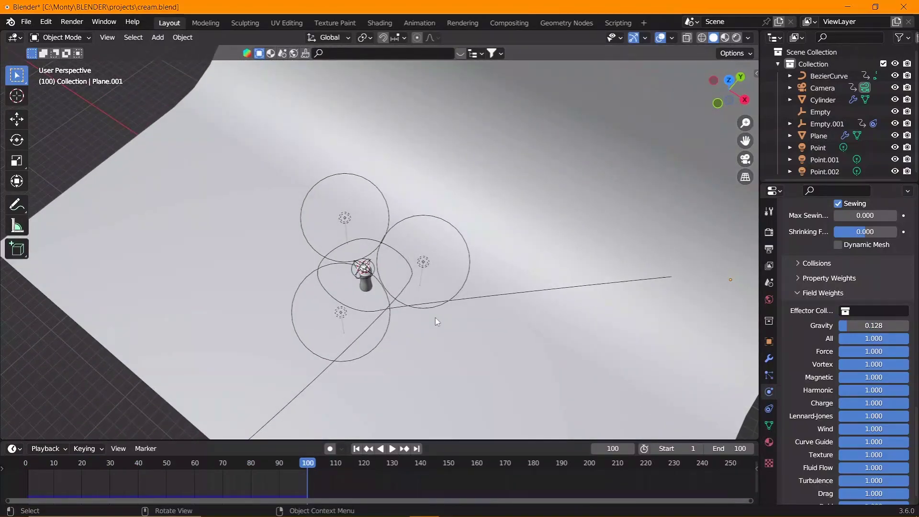
Replay the cloth from frame one, then drop its field weights to All 0.497, Force 0.544
middle_drag(436, 321, 459, 307)
key(shift+Left)
scroll(383, 264, up, 3)
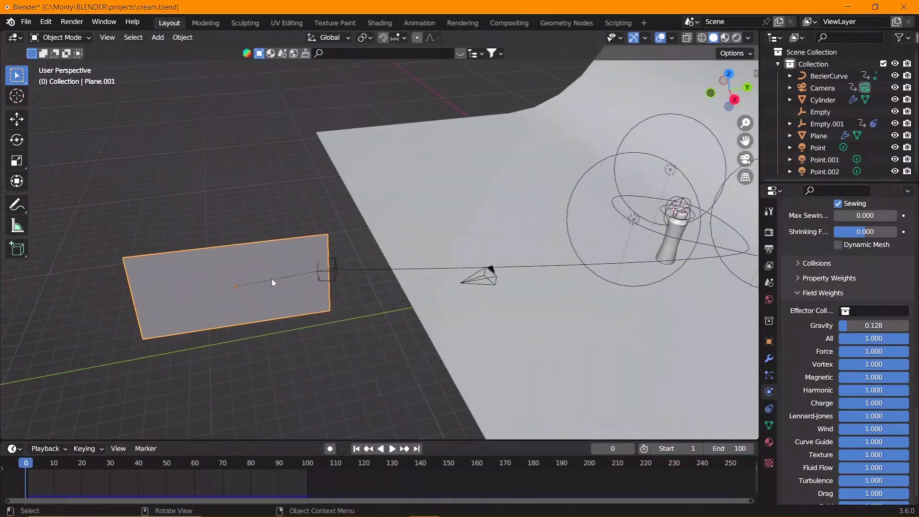
scroll(868, 313, down, 1)
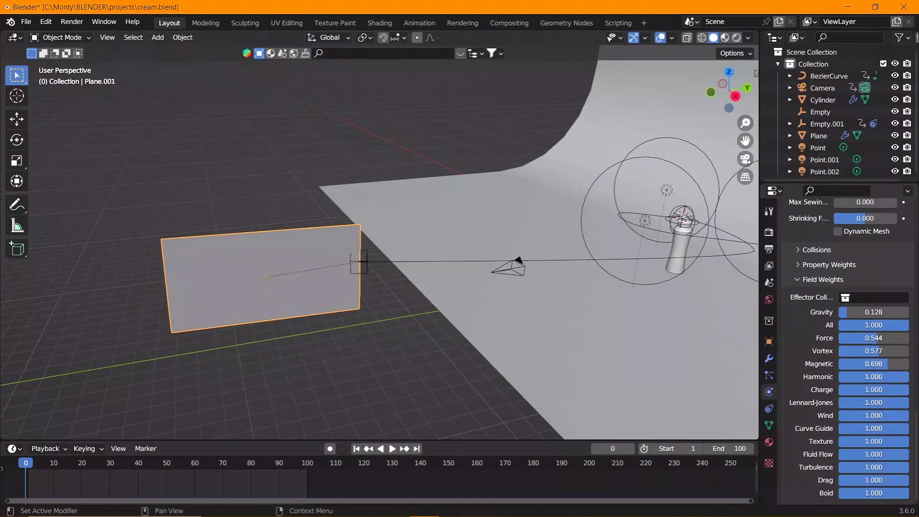
key(space)
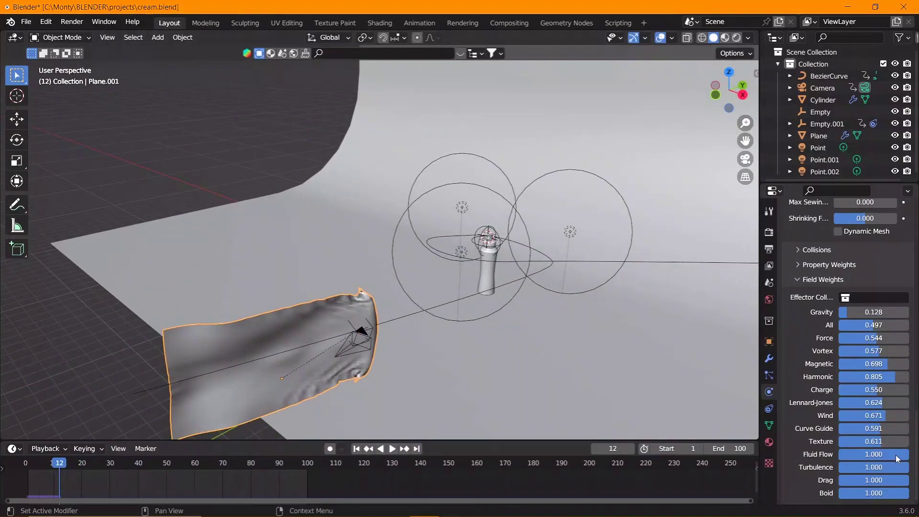
drag(894, 455, 861, 455)
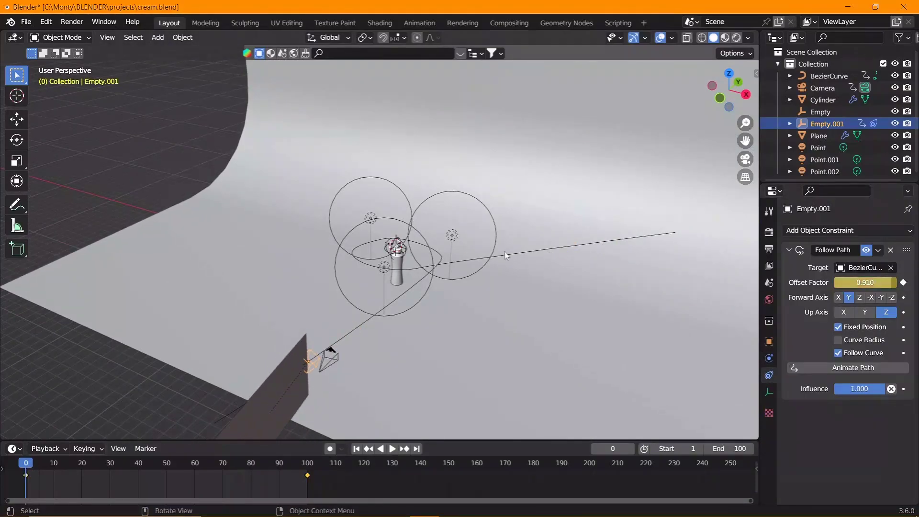
Stretch the cloth plane's mesh about 1.9 times along Y in Edit Mode
key(KP_0)
key(space)
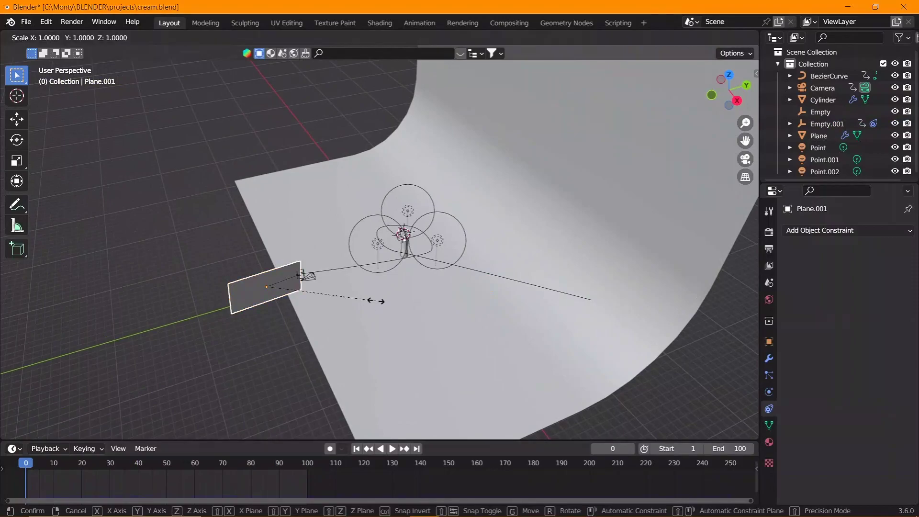
key(Escape)
key(Tab)
key(a)
key(s)
key(y)
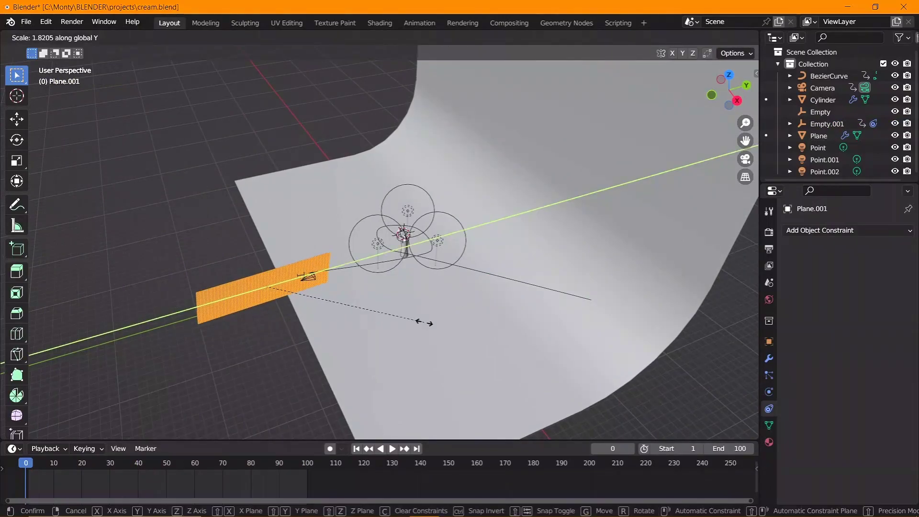
click(423, 322)
Shift the mesh sideways along Y, return to Object Mode and replay through the camera
key(g)
key(y)
click(398, 343)
key(Tab)
key(space)
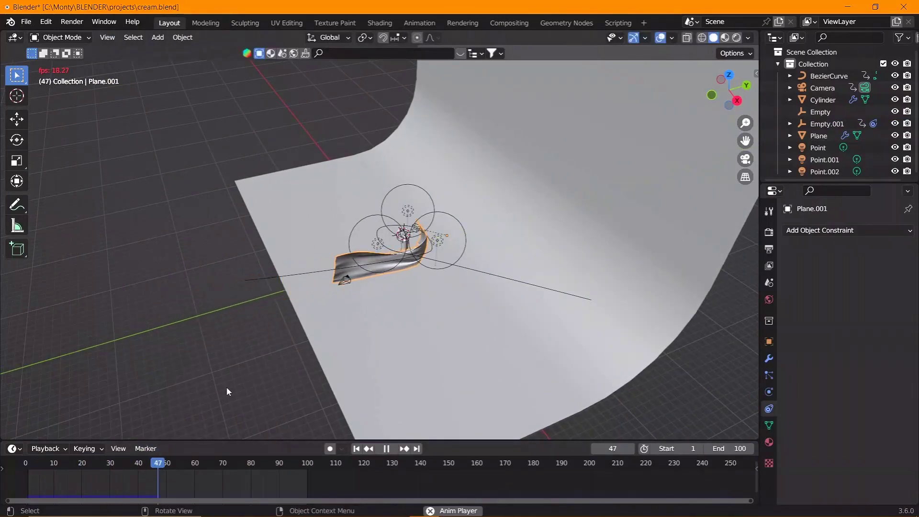
key(KP_0)
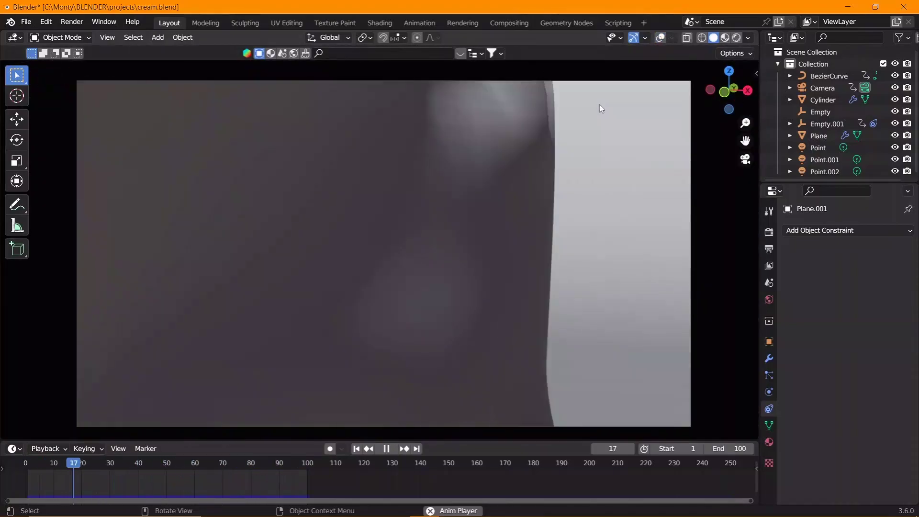
key(space)
Check Empty.001's path animation at the last frame, then open the Shading workspace
click(826, 124)
key(shift+Right)
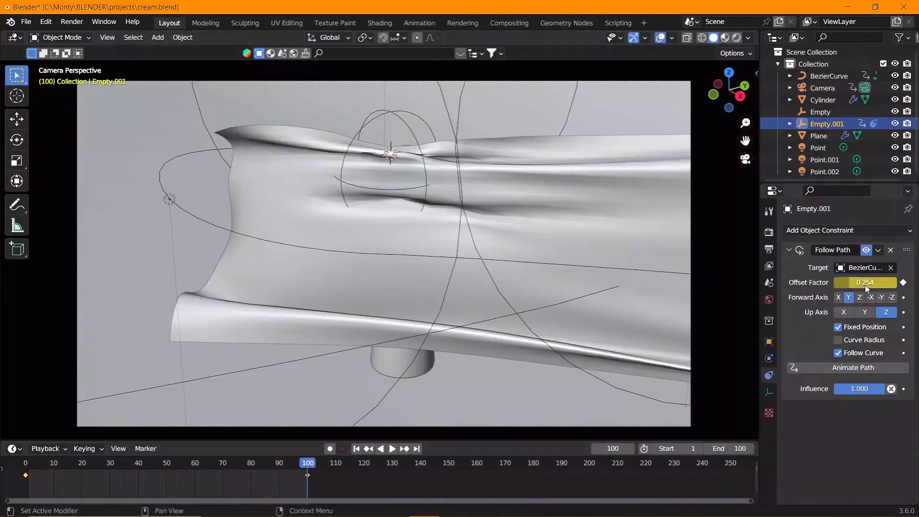
key(space)
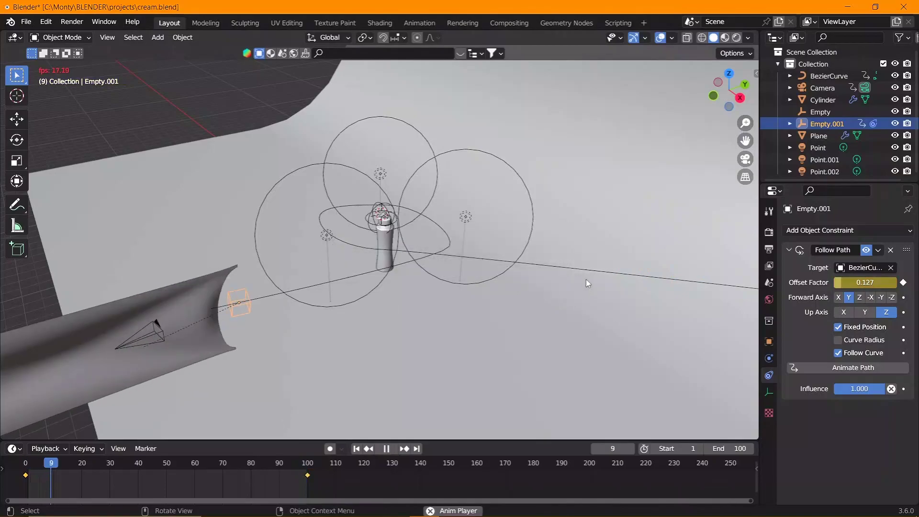
key(KP_0)
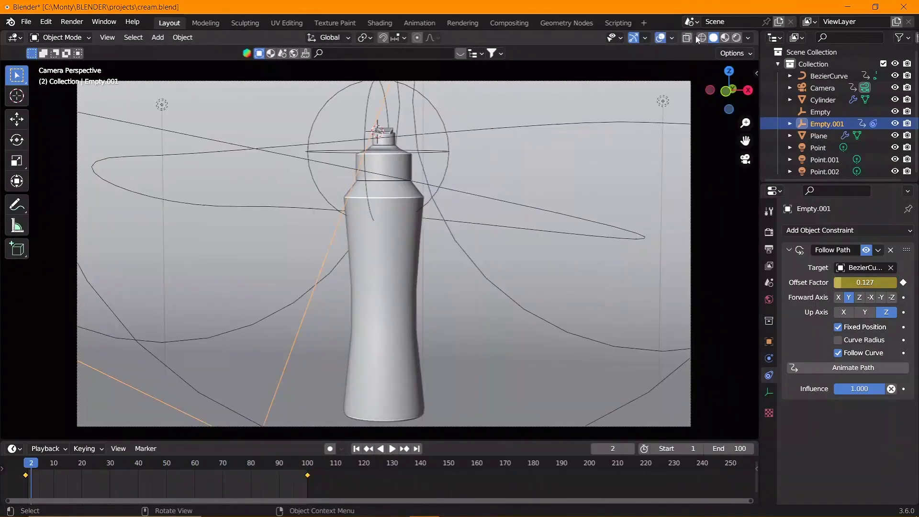
click(380, 22)
Give Plane.001 a new material using a Velvet BSDF in place of the Principled BSDF
key(space)
click(514, 258)
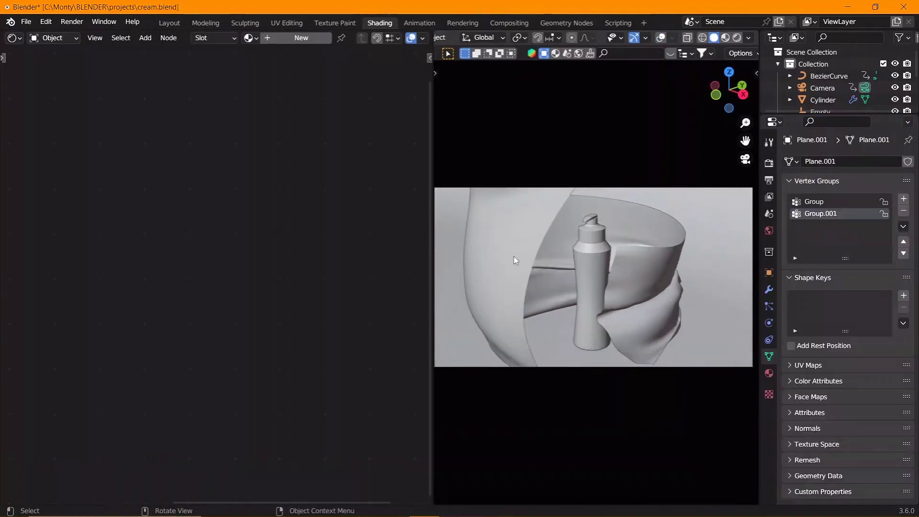
click(311, 40)
key(x)
key(shift+a)
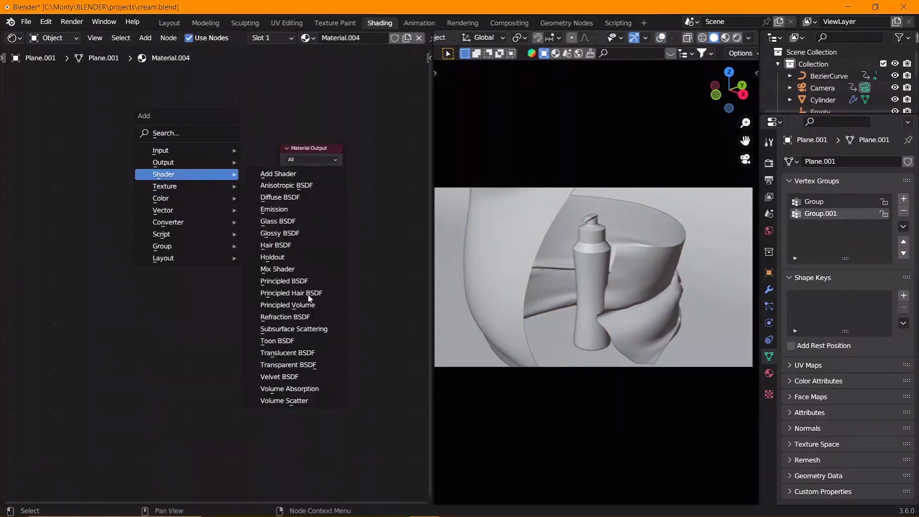
click(266, 421)
click(280, 262)
click(725, 37)
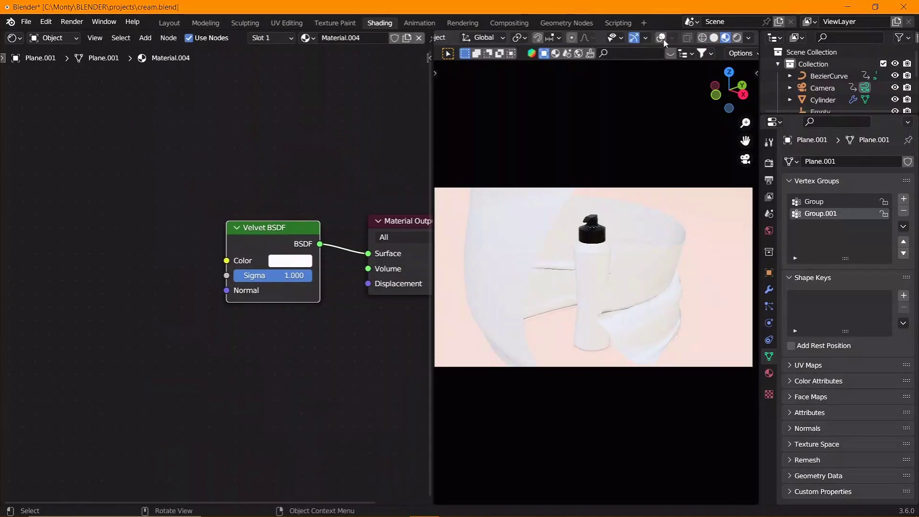
Add an Image Texture node left of the Velvet shader and load a texture image
click(229, 338)
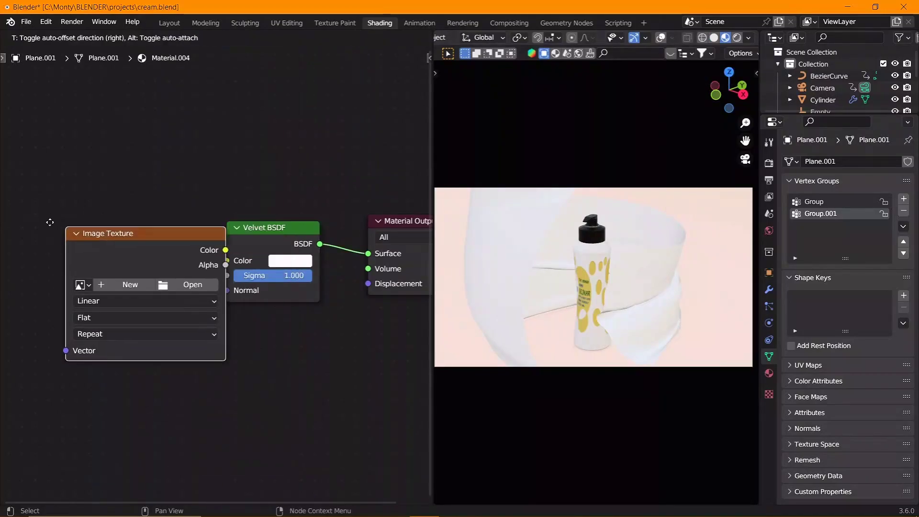
click(110, 240)
click(167, 271)
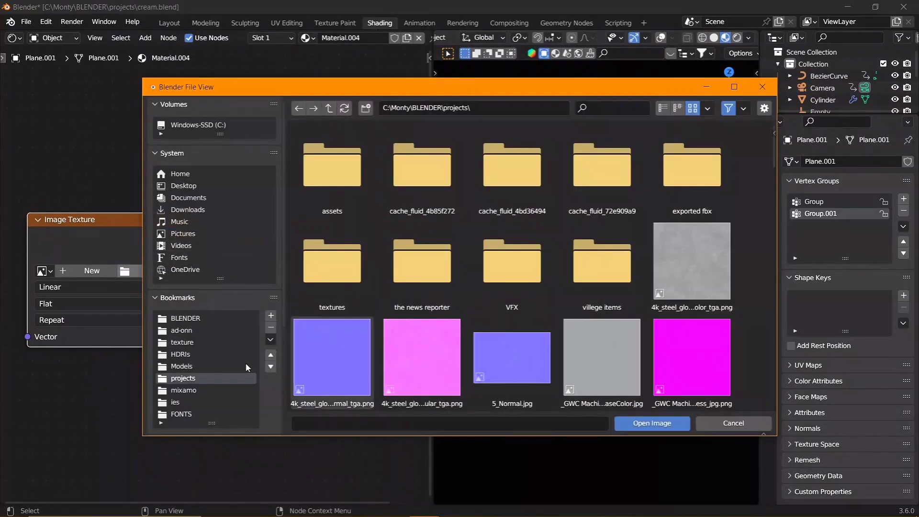
click(182, 342)
scroll(512, 264, down, 5)
scroll(512, 263, up, 1)
double_click(649, 354)
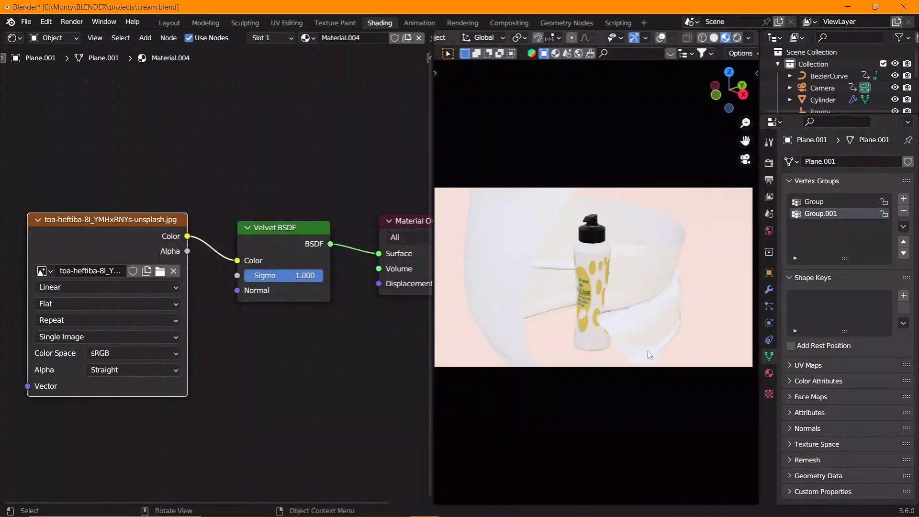
Swap in the wood image, link its Color to Displacement, and preview rendered shading
click(160, 271)
double_click(691, 204)
click(159, 270)
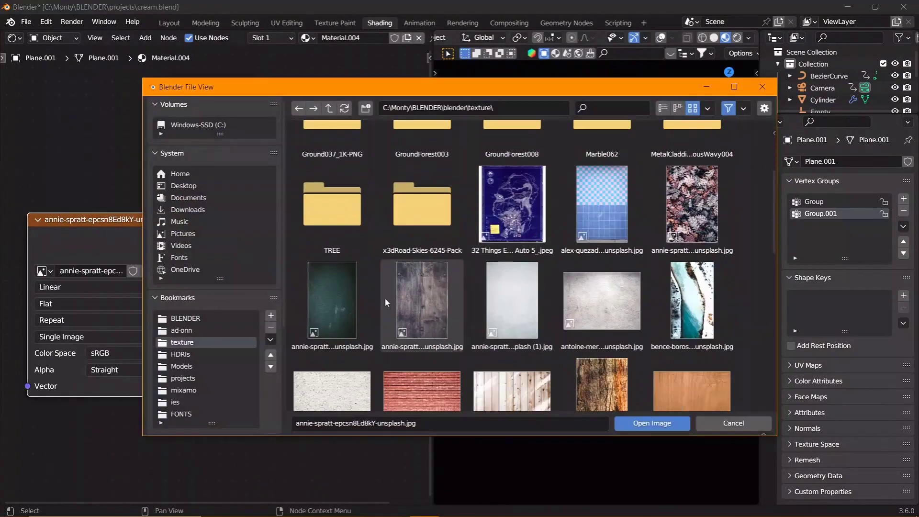
scroll(387, 302, down, 3)
double_click(691, 297)
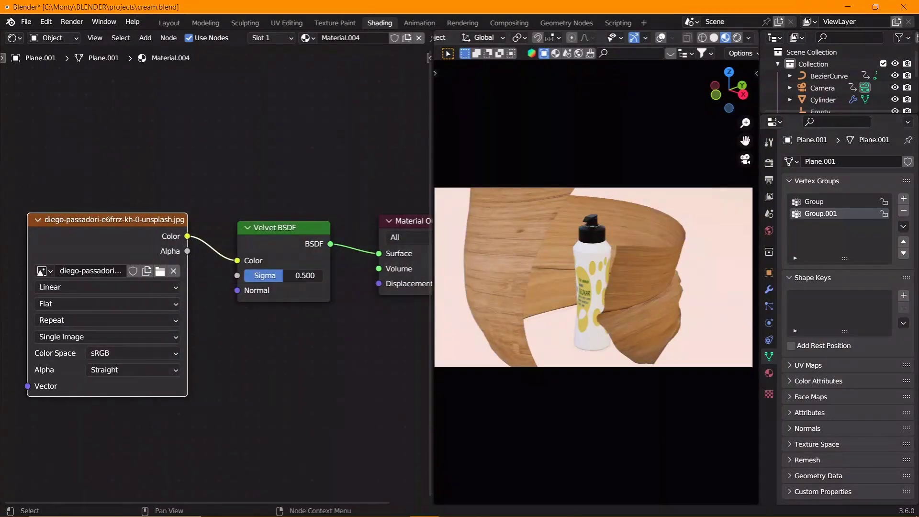
drag(187, 236, 378, 283)
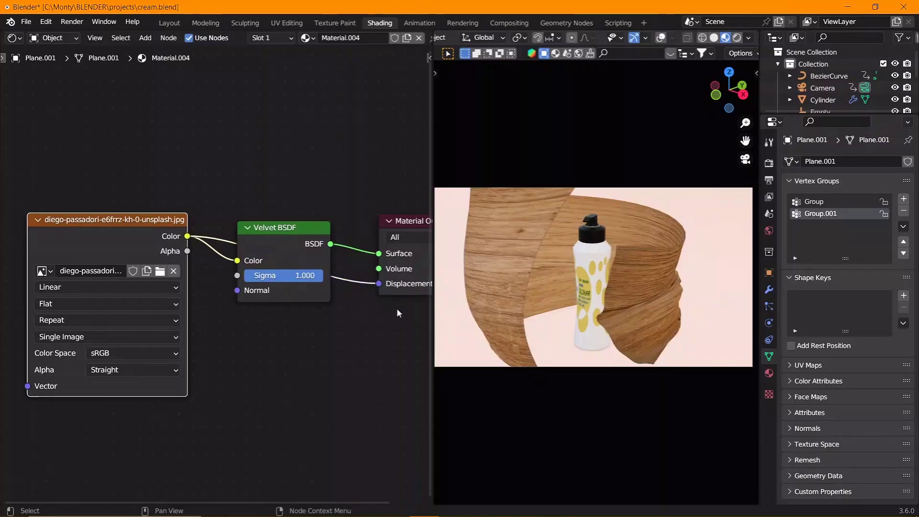
click(737, 38)
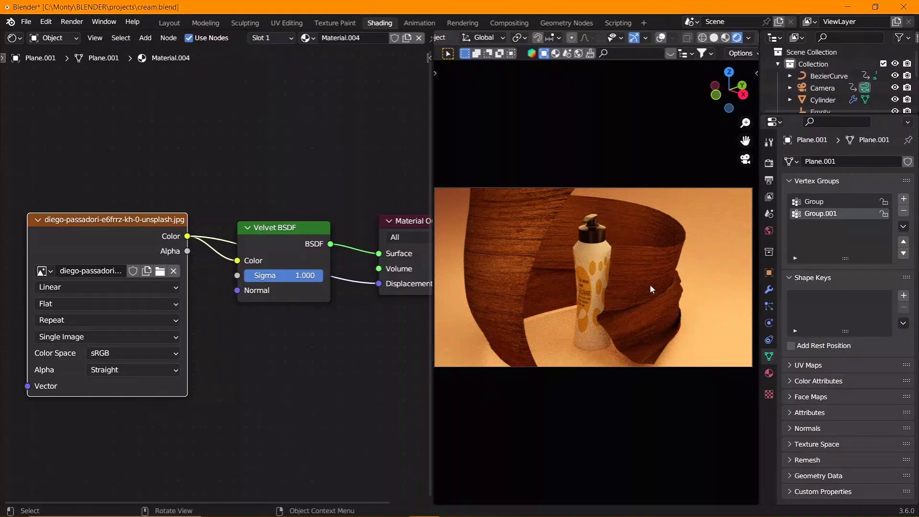
click(713, 38)
In the Layout workspace, keyframe the camera's location, rotation and scale at frame 90
click(822, 88)
click(169, 22)
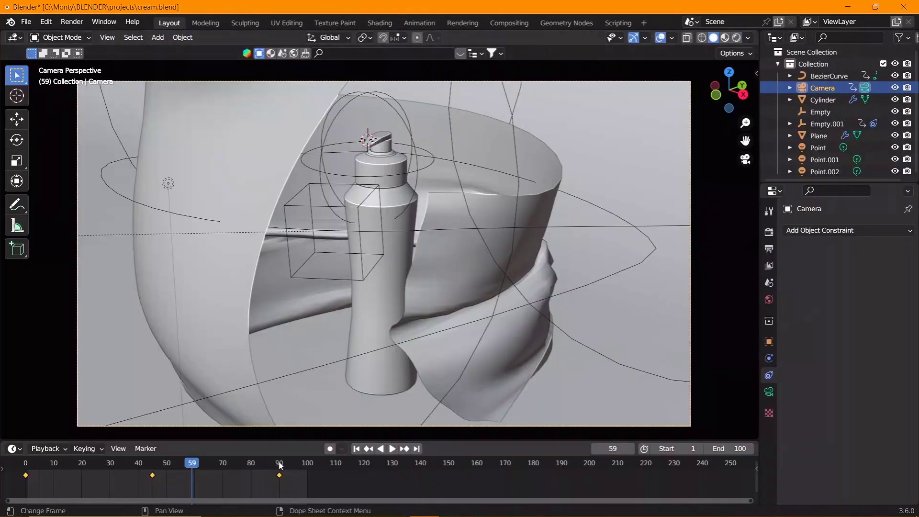
key(g)
click(430, 249)
key(i)
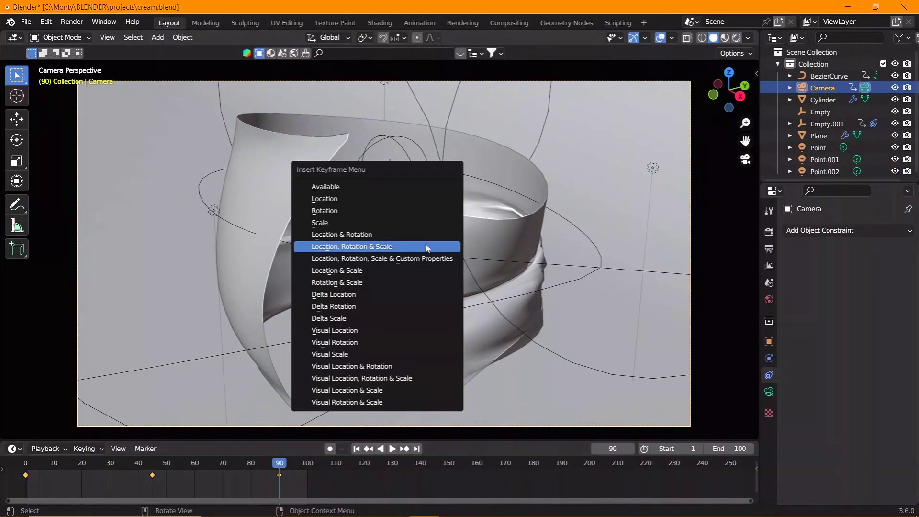
click(429, 250)
Reframe the camera with walk navigation at frame 45 and replay the camera move
key(Down)
key(shift+grave)
click(389, 259)
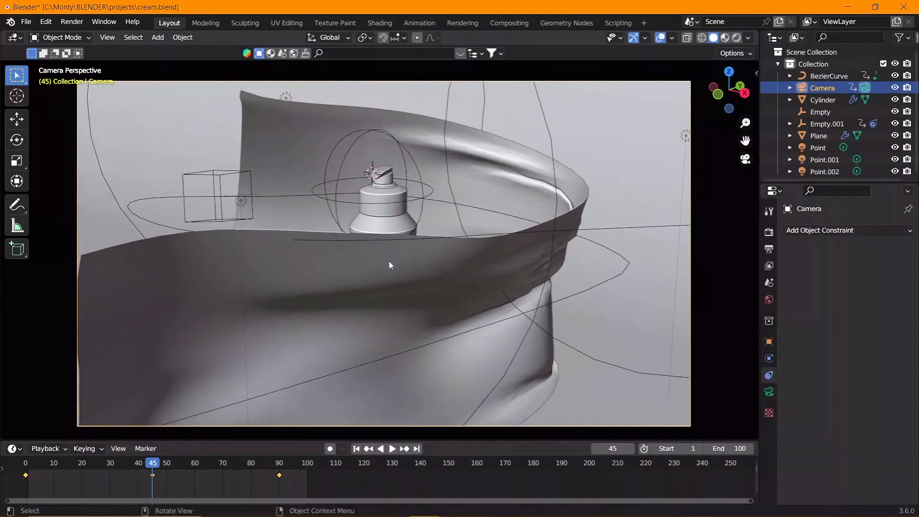
key(space)
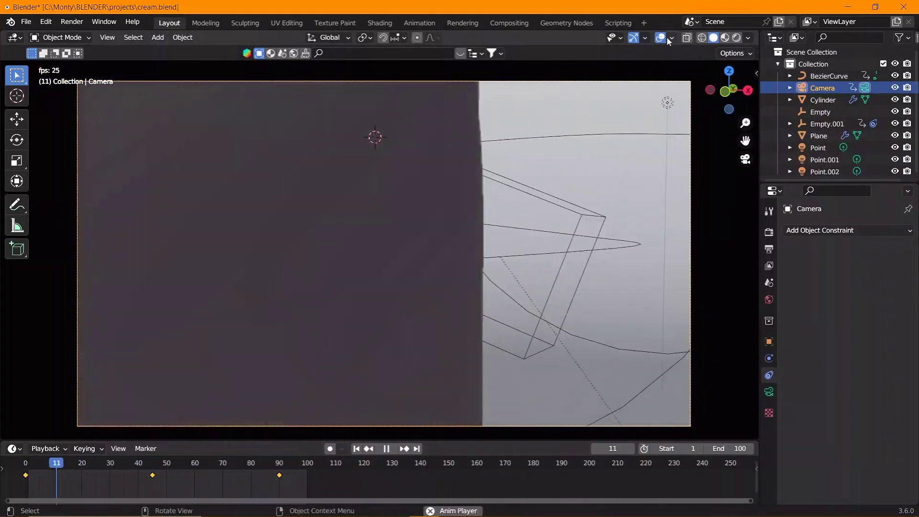
key(Escape)
Confirm the render Max Samples value of 4096 and look over the Output settings
click(768, 233)
click(883, 380)
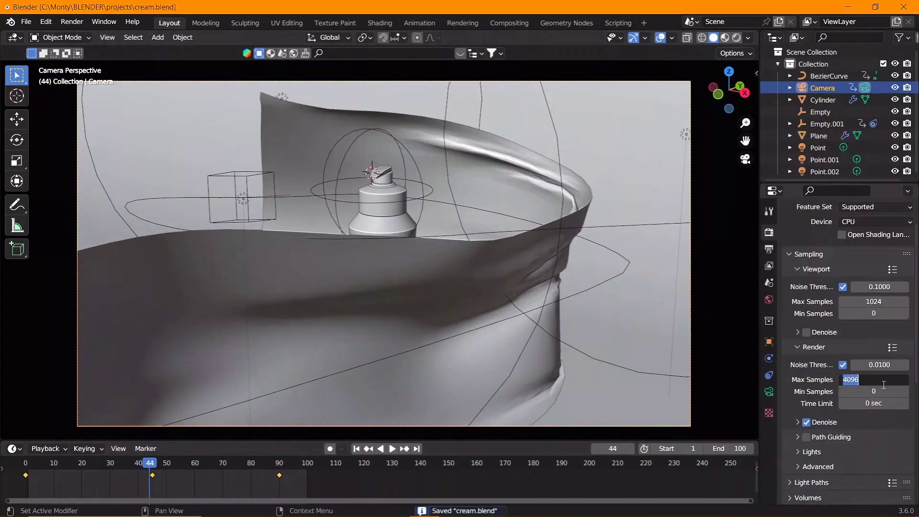
key(Return)
scroll(785, 273, up, 3)
click(768, 249)
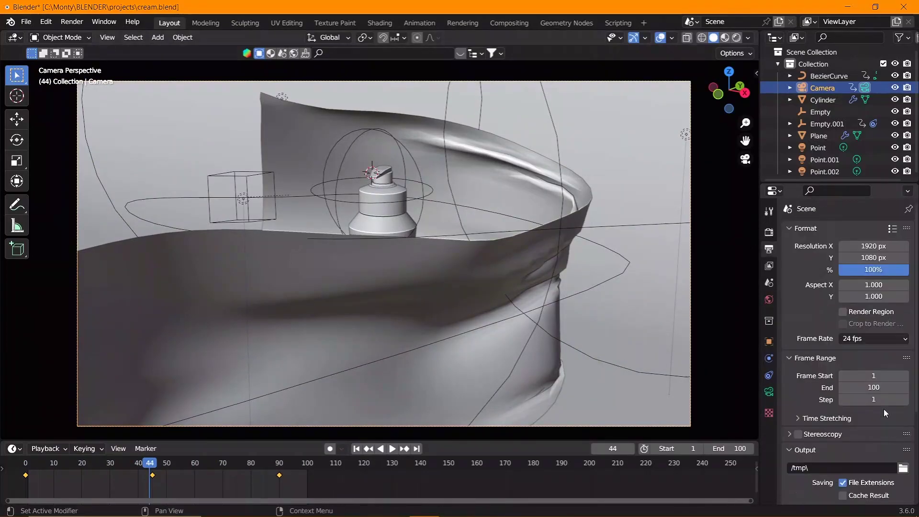
scroll(866, 451, down, 3)
scroll(867, 452, down, 5)
scroll(852, 383, up, 3)
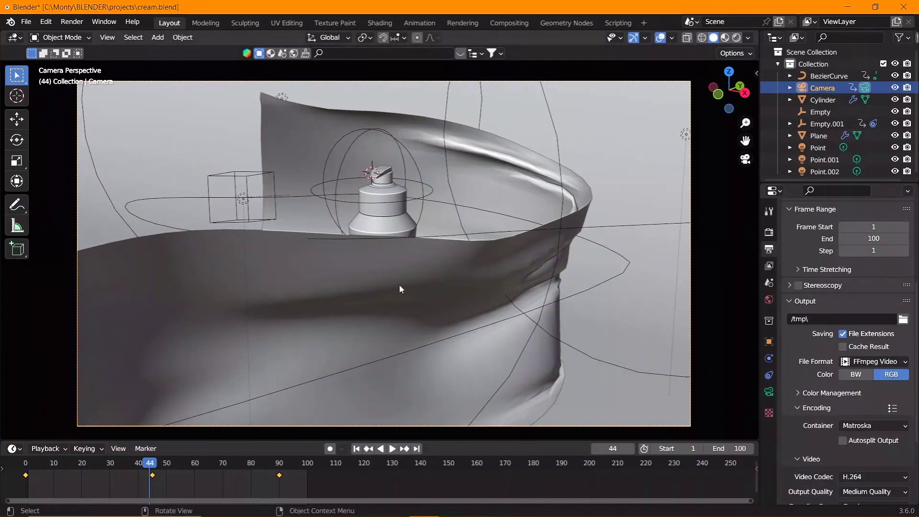
Select the cloth plane, review its cloth cache settings, and replay the baked animation
click(400, 288)
click(768, 358)
click(769, 391)
scroll(820, 254, up, 2)
scroll(842, 326, up, 10)
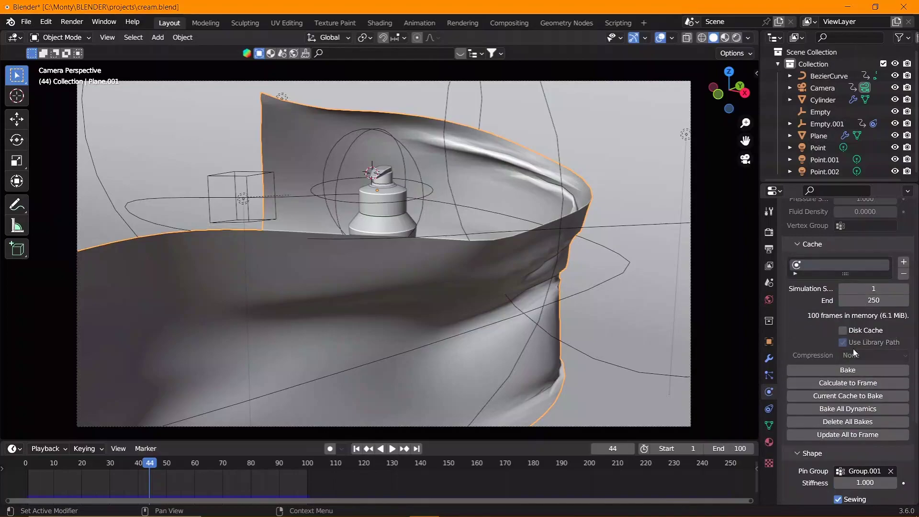
key(space)
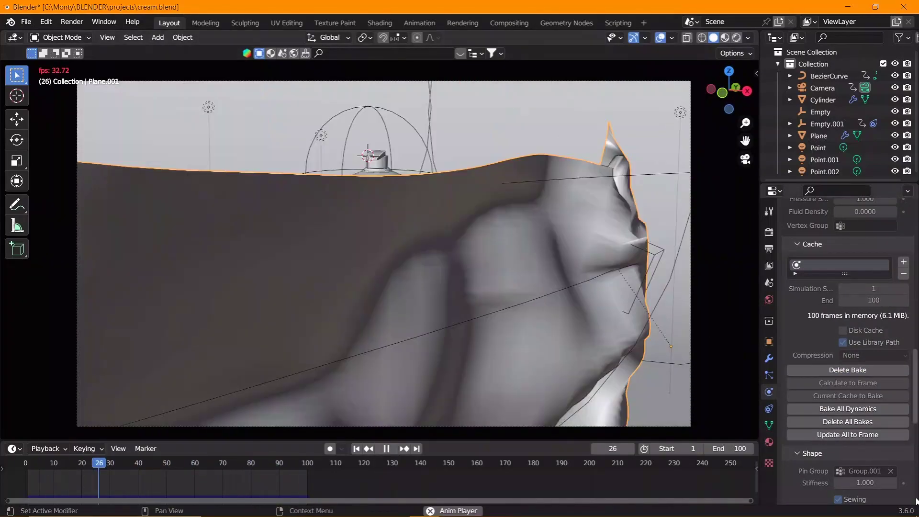
key(space)
scroll(871, 386, down, 6)
scroll(872, 375, up, 5)
scroll(871, 375, up, 15)
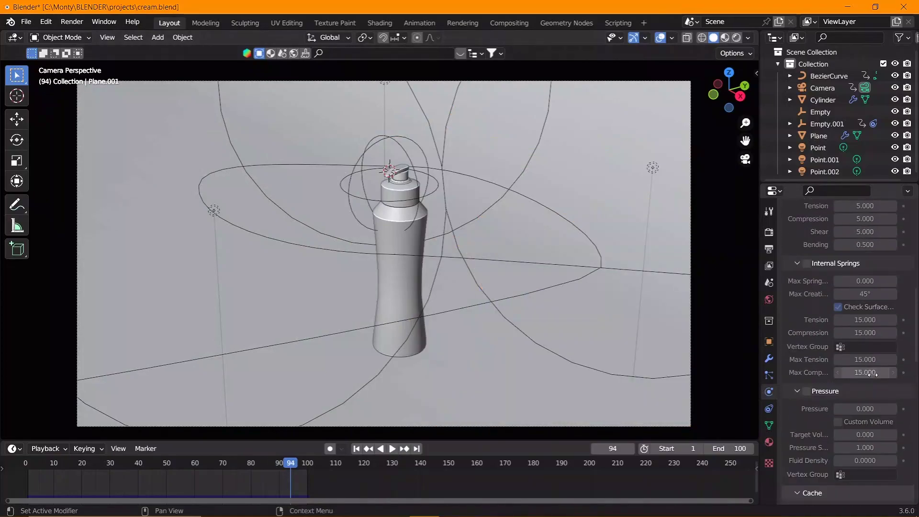
scroll(871, 375, up, 10)
Point the render output to a PRO folder inside Videos and save cream.blend
click(768, 249)
scroll(870, 479, down, 5)
click(903, 372)
click(181, 245)
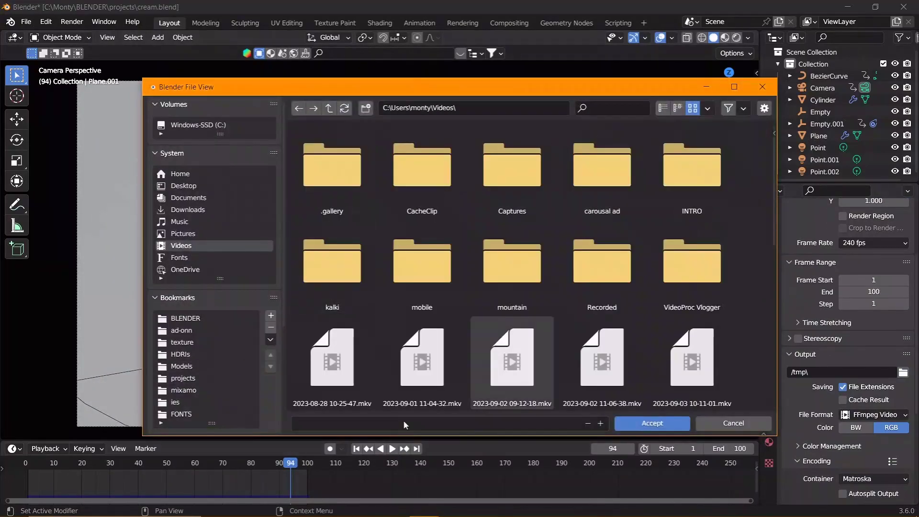
click(404, 420)
key(Return)
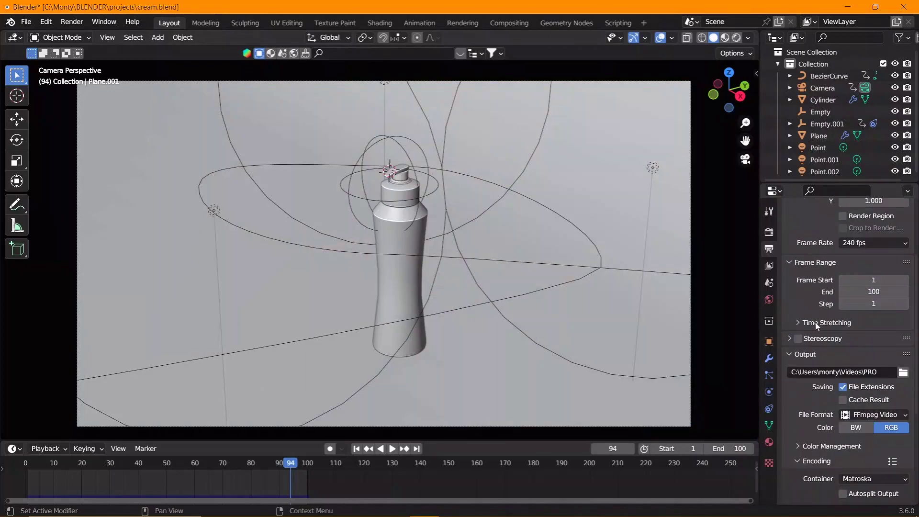
scroll(815, 322, up, 5)
key(ctrl+s)
Jump to frame 57 and preview the scene in rendered shading
scroll(819, 307, down, 5)
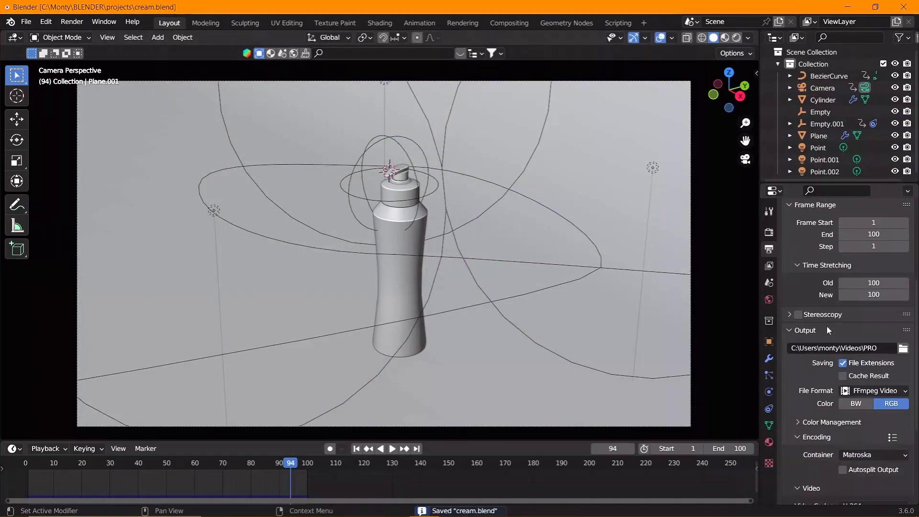
scroll(826, 326, up, 5)
key(space)
key(space)
key(z)
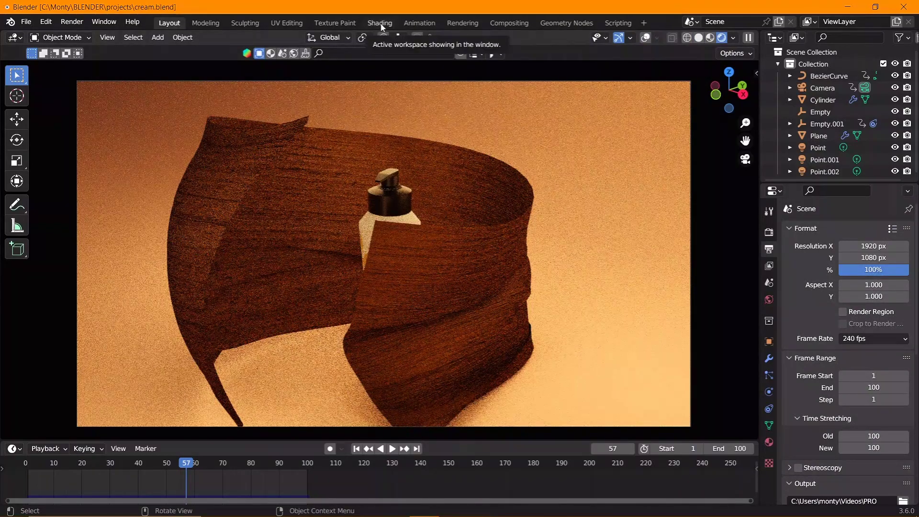
In the Shading workspace, wire a Voronoi Texture's Color into Displacement, with Scale 154.3
click(391, 22)
click(726, 39)
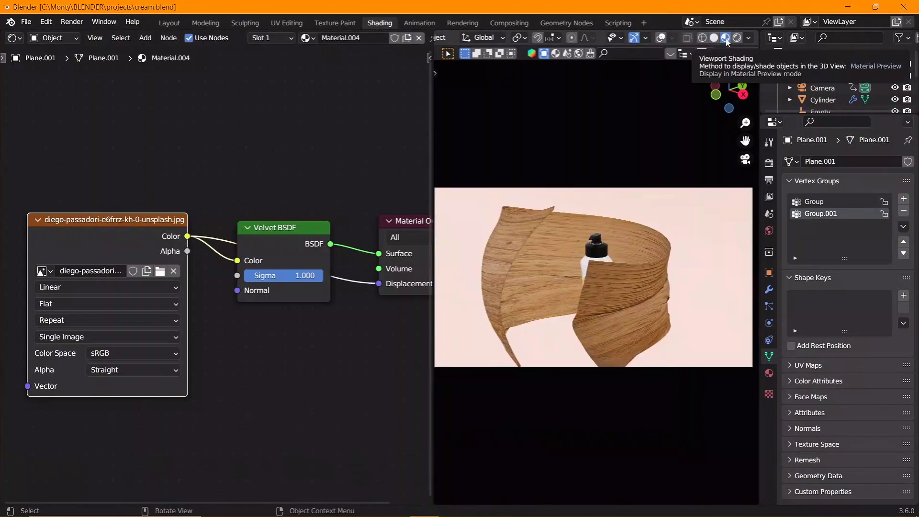
scroll(234, 256, up, 2)
scroll(235, 256, down, 3)
key(shift+a)
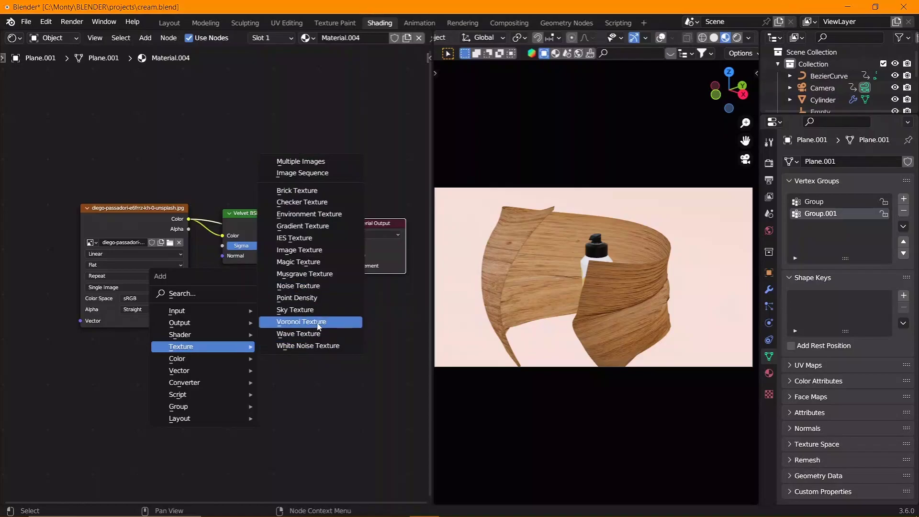
click(318, 326)
click(229, 302)
drag(262, 315, 340, 266)
scroll(222, 362, up, 4)
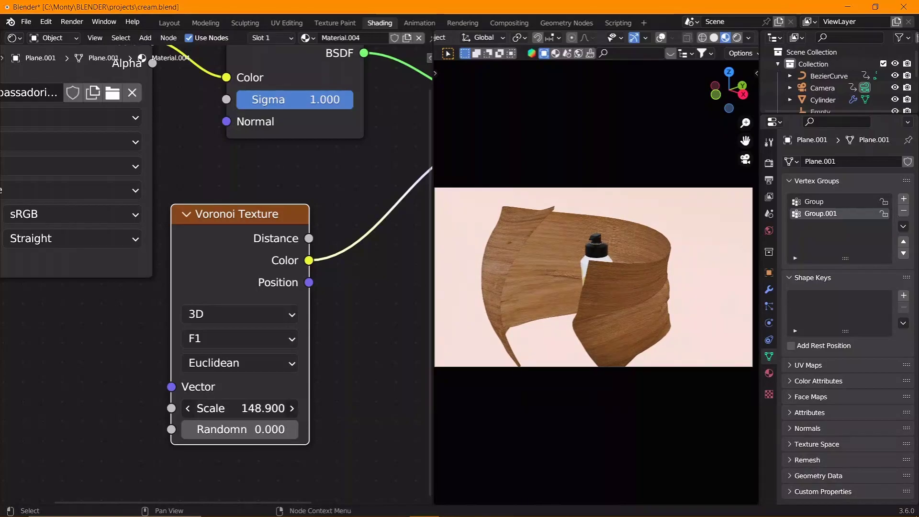
scroll(308, 375, down, 2)
scroll(308, 375, down, 1)
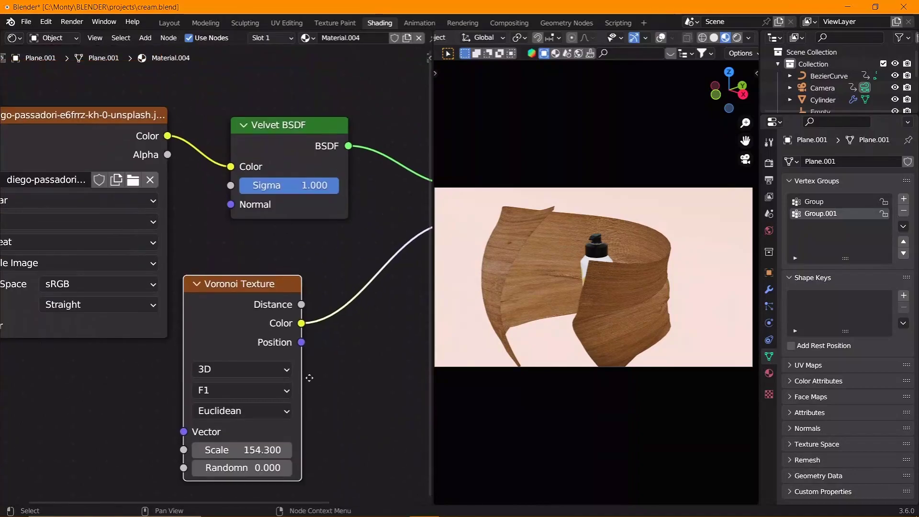
scroll(307, 375, down, 2)
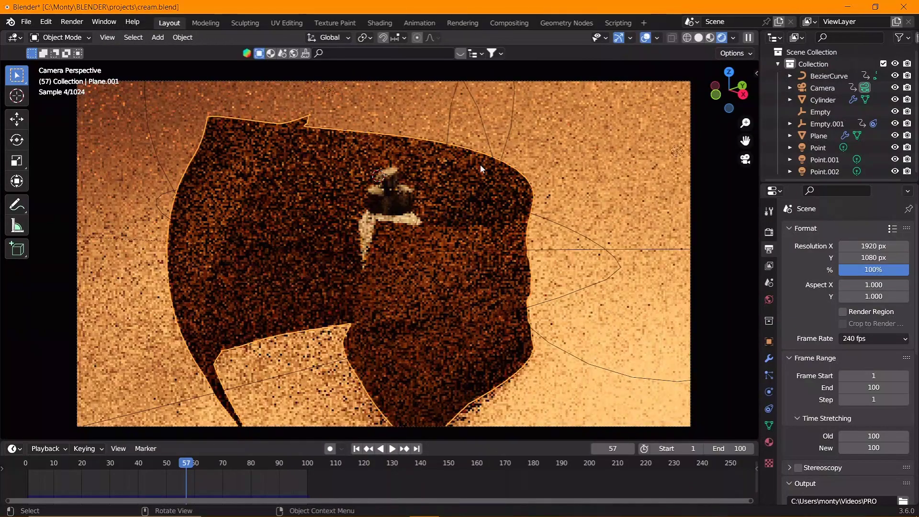
Replace the ribbon's image texture with the woven-pattern photo, after trying a purple sunset image
click(646, 38)
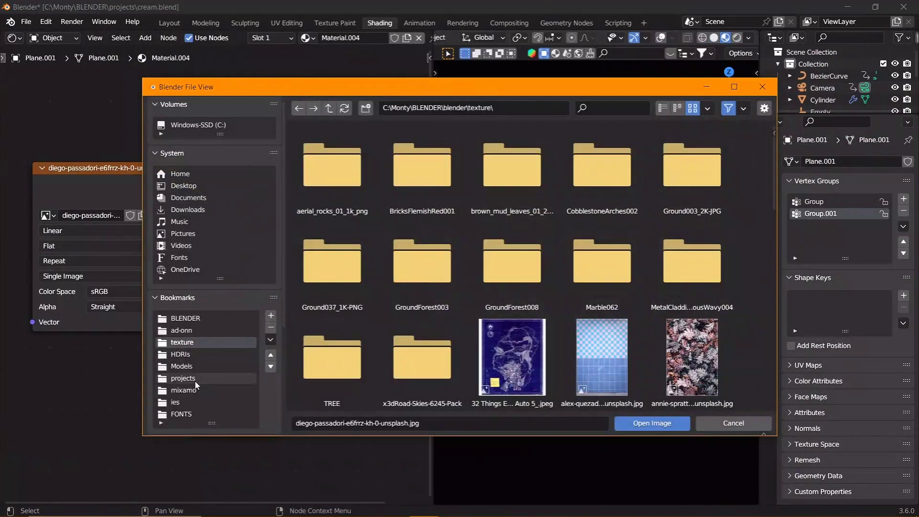
click(180, 354)
click(191, 186)
click(216, 133)
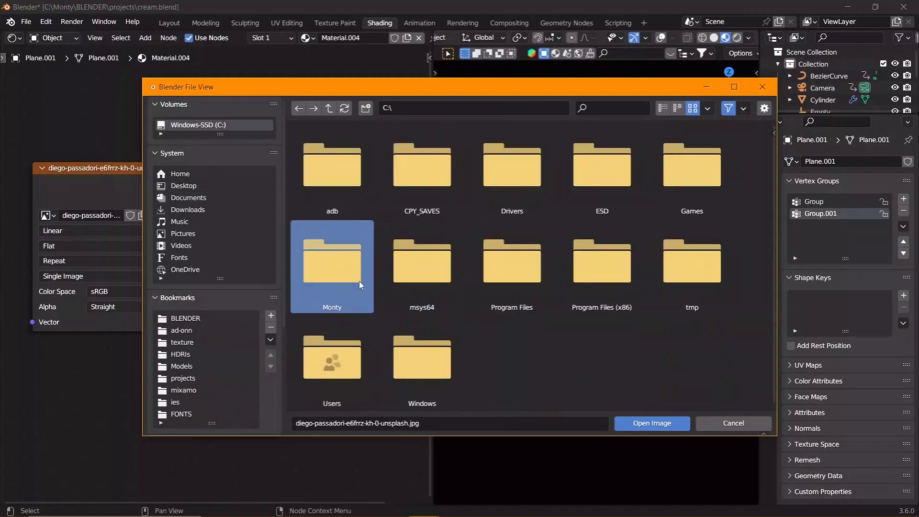
click(345, 259)
click(689, 163)
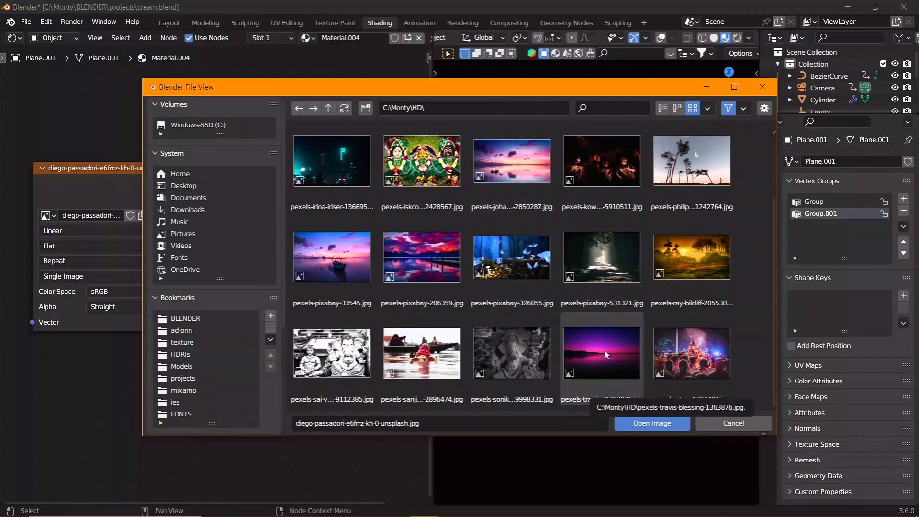
double_click(606, 353)
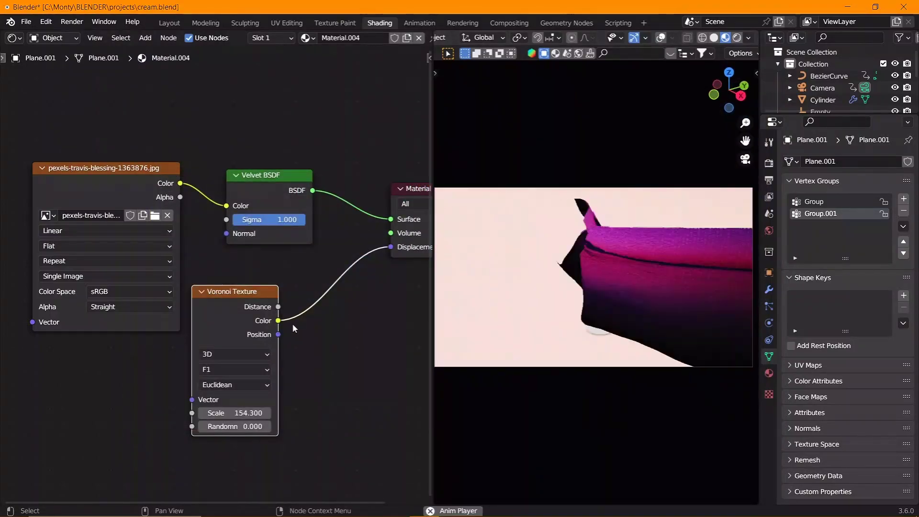
click(155, 215)
click(182, 342)
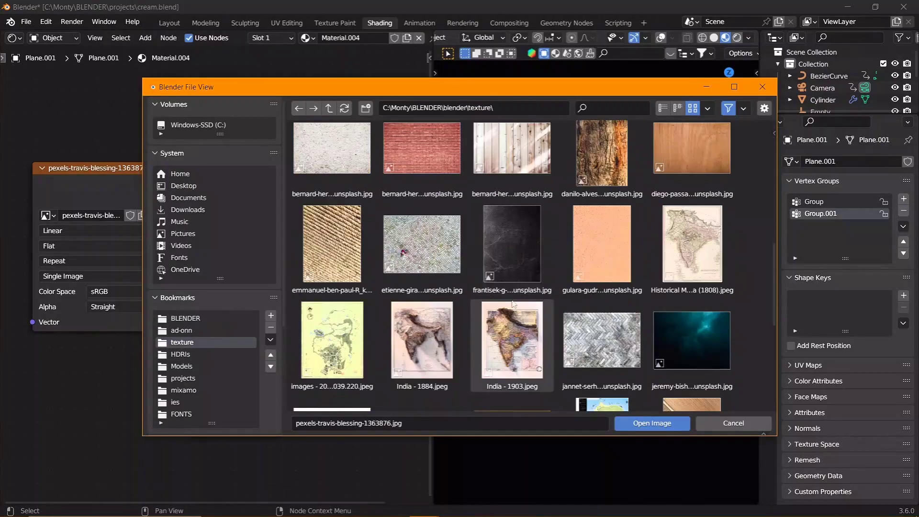
double_click(332, 243)
Scale up all of the ribbon's UVs in UV Editing to tile the texture finer
click(287, 23)
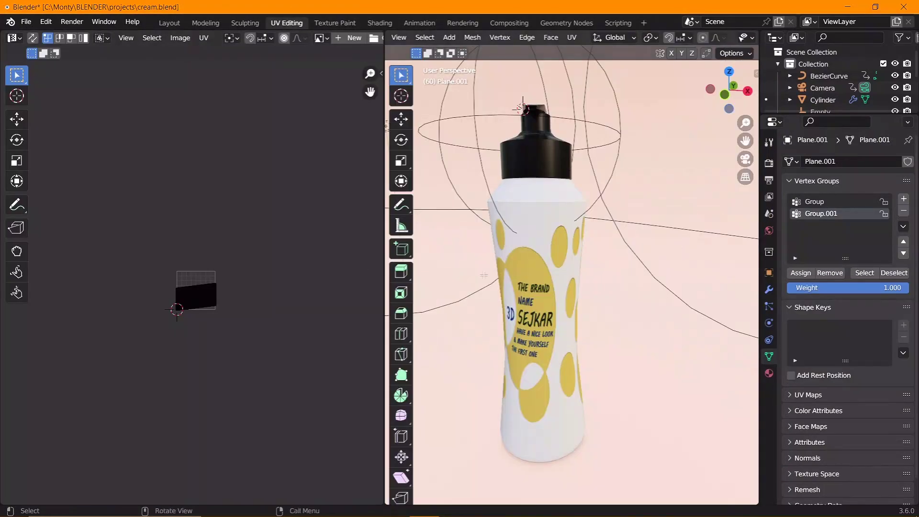
key(KP_Decimal)
key(a)
key(s)
key(Return)
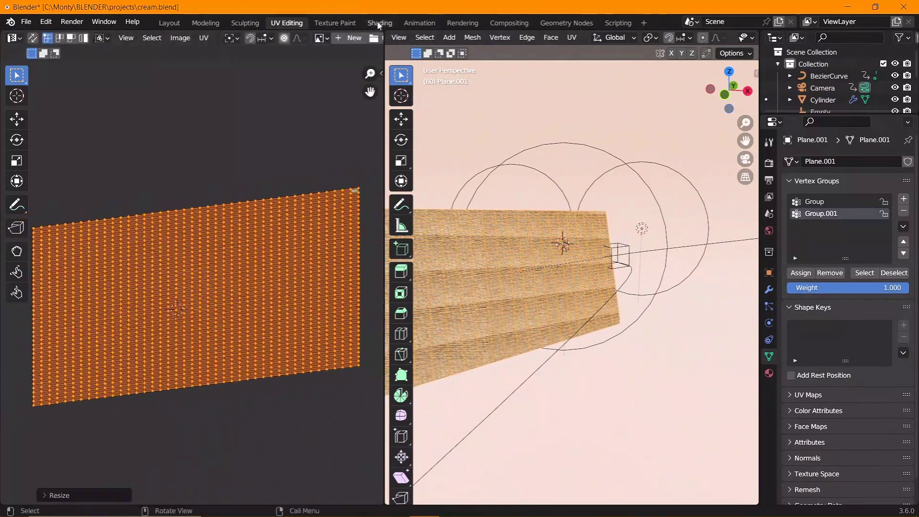
Set the Image Texture extension to Mirror and orbit the rendered view around the ribbon
click(379, 22)
click(106, 261)
click(53, 288)
mouse_move(469, 322)
middle_down()
mouse_move(457, 327)
mouse_move(632, 315)
middle_up()
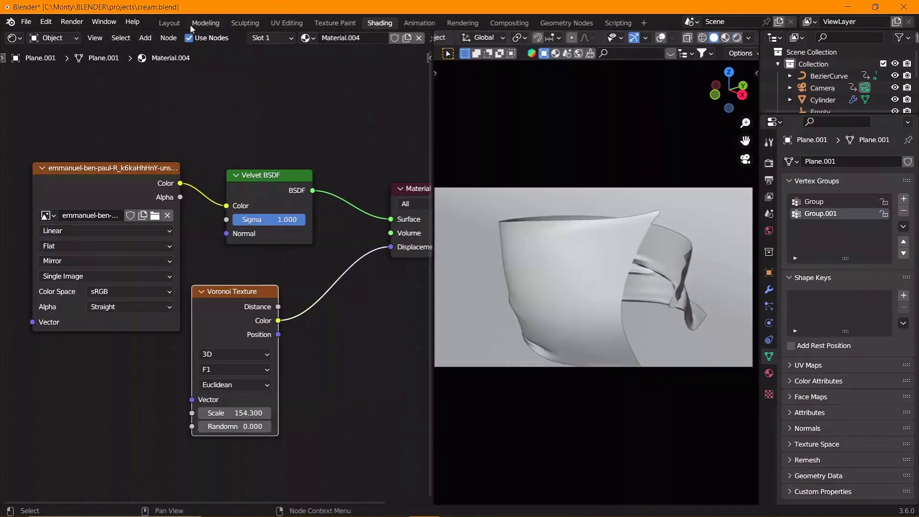
Save the blend file and render the current frame of the woven ribbon
click(169, 22)
key(ctrl+s)
click(72, 22)
click(97, 35)
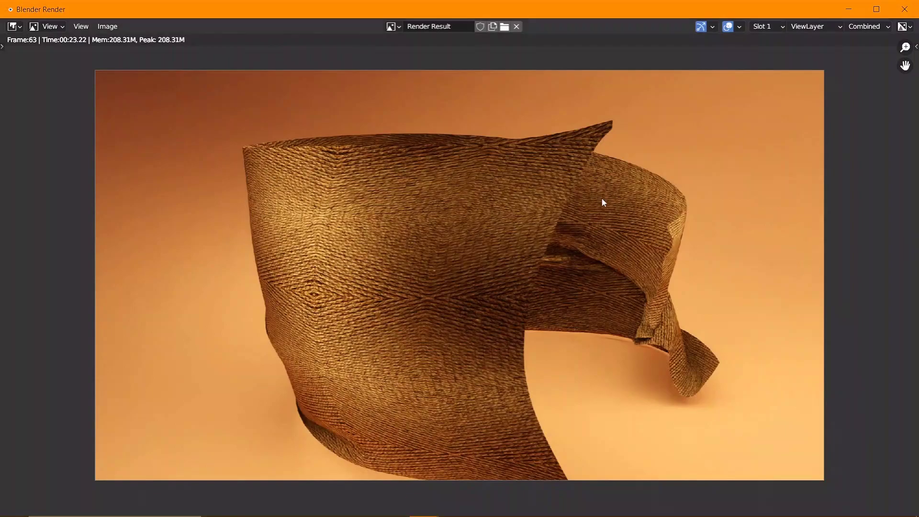
click(904, 9)
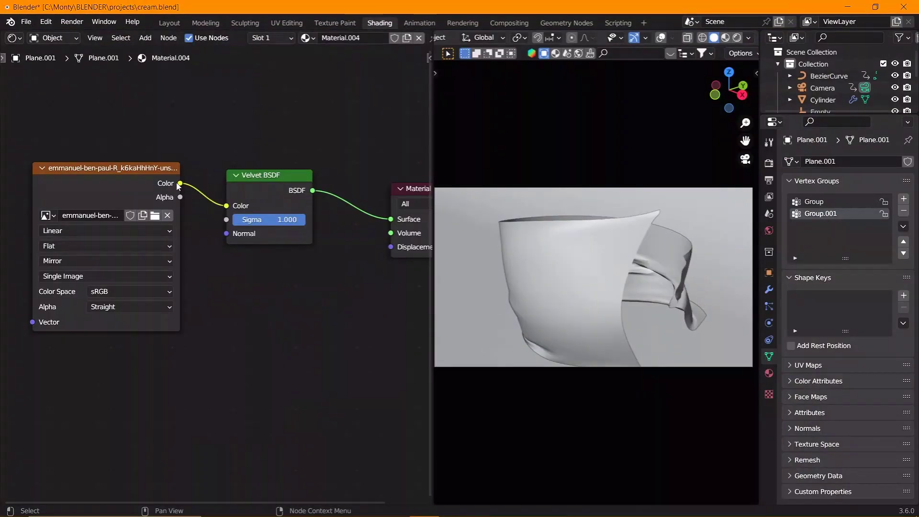
Preview the material in rendered shading, return to solid, save, and go back to Layout
click(737, 37)
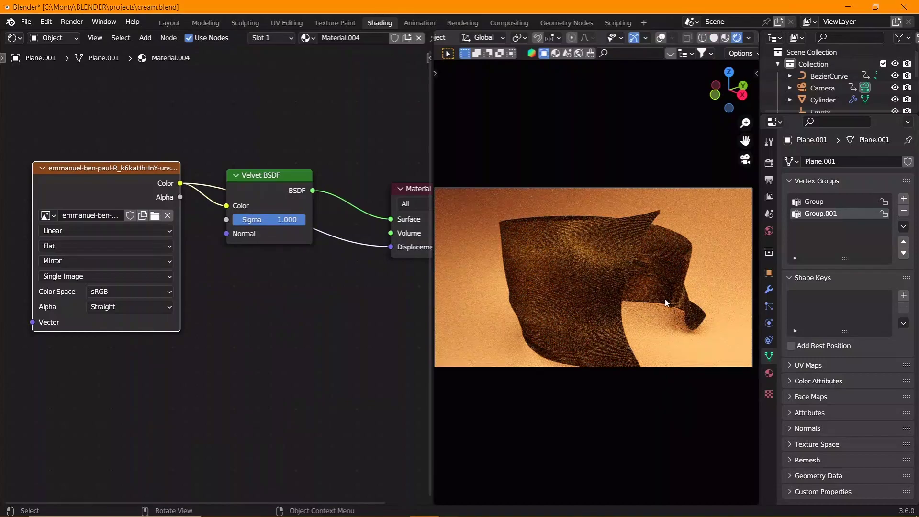
click(714, 39)
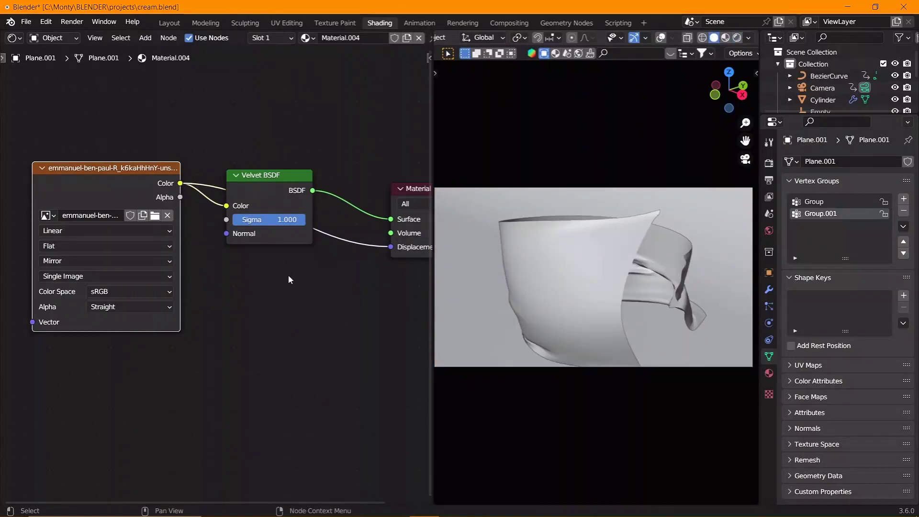
key(ctrl+s)
click(169, 22)
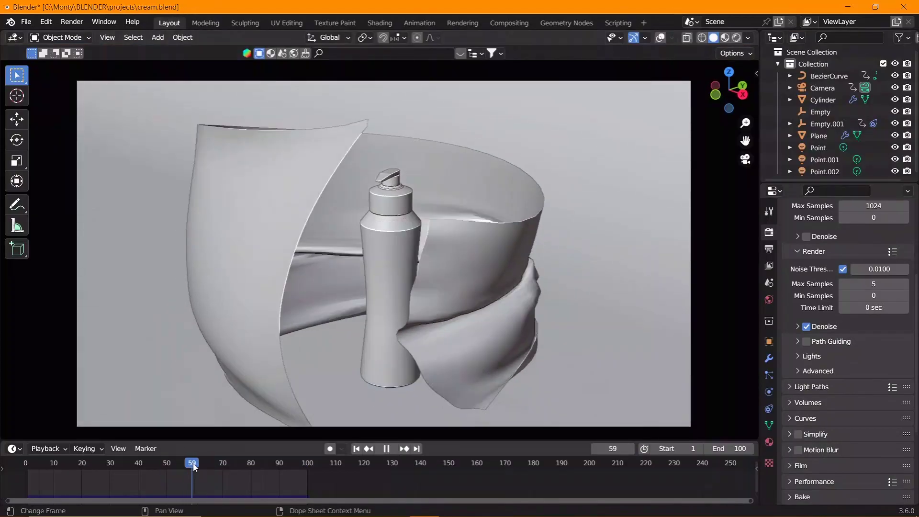
Render frame 60 of the bottle in the woven ribbon, zoom to inspect it, then close it
click(72, 22)
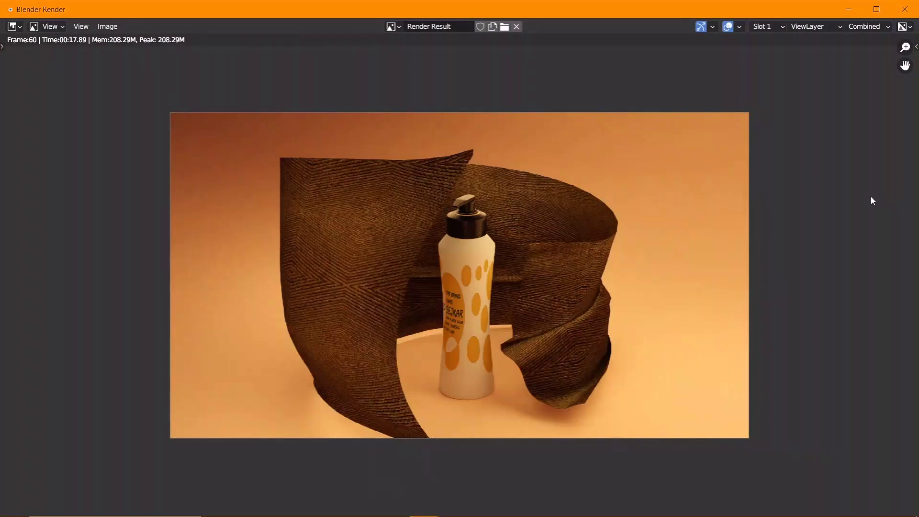
scroll(474, 158, up, 4)
scroll(472, 149, up, 2)
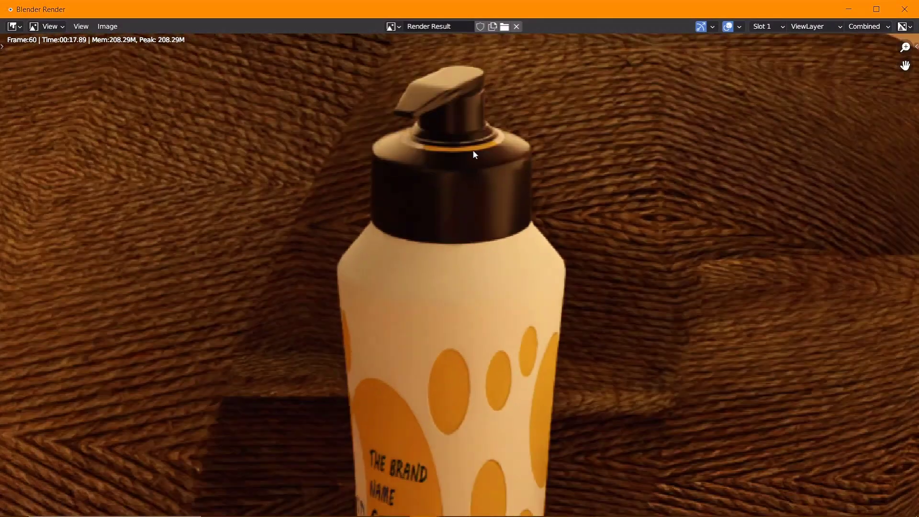
scroll(474, 188, down, 4)
scroll(498, 199, down, 1)
click(904, 10)
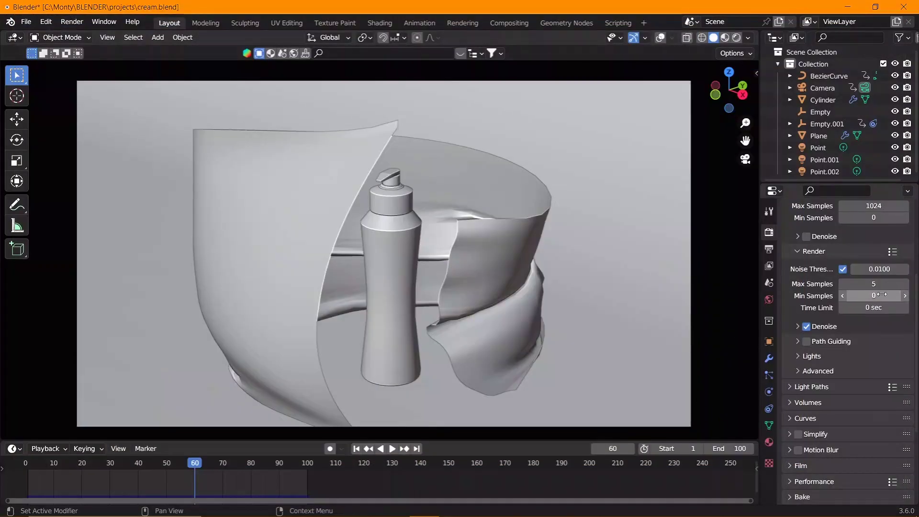